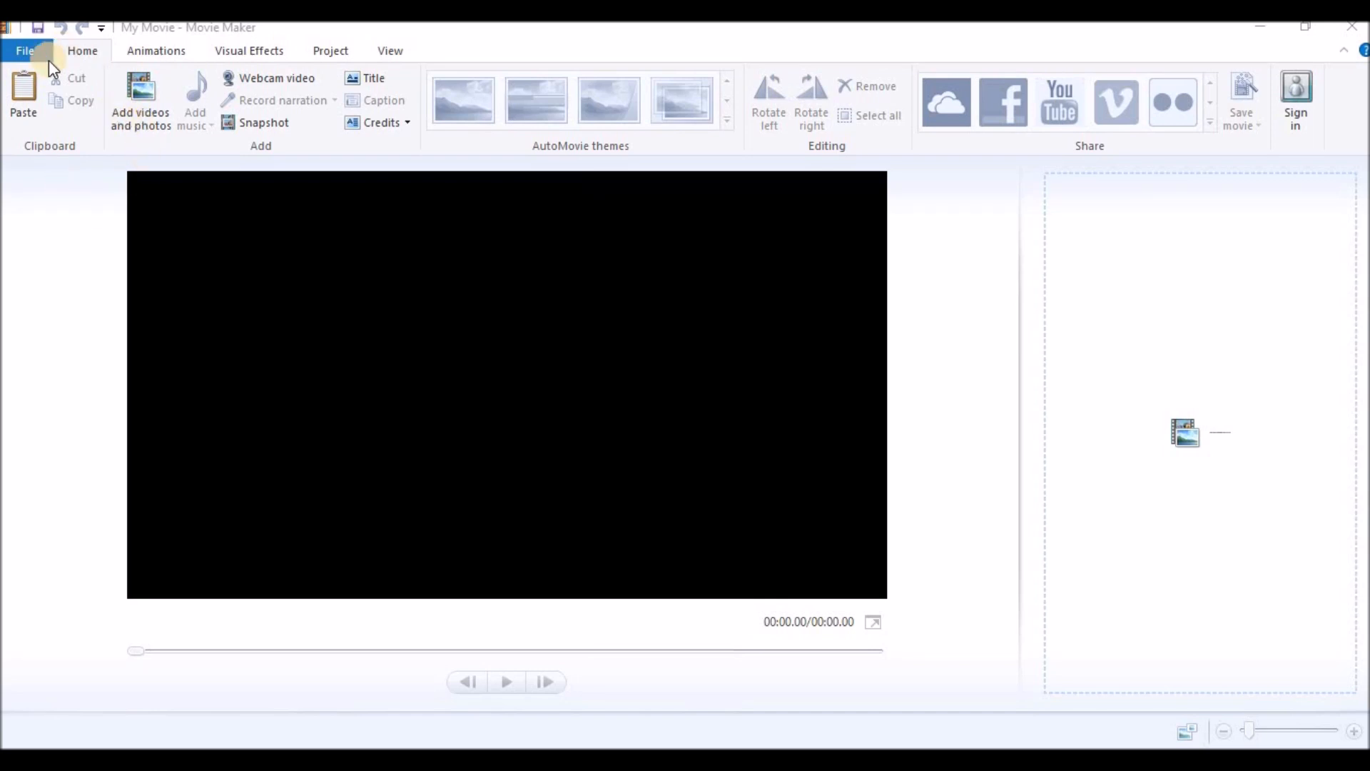
Step: Add the video My Movie-Shyampur.mp4 to the project and play back its opening seconds
{"action": "left_click", "coordinate": [156, 109]}
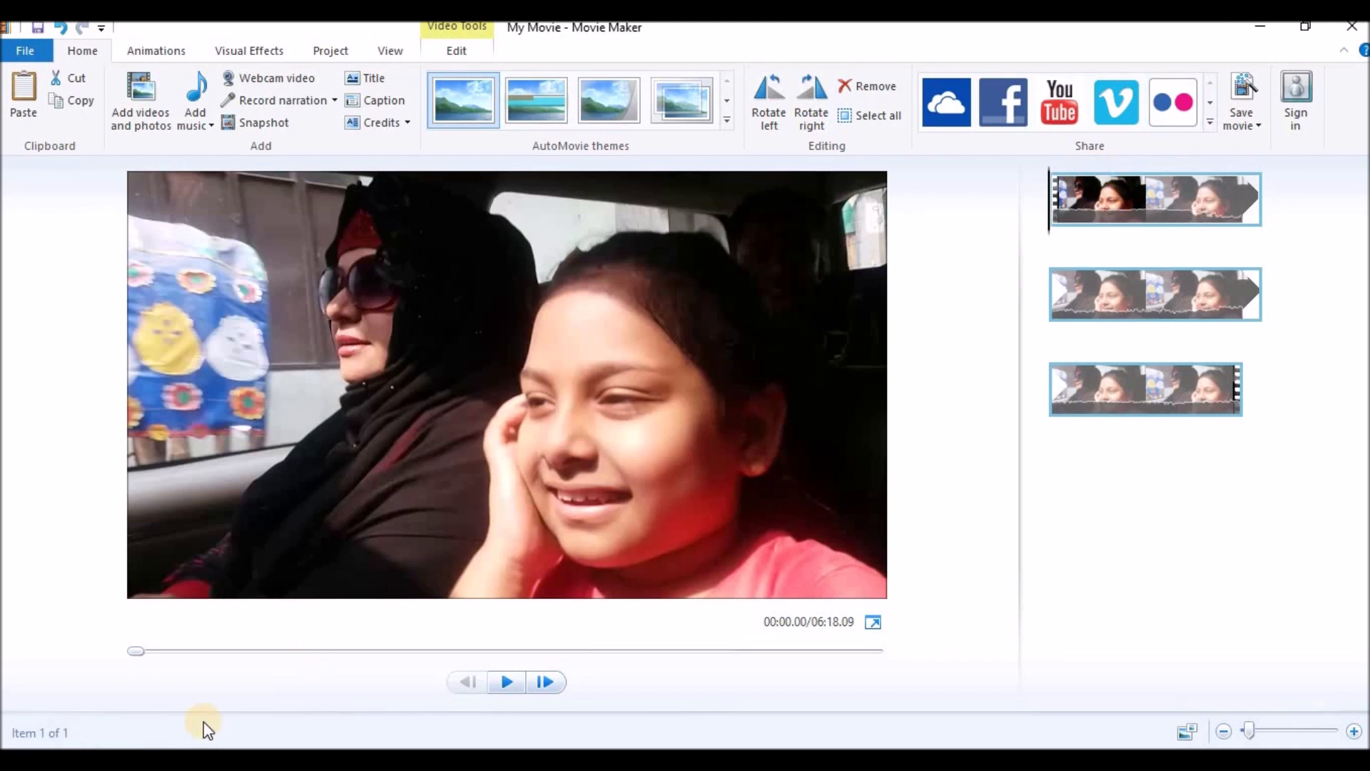
{"action": "left_click", "coordinate": [506, 683]}
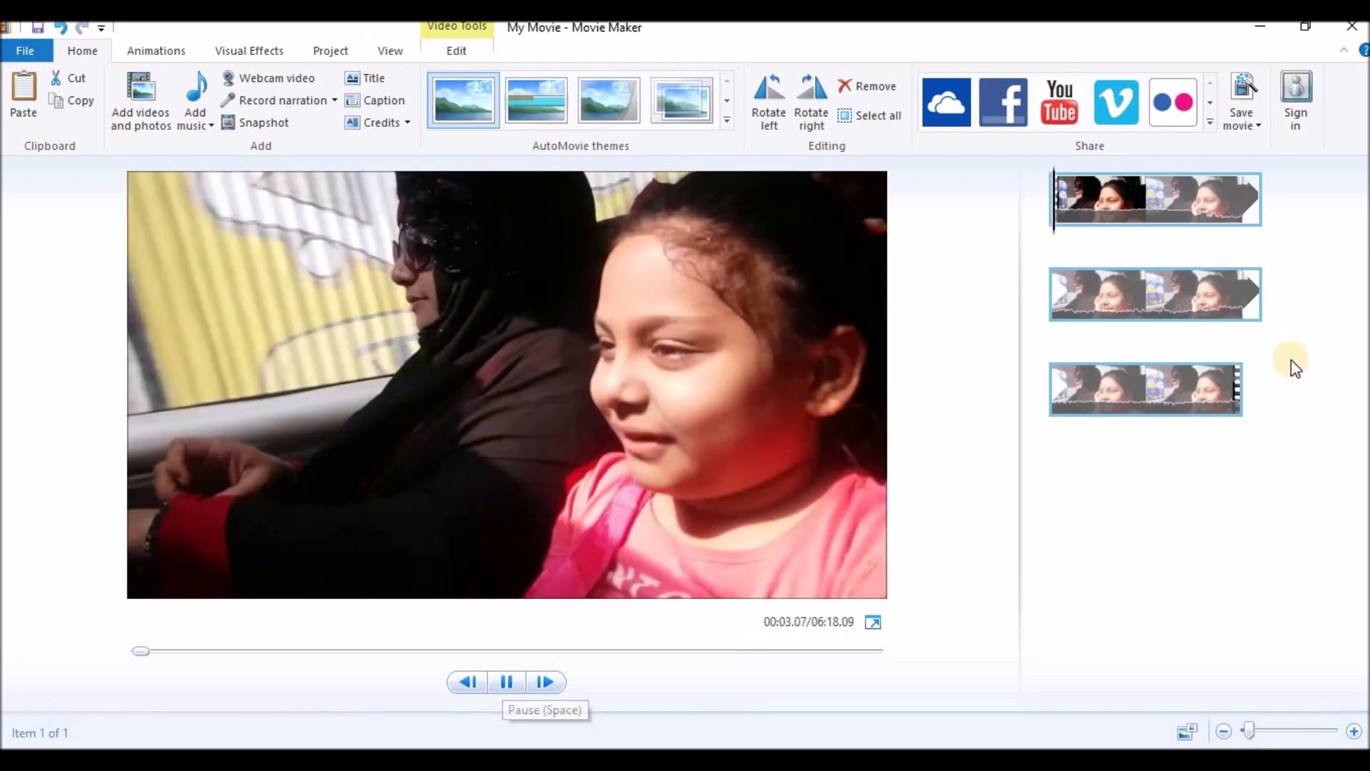
{"action": "left_click", "coordinate": [498, 684]}
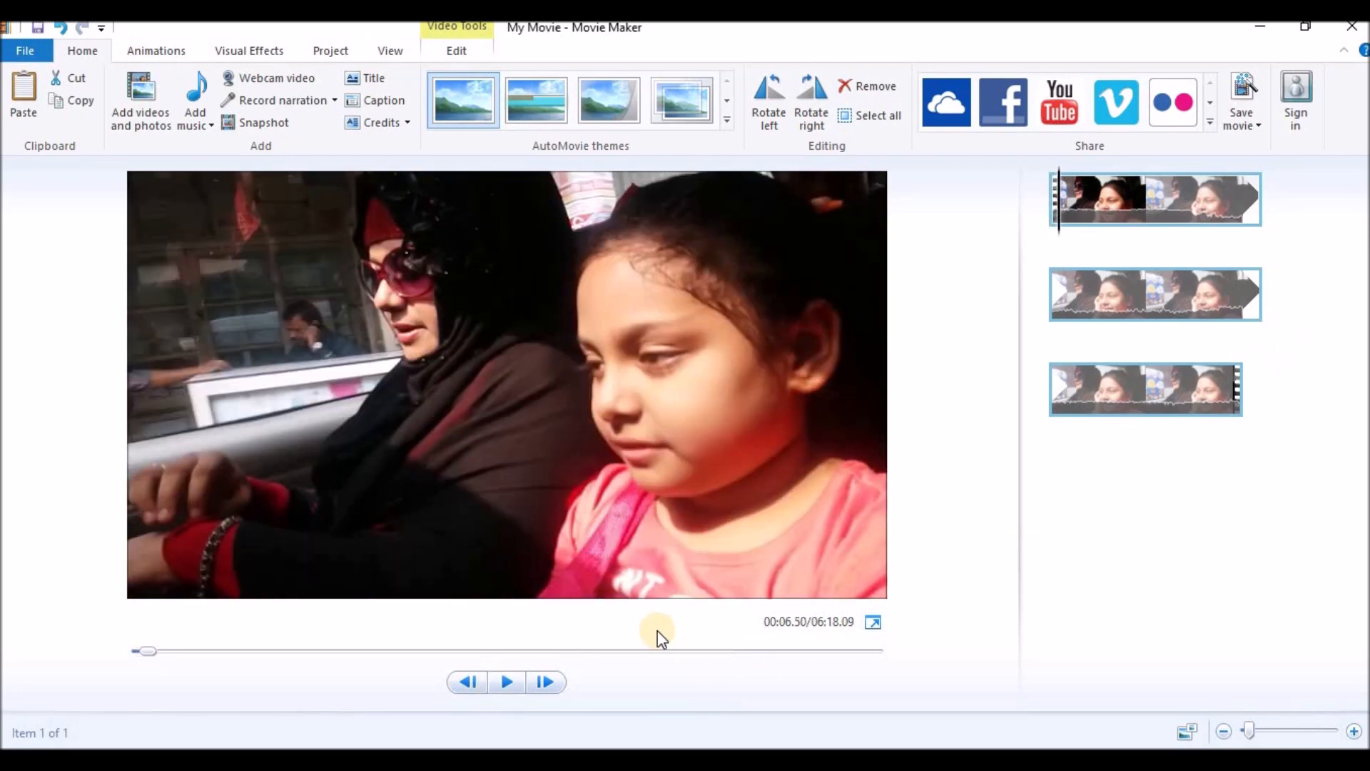
{"action": "left_click", "coordinate": [508, 683]}
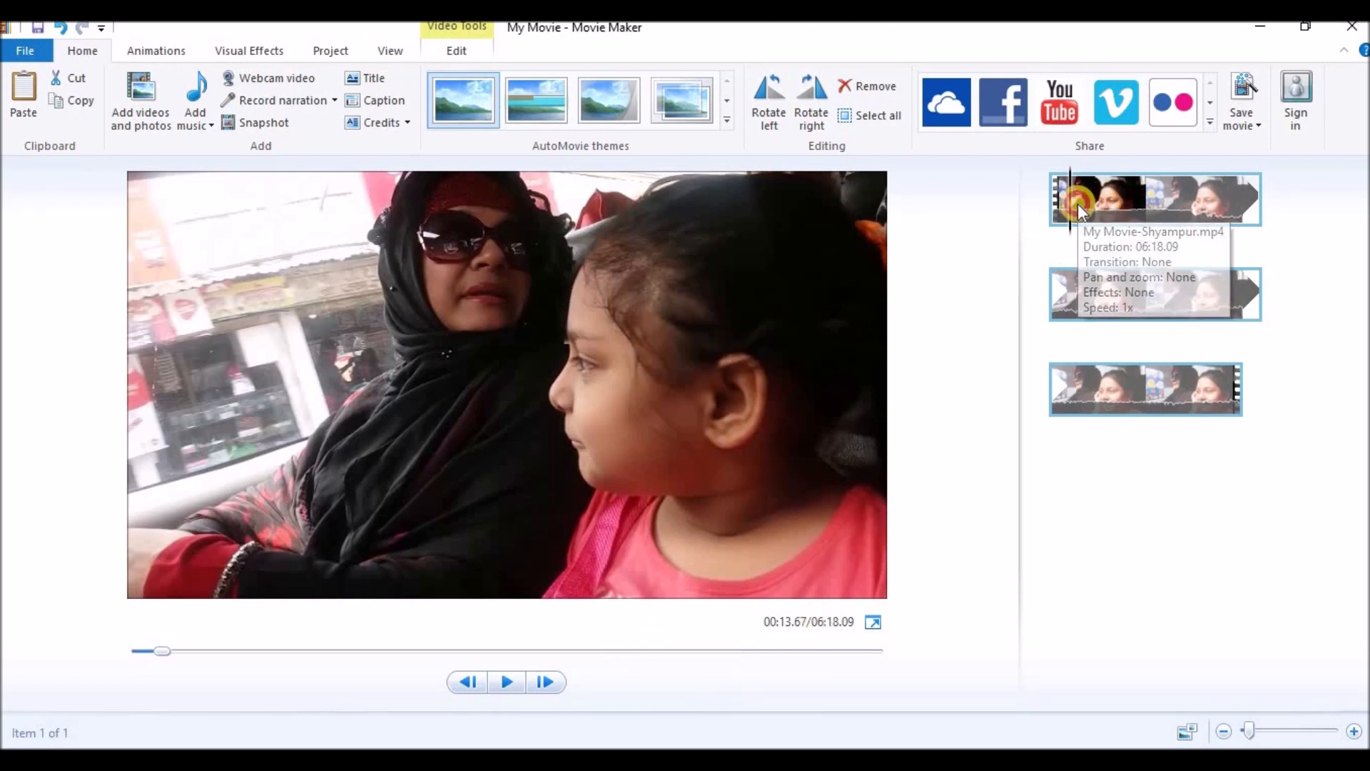
Step: Examine the clip's content at several points along the storyboard, from its beginning to near its end
{"action": "key", "text": "Home"}
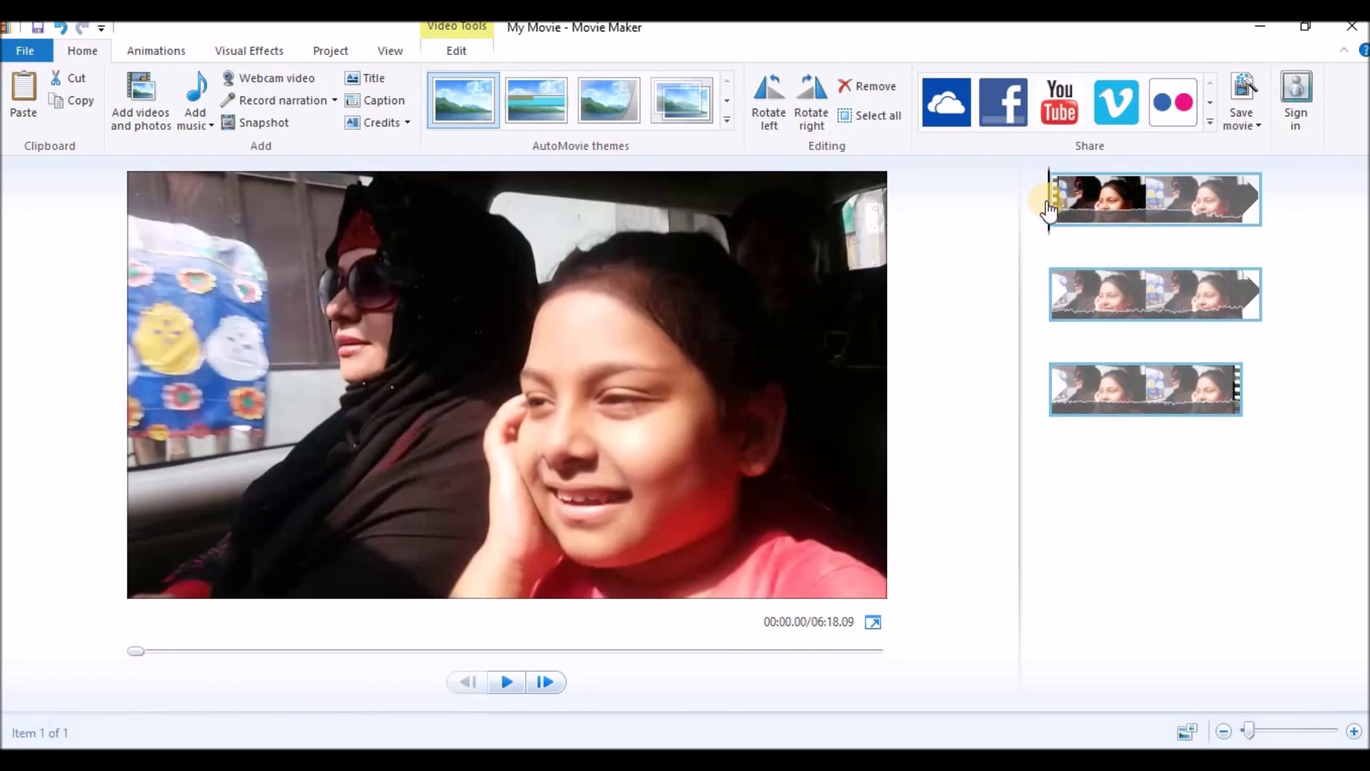
{"action": "left_click", "coordinate": [1057, 212]}
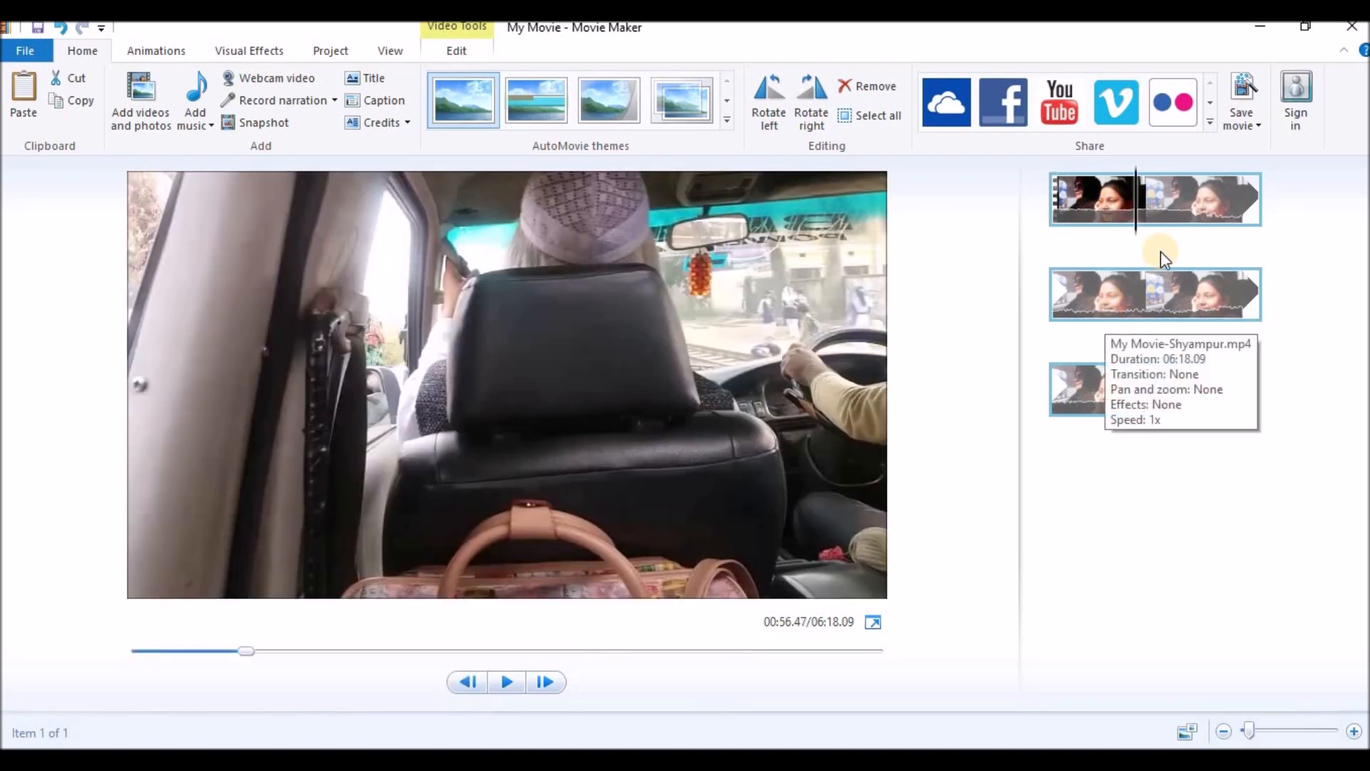
{"action": "left_click", "coordinate": [1056, 296]}
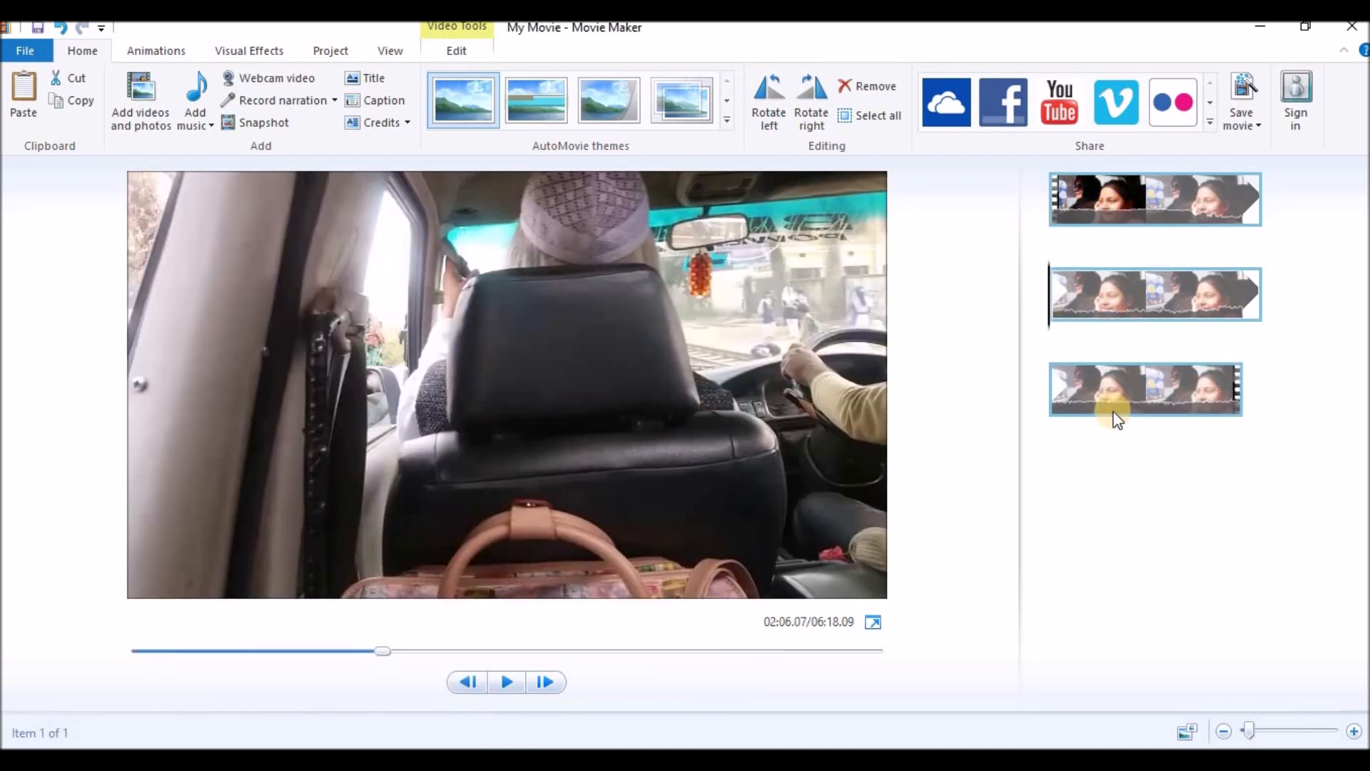
{"action": "left_click", "coordinate": [1109, 389]}
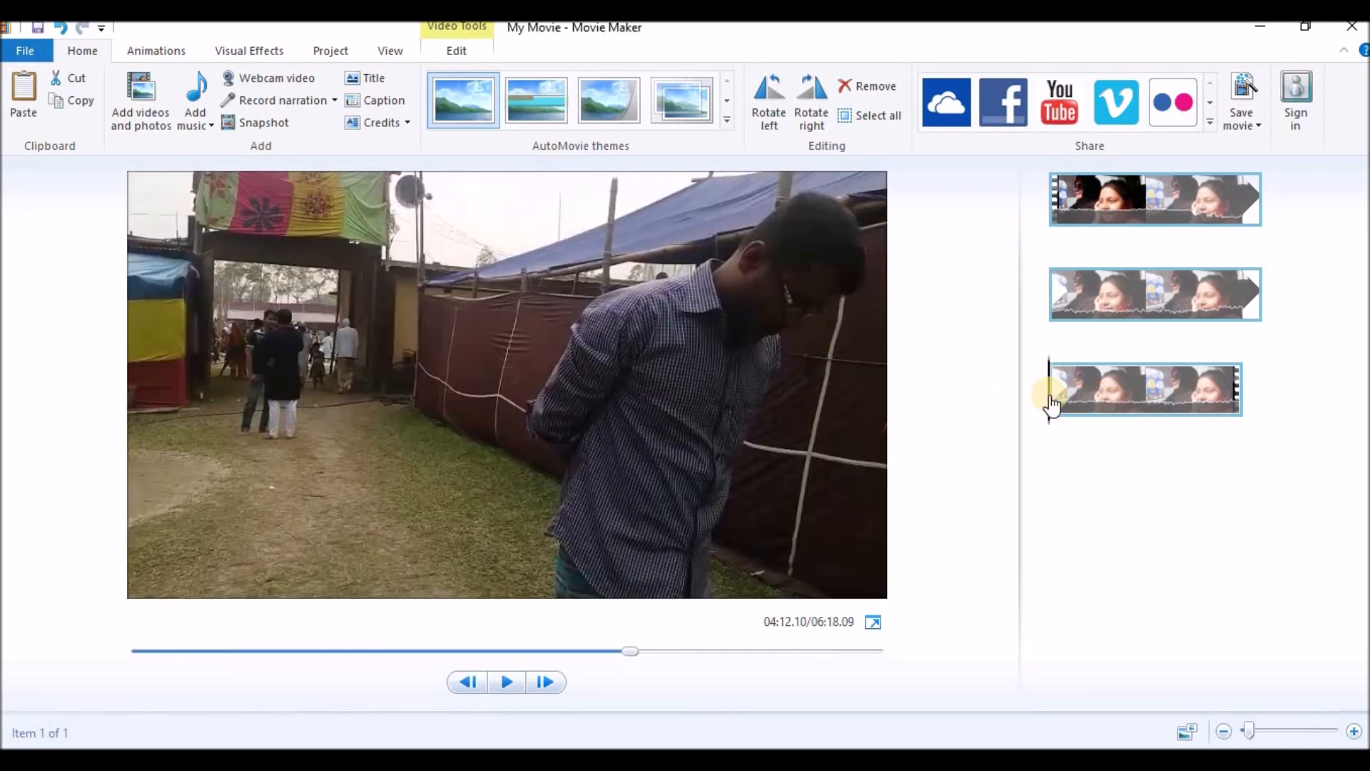
{"action": "left_click", "coordinate": [1186, 387]}
{"action": "left_click", "coordinate": [1221, 404]}
{"action": "left_click", "coordinate": [507, 683]}
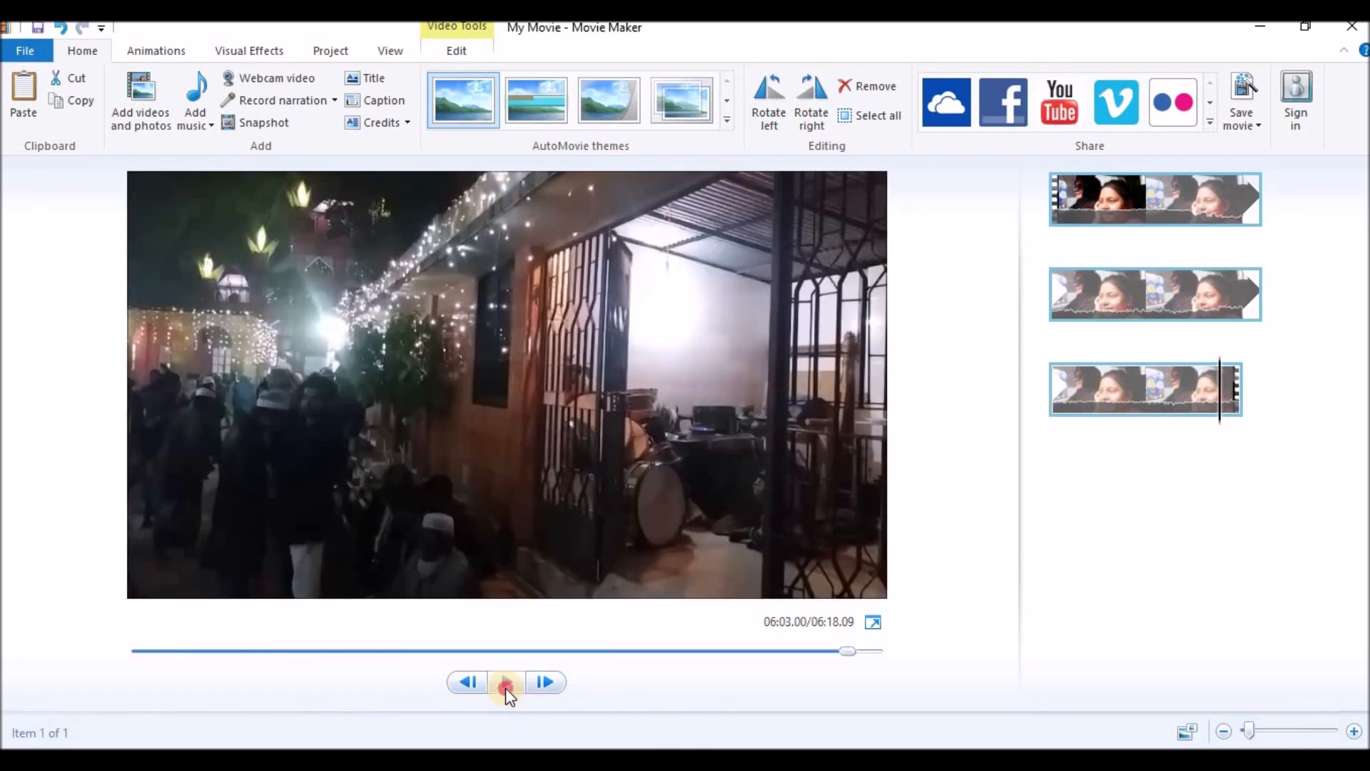
{"action": "left_click", "coordinate": [1095, 191]}
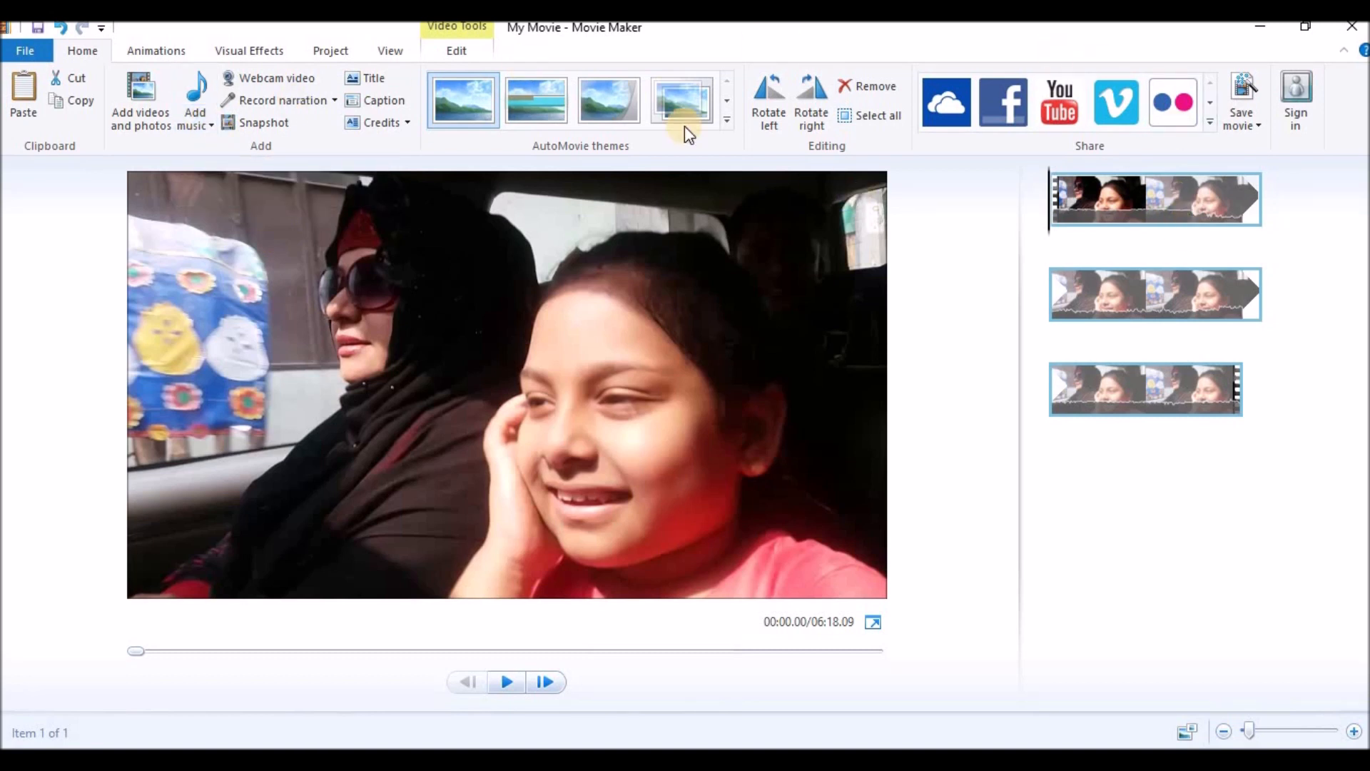
Step: Turn the video clip's own volume down to the minimum
{"action": "left_click", "coordinate": [464, 53]}
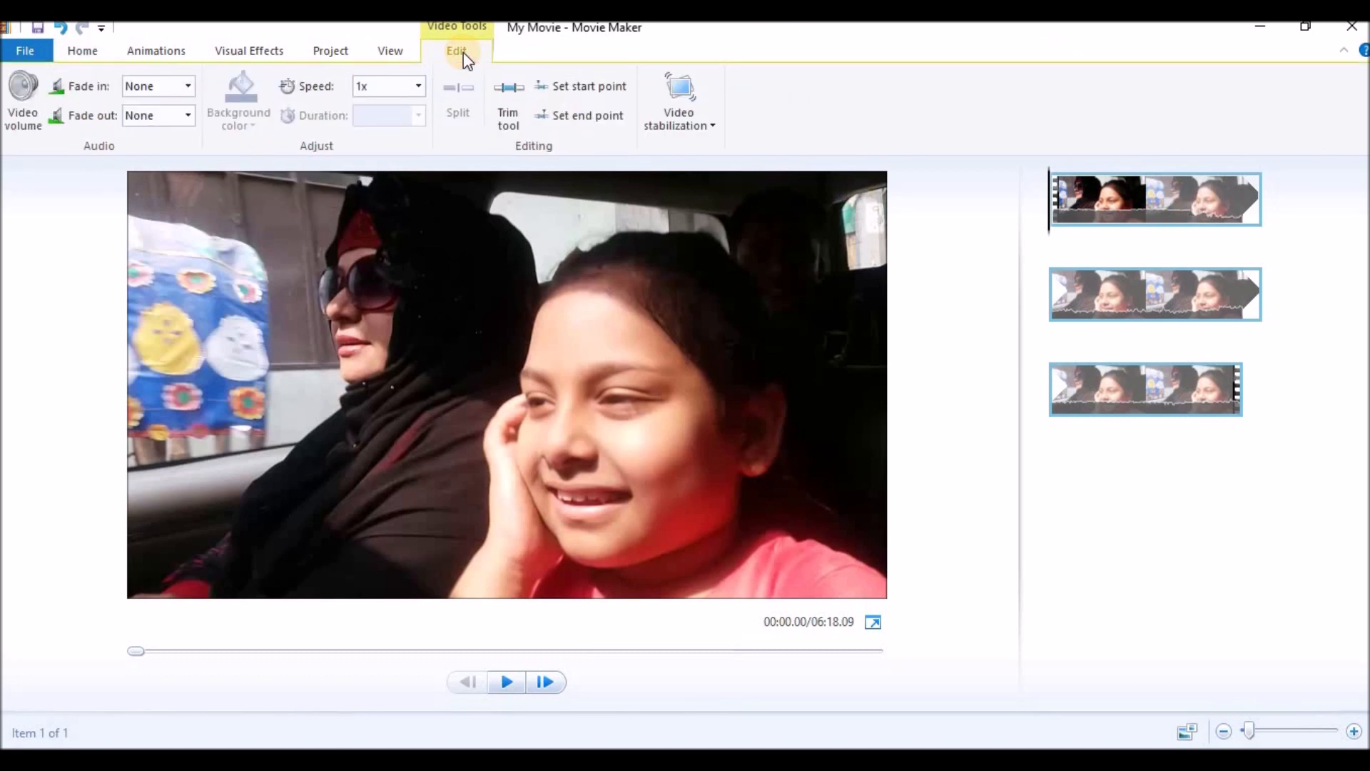
{"action": "left_click", "coordinate": [23, 99]}
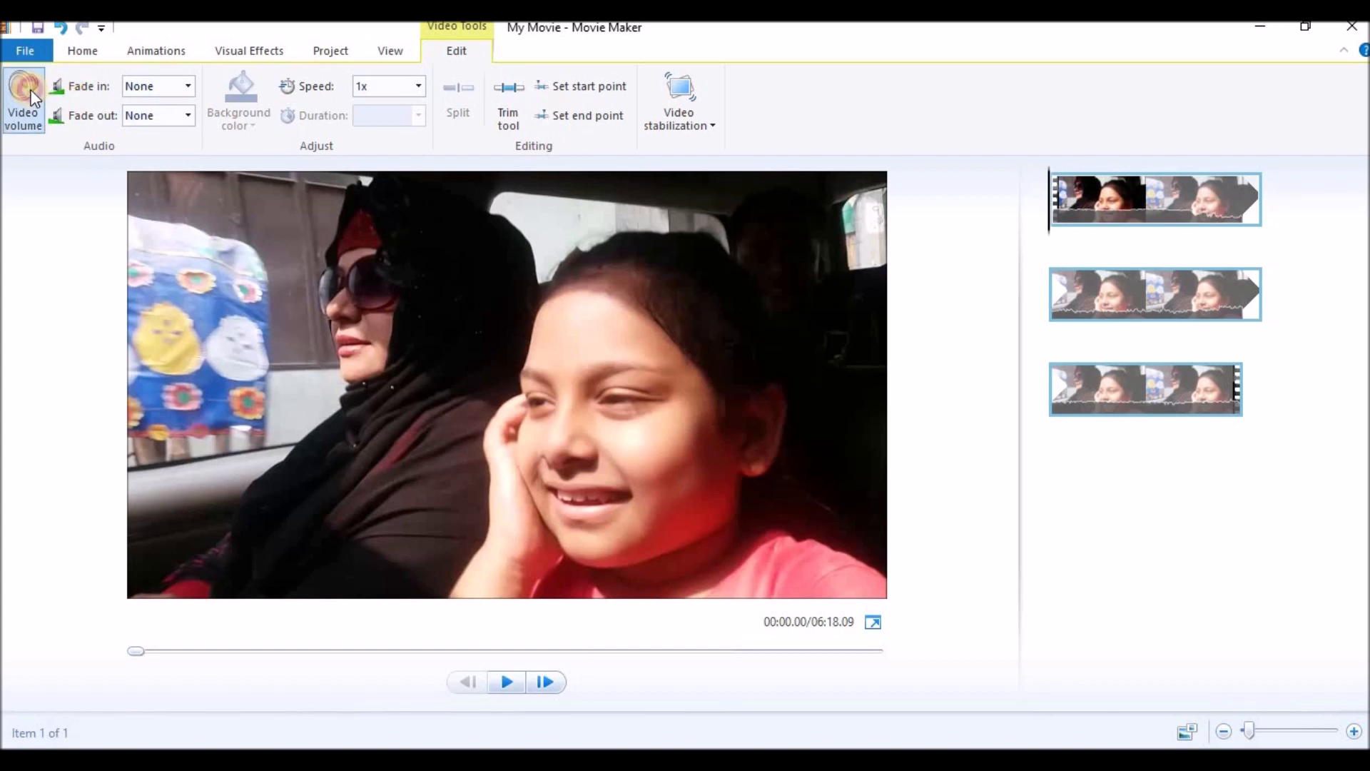
{"action": "left_click_drag", "start_coordinate": [64, 150], "coordinate": [33, 151]}
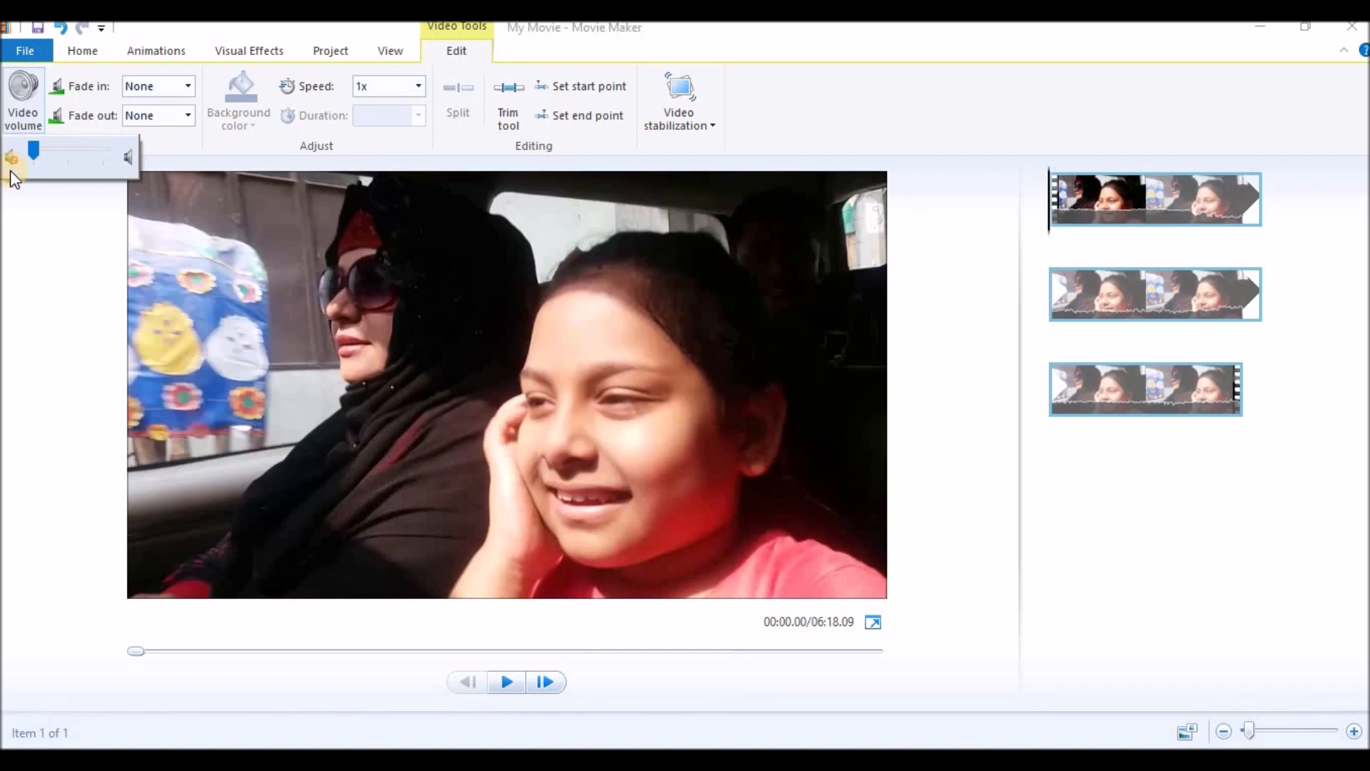
{"action": "left_click", "coordinate": [1020, 63]}
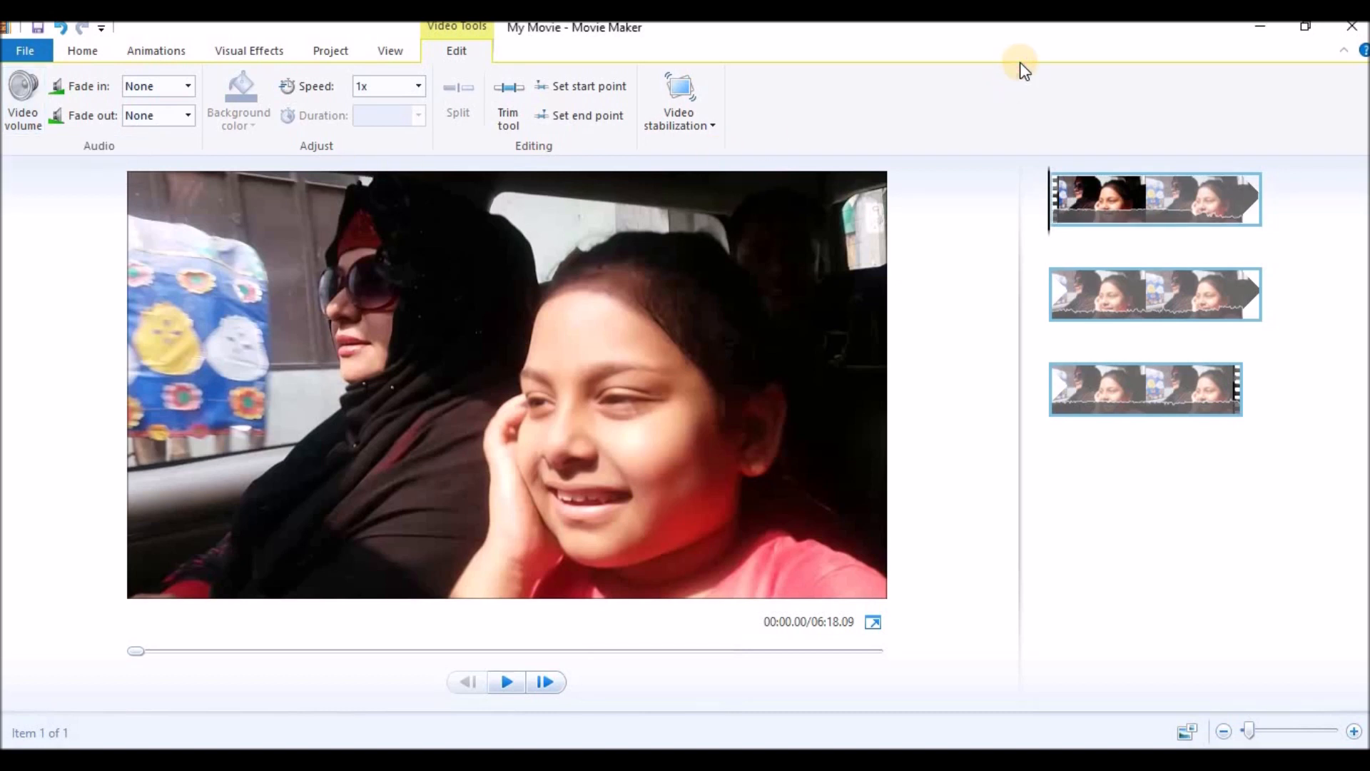
{"action": "left_click", "coordinate": [79, 52]}
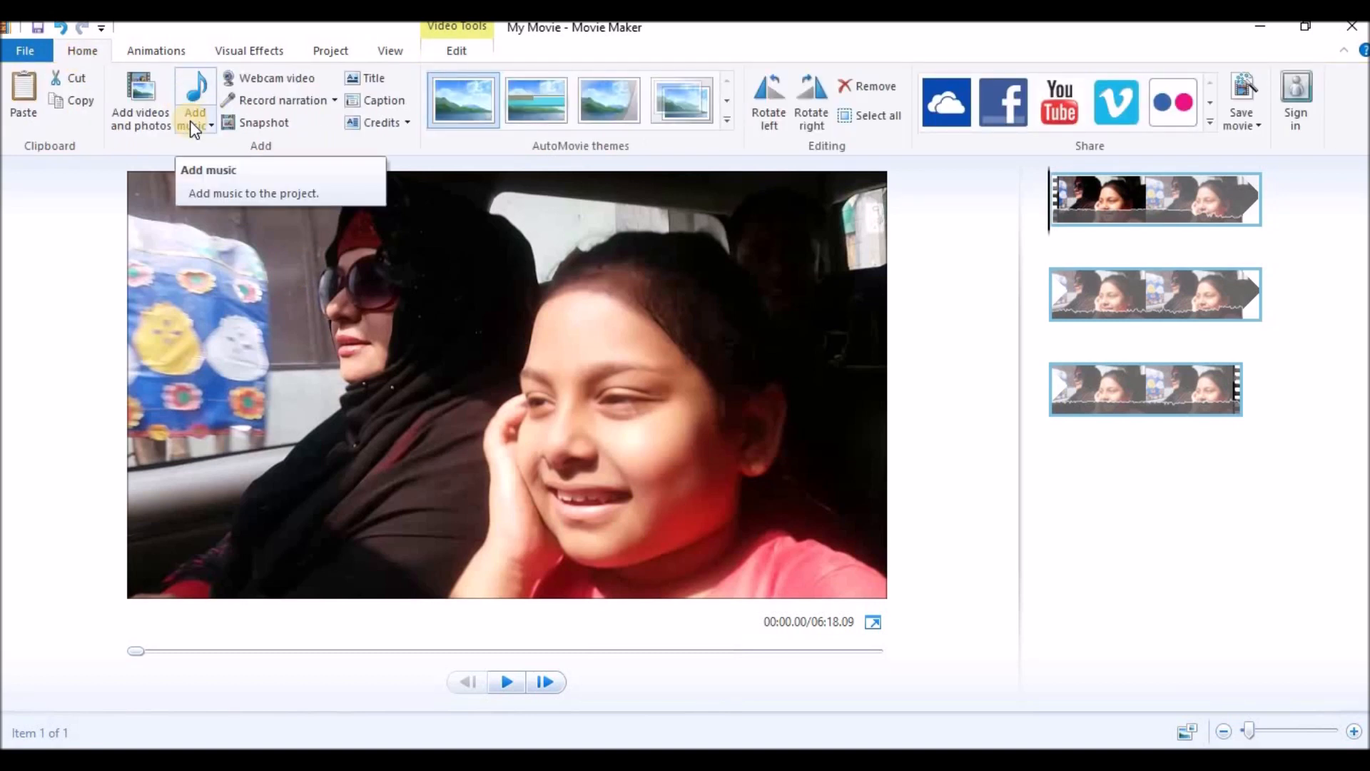
{"action": "left_click", "coordinate": [191, 125]}
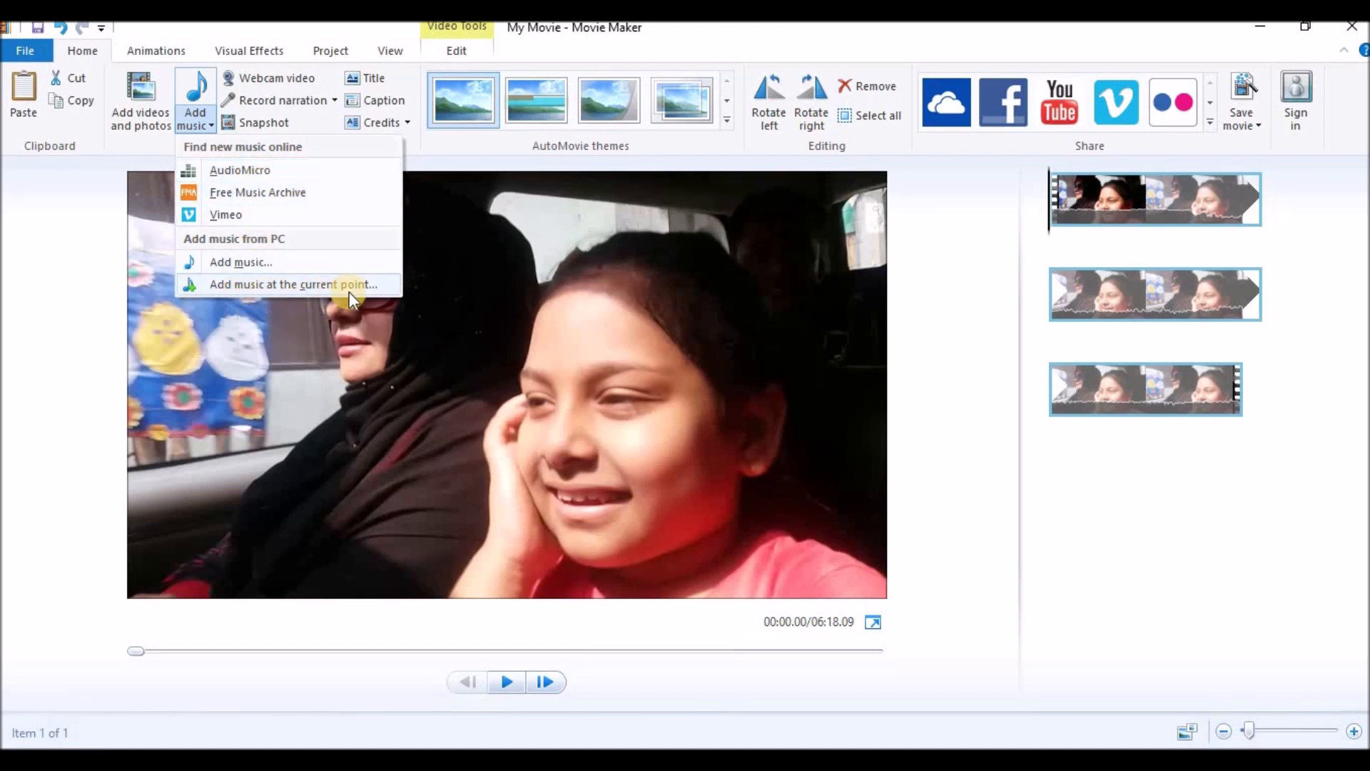
{"action": "left_click", "coordinate": [1078, 303]}
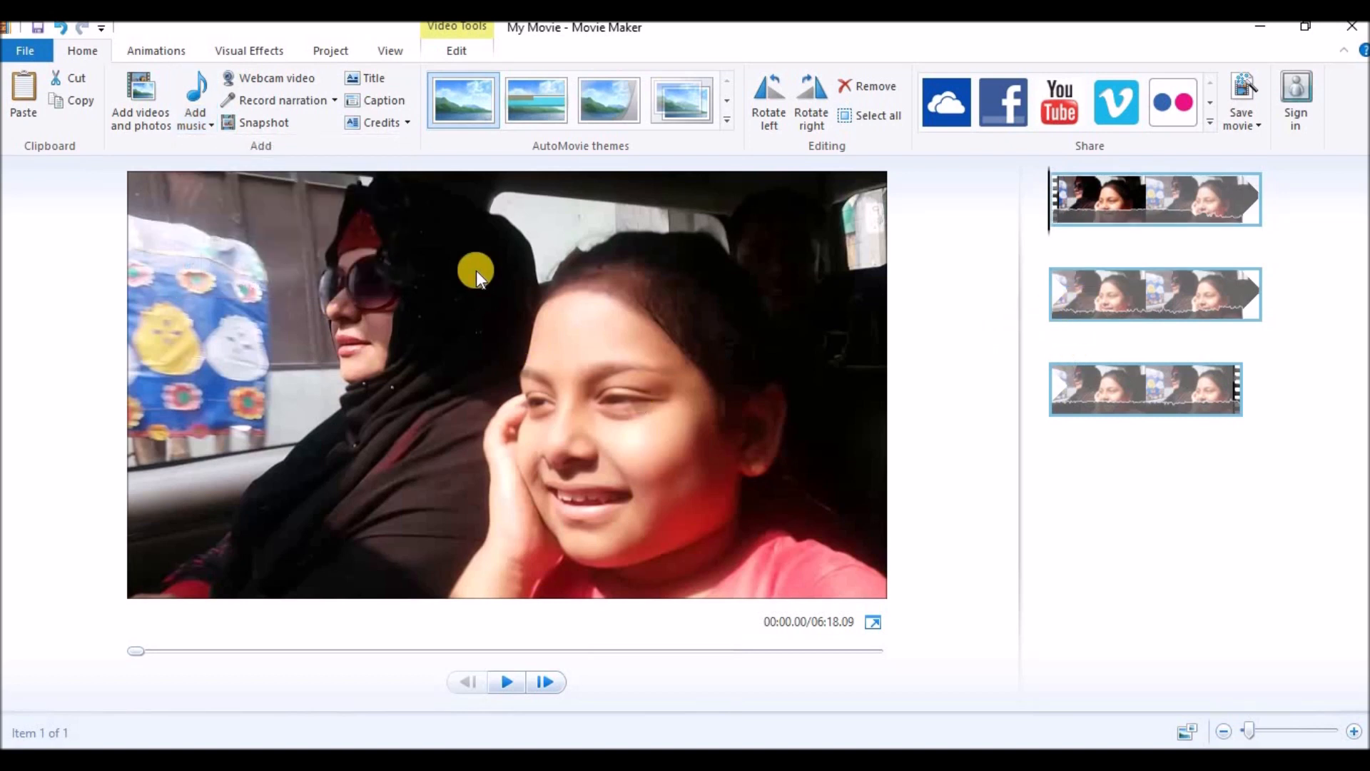
Step: Split the video clip at 02:06.07, look at the options for adding music, and undo the split
{"action": "left_click", "coordinate": [444, 54]}
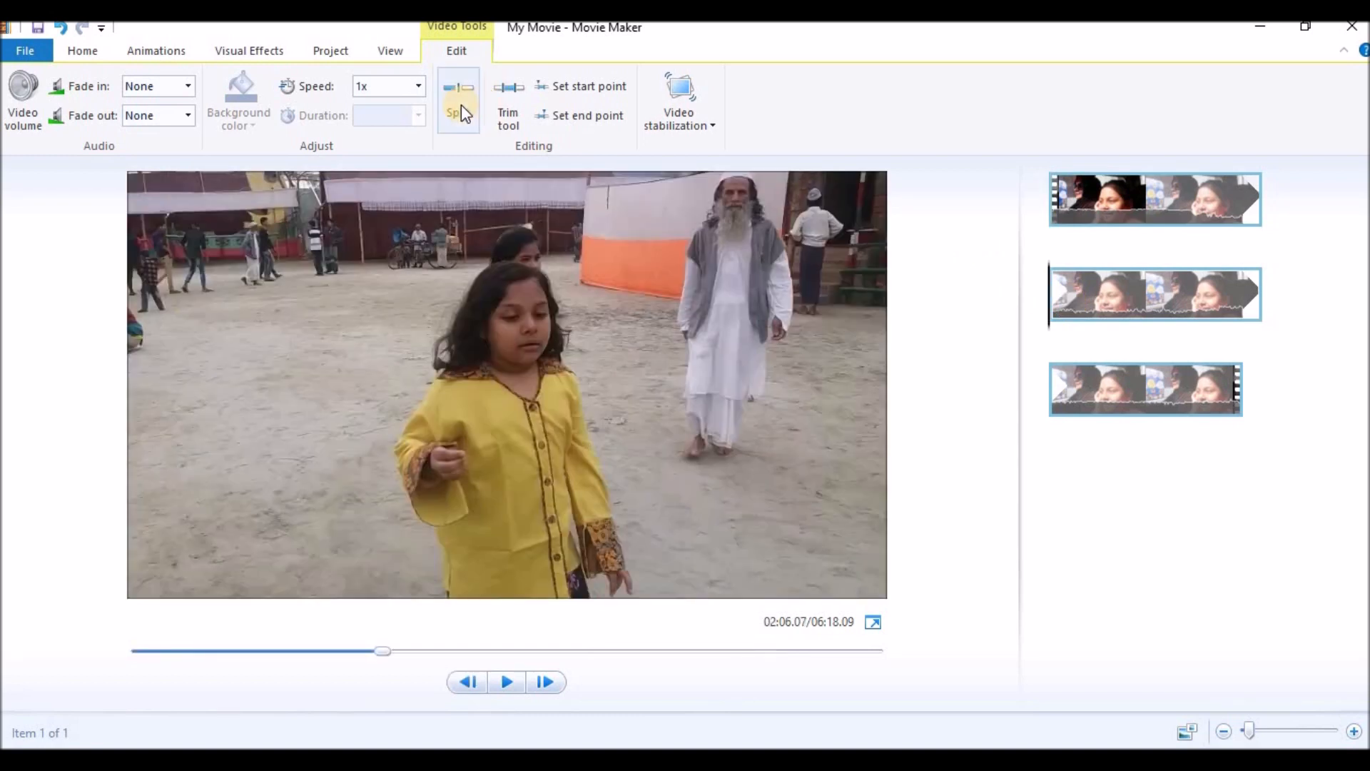
{"action": "left_click", "coordinate": [461, 108]}
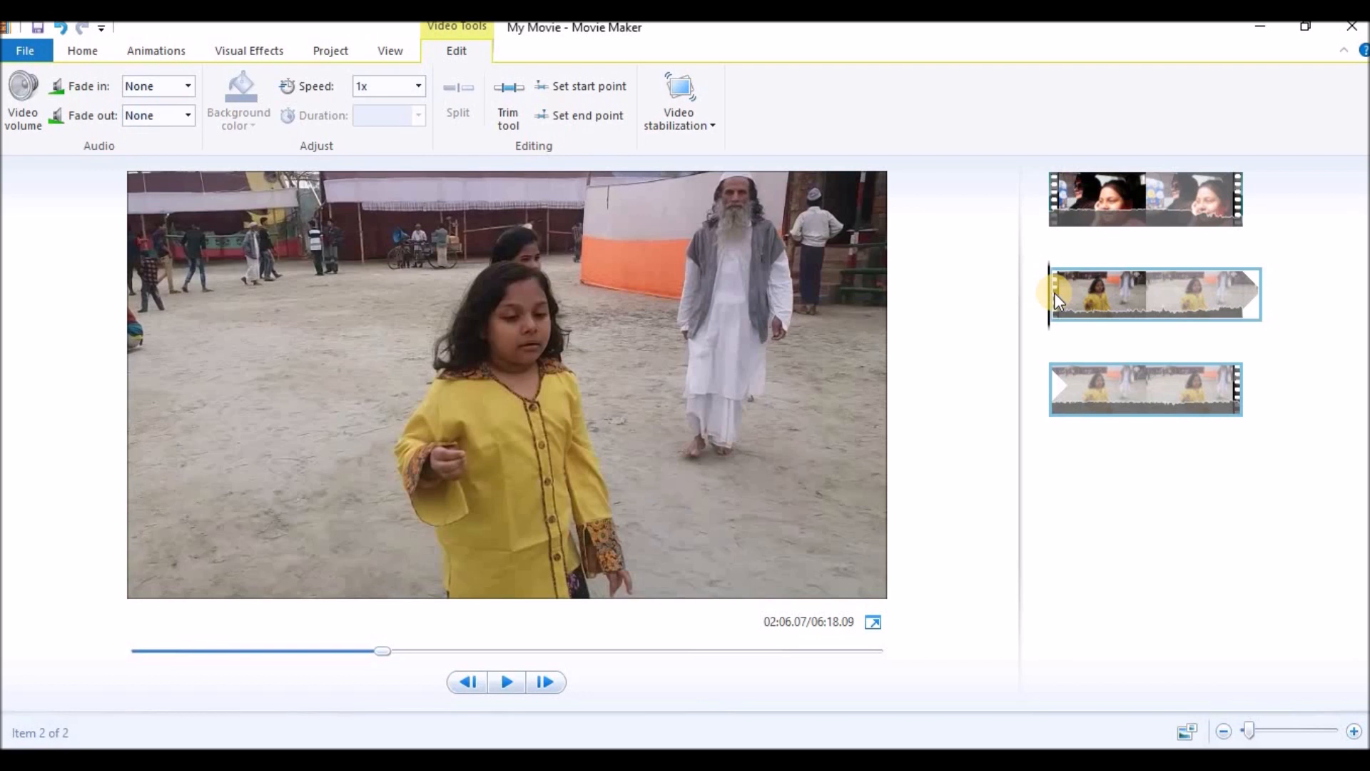
{"action": "left_click", "coordinate": [95, 53]}
{"action": "left_click", "coordinate": [196, 120]}
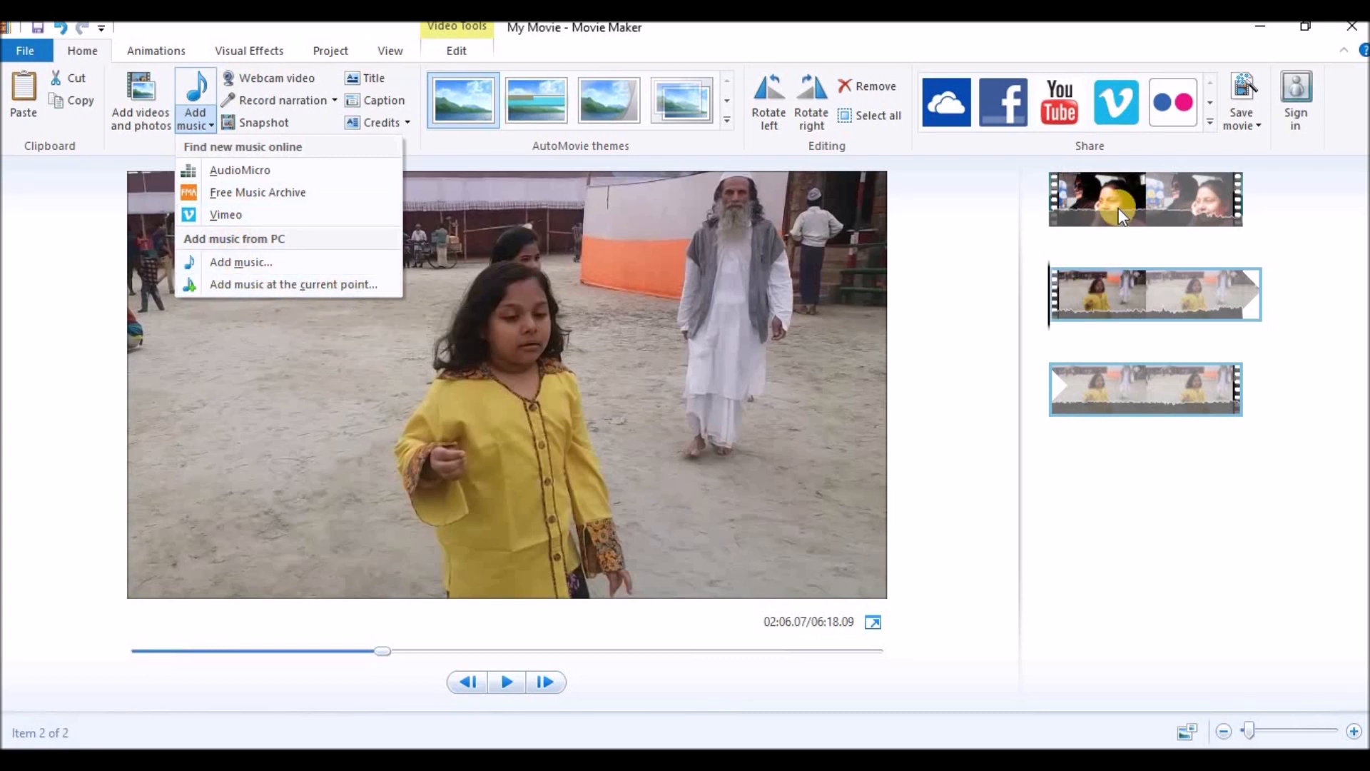
{"action": "left_click", "coordinate": [1085, 314]}
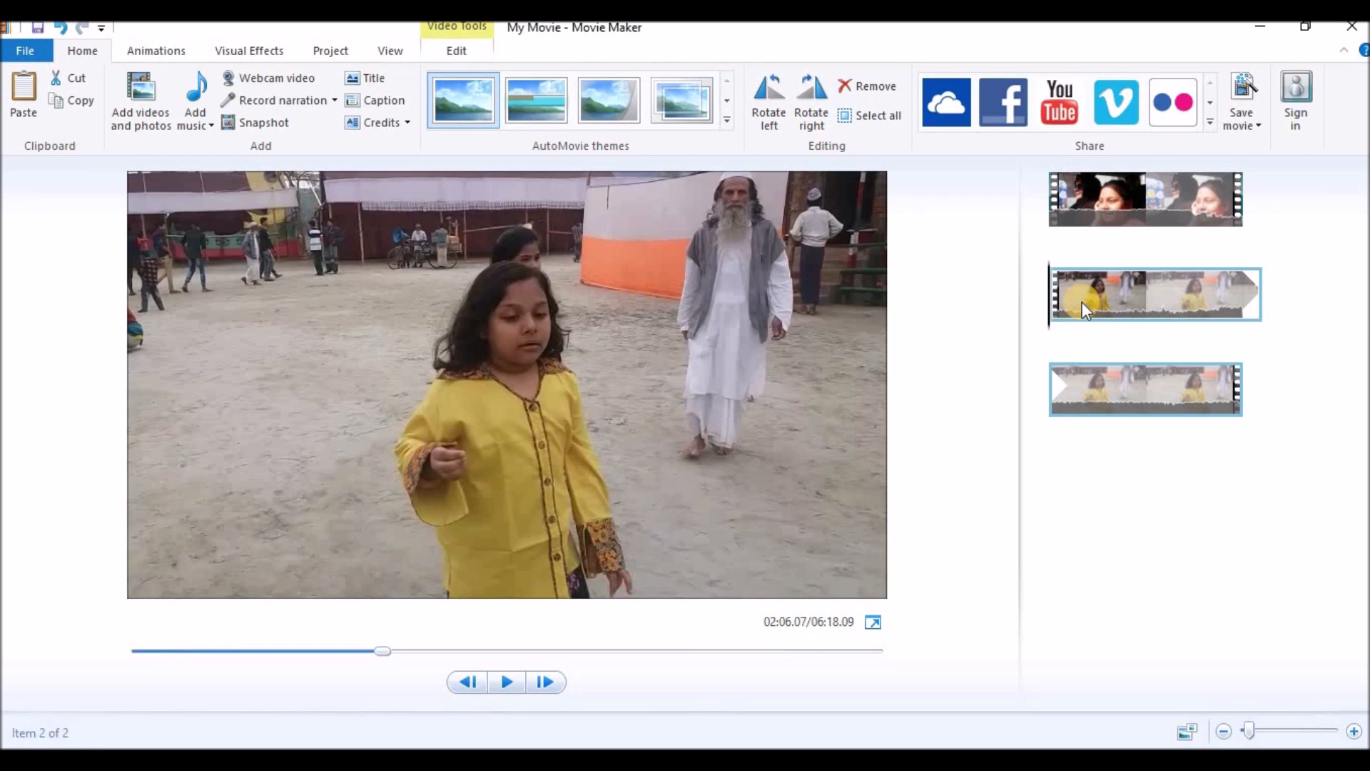
{"action": "key", "text": "ctrl+z"}
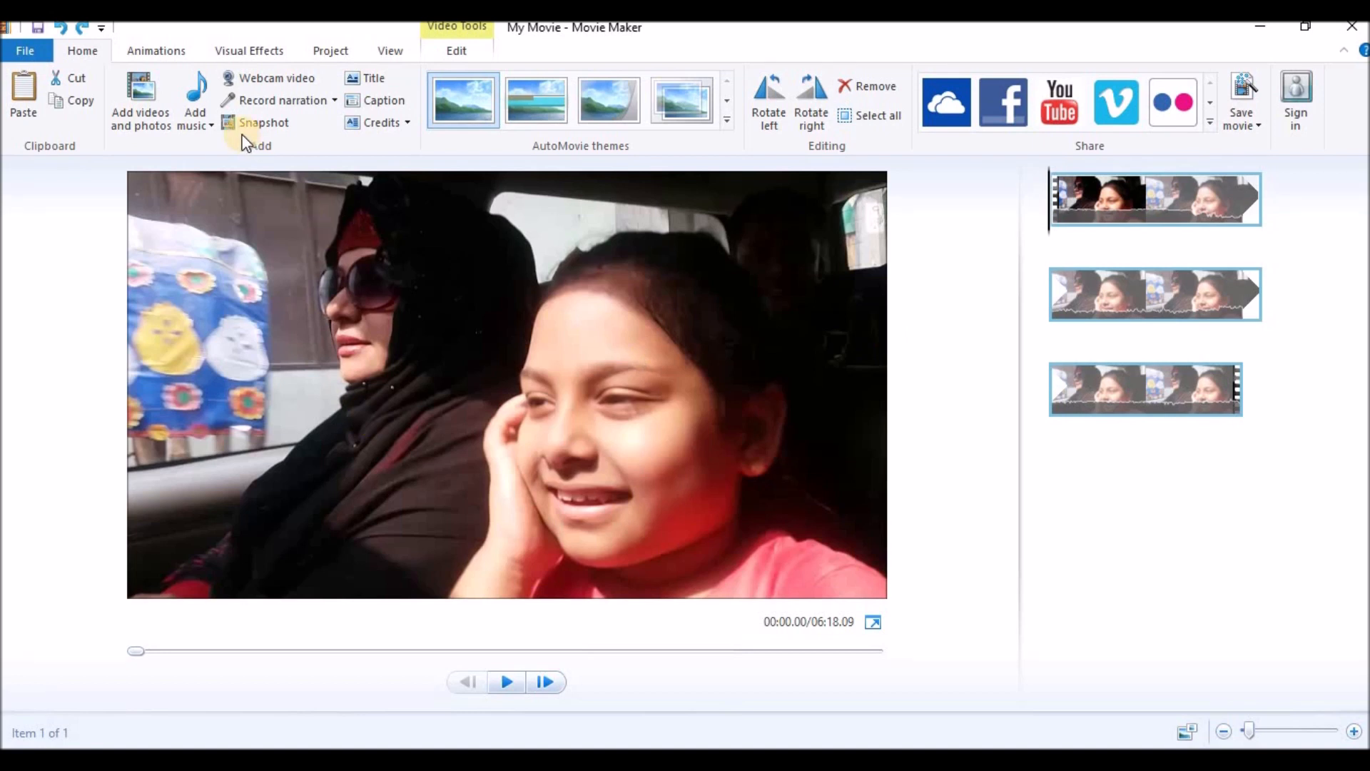
Step: Add the audio file বুলবুল.wav from the PC as the project's background music
{"action": "left_click", "coordinate": [203, 124]}
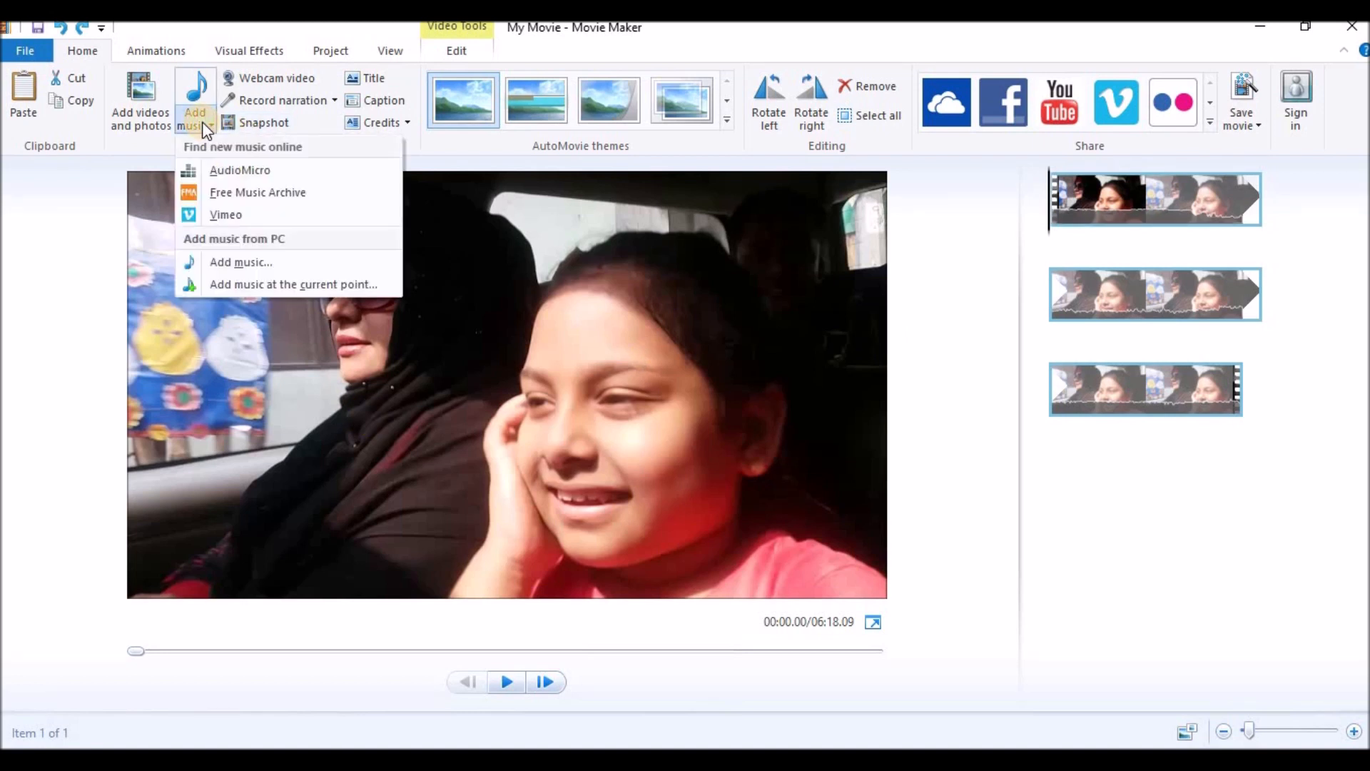
{"action": "left_click", "coordinate": [272, 261]}
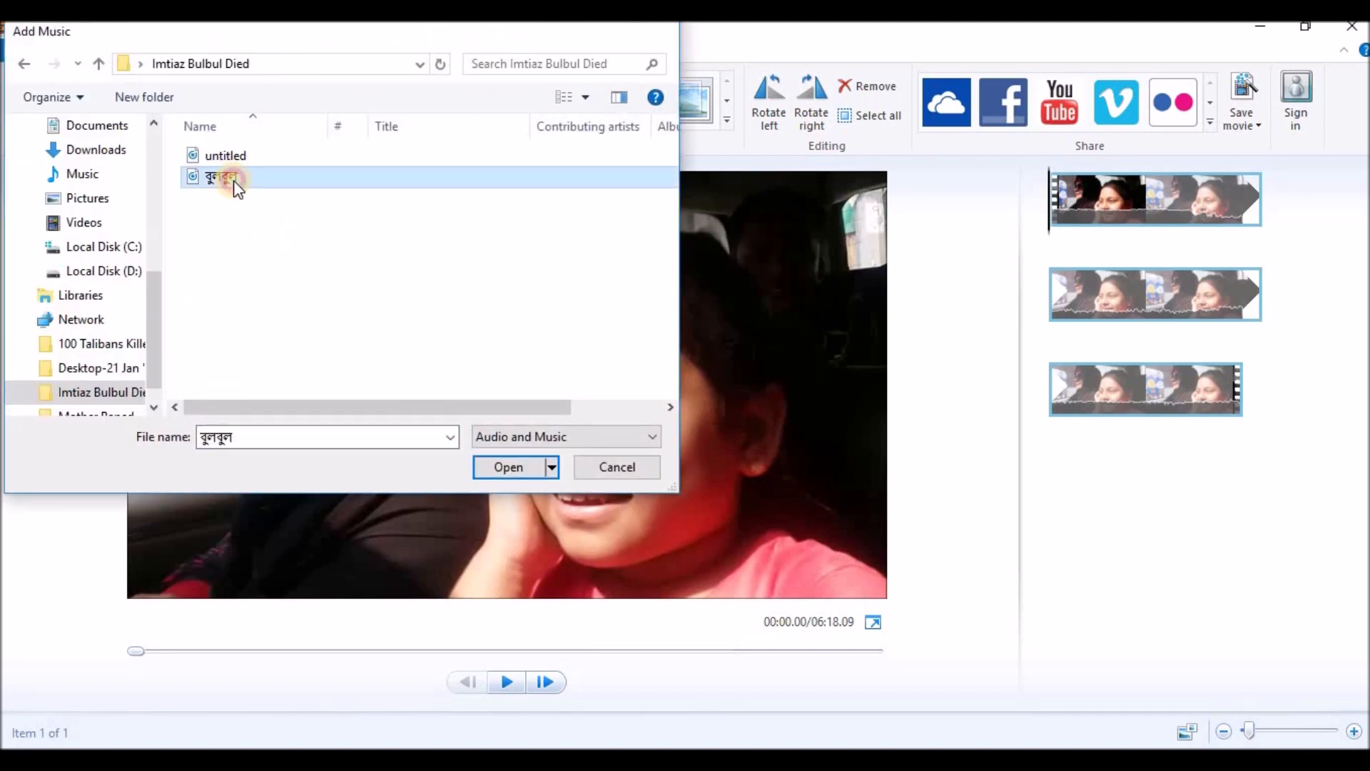
{"action": "double_click", "coordinate": [228, 180]}
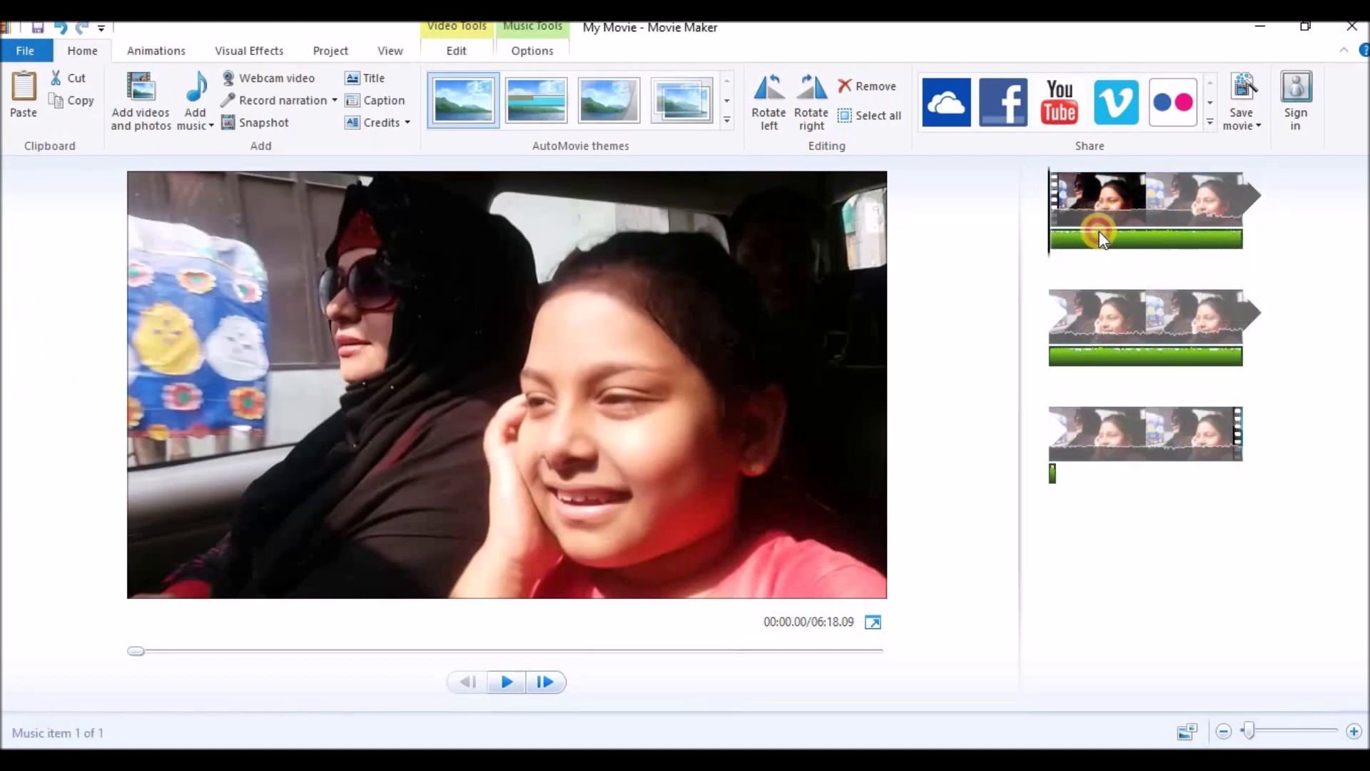
Step: Play the start of the video clip with its music and split the video at 01:10.27
{"action": "left_click", "coordinate": [1098, 190]}
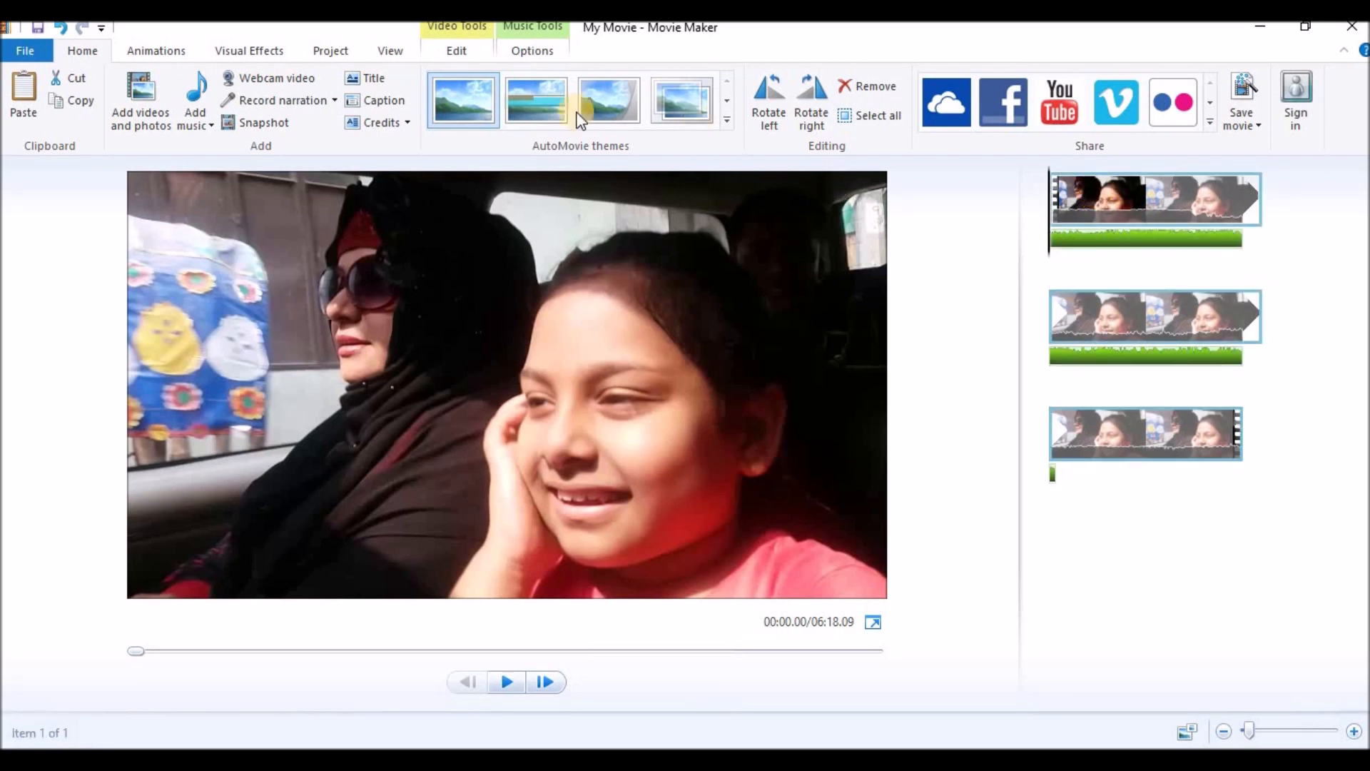
{"action": "left_click", "coordinate": [455, 51]}
{"action": "key", "text": "space"}
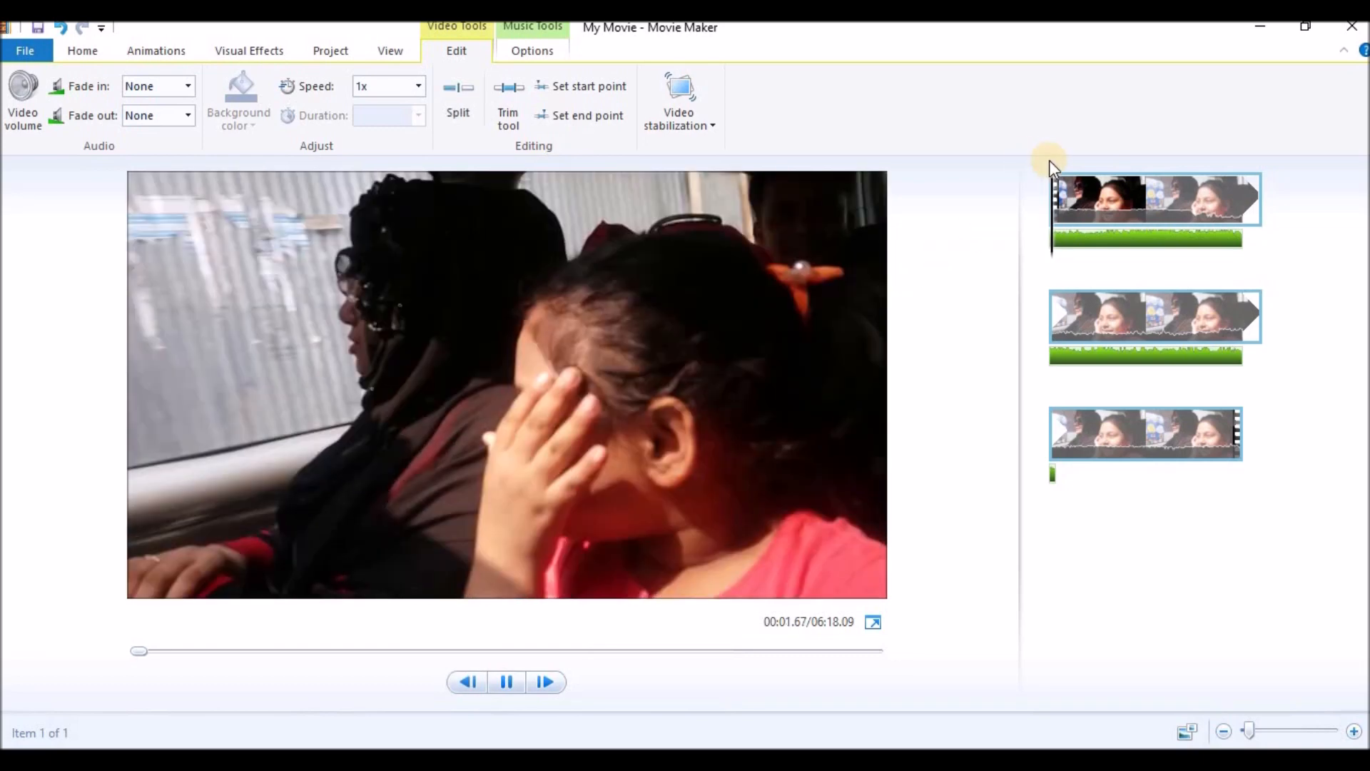
{"action": "left_click", "coordinate": [1133, 200]}
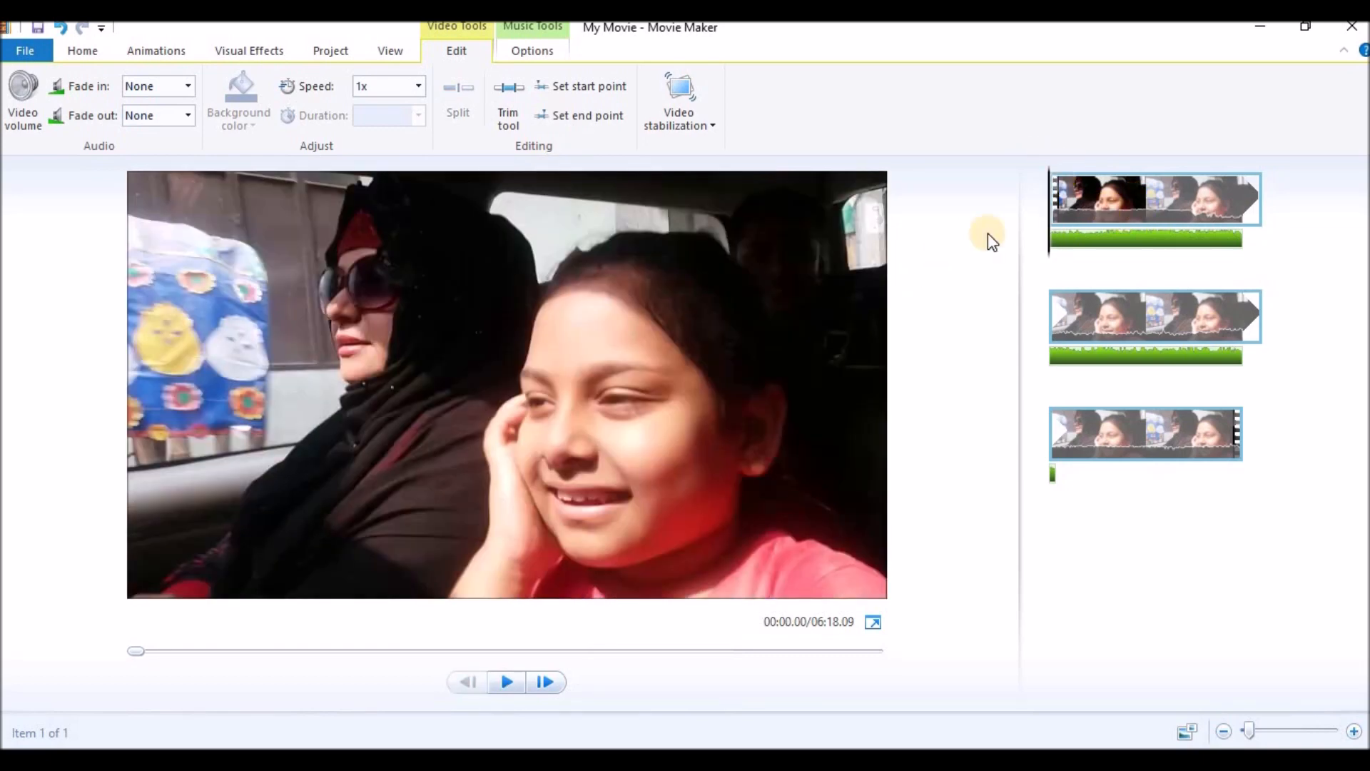
{"action": "left_click", "coordinate": [1157, 200]}
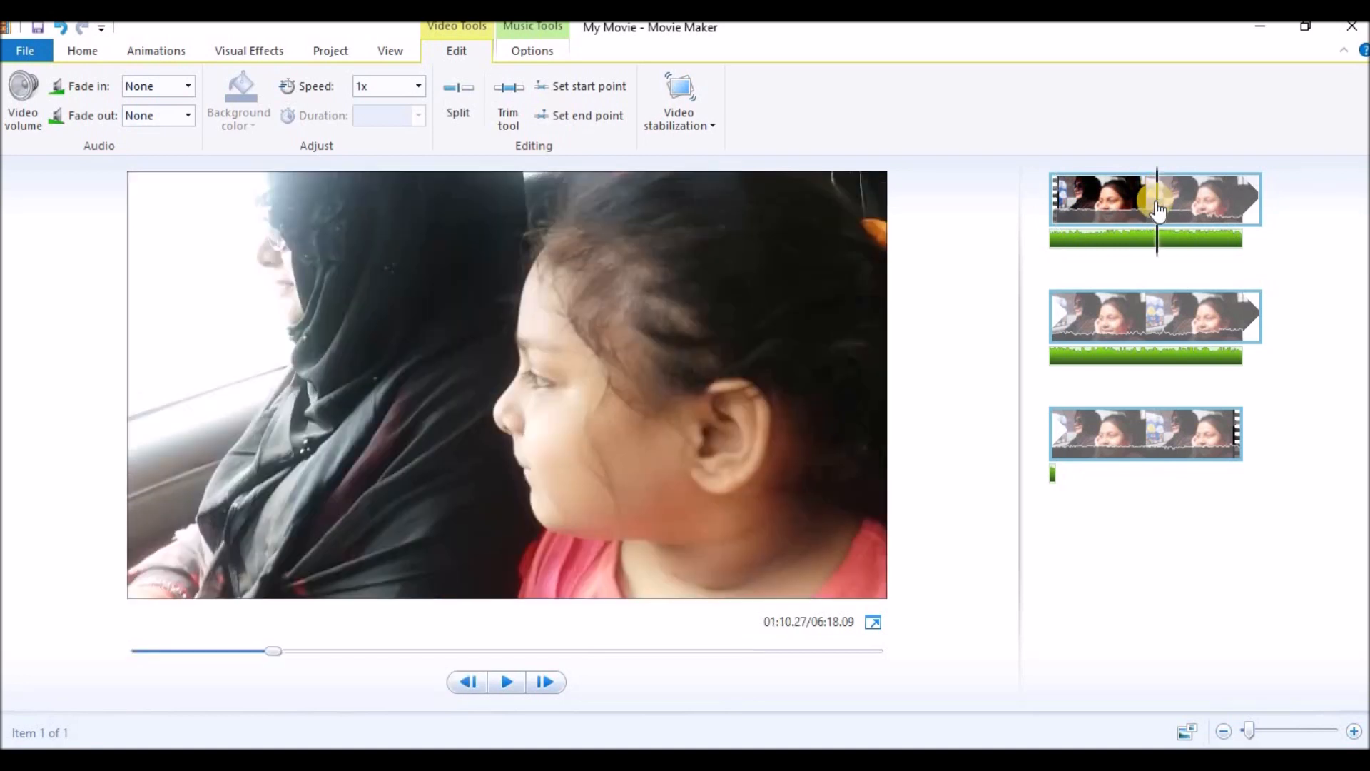
{"action": "left_click", "coordinate": [464, 93]}
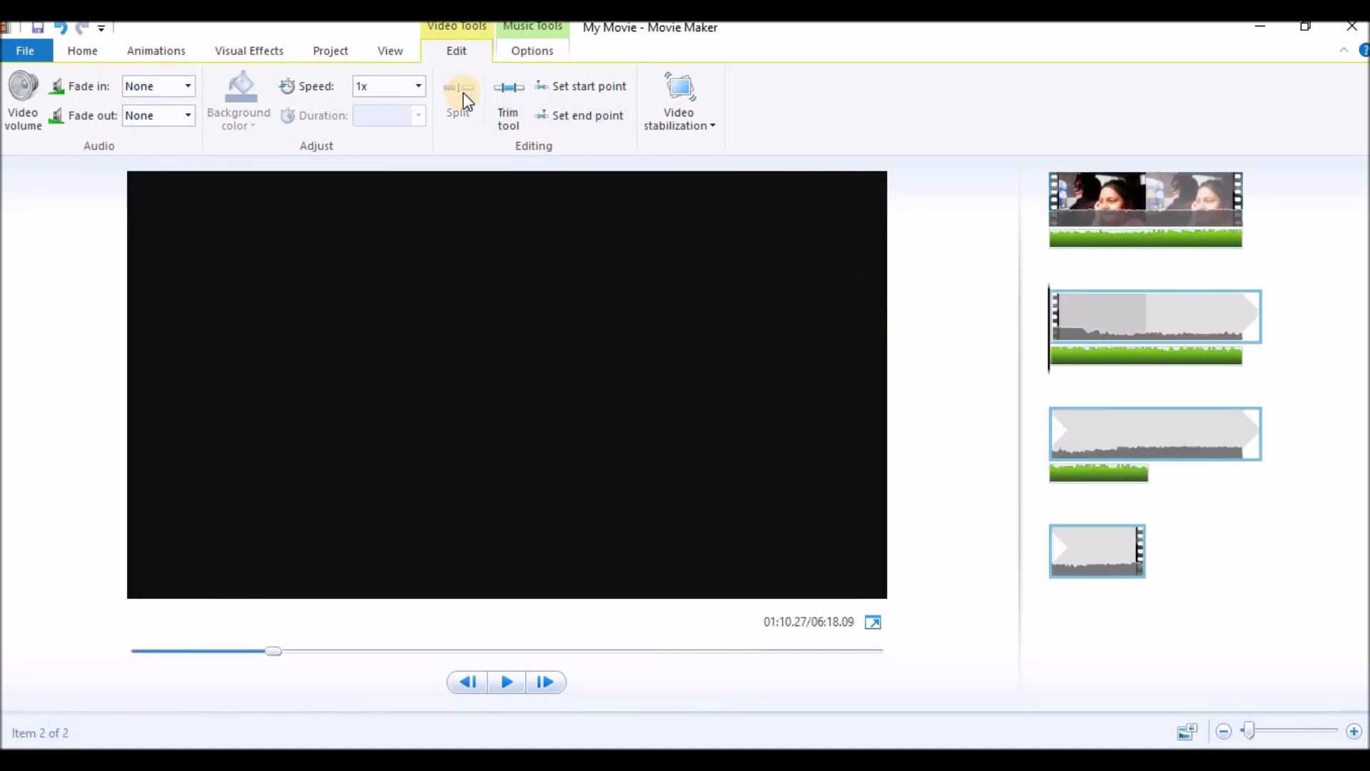
Step: Split the second video piece partway along its first row and delete the section between the two cuts
{"action": "left_click", "coordinate": [1142, 335]}
{"action": "left_click", "coordinate": [460, 97]}
{"action": "left_click", "coordinate": [1078, 322]}
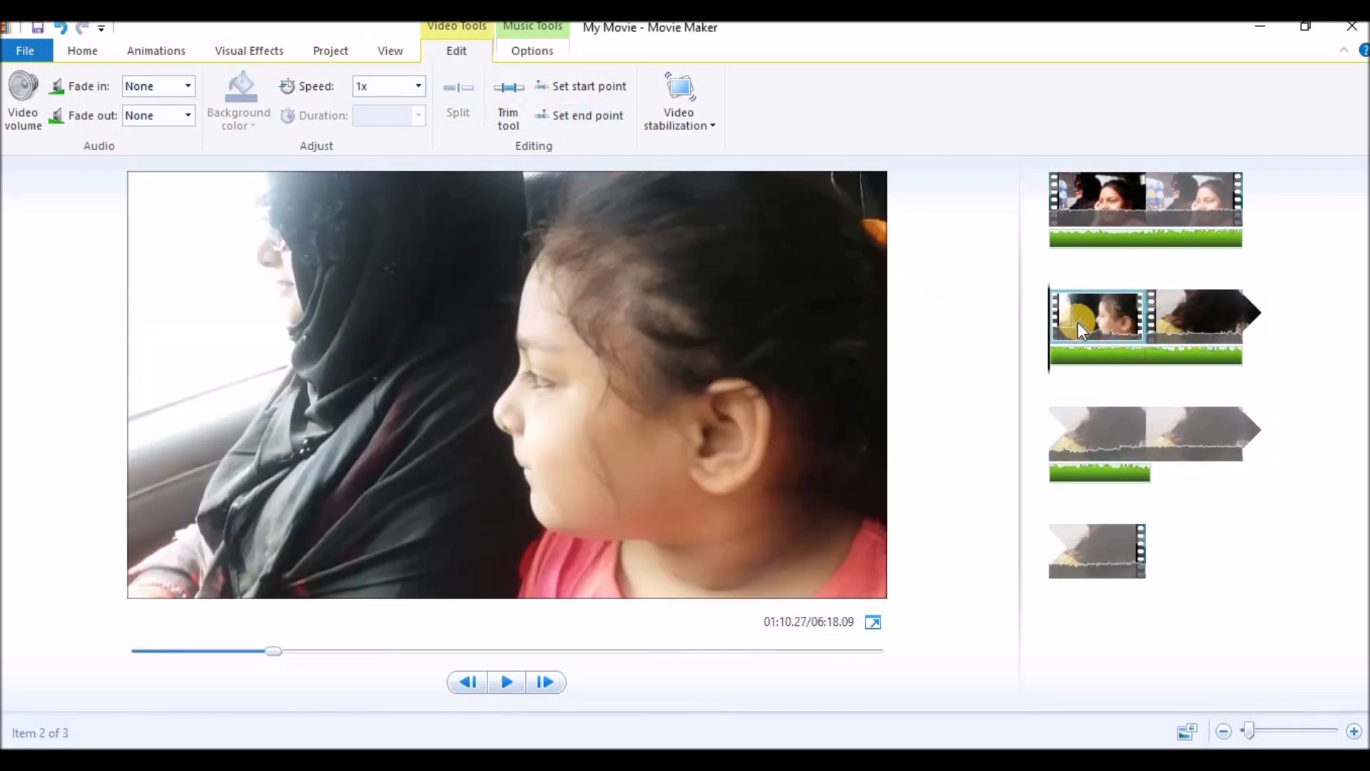
{"action": "key", "text": "Delete"}
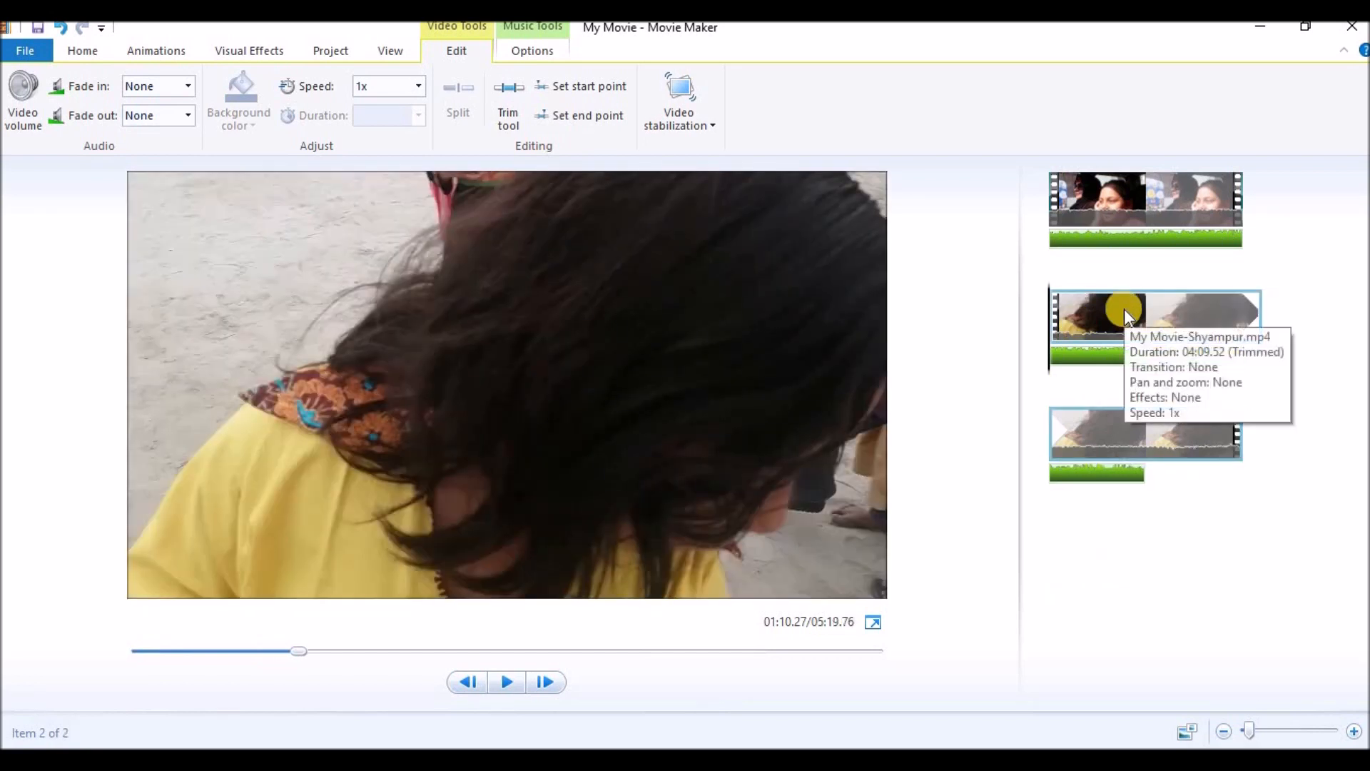
Step: Split the বুলবুল.wav music track at the playhead position of 01:10.27
{"action": "left_click", "coordinate": [1082, 356]}
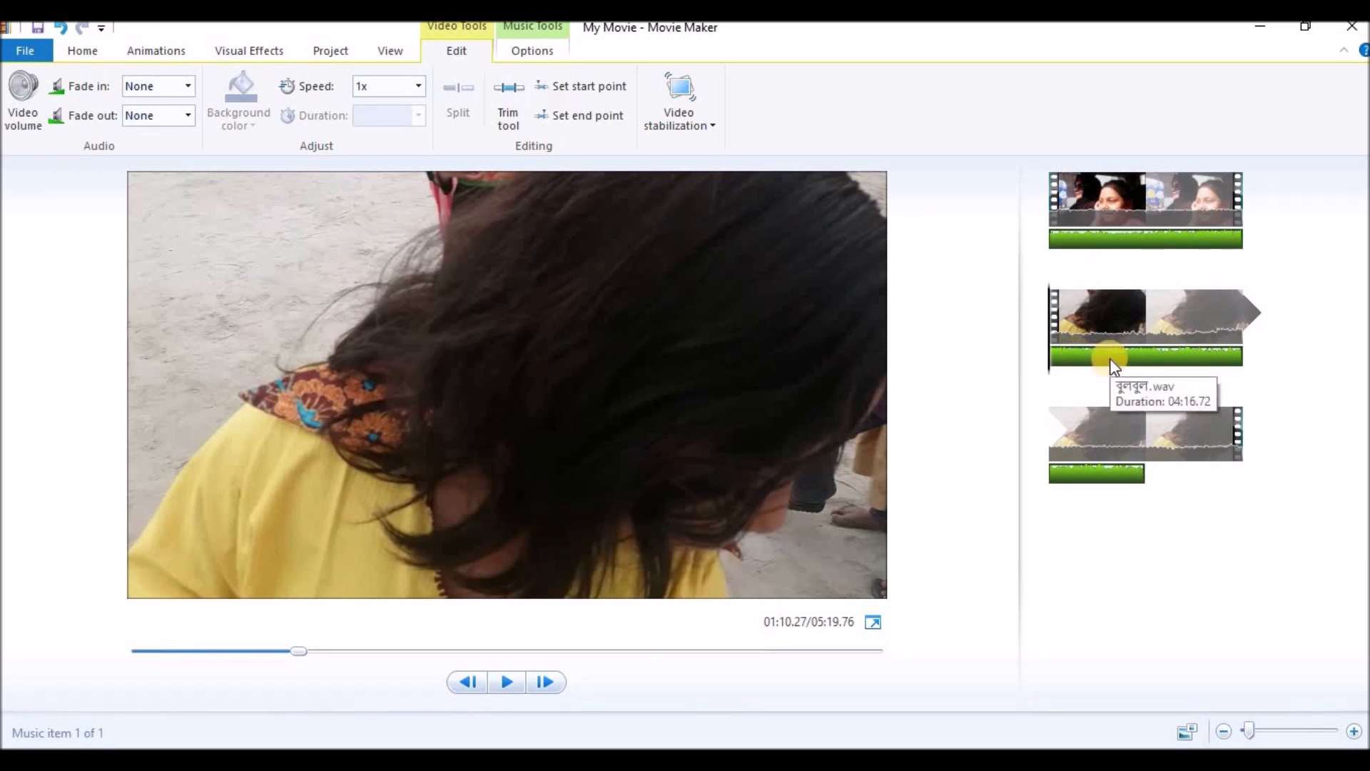
{"action": "left_click", "coordinate": [537, 50]}
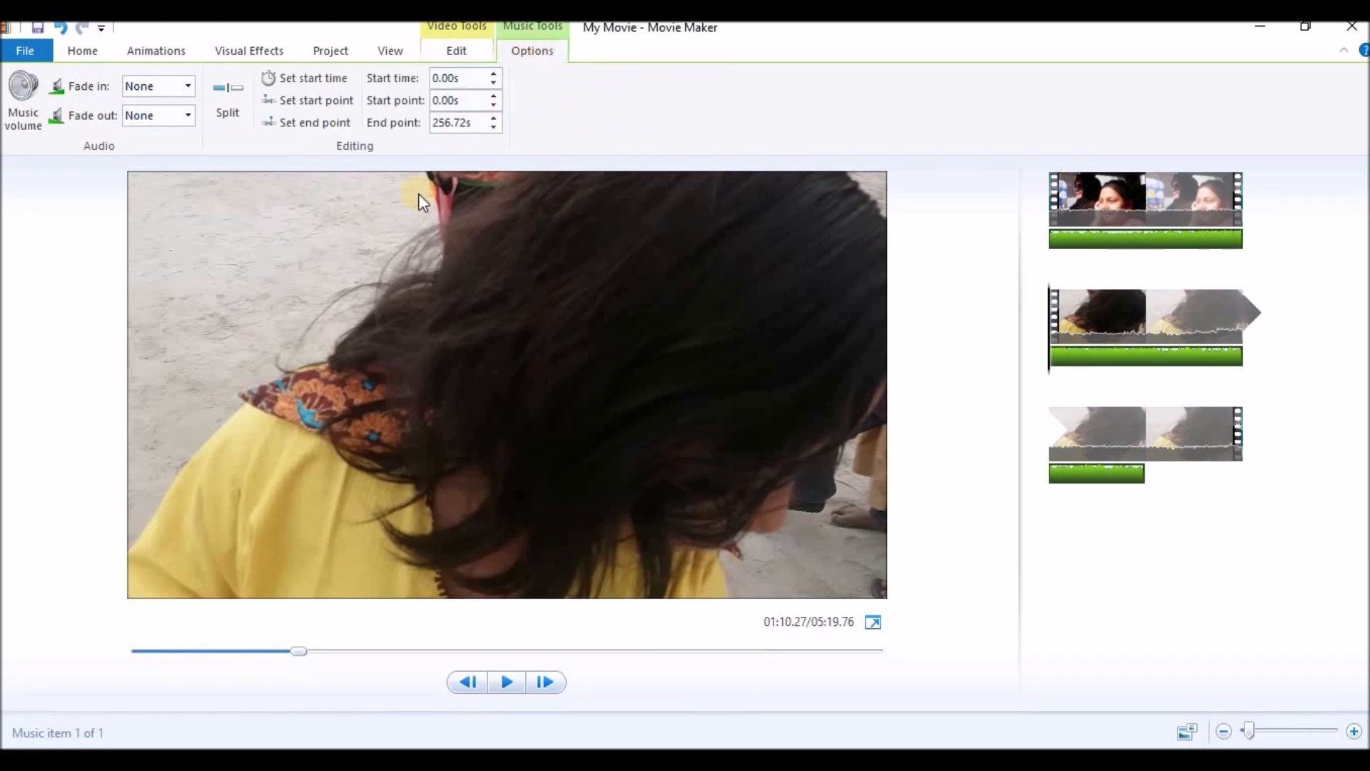
{"action": "left_click", "coordinate": [225, 94]}
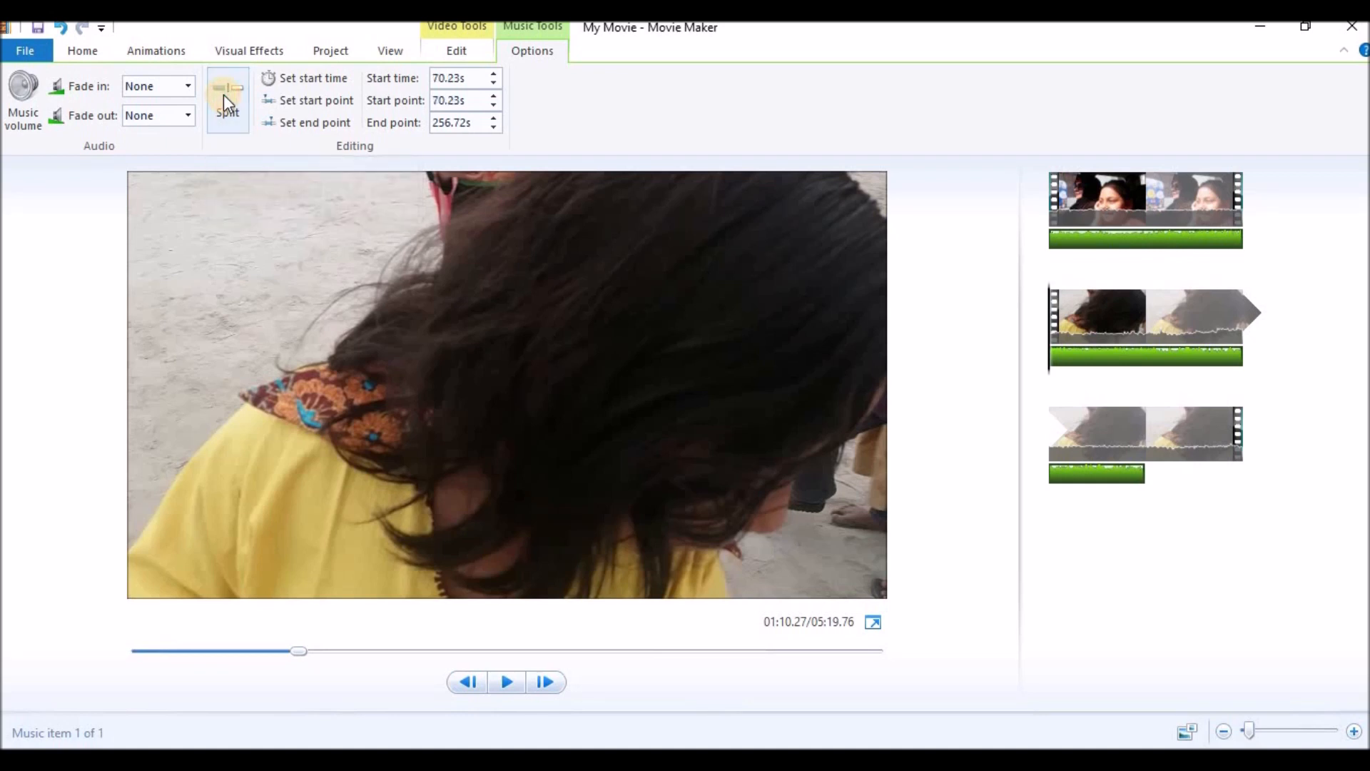
Step: Split the second বুলবুল.wav music piece at 02:10.03 and delete the music section between the two cuts
{"action": "mouse_move", "coordinate": [1052, 366]}
{"action": "left_mouse_down"}
{"action": "mouse_move", "coordinate": [1113, 366]}
{"action": "mouse_move", "coordinate": [1050, 370]}
{"action": "left_mouse_up"}
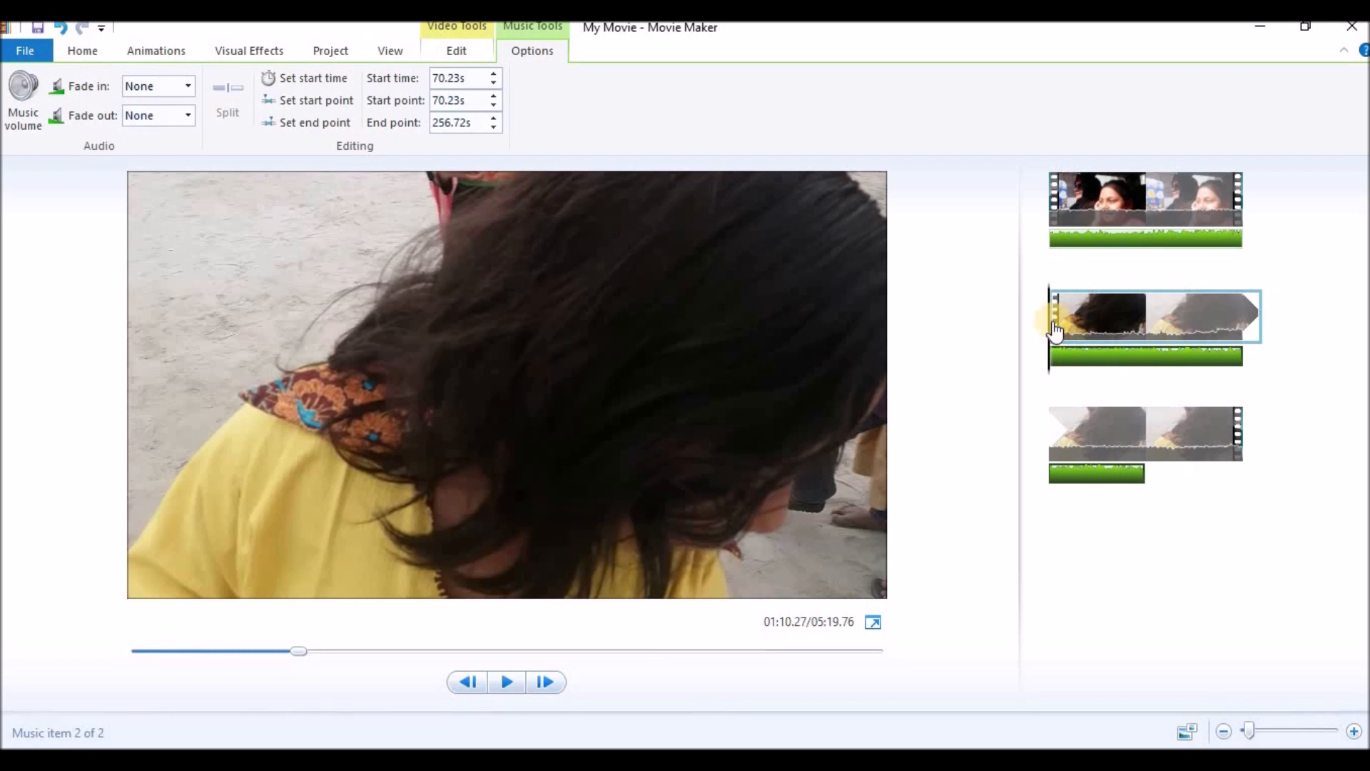
{"action": "left_click", "coordinate": [1130, 300]}
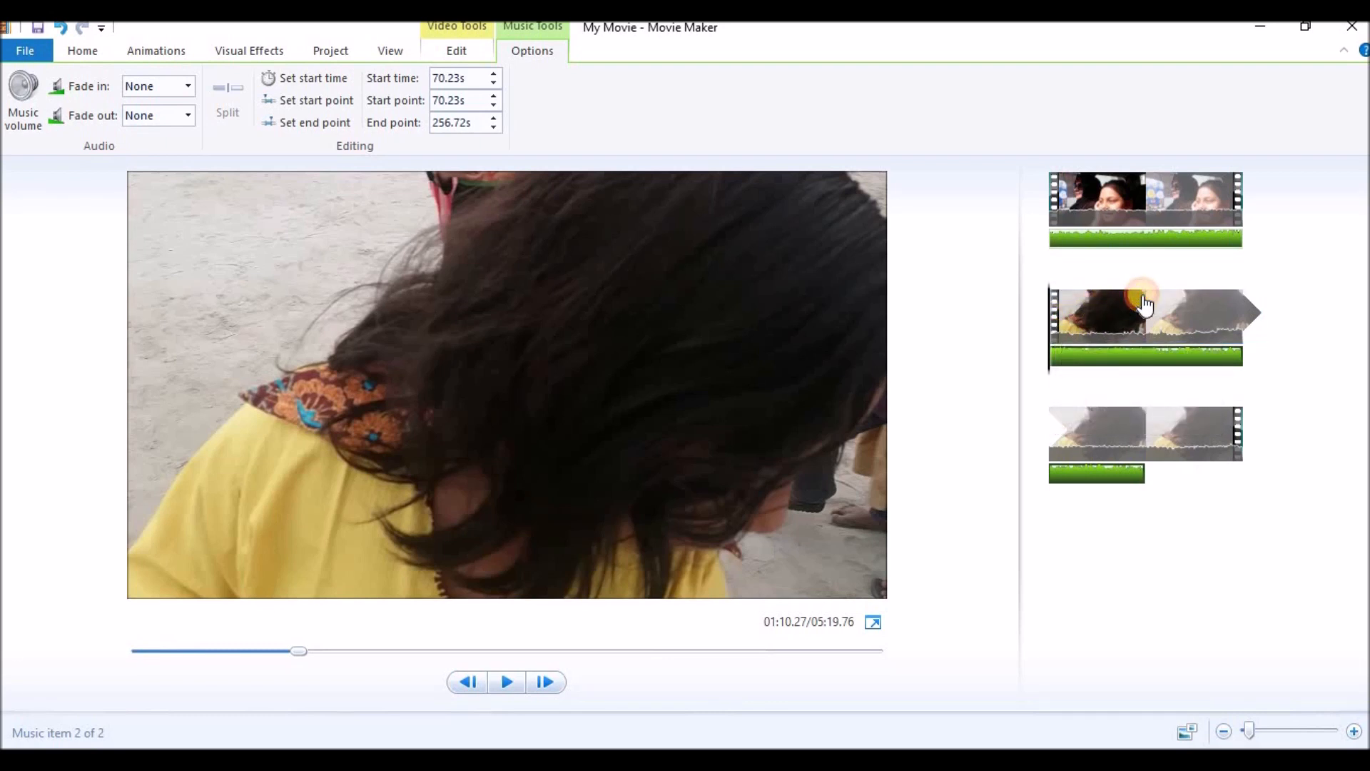
{"action": "left_click", "coordinate": [1142, 298]}
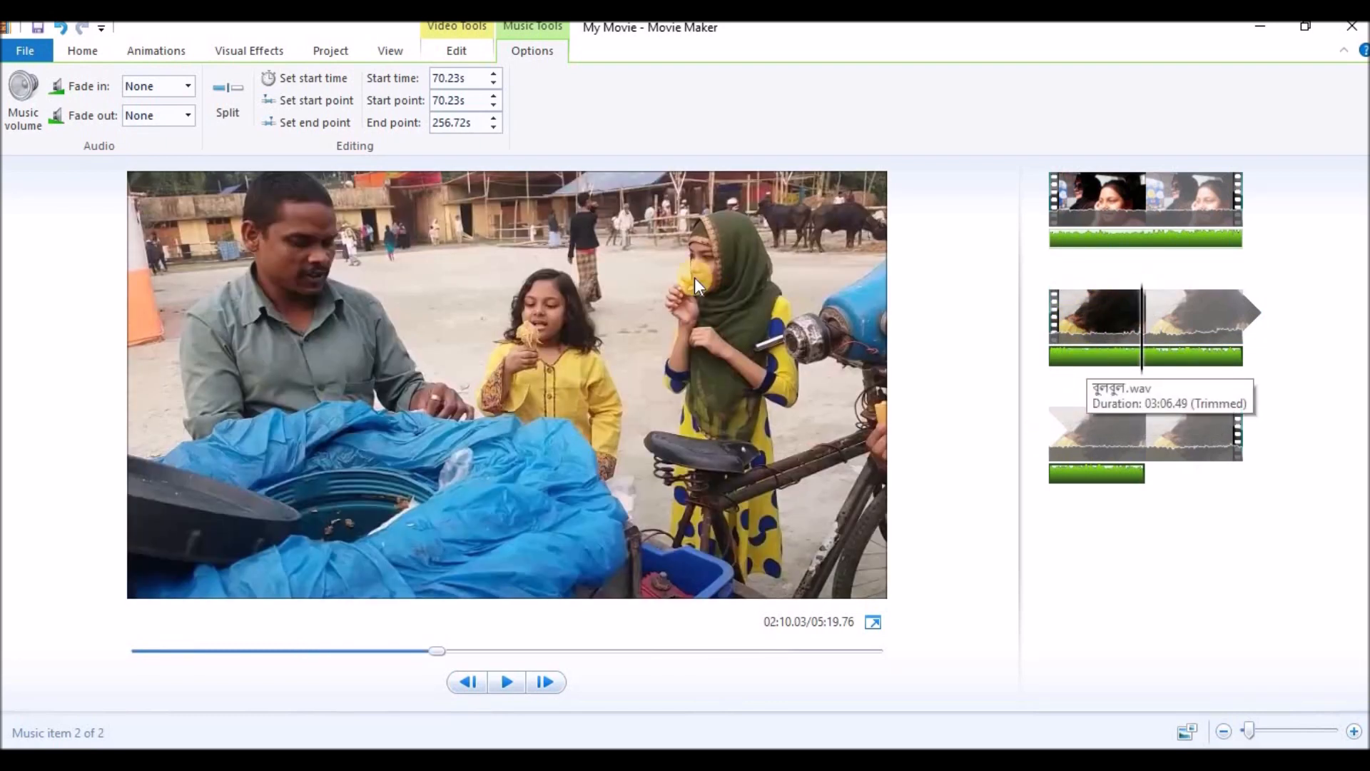
{"action": "left_click", "coordinate": [232, 99]}
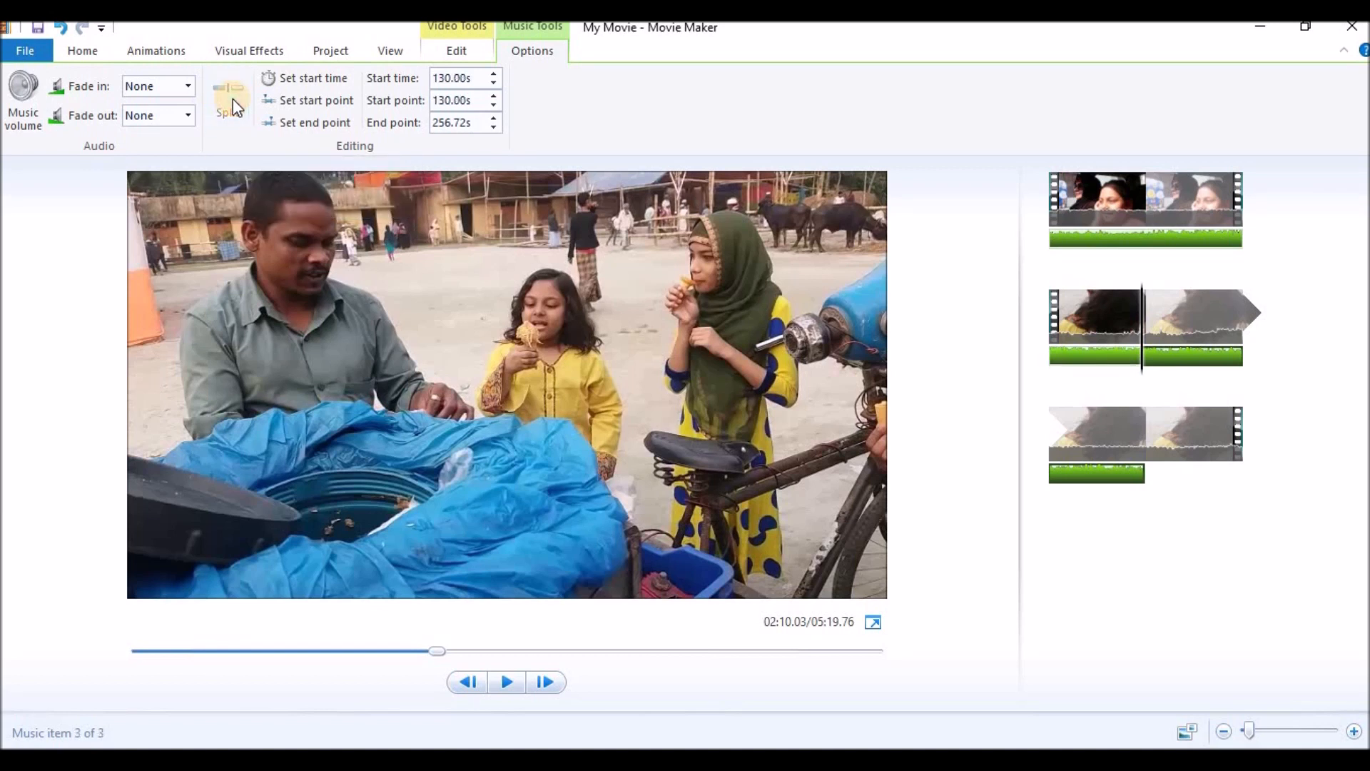
{"action": "left_click", "coordinate": [1112, 357]}
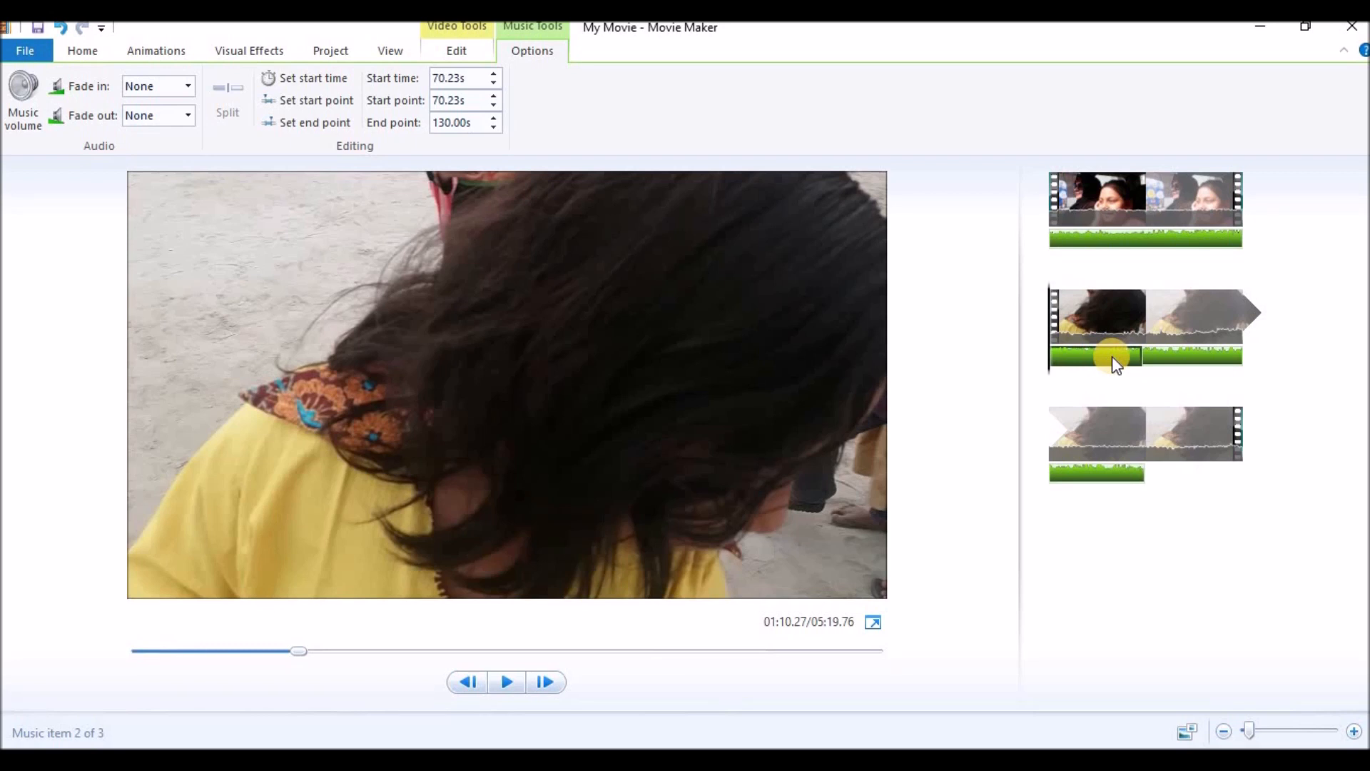
{"action": "key", "text": "Delete"}
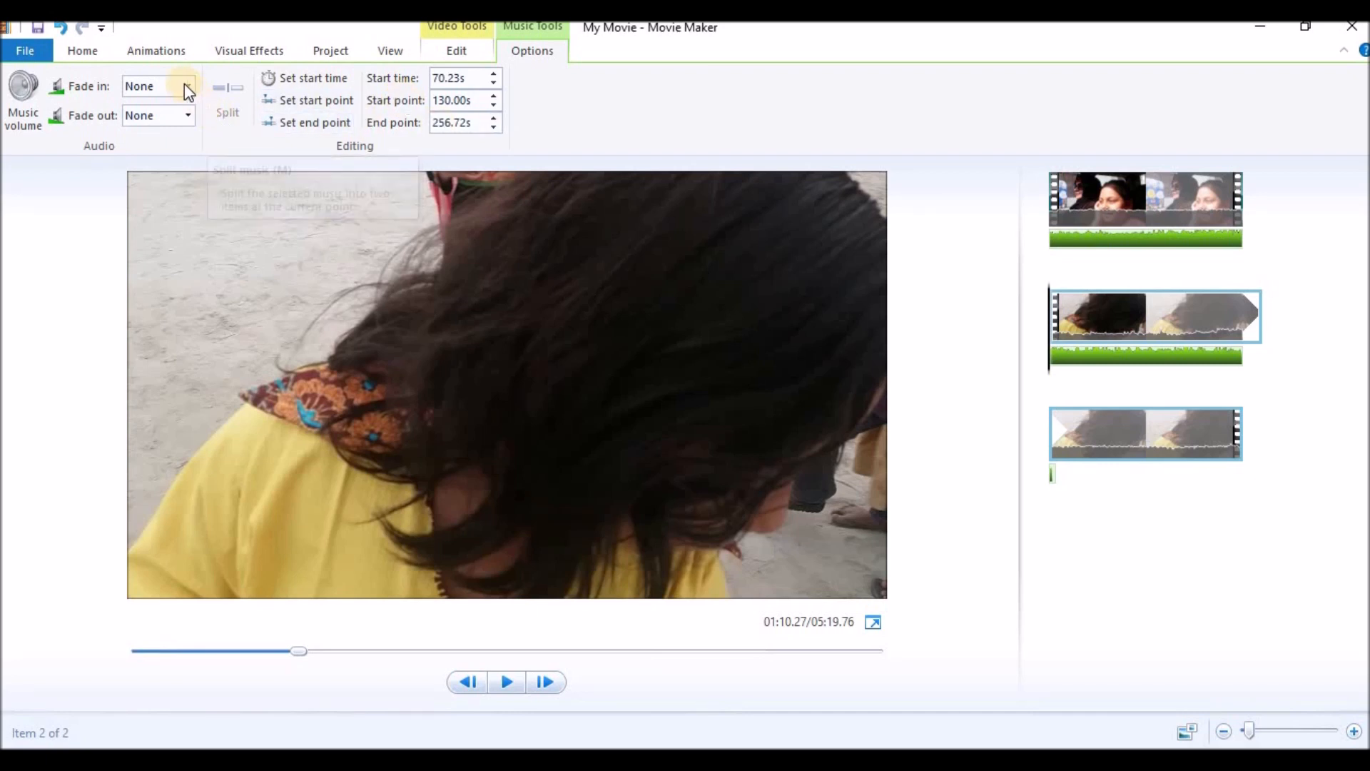
Step: Try the different fade-in speeds on the first music piece, ending with Fast
{"action": "left_click", "coordinate": [1145, 182]}
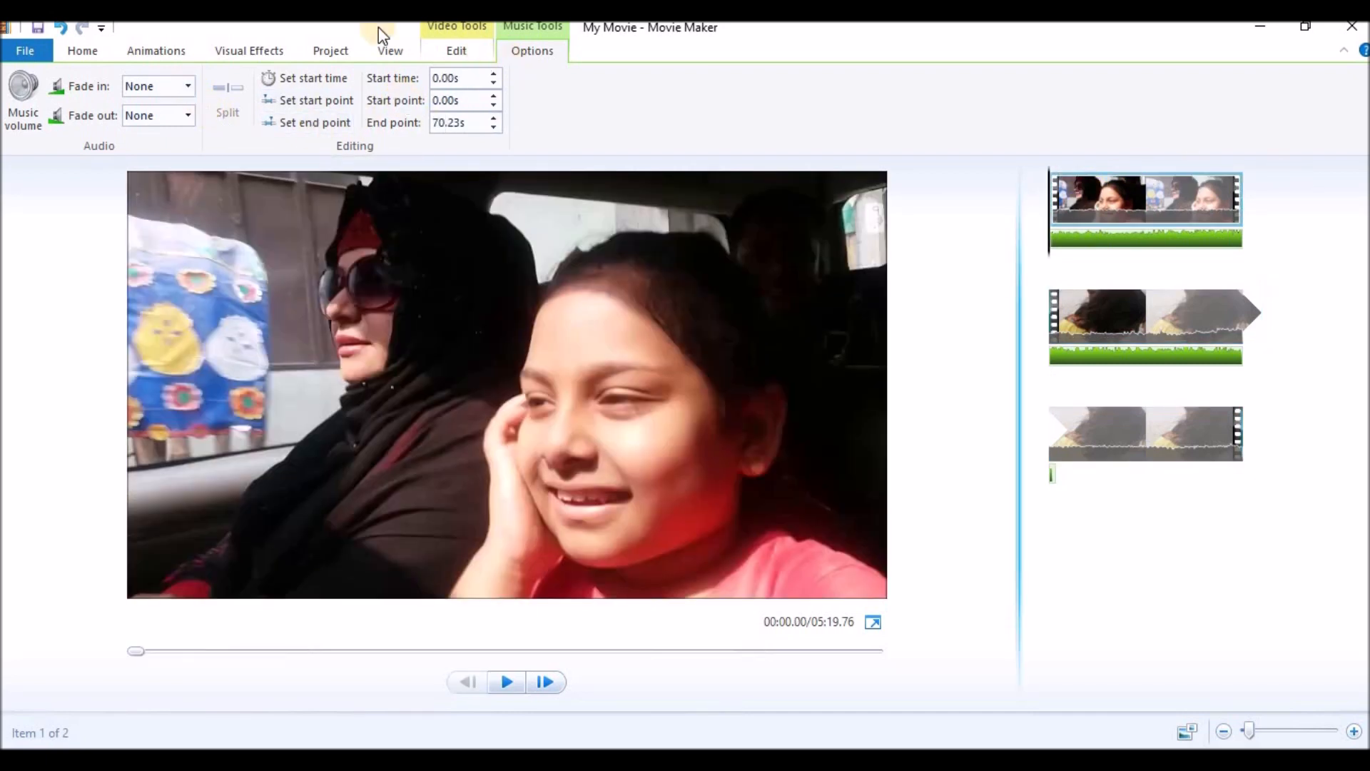
{"action": "left_click", "coordinate": [184, 92]}
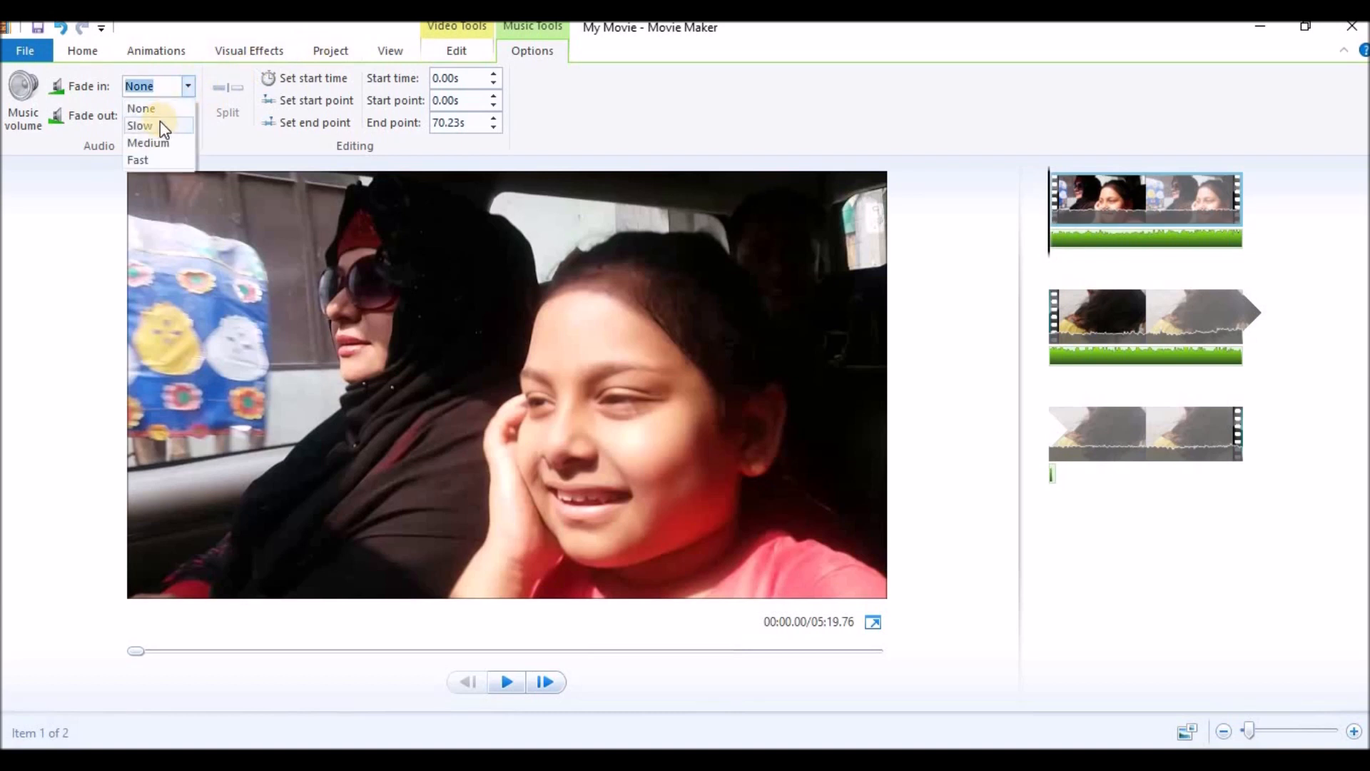
{"action": "left_click", "coordinate": [153, 135]}
{"action": "left_click", "coordinate": [187, 87]}
{"action": "left_click", "coordinate": [169, 135]}
{"action": "left_click", "coordinate": [190, 80]}
{"action": "left_click", "coordinate": [161, 156]}
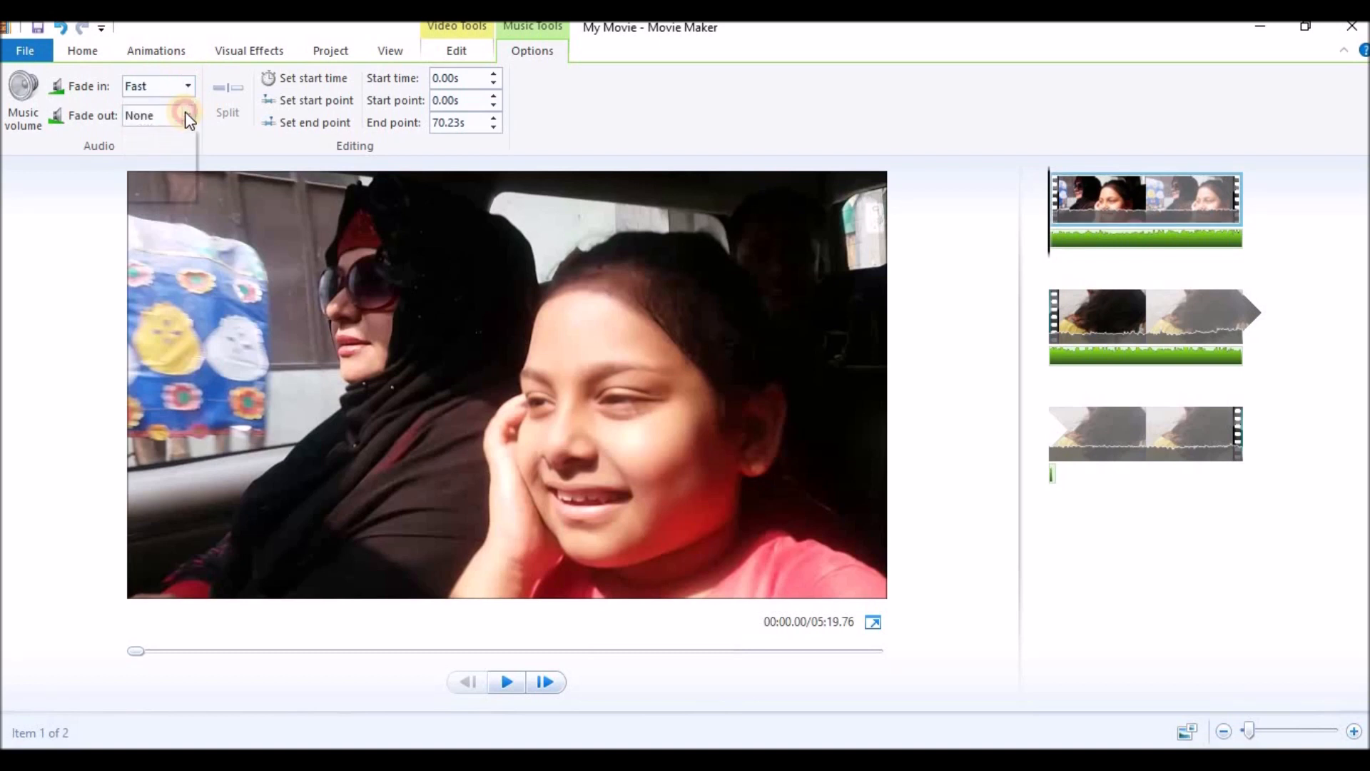
Step: Try the different fade-out speeds on the first music piece, ending with Fast
{"action": "left_click", "coordinate": [185, 114]}
{"action": "left_click", "coordinate": [169, 155]}
{"action": "left_click", "coordinate": [187, 115]}
{"action": "left_click", "coordinate": [159, 173]}
{"action": "left_click", "coordinate": [182, 116]}
{"action": "left_click", "coordinate": [151, 188]}
Step: Set both the fade-out and the fade-in of the first music piece back to None
{"action": "left_click", "coordinate": [187, 121]}
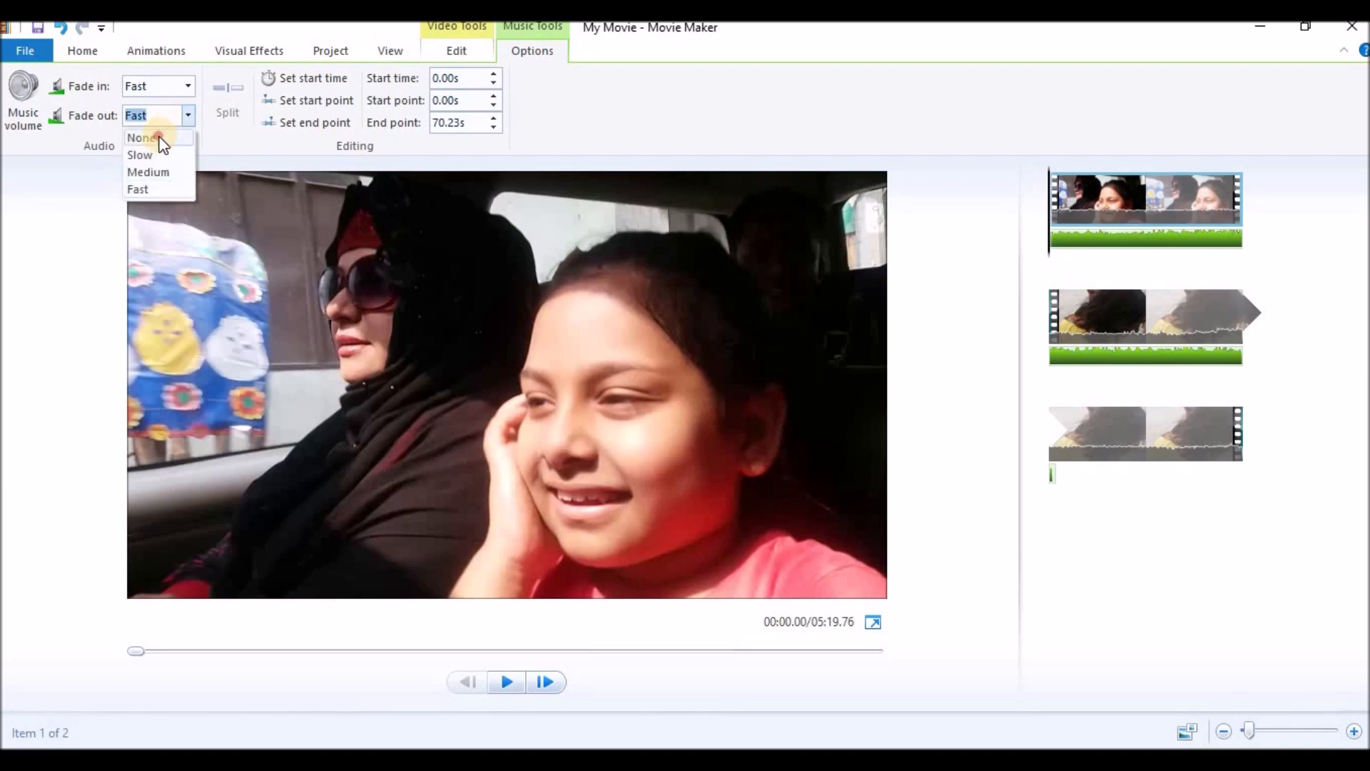
{"action": "left_click", "coordinate": [159, 136]}
{"action": "left_click", "coordinate": [190, 86]}
{"action": "left_click", "coordinate": [156, 110]}
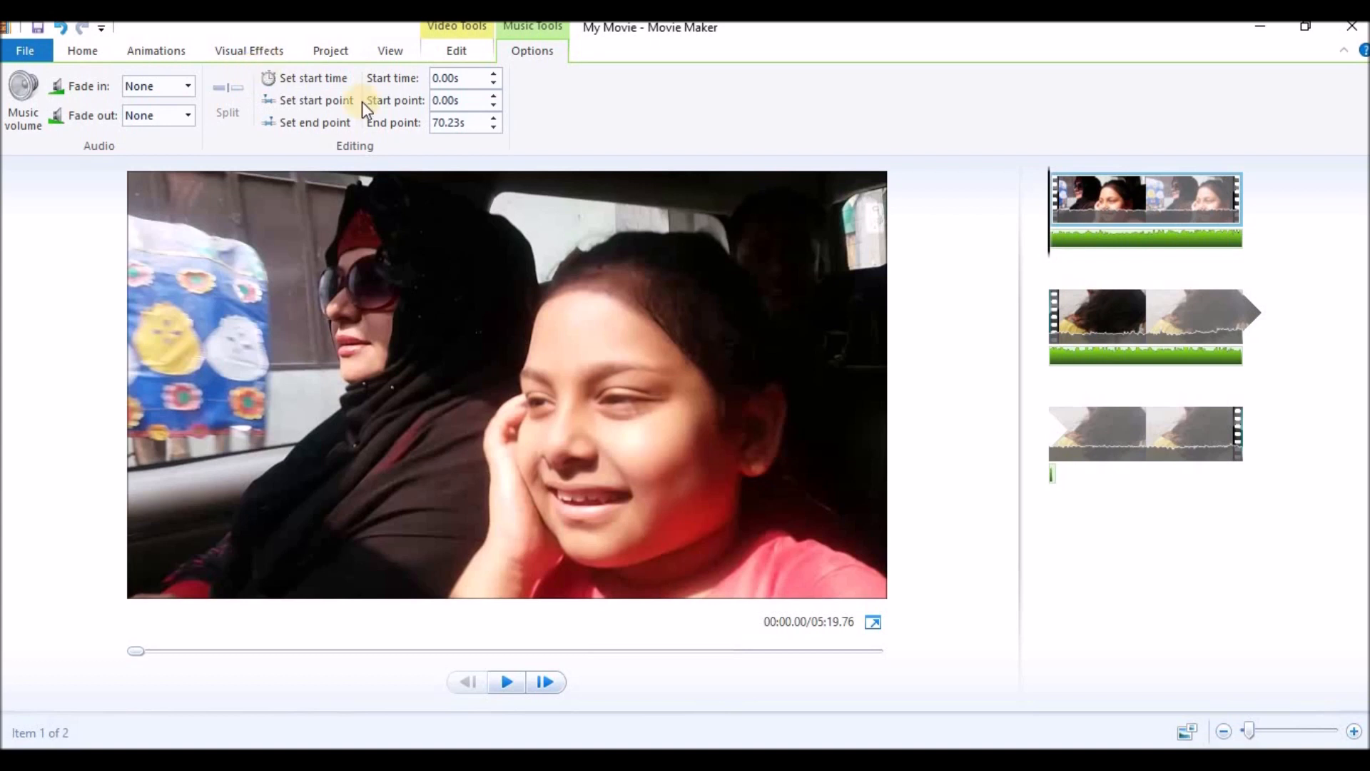
Step: Look over the narration recording options and add a title slide at the start of the movie
{"action": "left_click", "coordinate": [87, 49]}
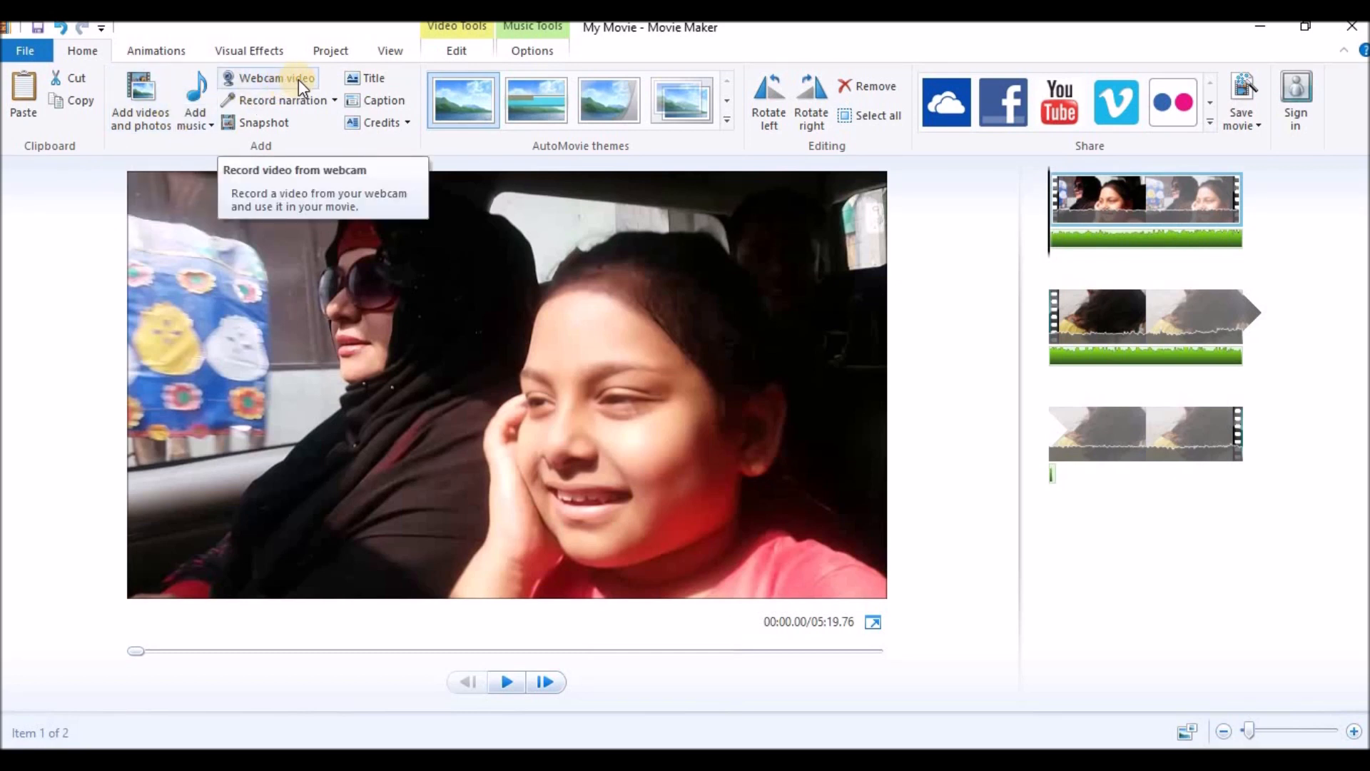
{"action": "left_click", "coordinate": [334, 102]}
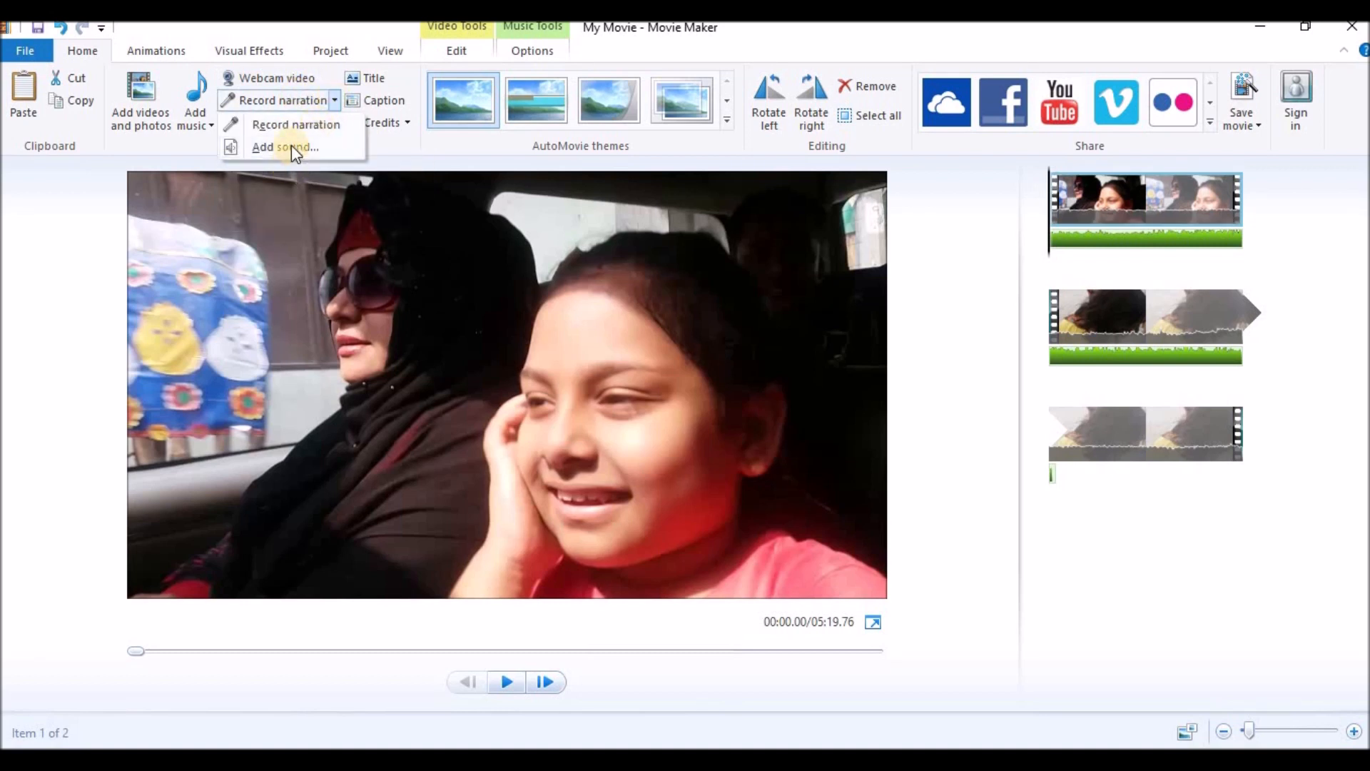
{"action": "left_click", "coordinate": [336, 104]}
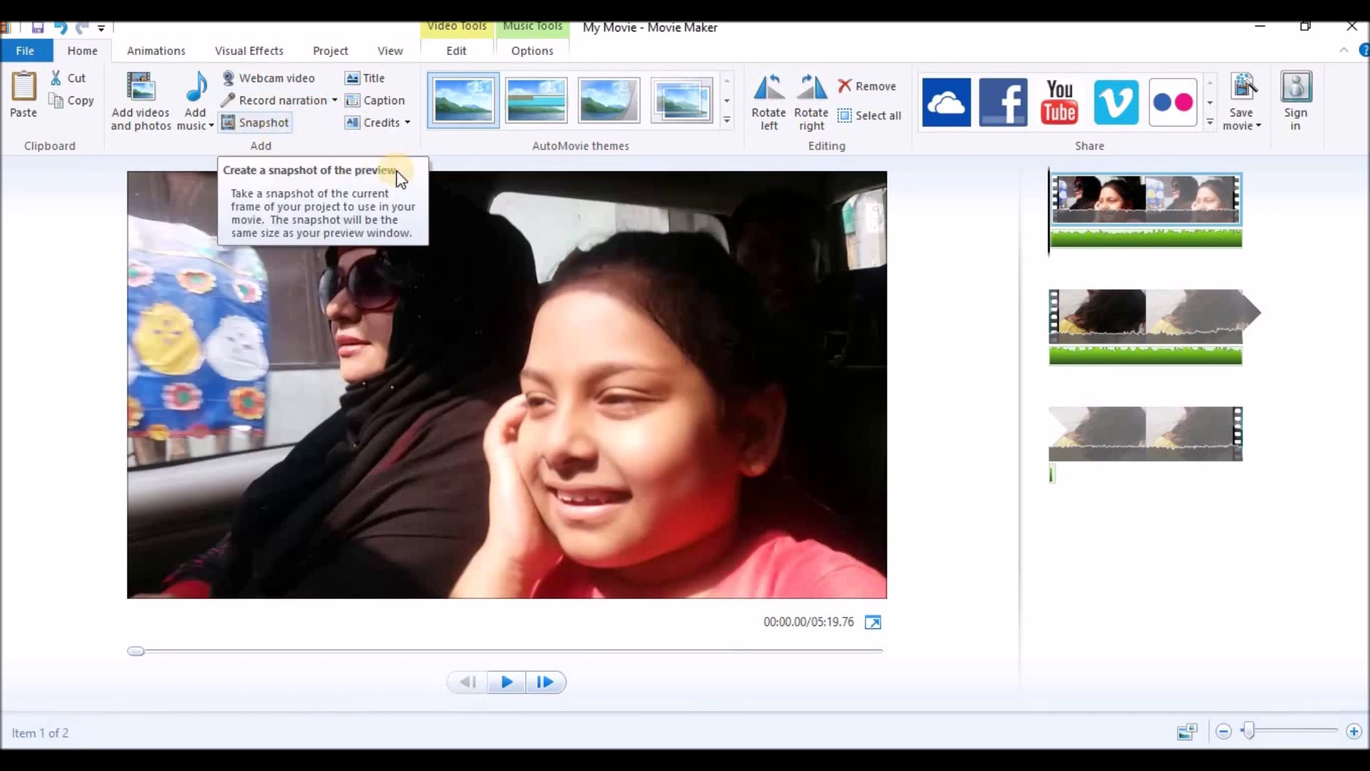
{"action": "left_click", "coordinate": [371, 82]}
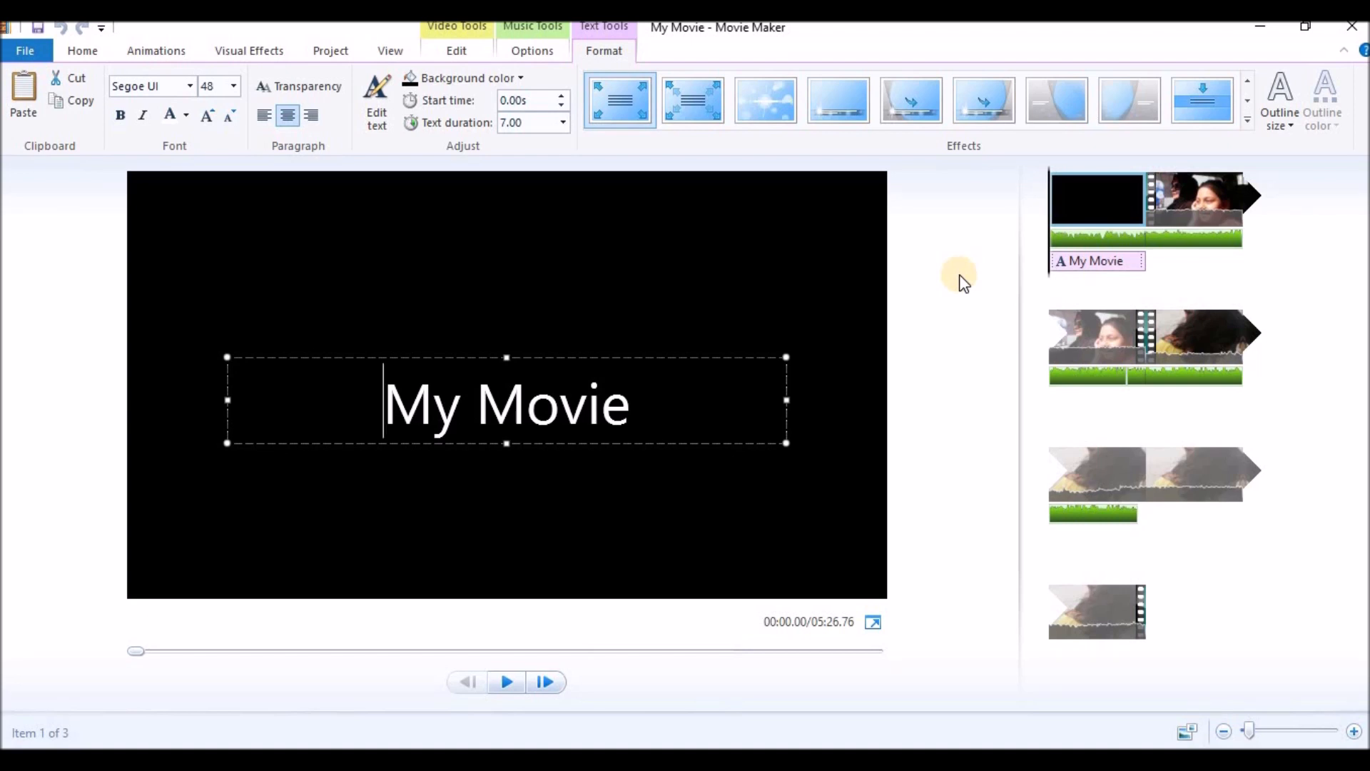
Step: Replace the title slide's default text with "Visiting Rajshahi"
{"action": "key", "text": "Delete"}
{"action": "key", "text": "Delete"}
{"action": "key", "text": "Delete"}
{"action": "key", "text": "Delete"}
{"action": "key", "text": "Delete"}
{"action": "key", "text": "Delete"}
{"action": "key", "text": "Delete"}
{"action": "key", "text": "Delete"}
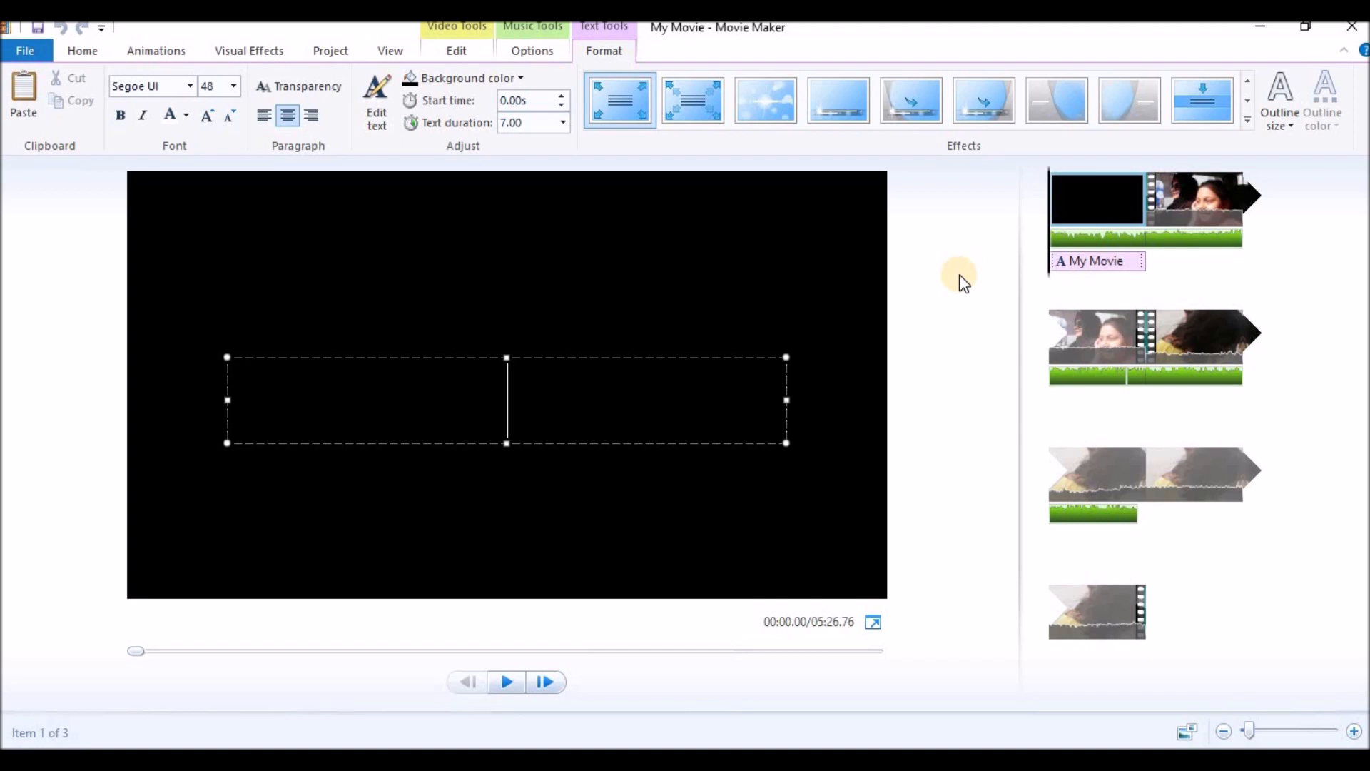
{"action": "type", "text": "Vis"}
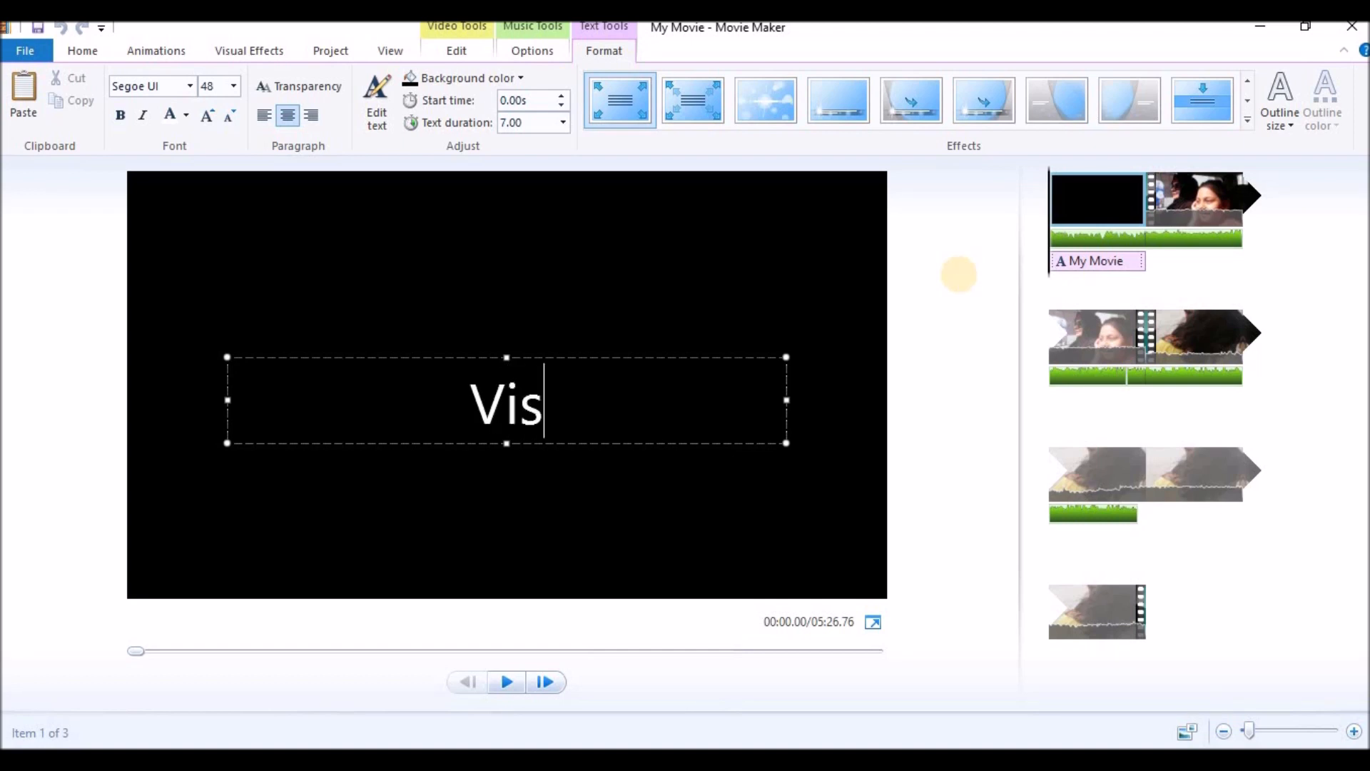
{"action": "type", "text": "iting Raj"}
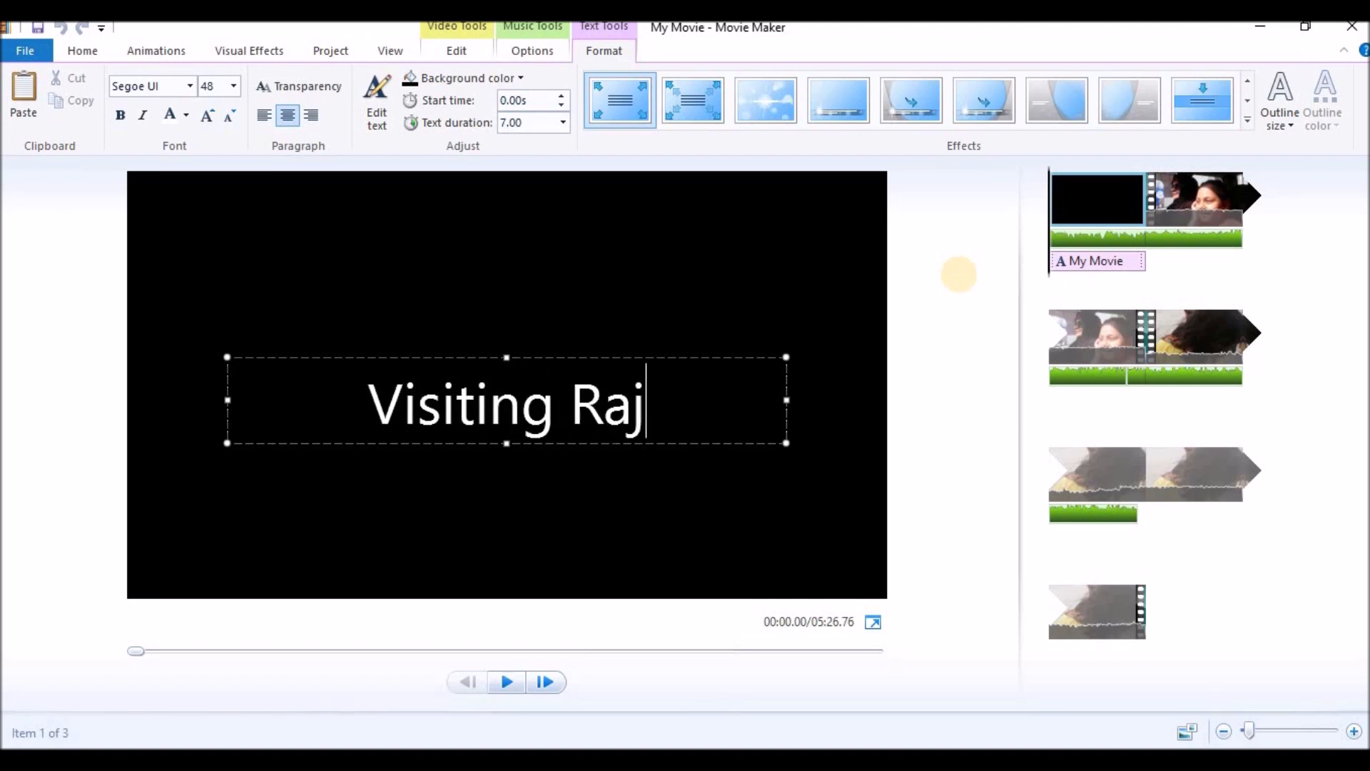
{"action": "type", "text": "shahi"}
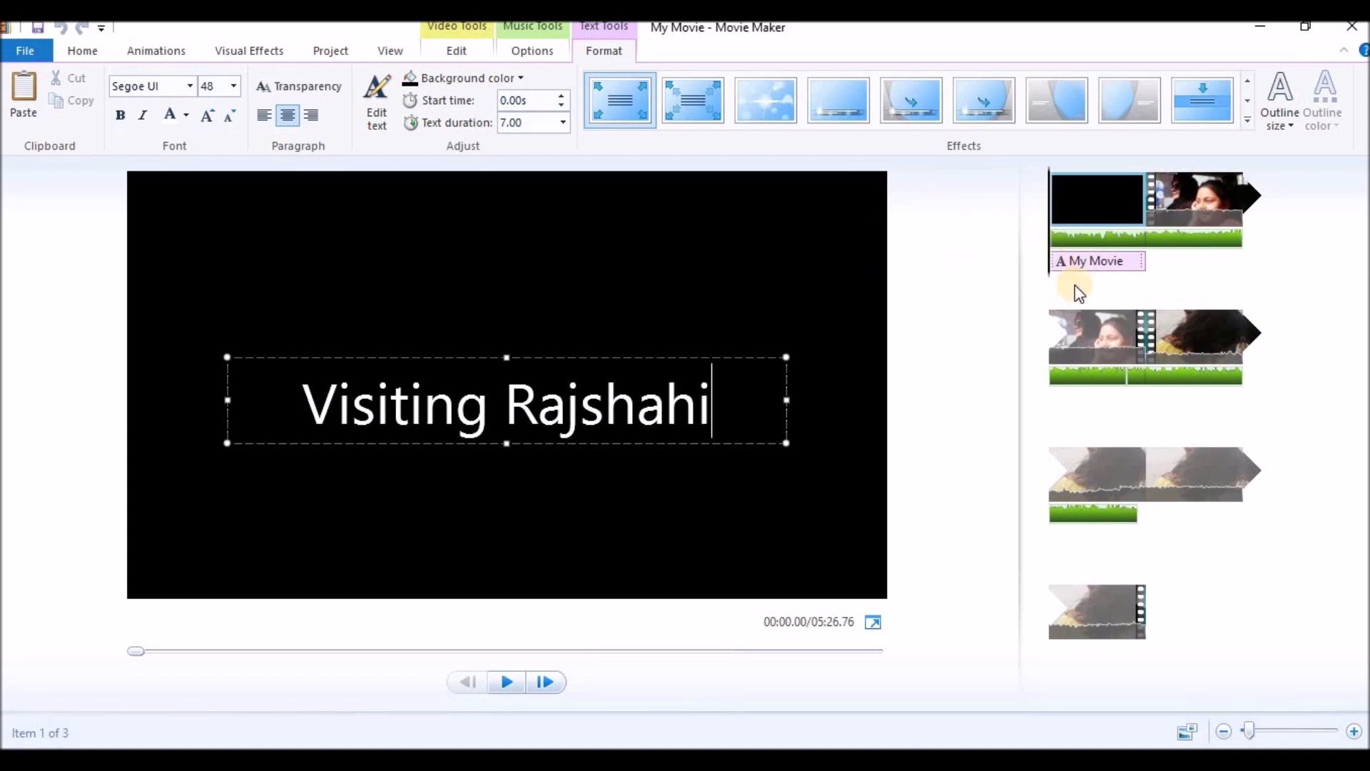
Step: Set the text duration of the "Visiting Rajshahi" title caption to 60 seconds
{"action": "left_click", "coordinate": [1088, 267]}
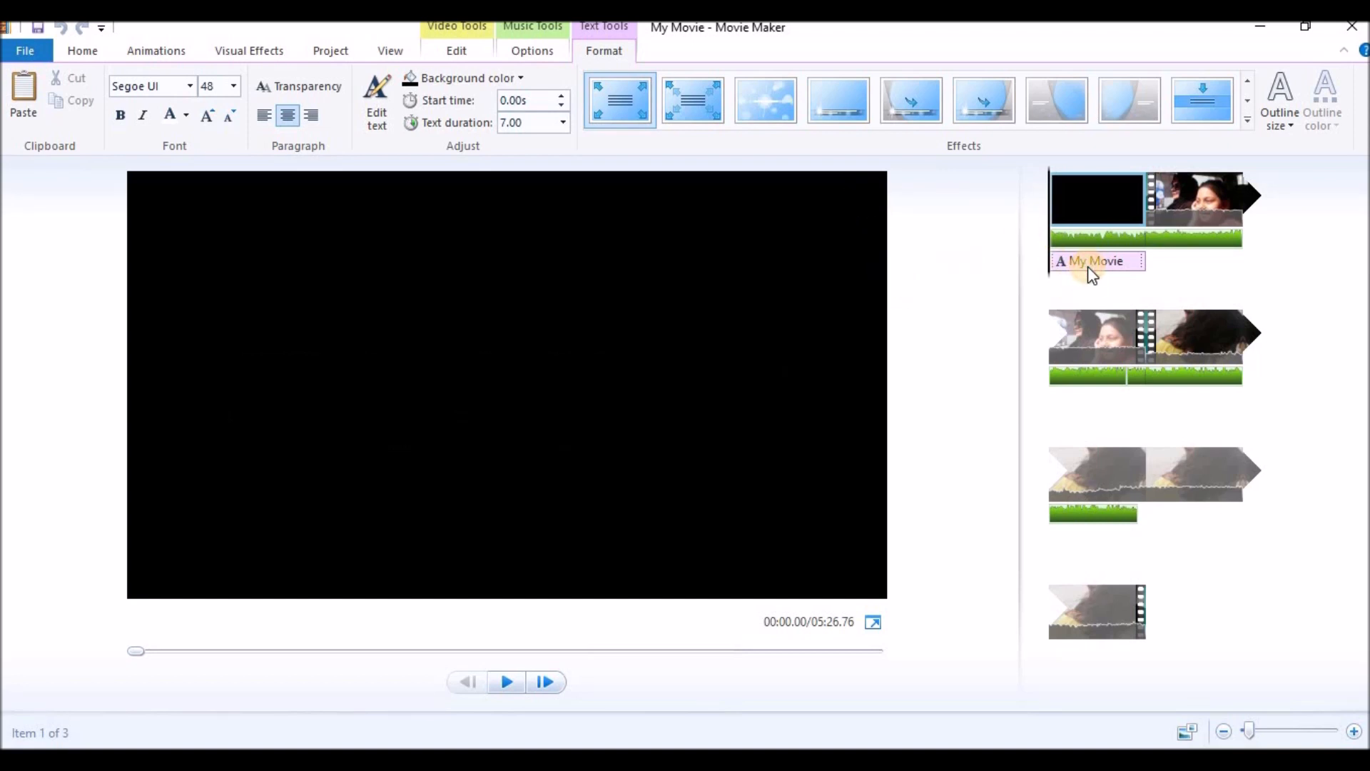
{"action": "left_click", "coordinate": [528, 124]}
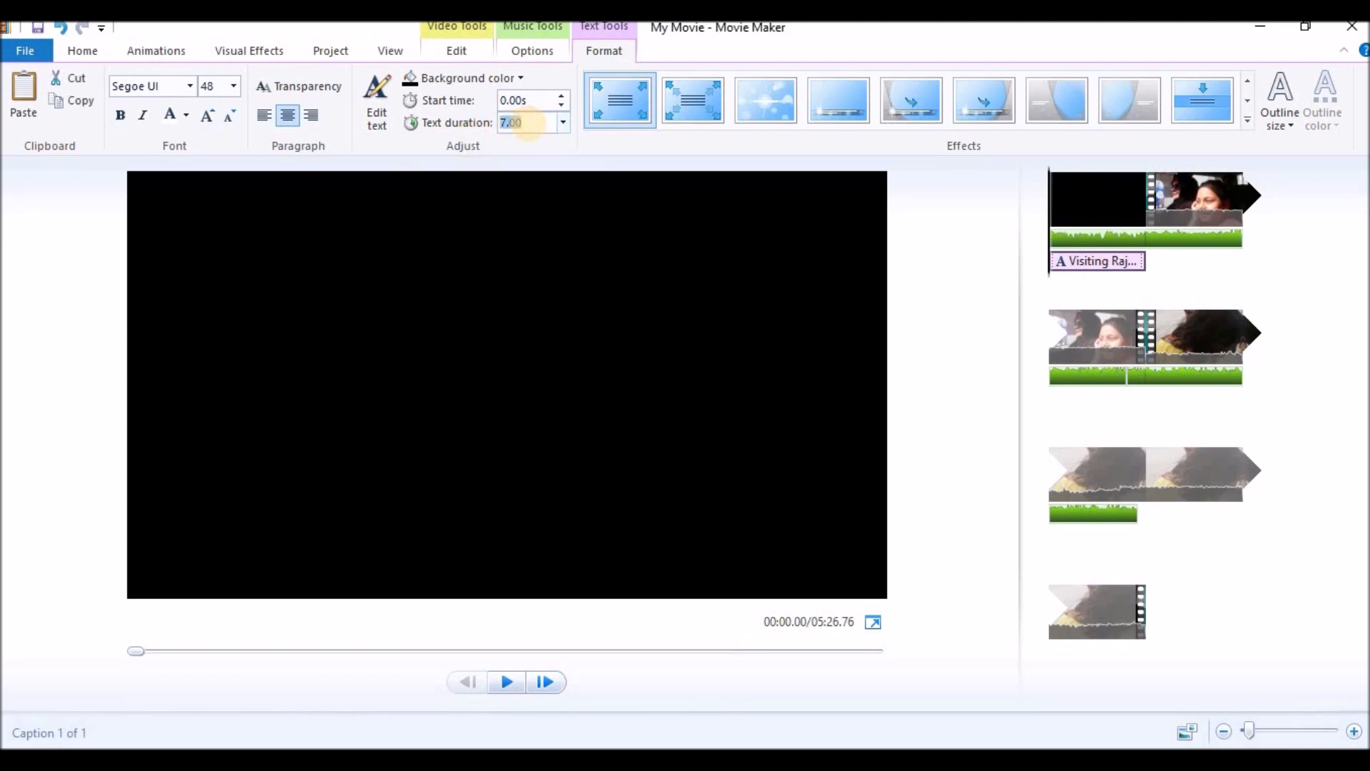
{"action": "left_click", "coordinate": [622, 149]}
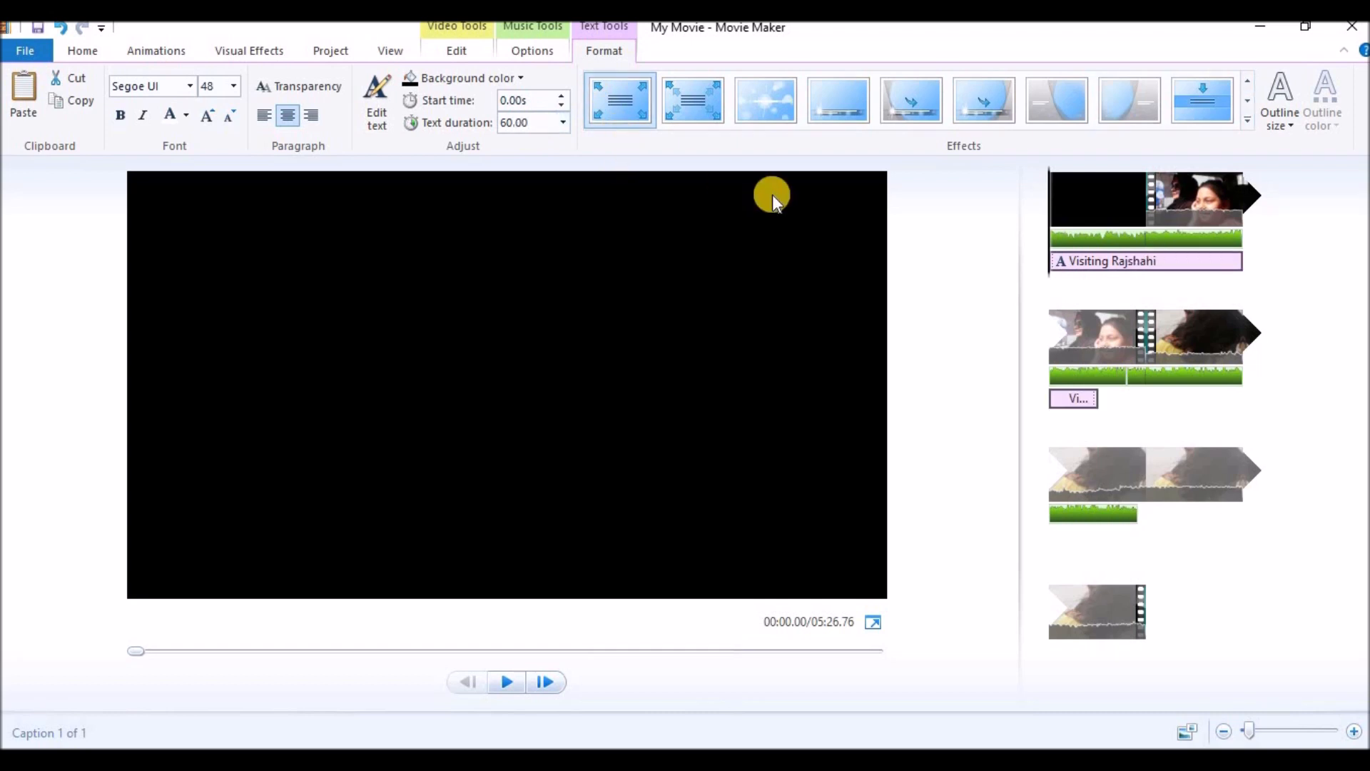
Step: Play the "Visiting Rajshahi" title from its start to preview its current text effect
{"action": "left_click", "coordinate": [1089, 261]}
{"action": "key", "text": "space"}
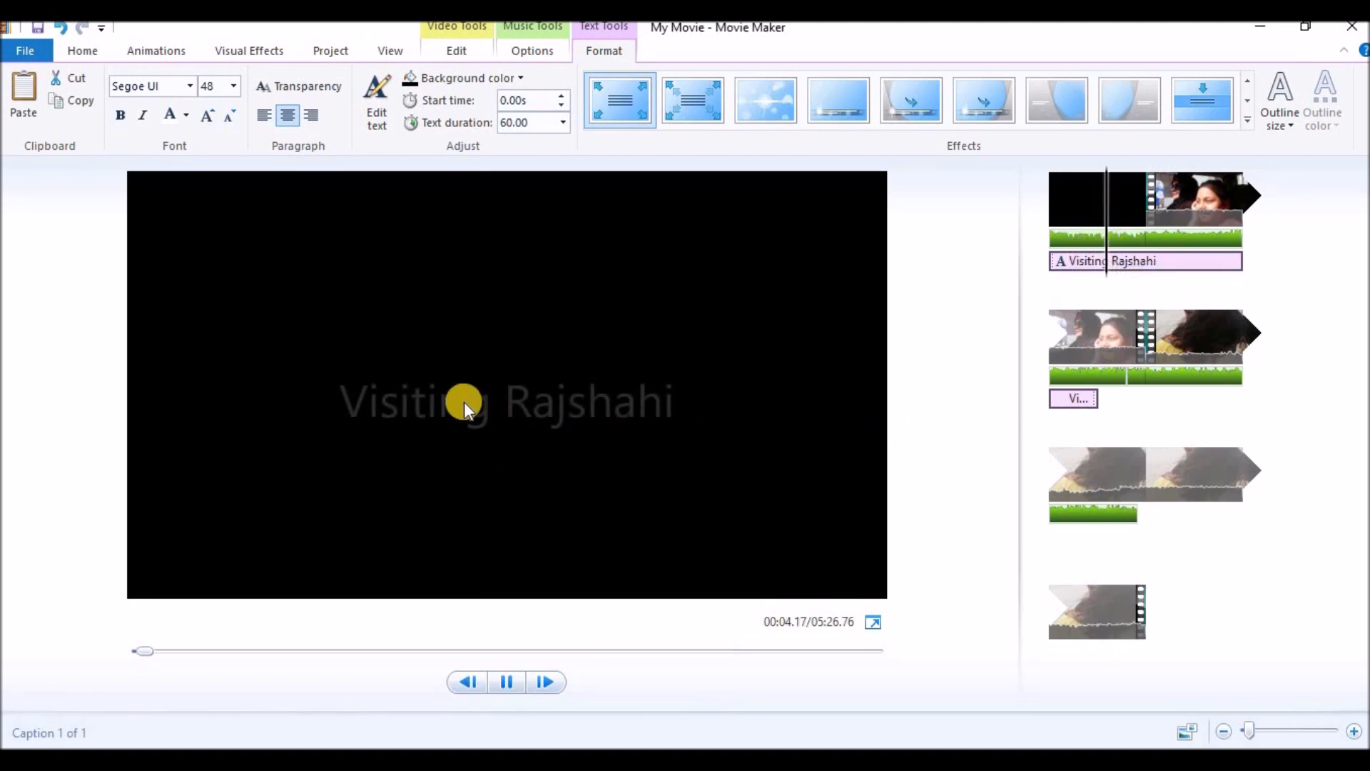
{"action": "left_click", "coordinate": [1105, 270]}
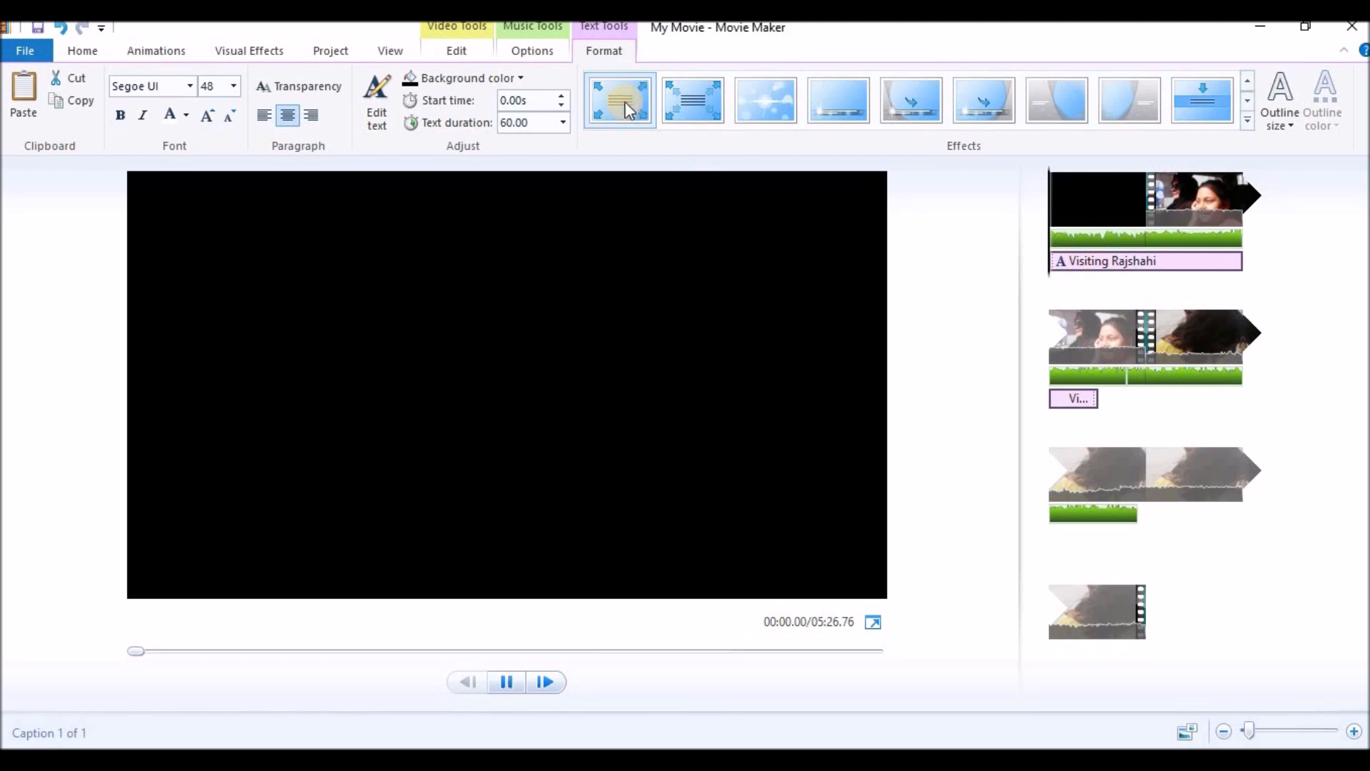
{"action": "left_click", "coordinate": [510, 440]}
Step: Apply the second text effect in the gallery to the title caption and preview it from the start
{"action": "left_click", "coordinate": [688, 86]}
{"action": "left_click", "coordinate": [506, 678]}
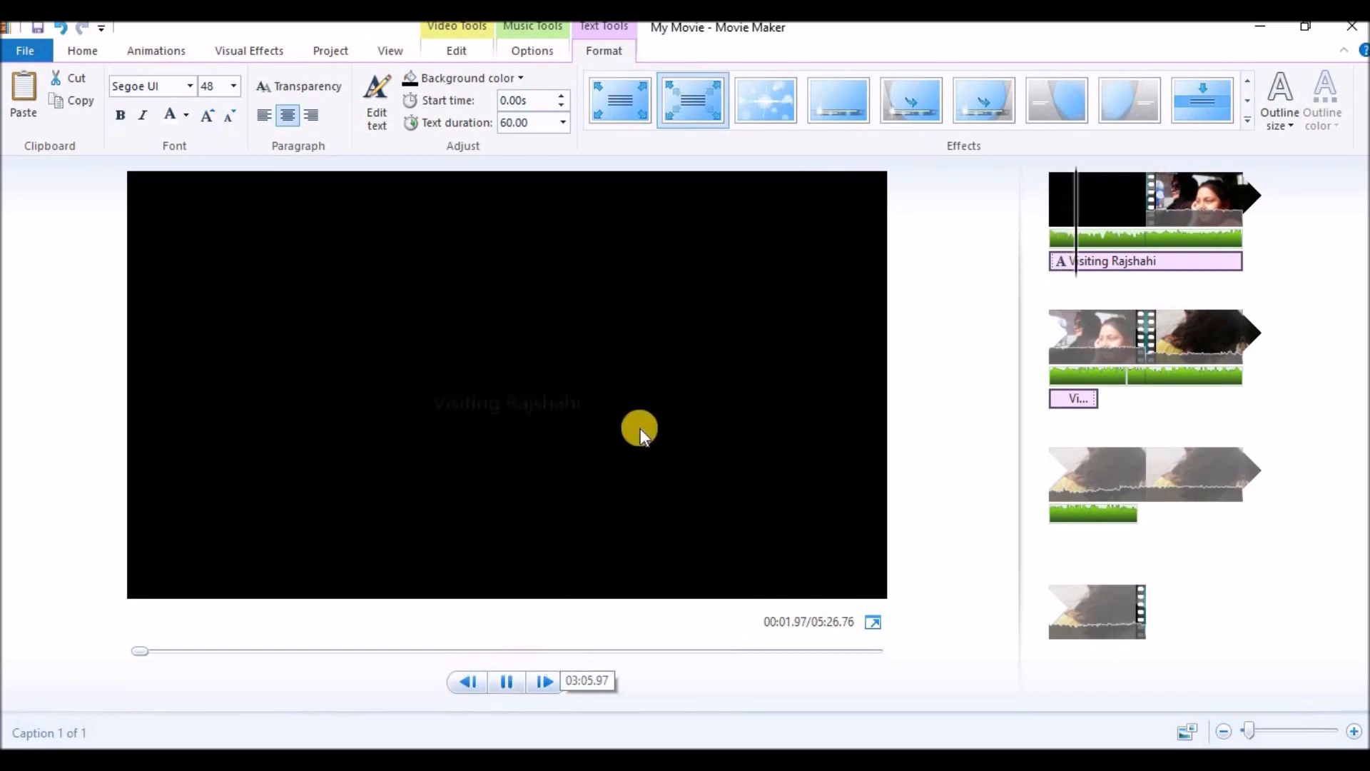
{"action": "left_click", "coordinate": [1078, 269]}
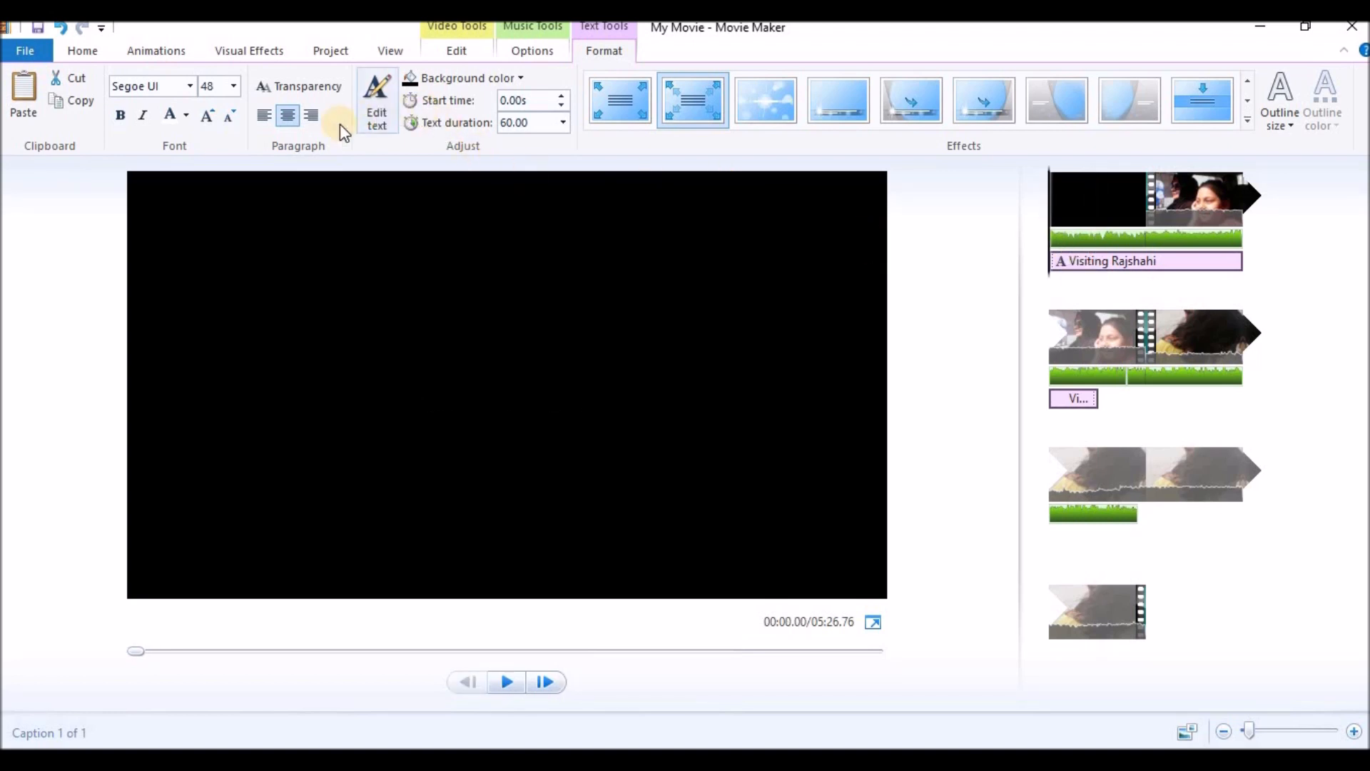
Step: Colour the title text red and enlarge it to font size 80
{"action": "left_click", "coordinate": [184, 118]}
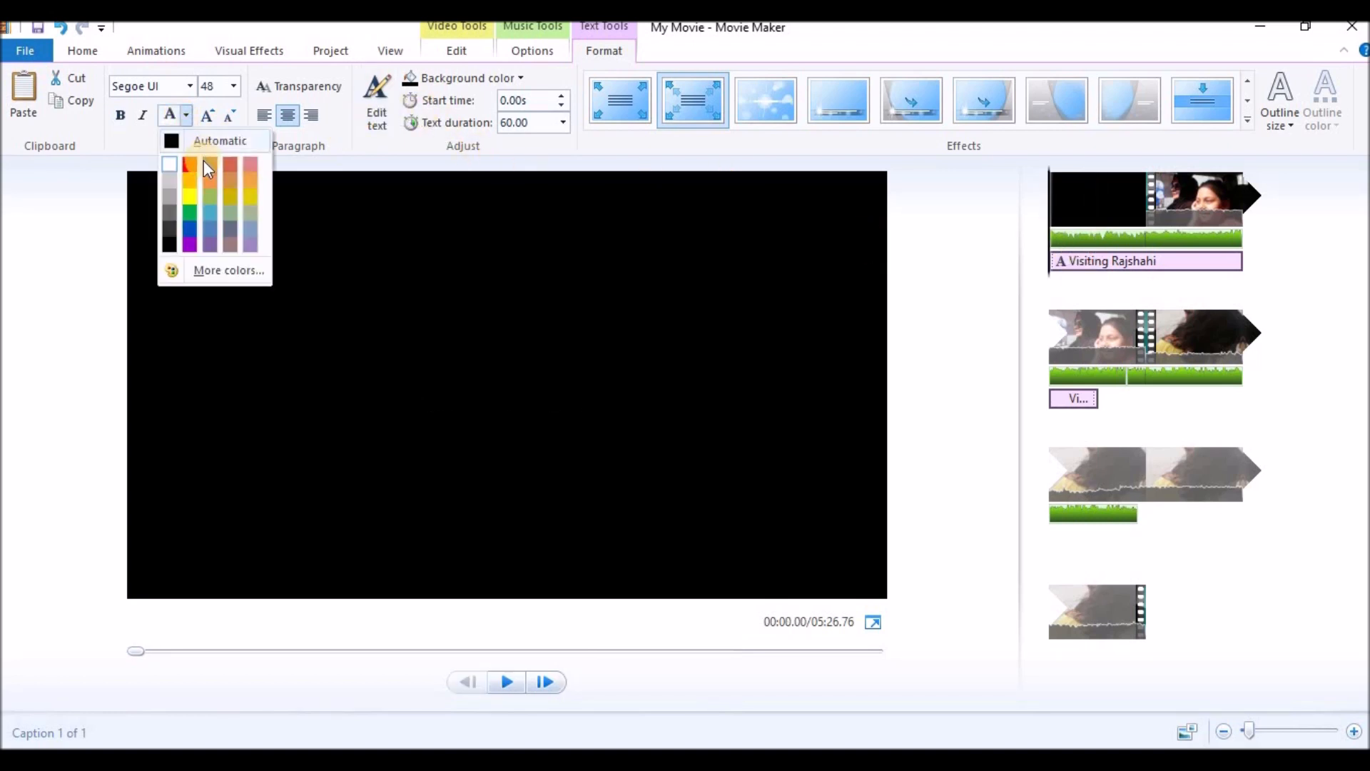
{"action": "left_click", "coordinate": [188, 165]}
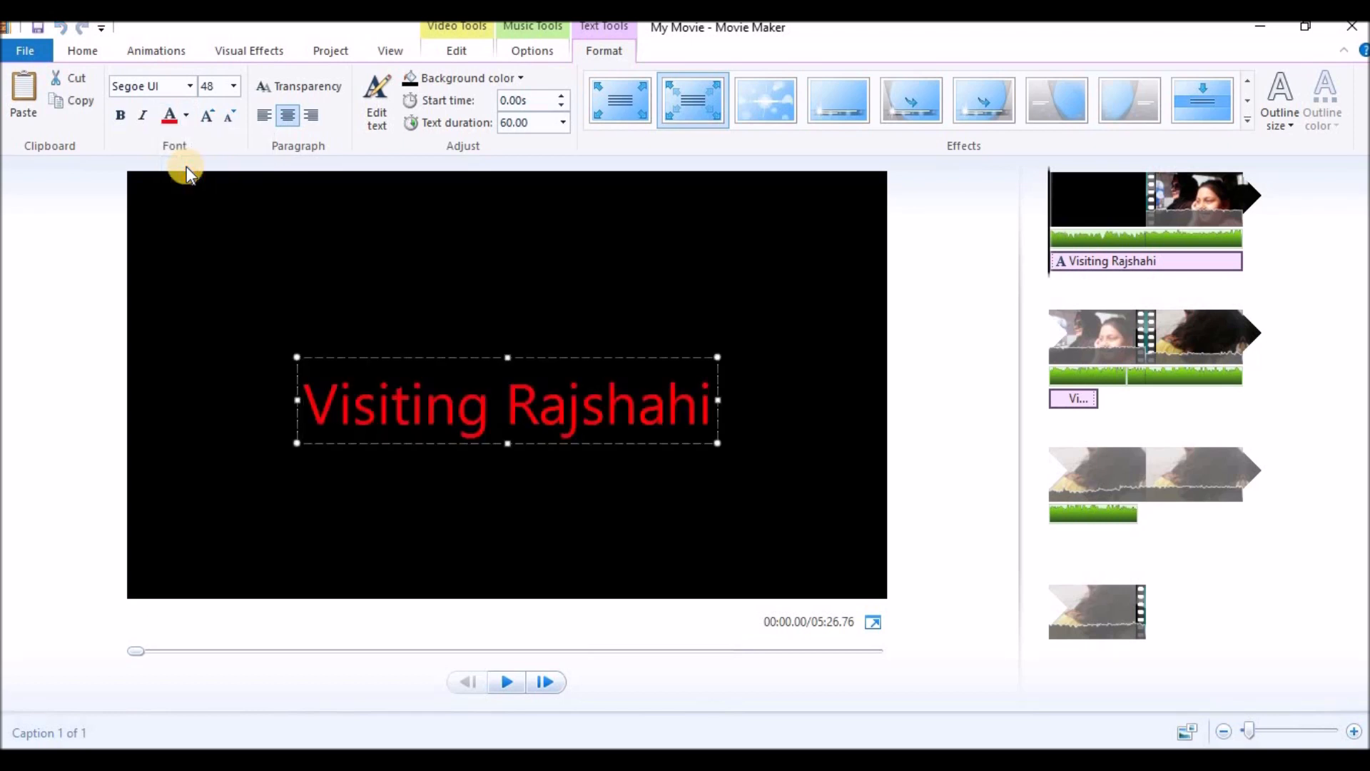
{"action": "left_click", "coordinate": [214, 113]}
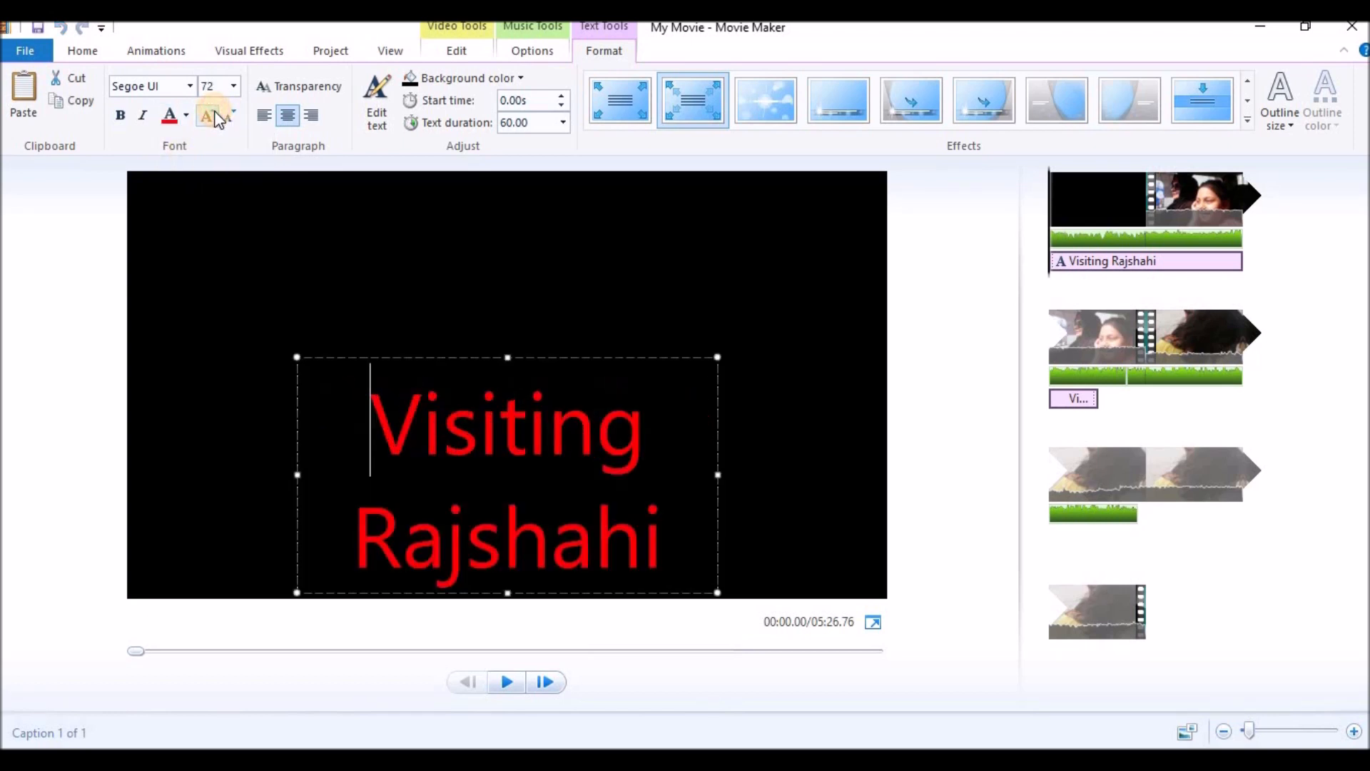
{"action": "left_click", "coordinate": [214, 113]}
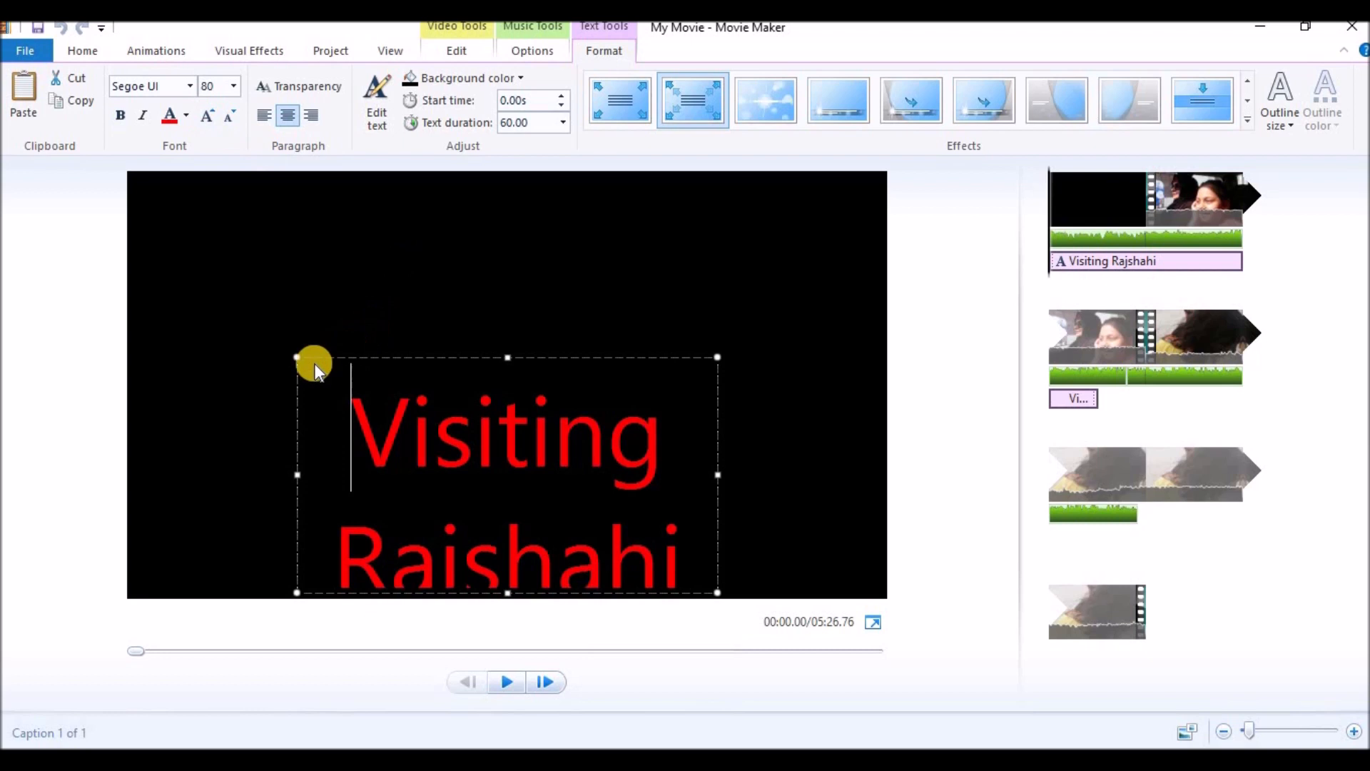
Step: Stretch the title's text box to the full width of the frame, starting at the frame's upper edge
{"action": "left_click_drag", "start_coordinate": [296, 357], "coordinate": [110, 149]}
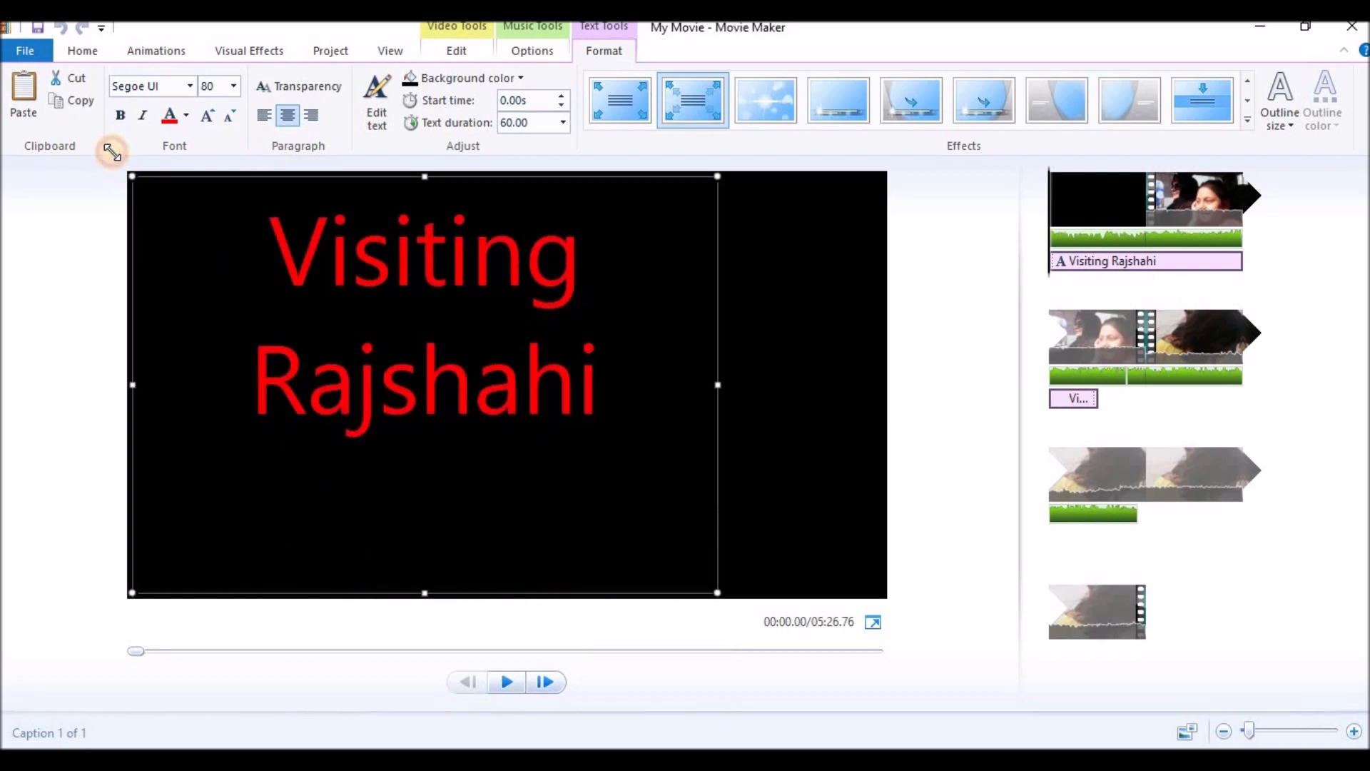
{"action": "left_click_drag", "start_coordinate": [713, 441], "coordinate": [950, 647]}
{"action": "left_click", "coordinate": [535, 254]}
Step: Try font size 72 for the title text, and enlarge it to 200
{"action": "left_click", "coordinate": [234, 86]}
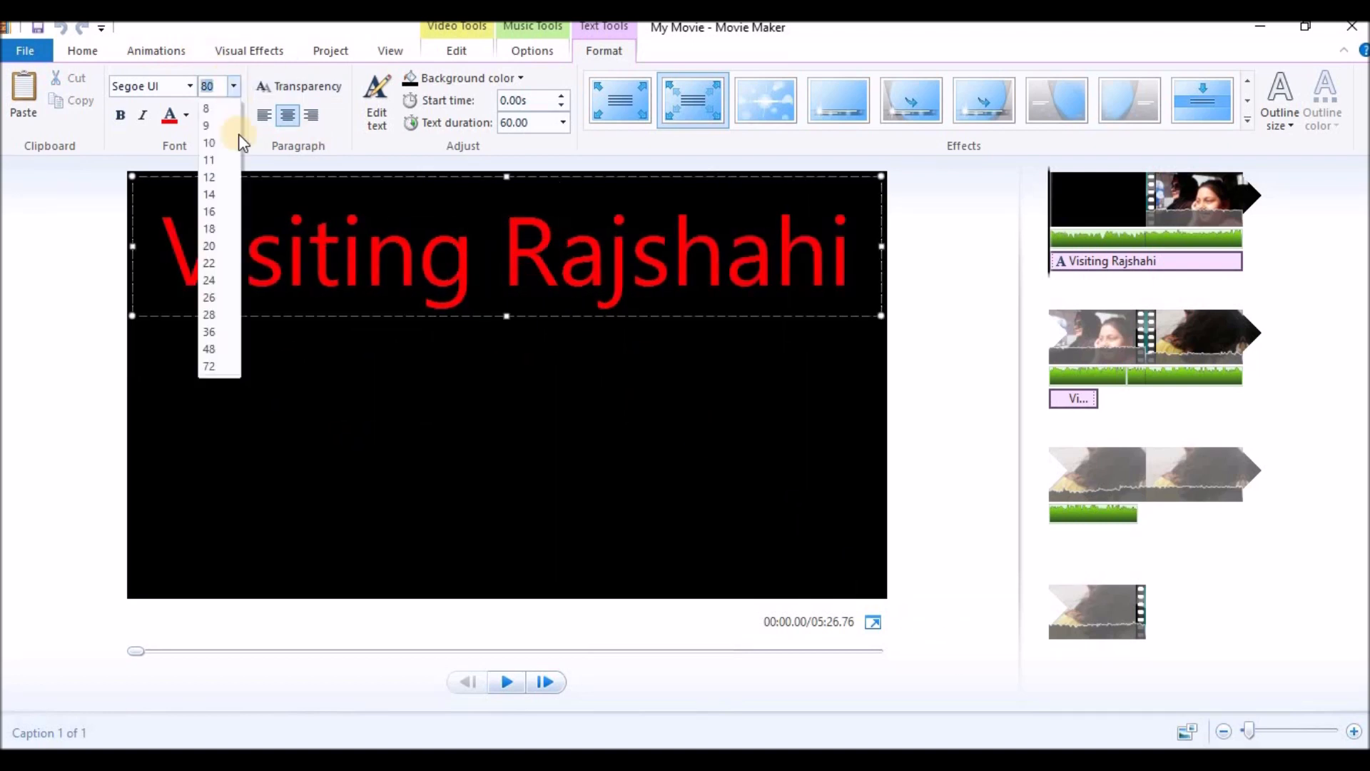
{"action": "left_click", "coordinate": [213, 368]}
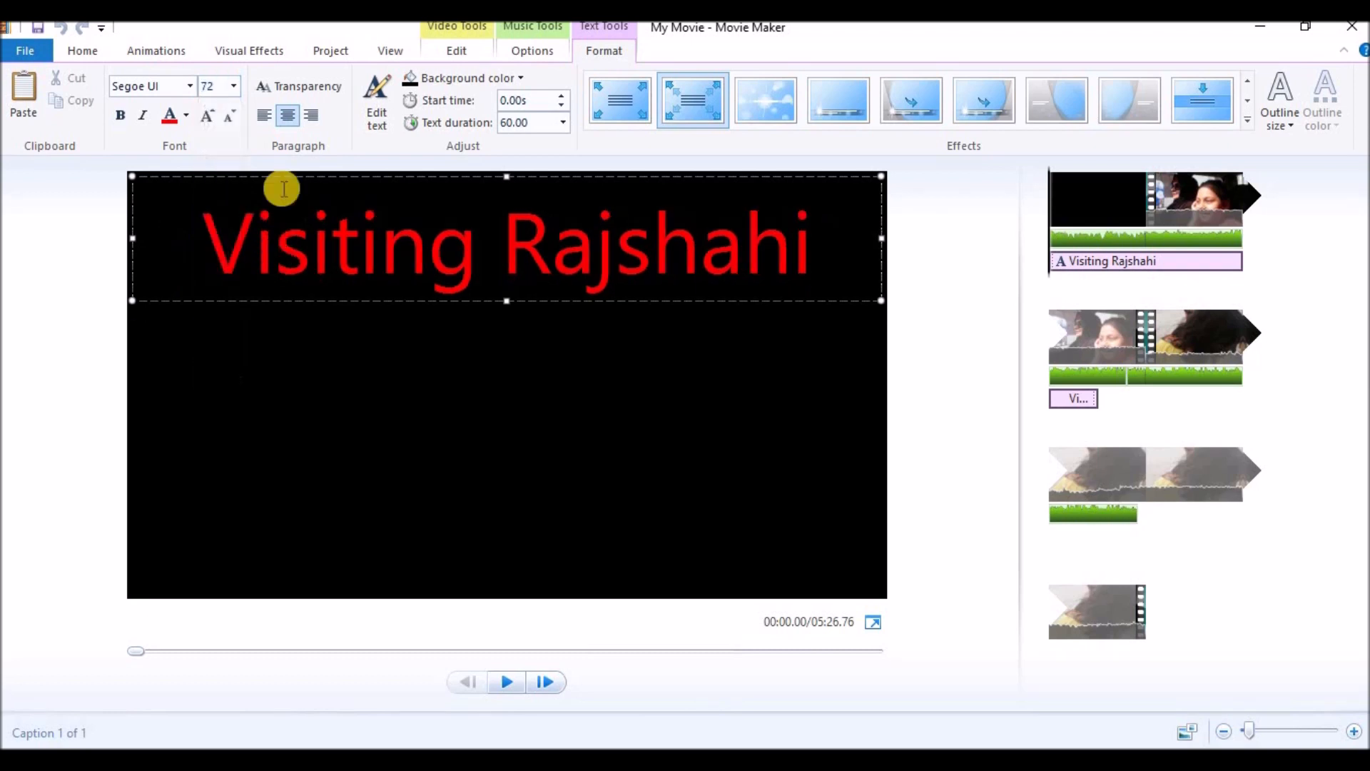
{"action": "left_click", "coordinate": [226, 86]}
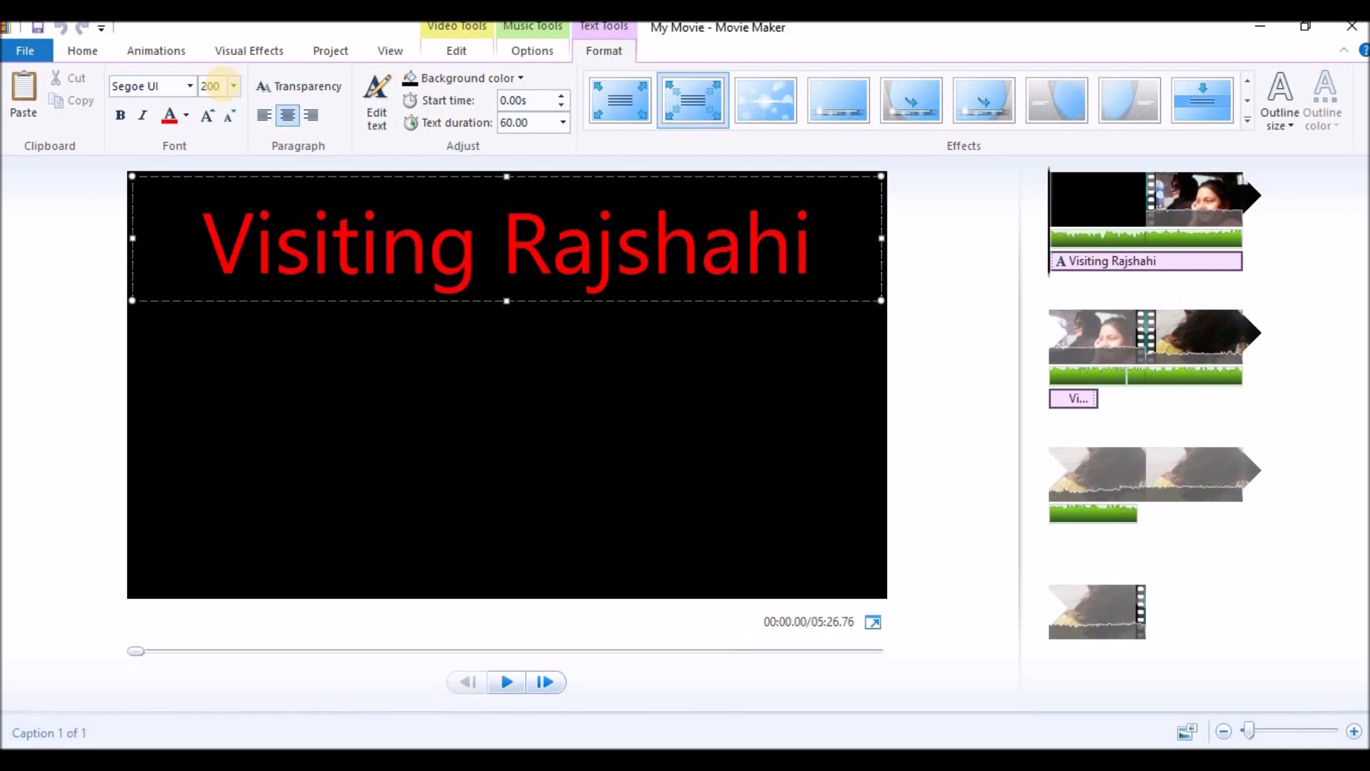
{"action": "key", "text": "Return"}
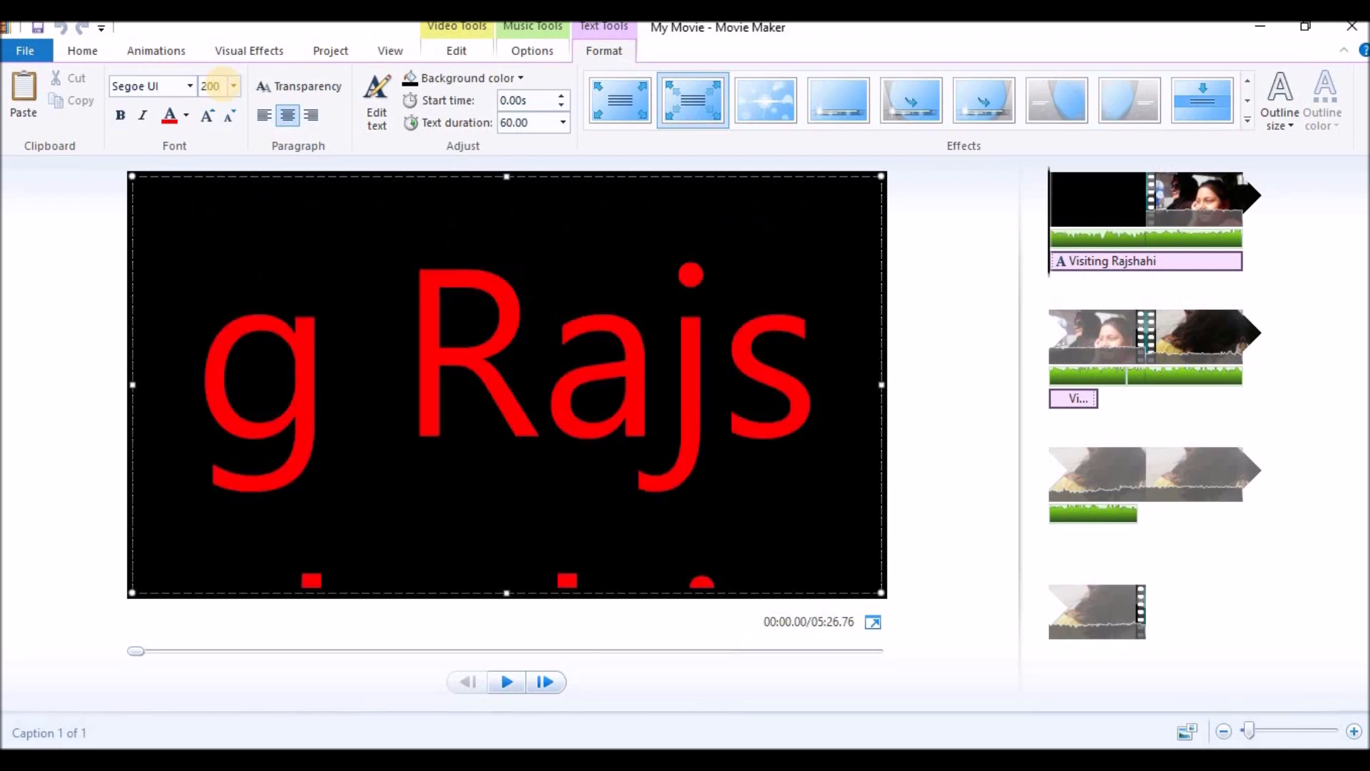
Step: Set the title text's font to Segoe Print and its size to 72
{"action": "left_click", "coordinate": [190, 87]}
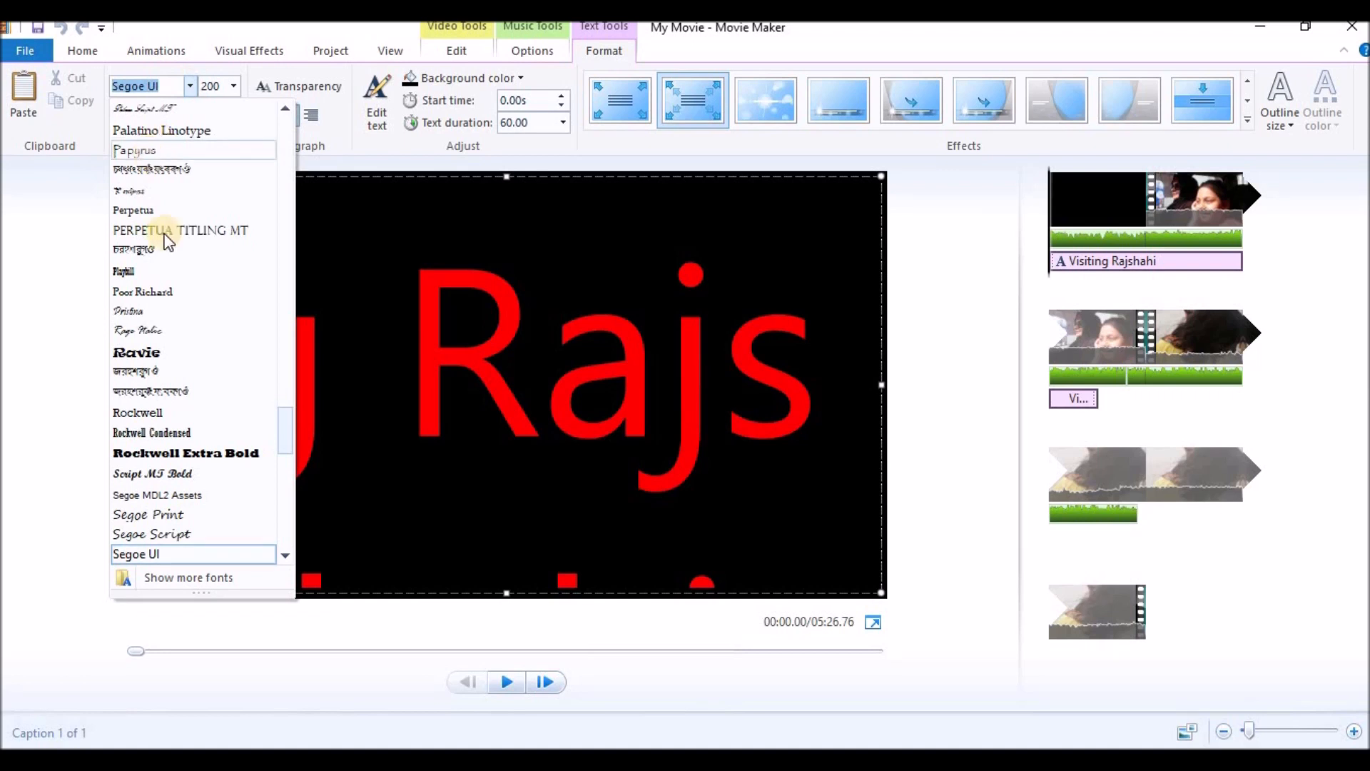
{"action": "left_click", "coordinate": [155, 515]}
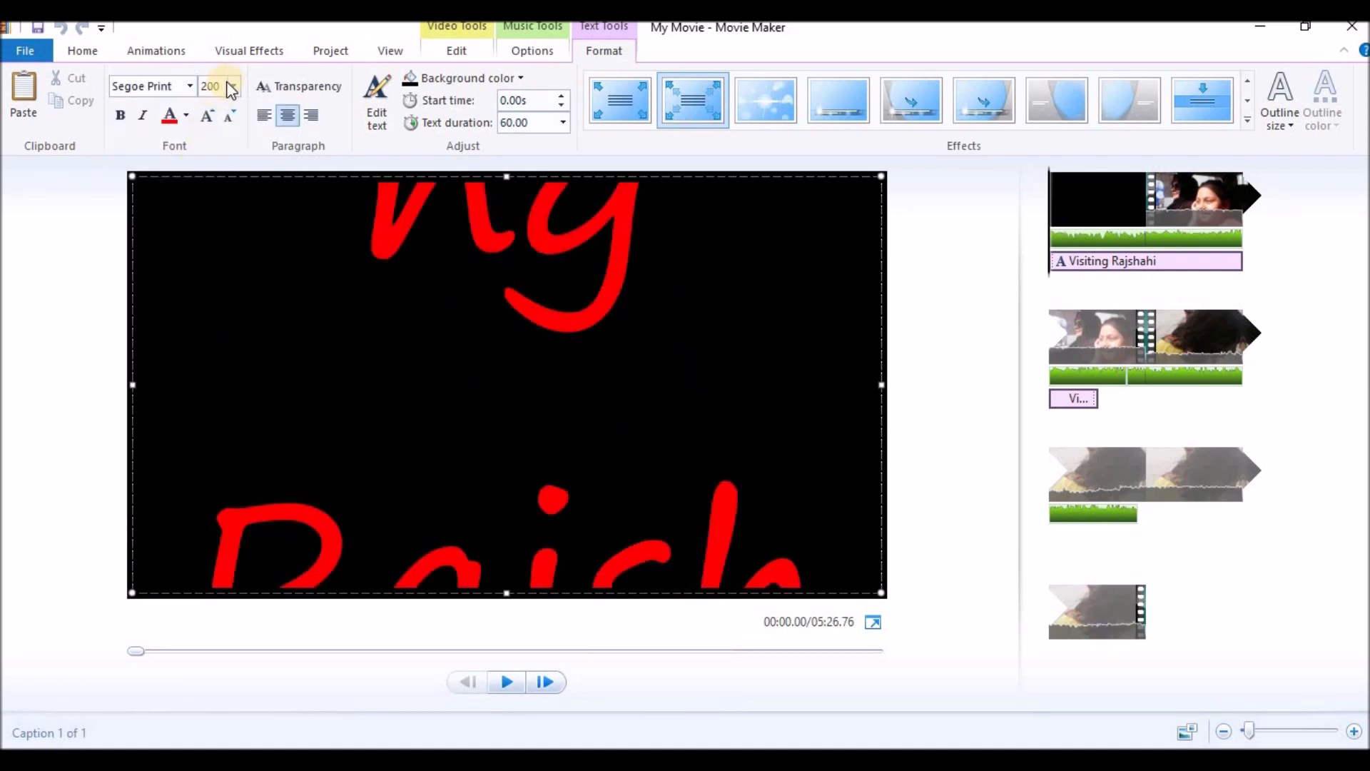
{"action": "left_click", "coordinate": [233, 87]}
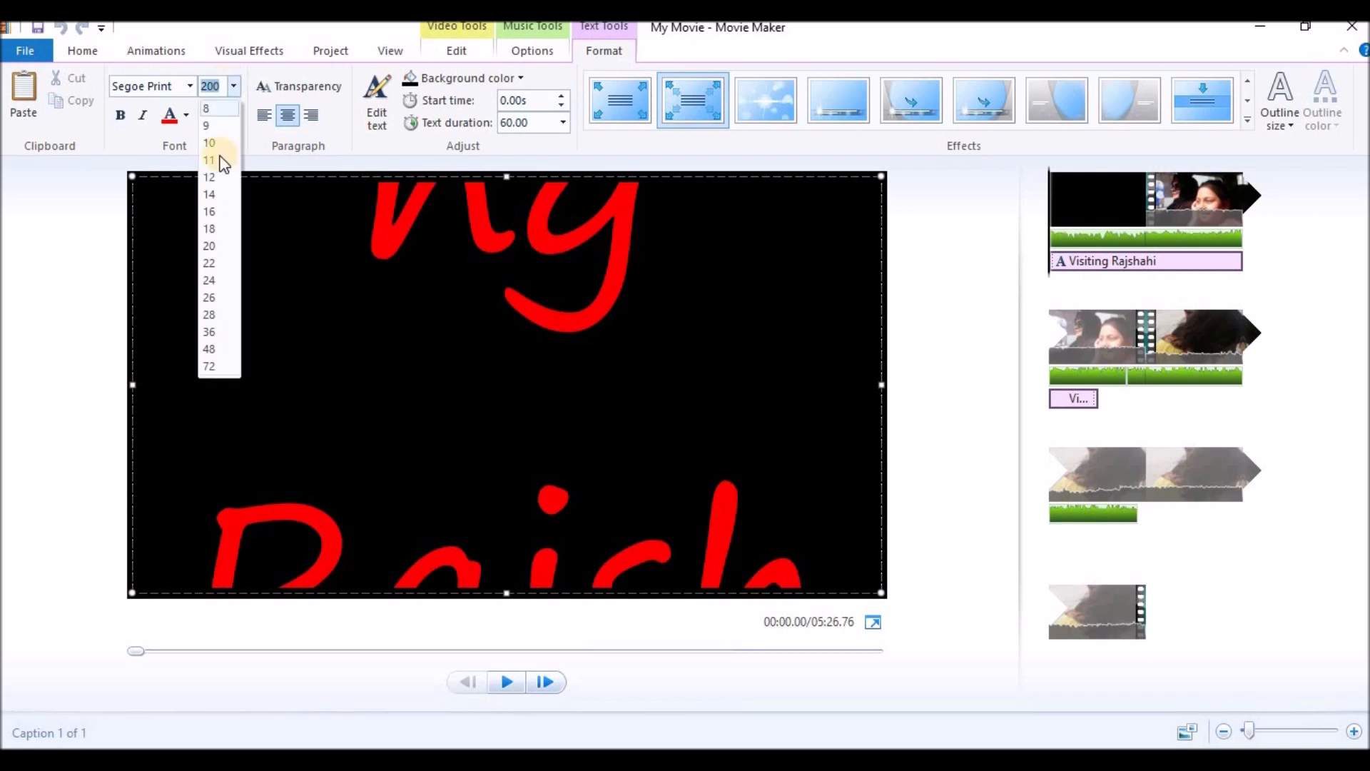
{"action": "left_click", "coordinate": [217, 367]}
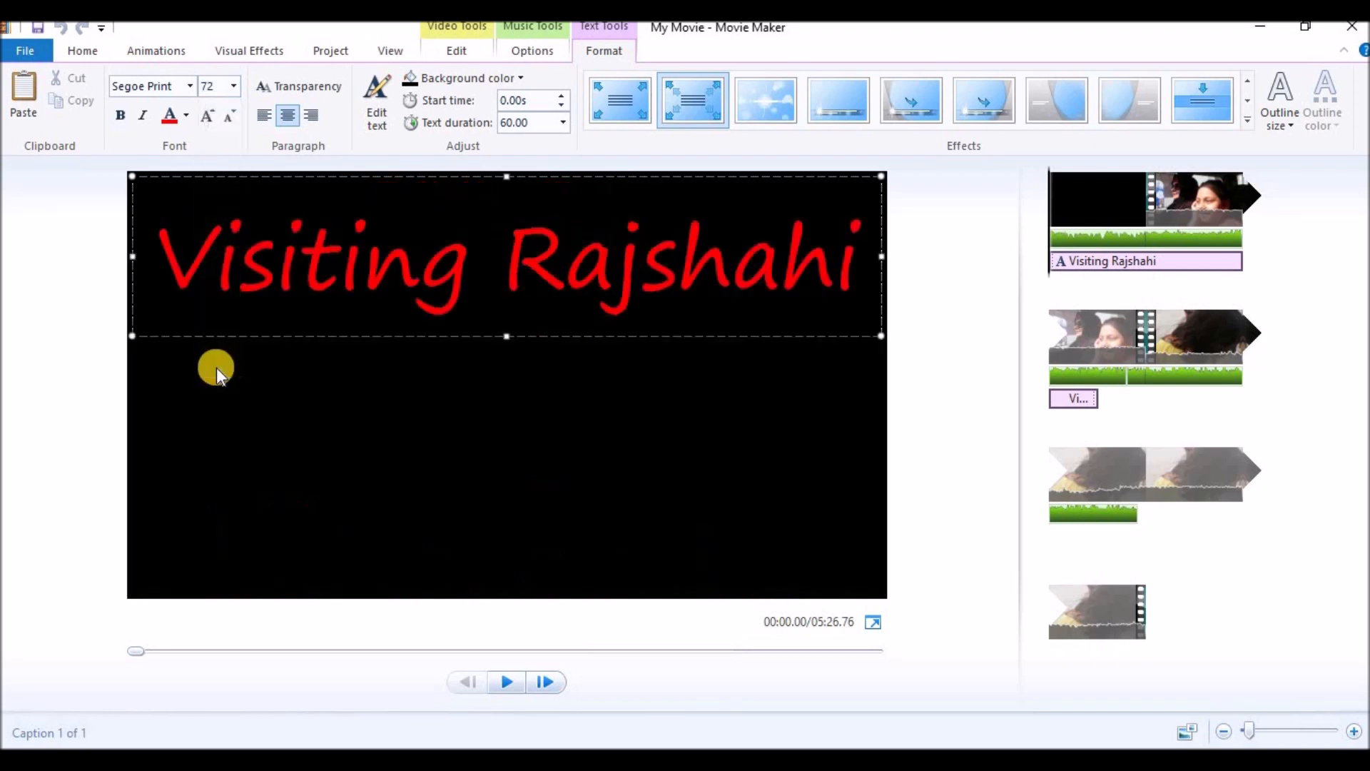
Step: Try left alignment for the title text, align it right, and reduce its transparency to the minimum
{"action": "left_click", "coordinate": [593, 242]}
{"action": "left_click", "coordinate": [264, 115]}
{"action": "left_click", "coordinate": [311, 115]}
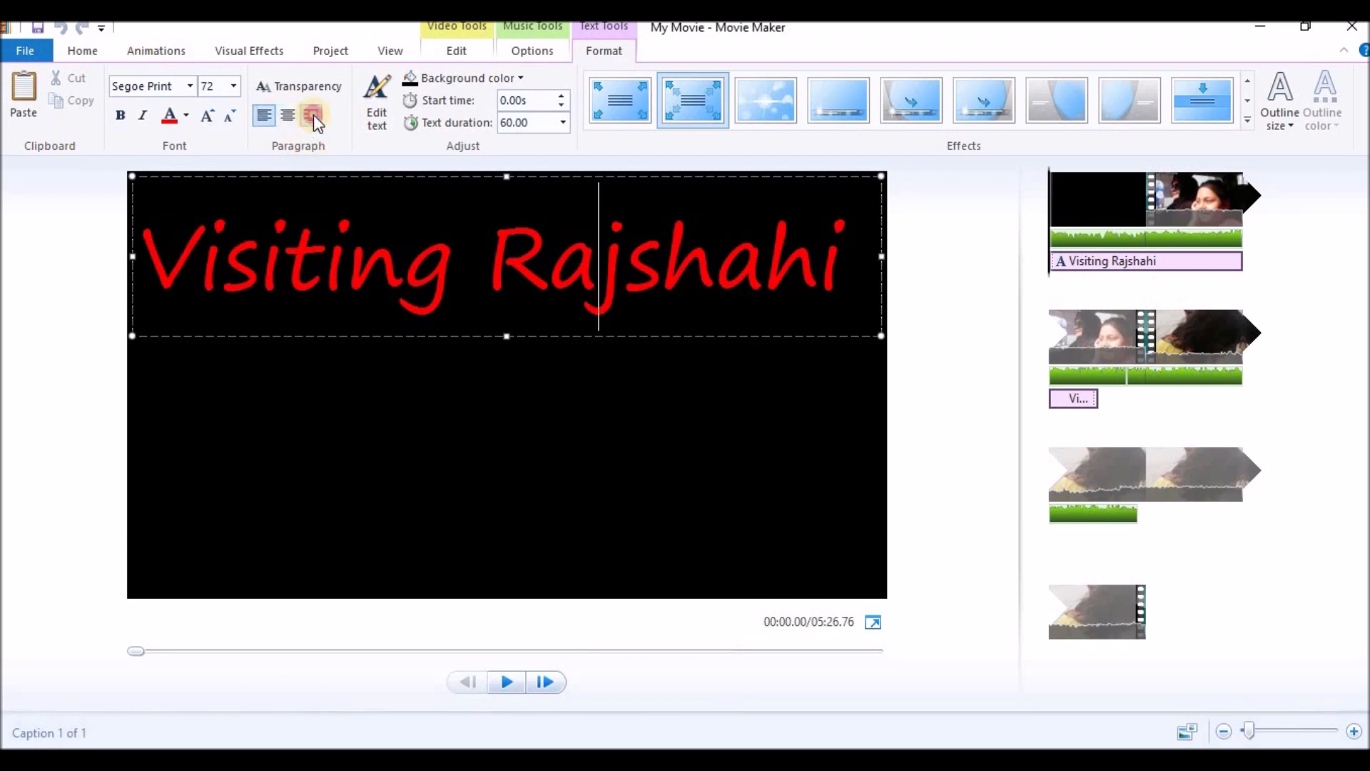
{"action": "left_click", "coordinate": [306, 89]}
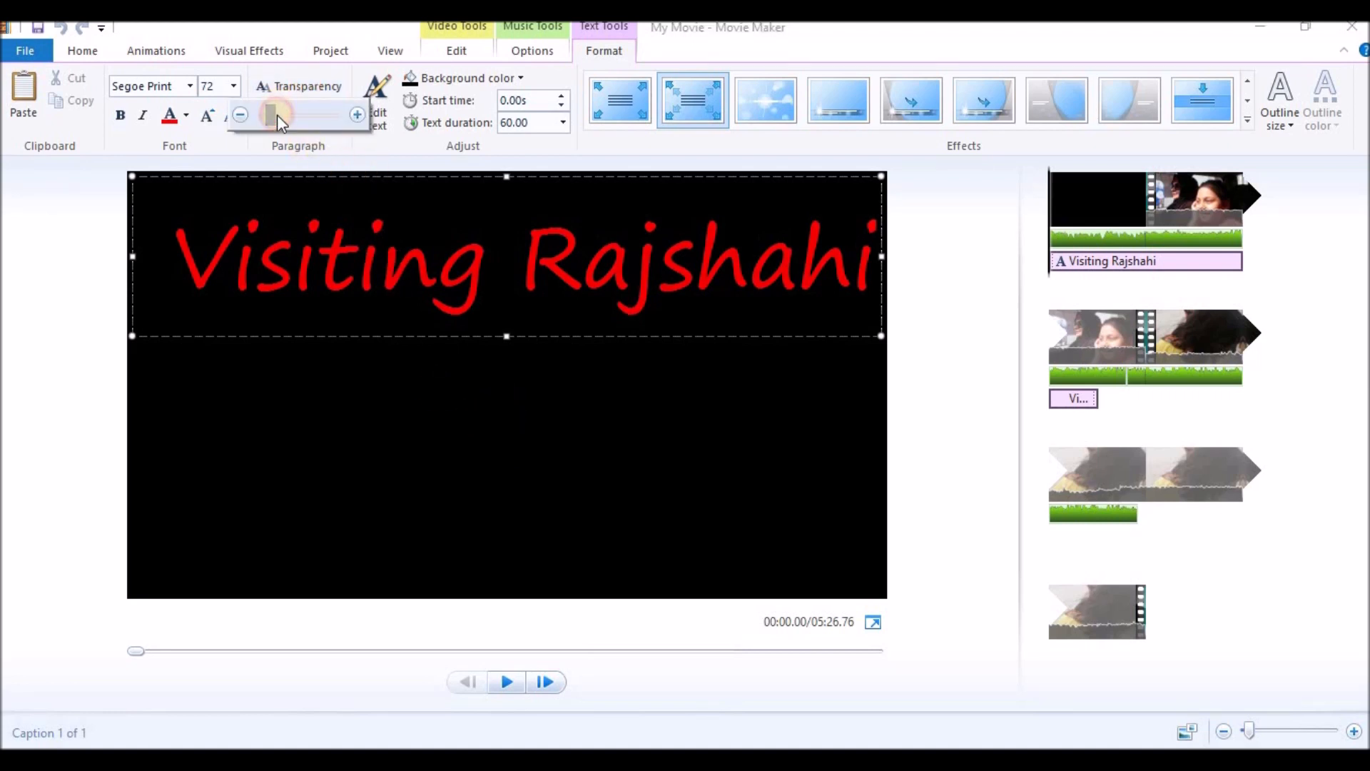
{"action": "left_click_drag", "start_coordinate": [270, 118], "coordinate": [220, 129]}
{"action": "left_click", "coordinate": [551, 443]}
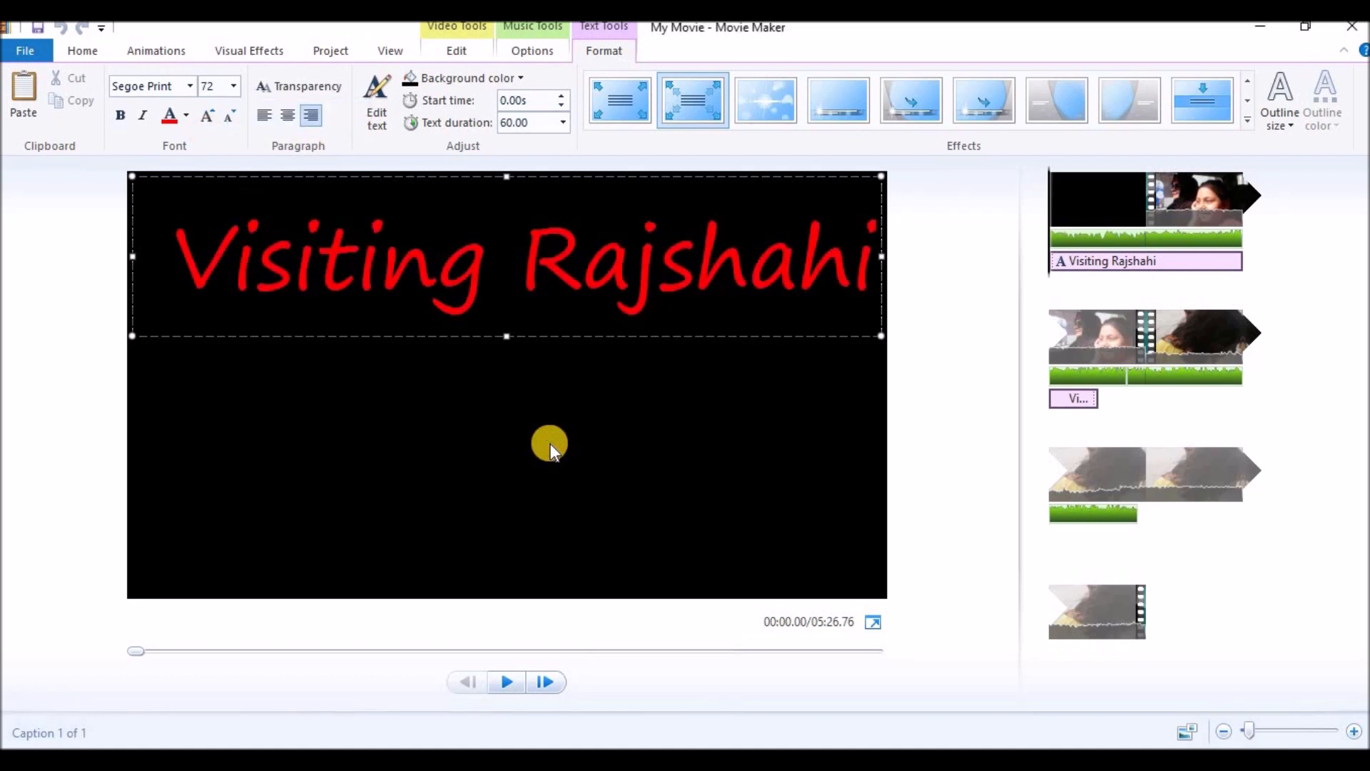
Step: Try green and purple background colours for the title slide, and return it to black
{"action": "left_click", "coordinate": [519, 77]}
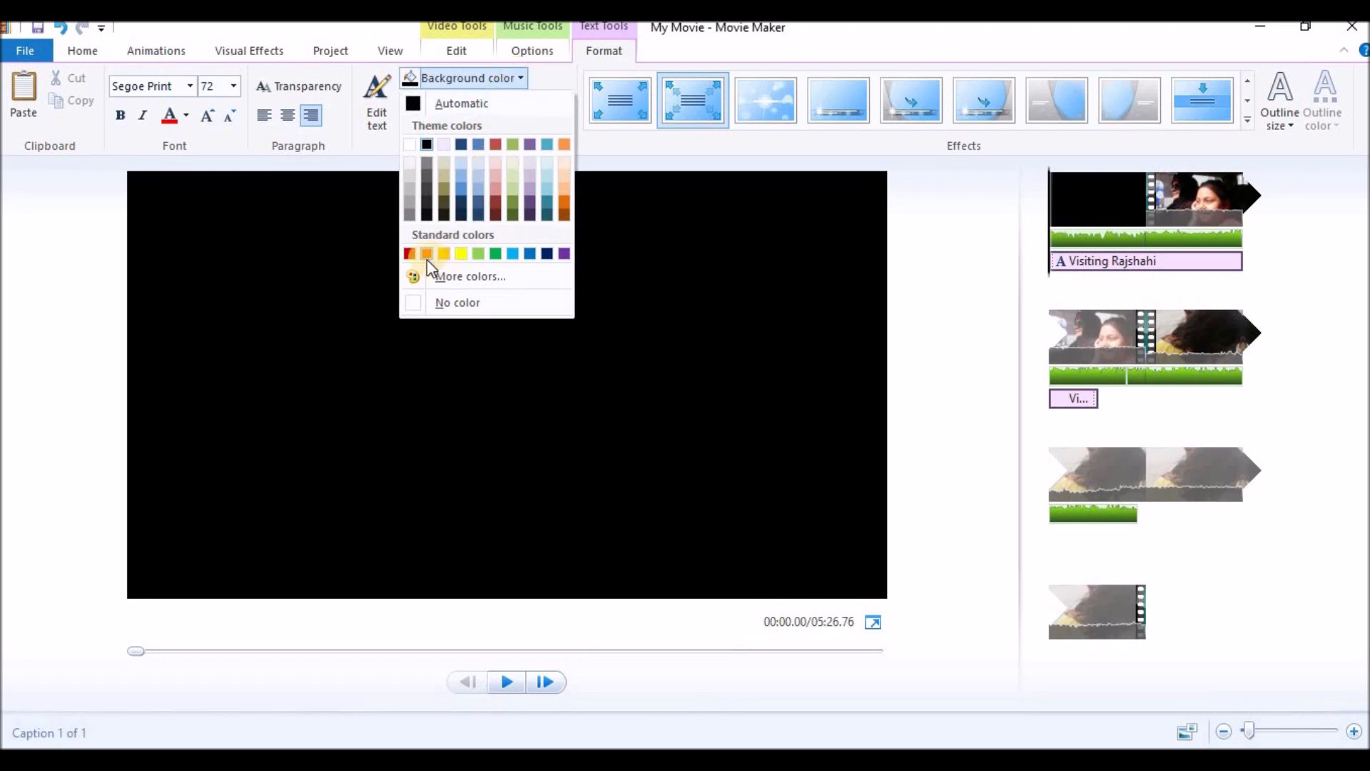
{"action": "left_click", "coordinate": [499, 254]}
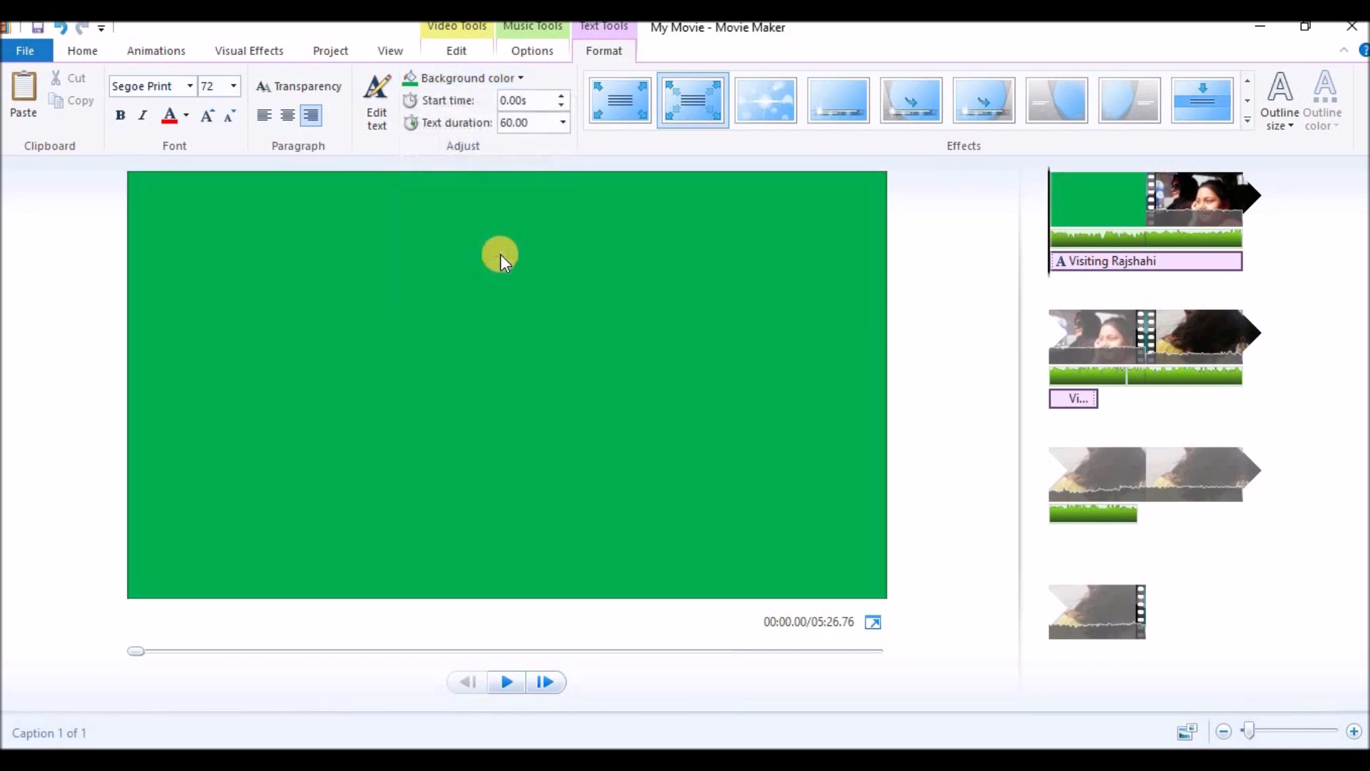
{"action": "left_click", "coordinate": [512, 76]}
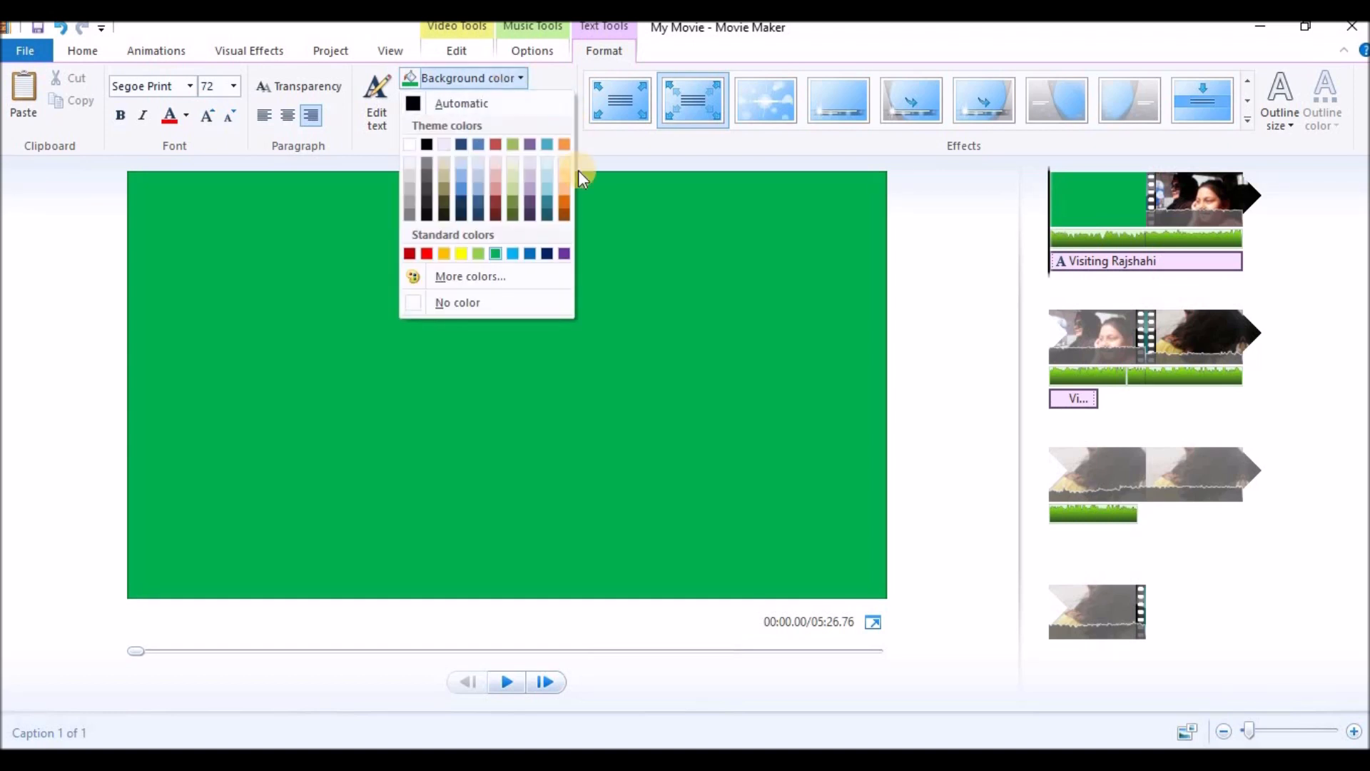
{"action": "left_click", "coordinate": [564, 253]}
{"action": "left_click", "coordinate": [526, 84]}
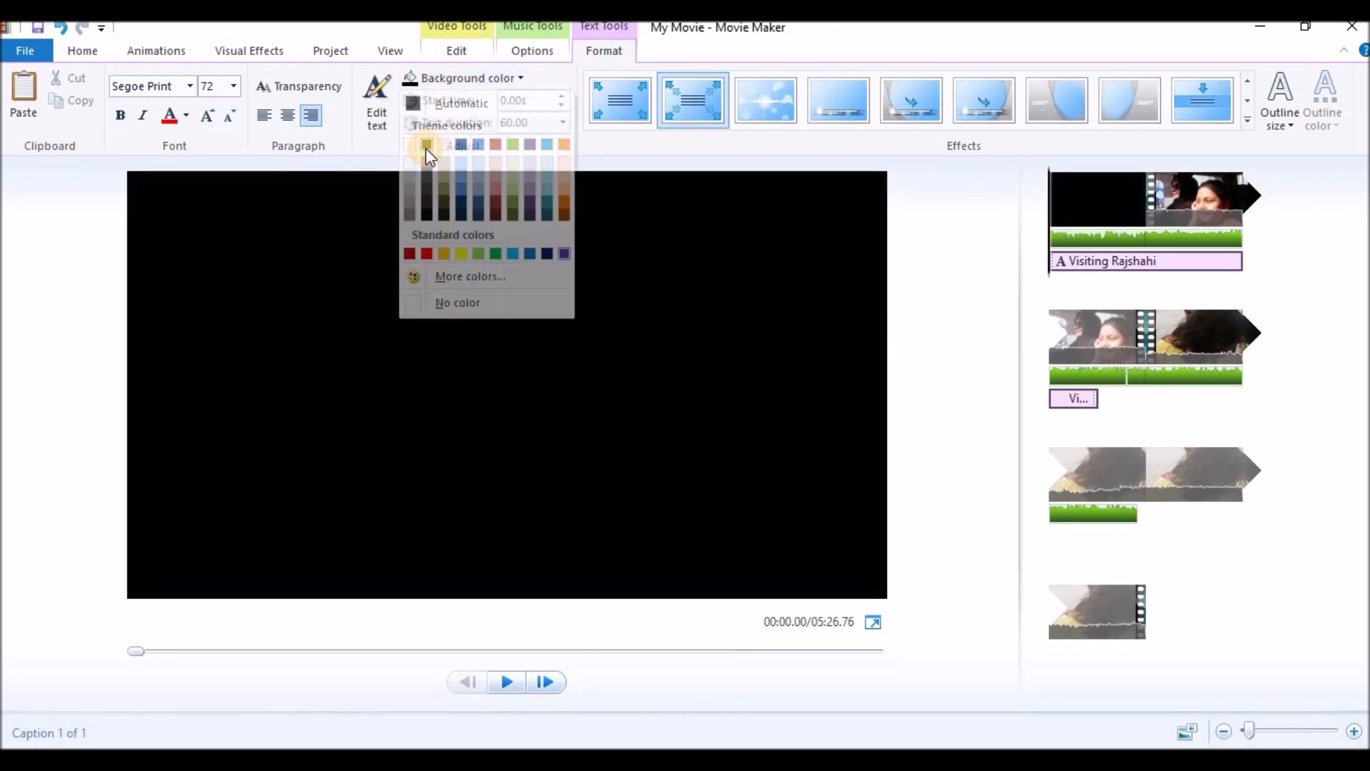
{"action": "left_click", "coordinate": [426, 146]}
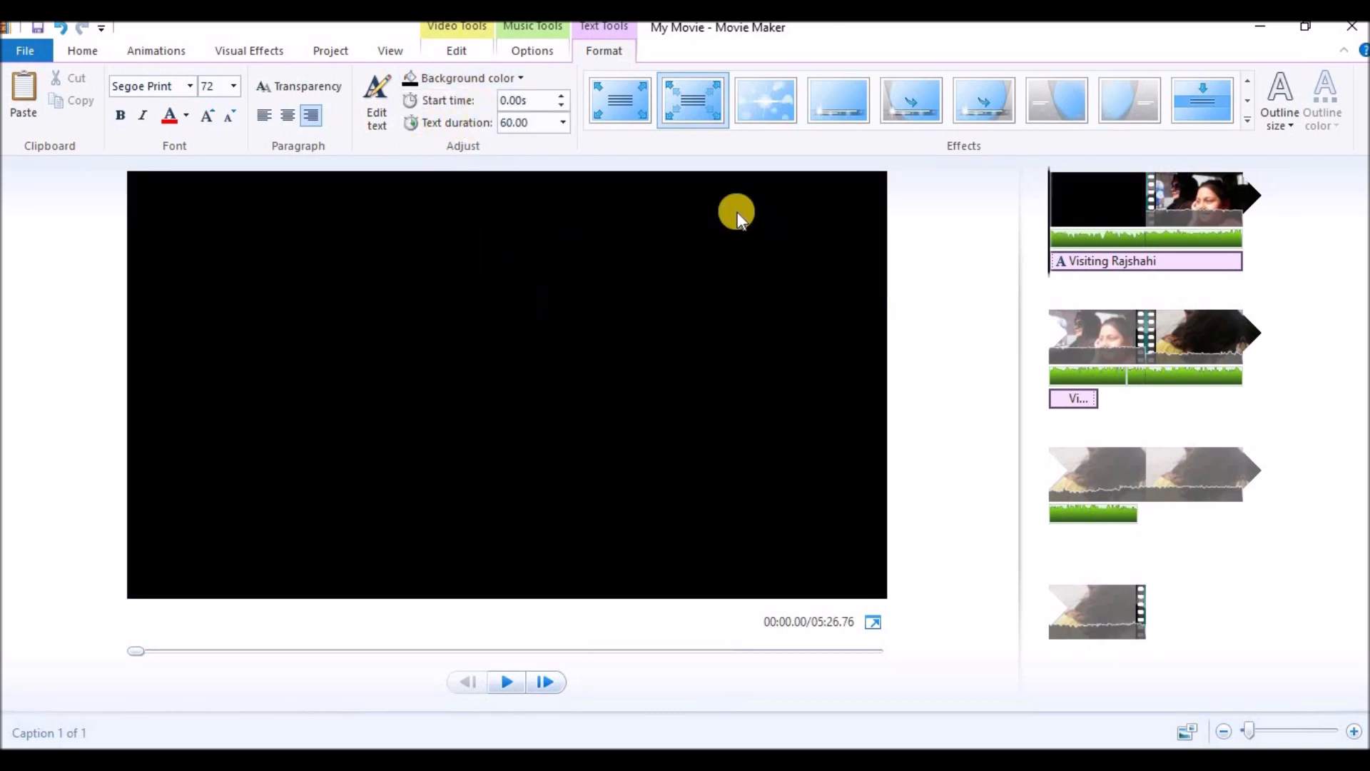
Step: Preview the title, apply the eighth text effect in the gallery to it, and preview it again
{"action": "left_click", "coordinate": [514, 683]}
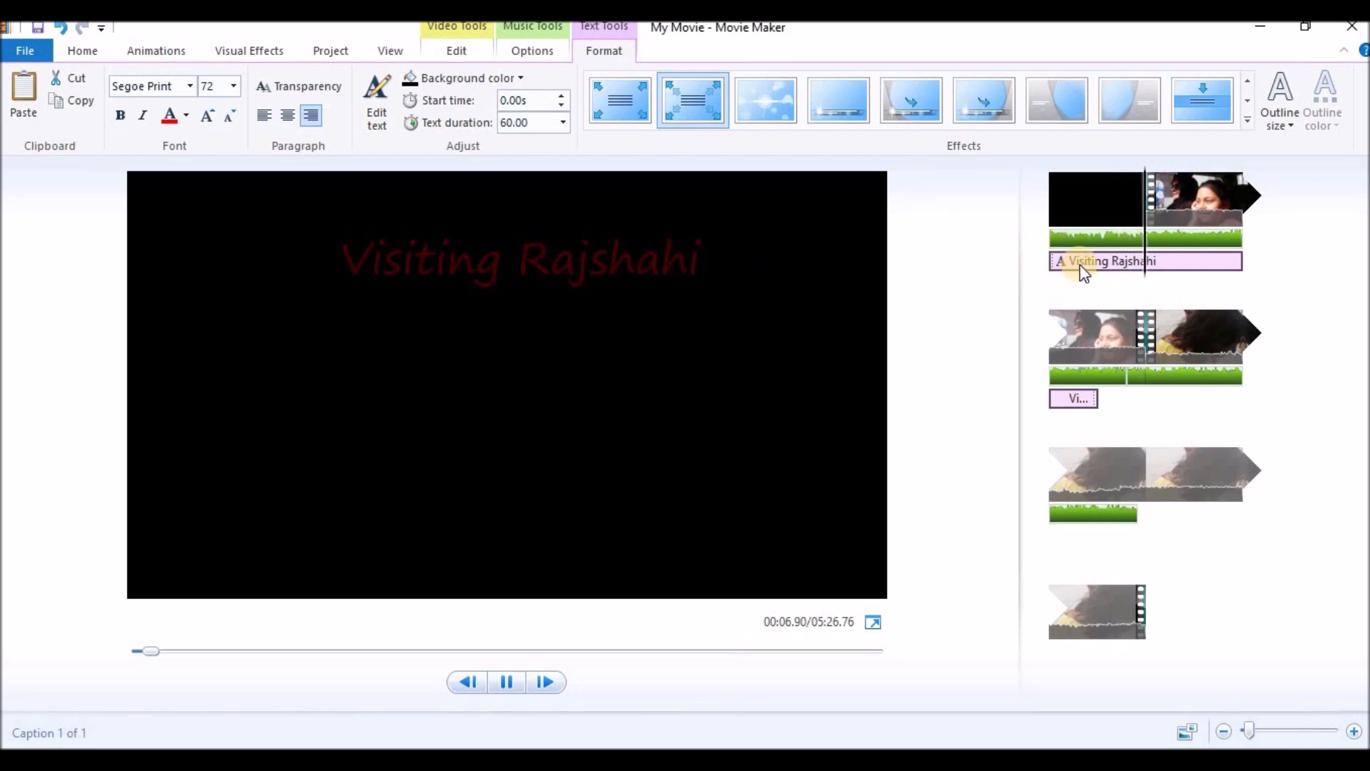
{"action": "left_click", "coordinate": [769, 100]}
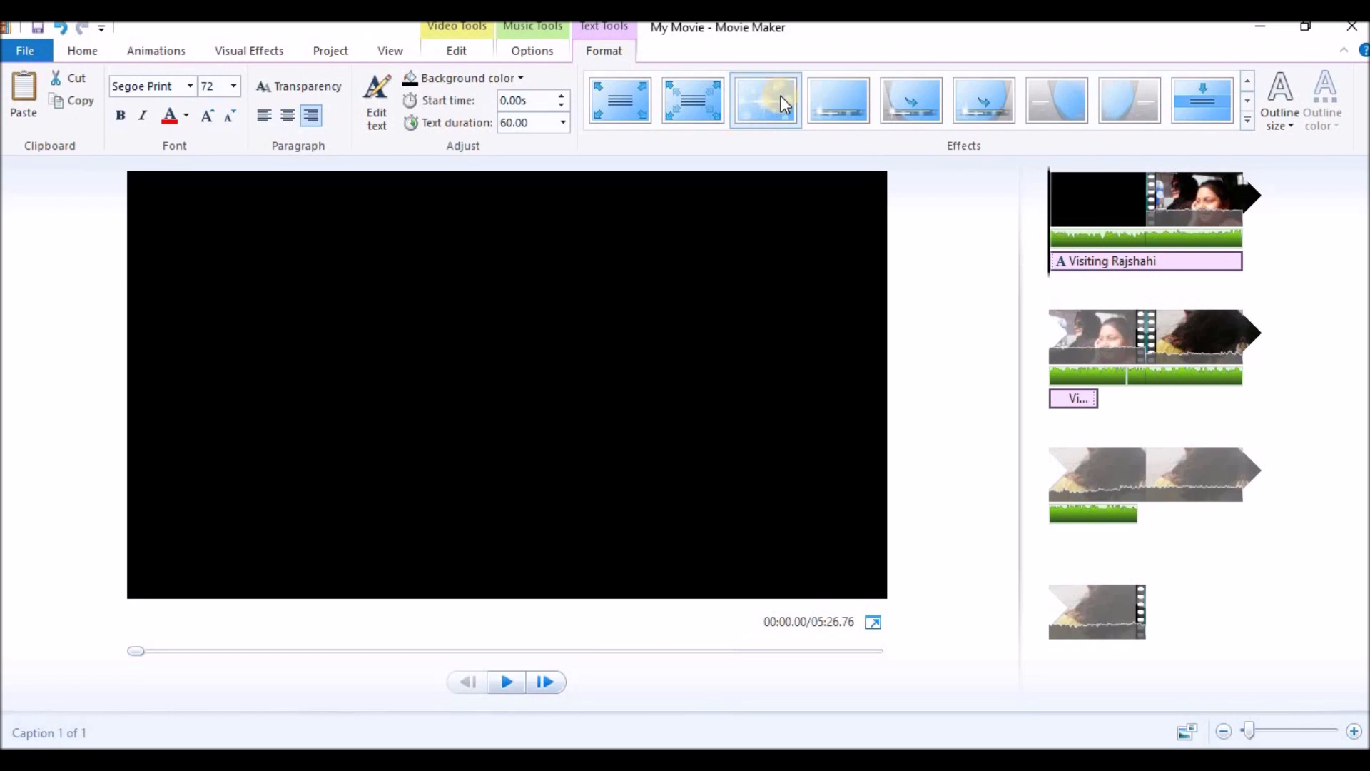
{"action": "left_click", "coordinate": [940, 100]}
{"action": "left_click", "coordinate": [1099, 99]}
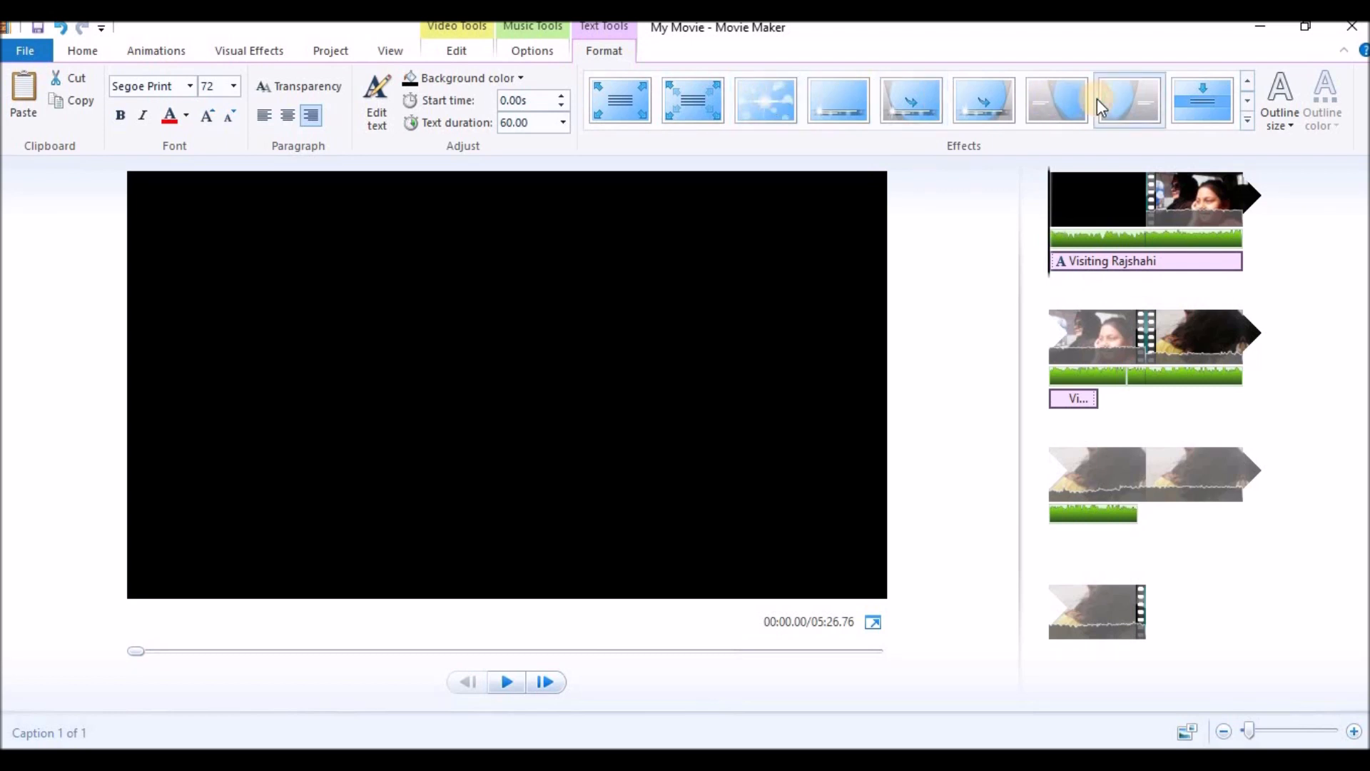
{"action": "left_click", "coordinate": [515, 681]}
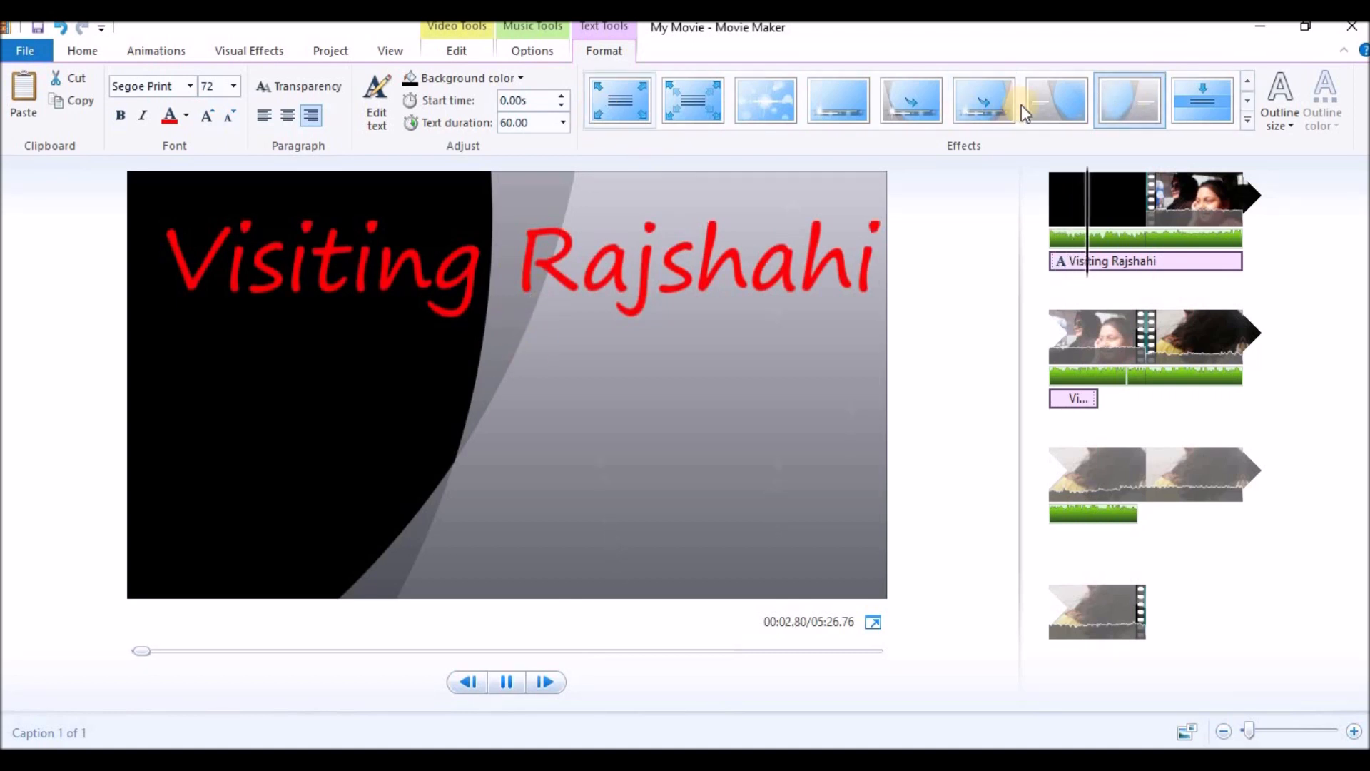
Step: Apply the ninth text effect in the gallery, with the band behind the text, and preview it over the following clip
{"action": "left_click", "coordinate": [1216, 94]}
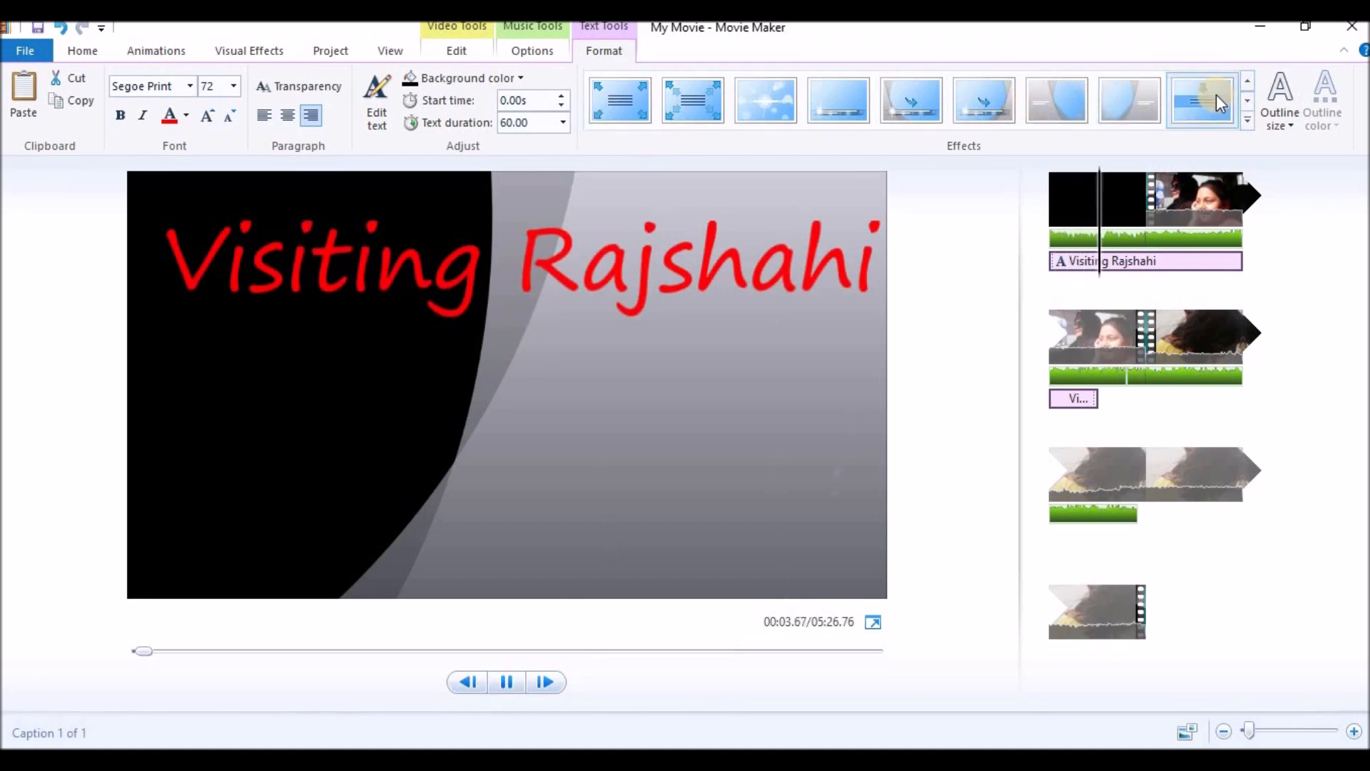
{"action": "left_click", "coordinate": [507, 683]}
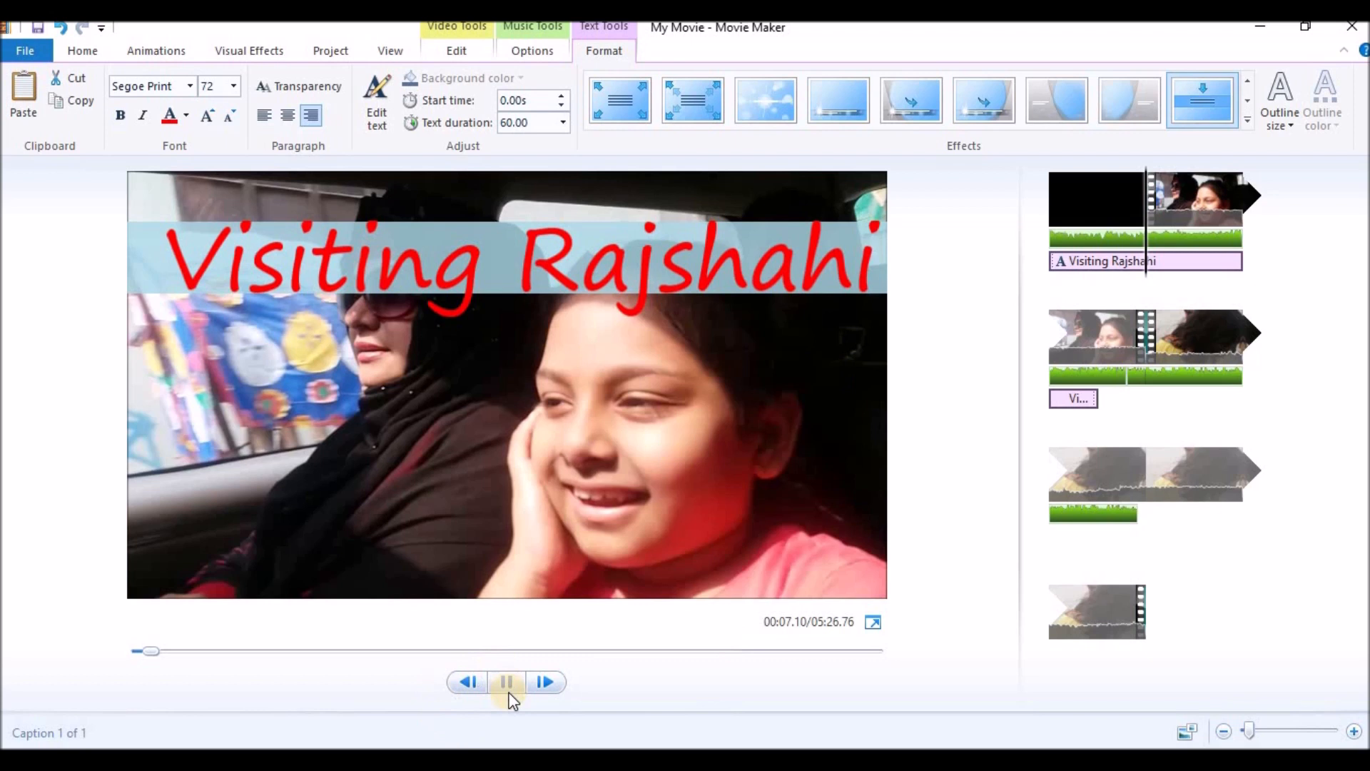
{"action": "left_click", "coordinate": [510, 679]}
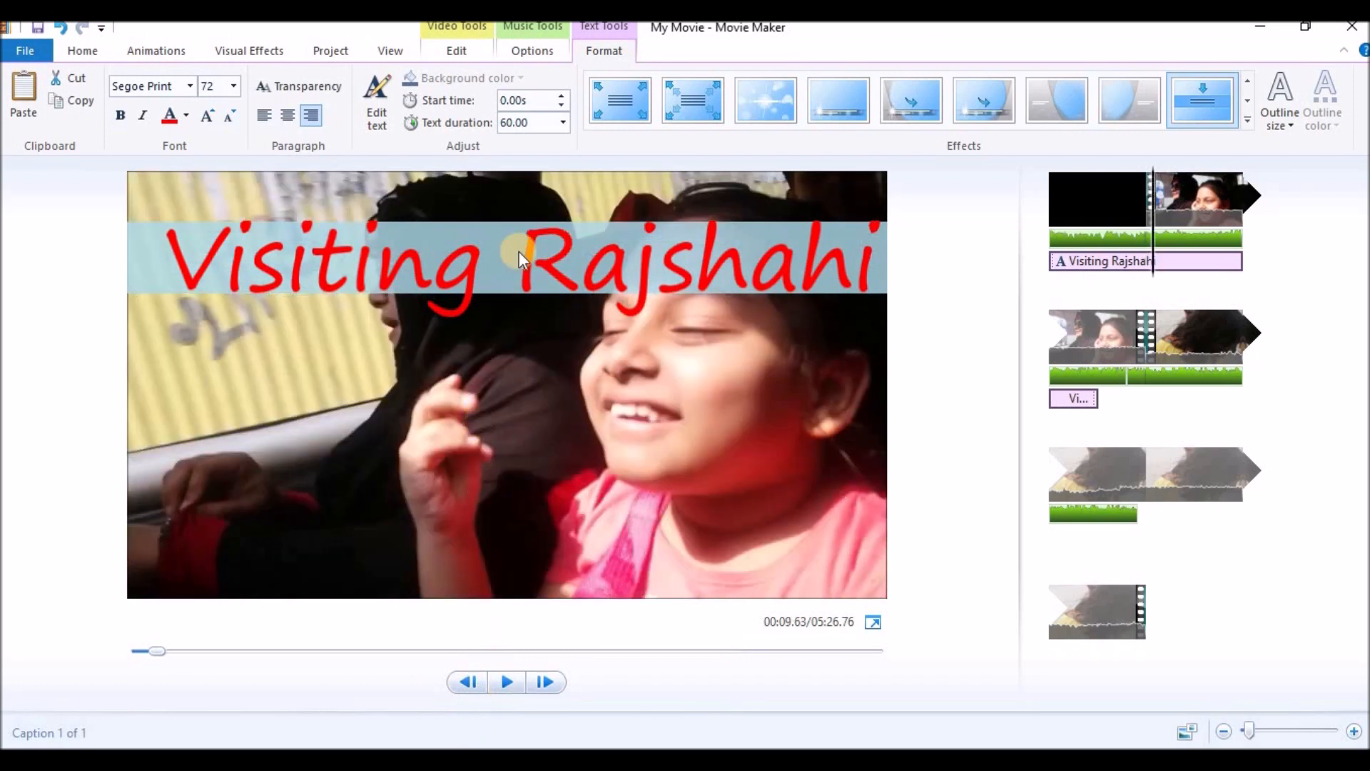
Step: Delete the "Visiting Rajshahi" caption at the start of the timeline
{"action": "left_click", "coordinate": [97, 55]}
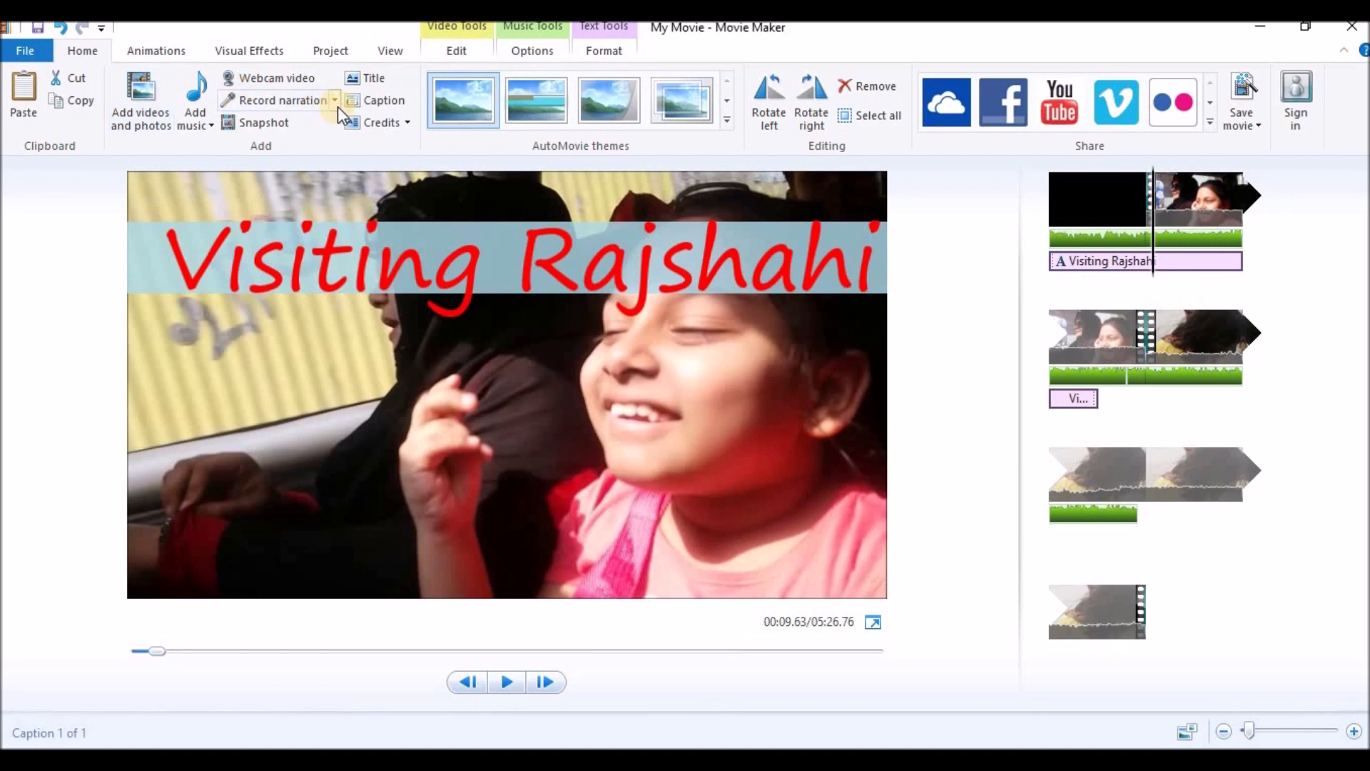
{"action": "left_click", "coordinate": [371, 94]}
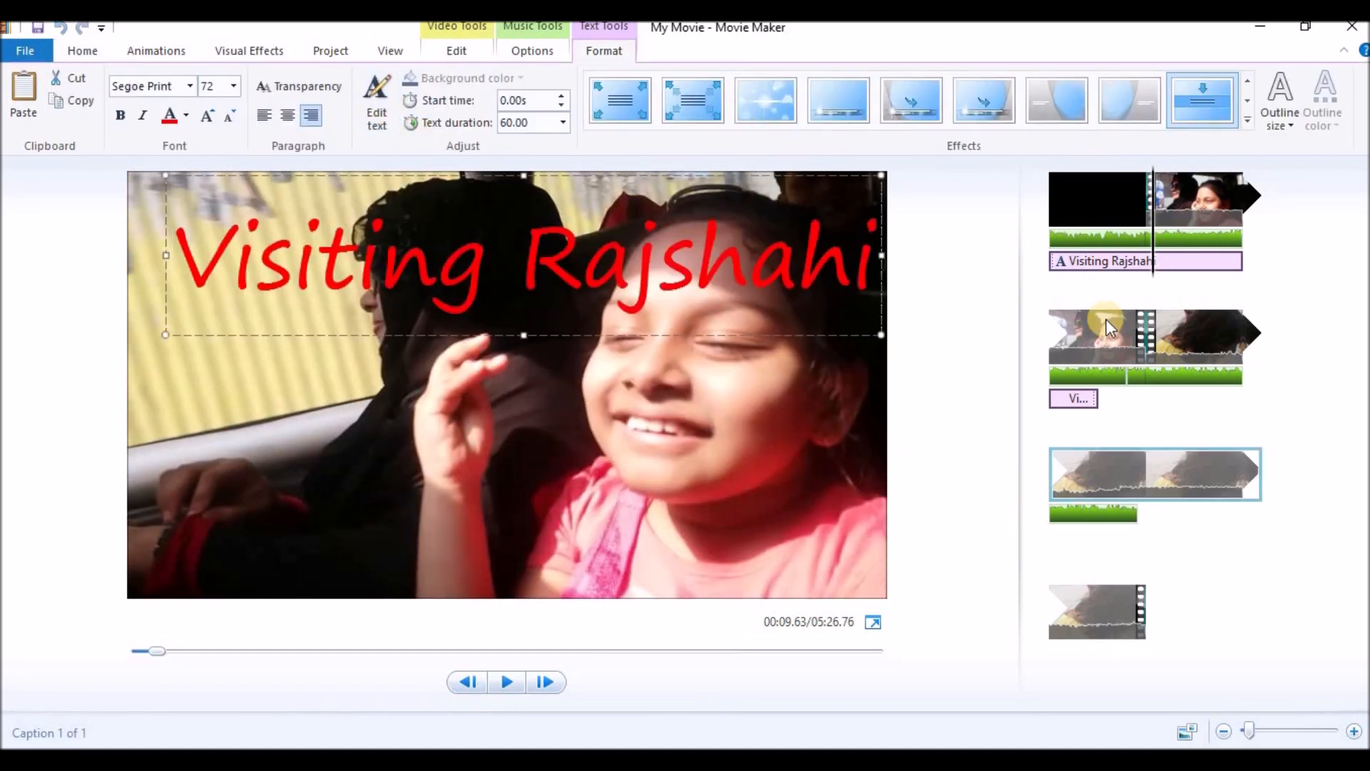
{"action": "left_click", "coordinate": [1113, 270]}
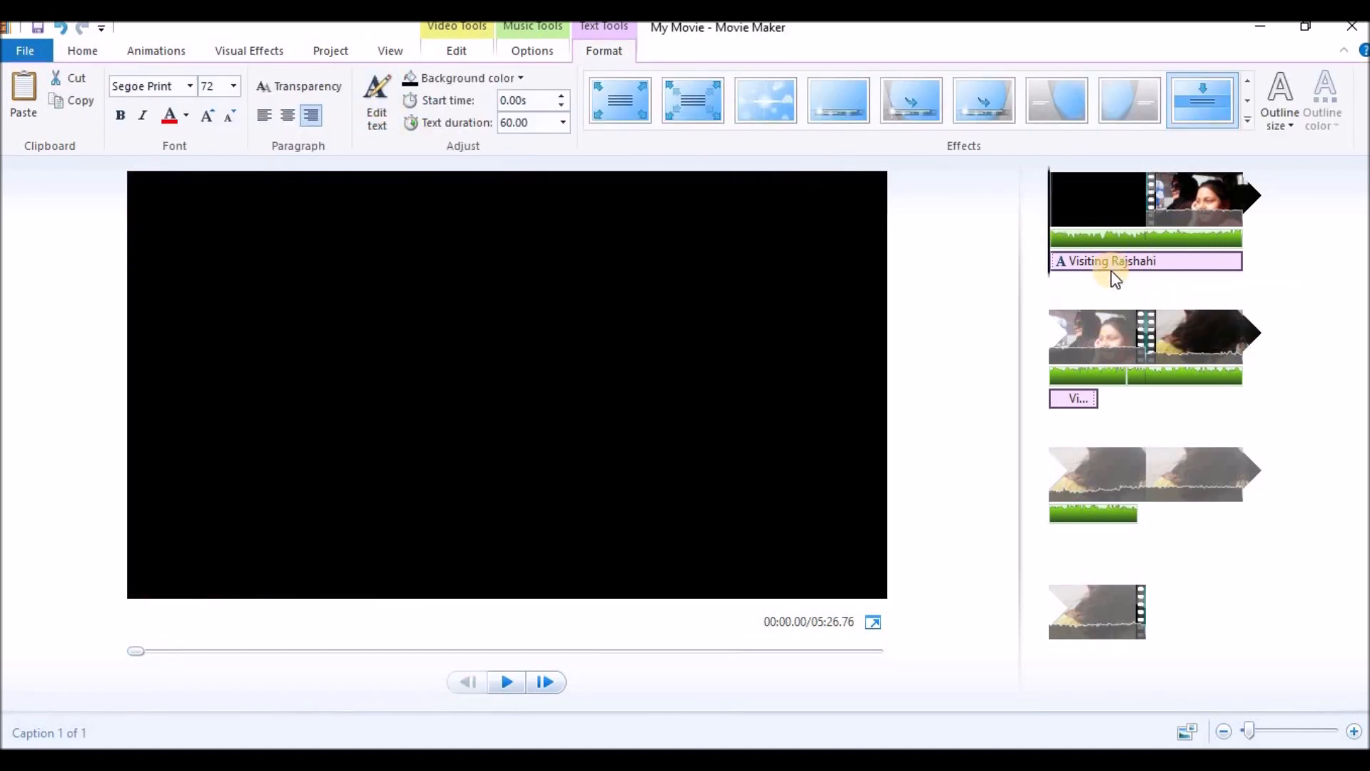
{"action": "key", "text": "Delete"}
Step: Add a "Visiting Rajshahi" caption at the start of the third item in the timeline
{"action": "left_click", "coordinate": [1181, 297]}
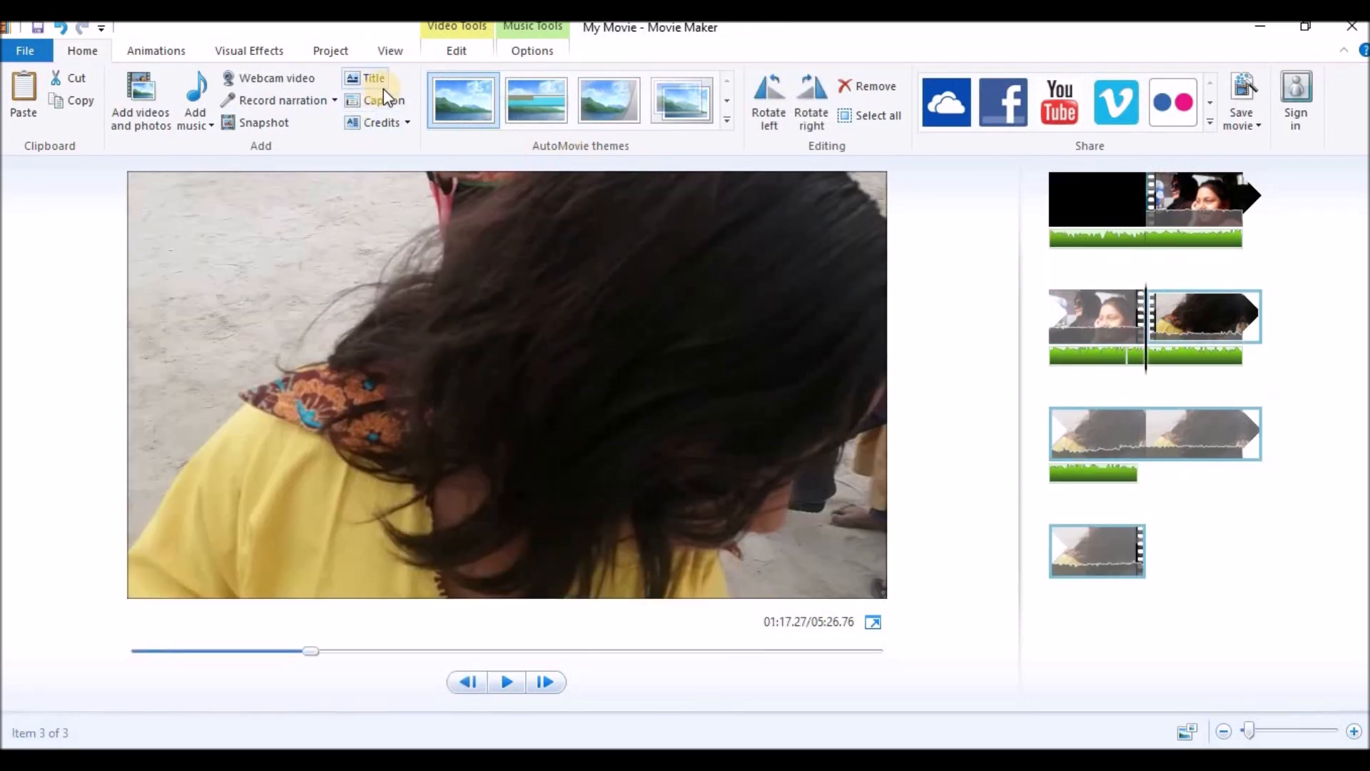
{"action": "left_click", "coordinate": [379, 97]}
{"action": "type", "text": "Visiting Rajshahi"}
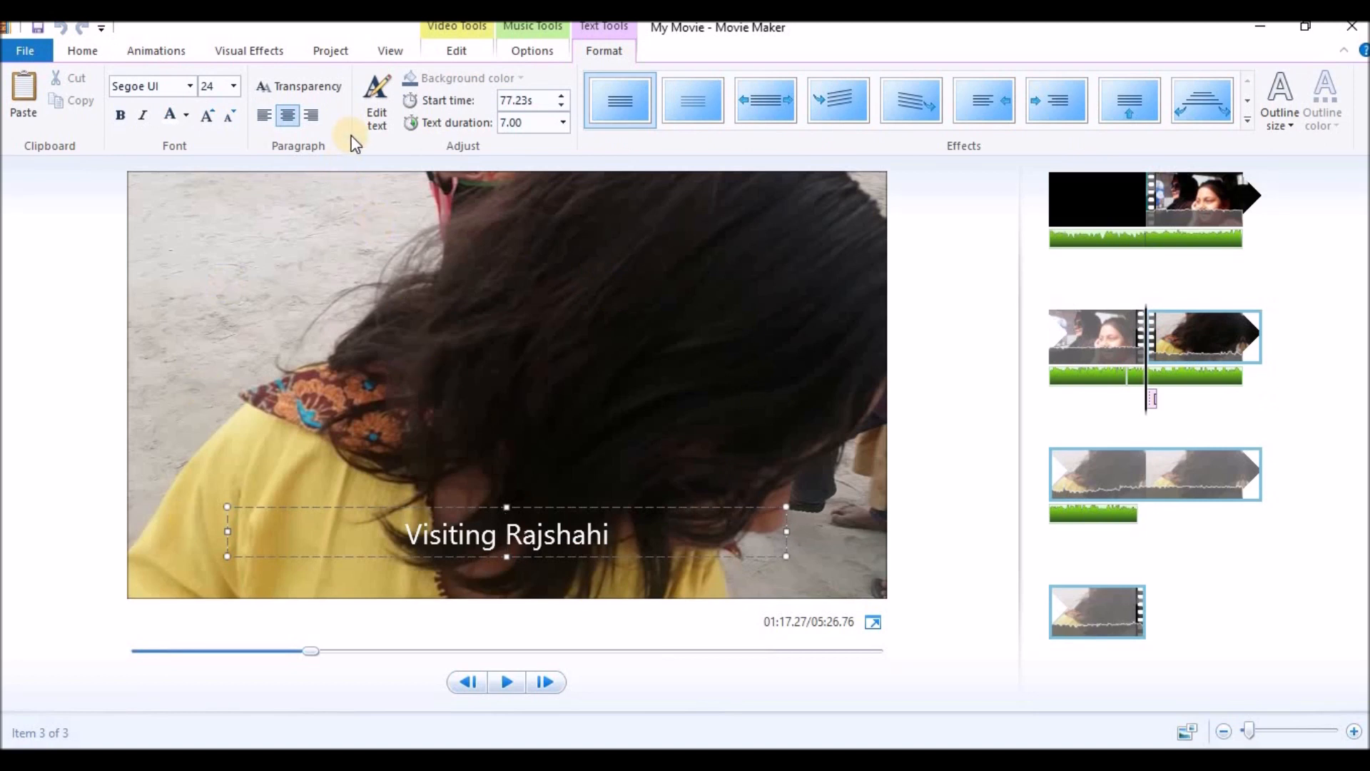
Step: Enlarge the new caption to font size 72 and stretch its text box to the frame's upper-left corner
{"action": "left_click", "coordinate": [233, 86]}
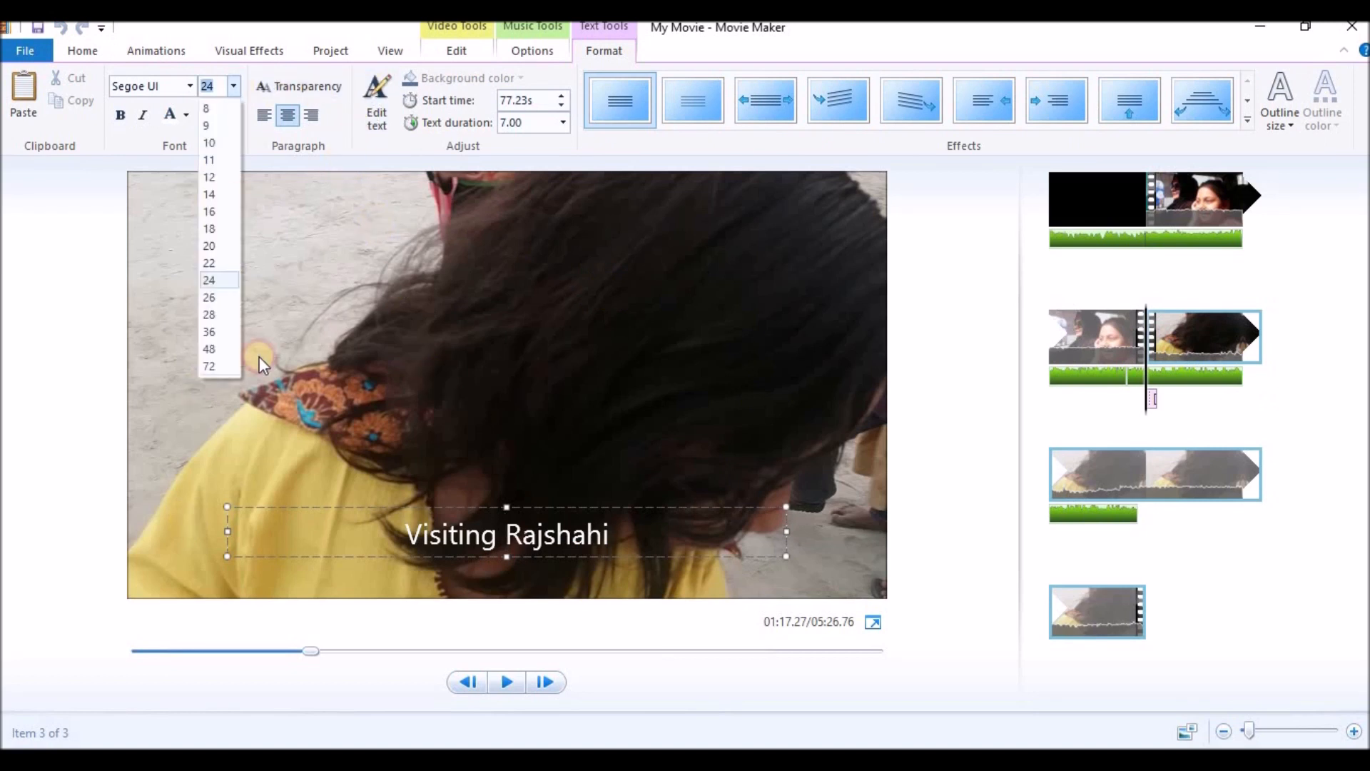
{"action": "left_click", "coordinate": [205, 365]}
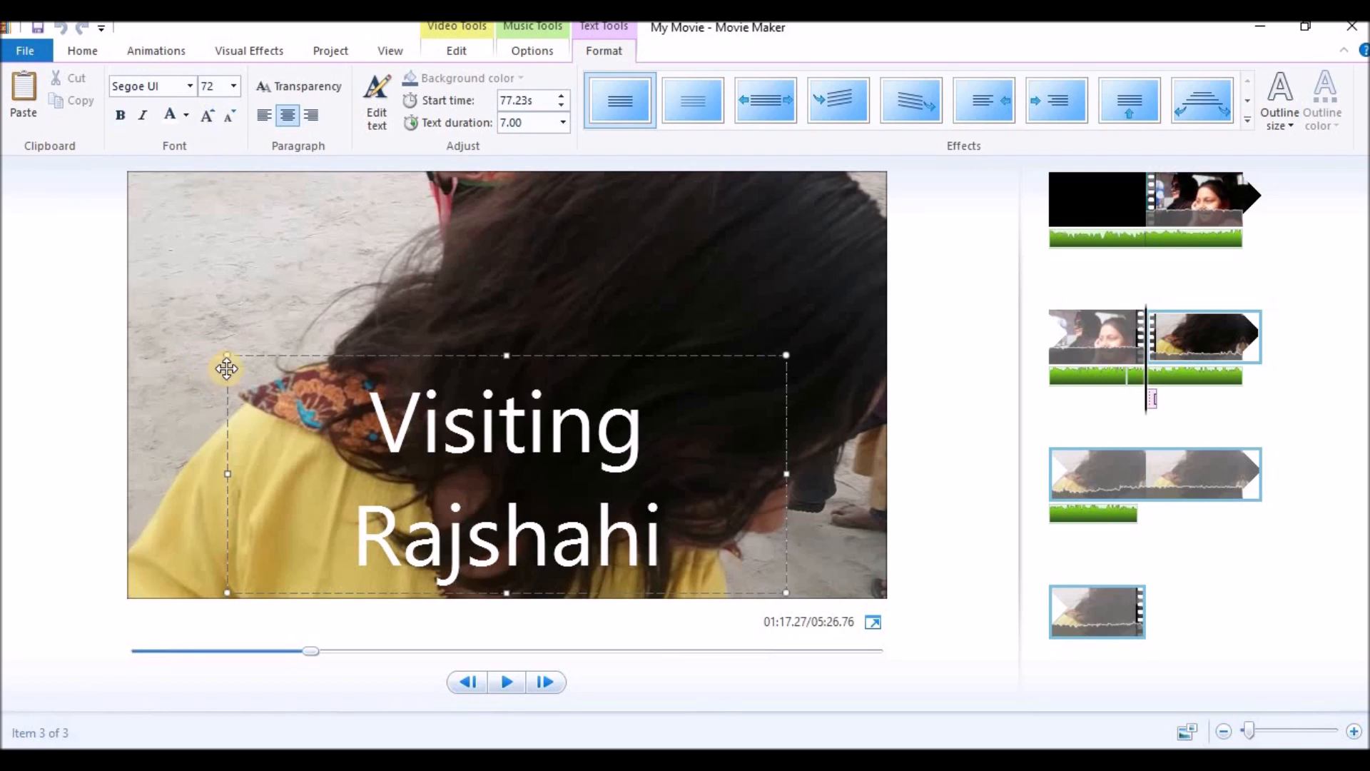
{"action": "left_click_drag", "start_coordinate": [147, 224], "coordinate": [132, 176]}
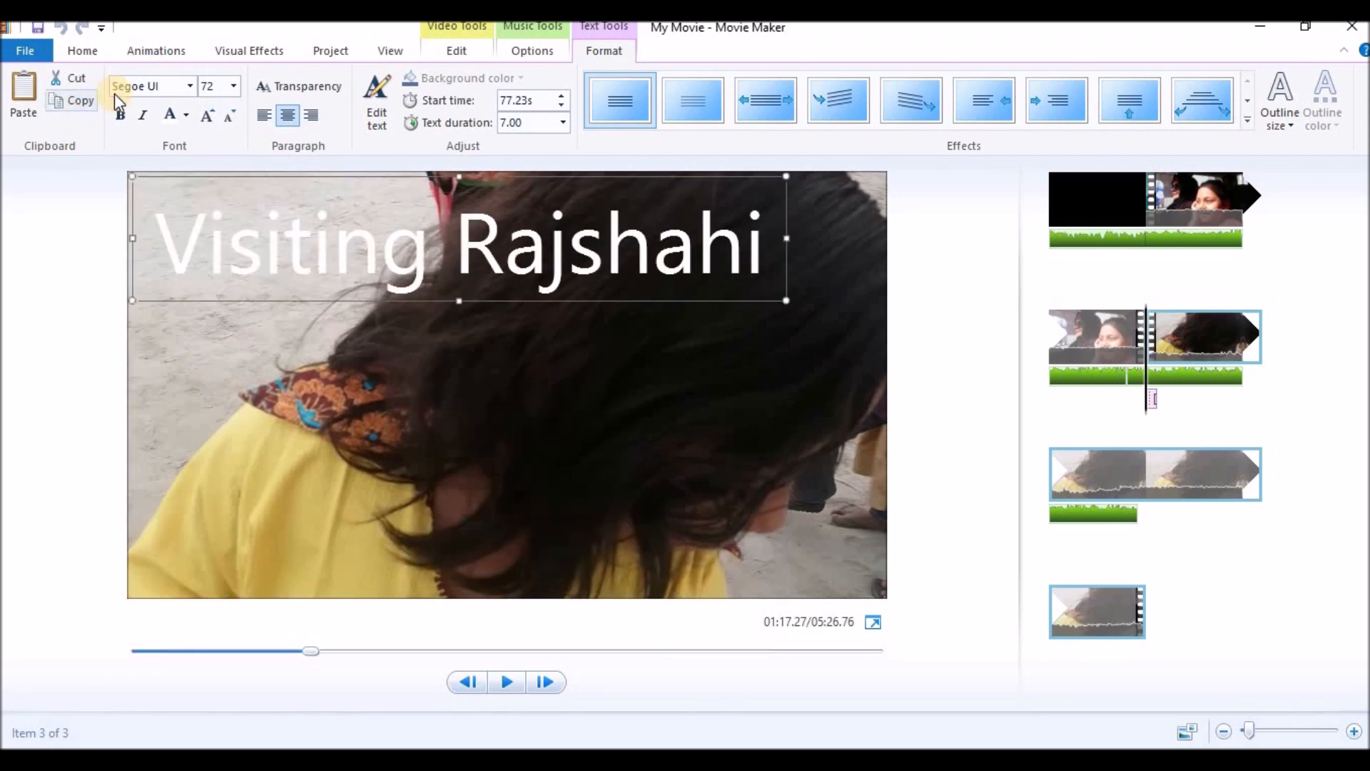
Step: Try the Perpetua Titling MT and Rockwell Extra Bold fonts for the caption, and set it to Siyam Rupali
{"action": "left_click", "coordinate": [190, 84]}
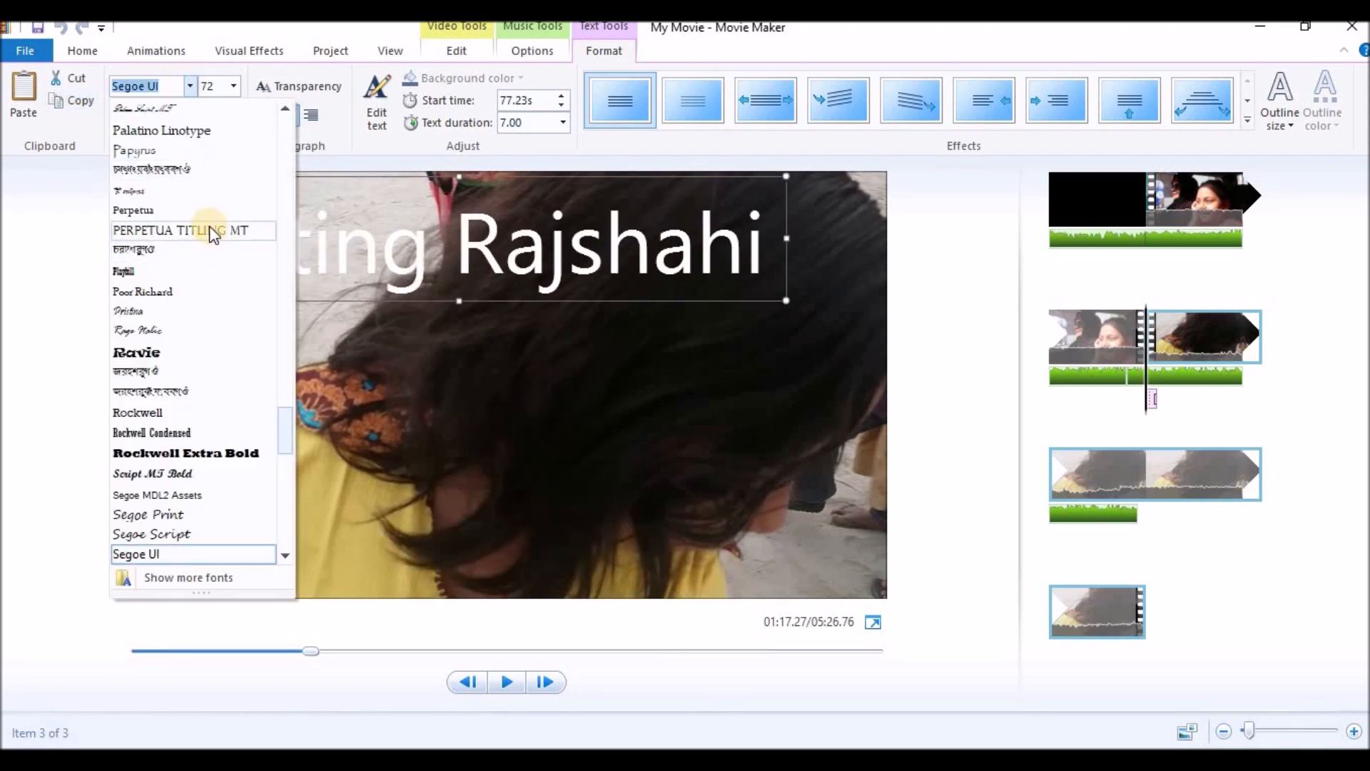
{"action": "left_click", "coordinate": [210, 230]}
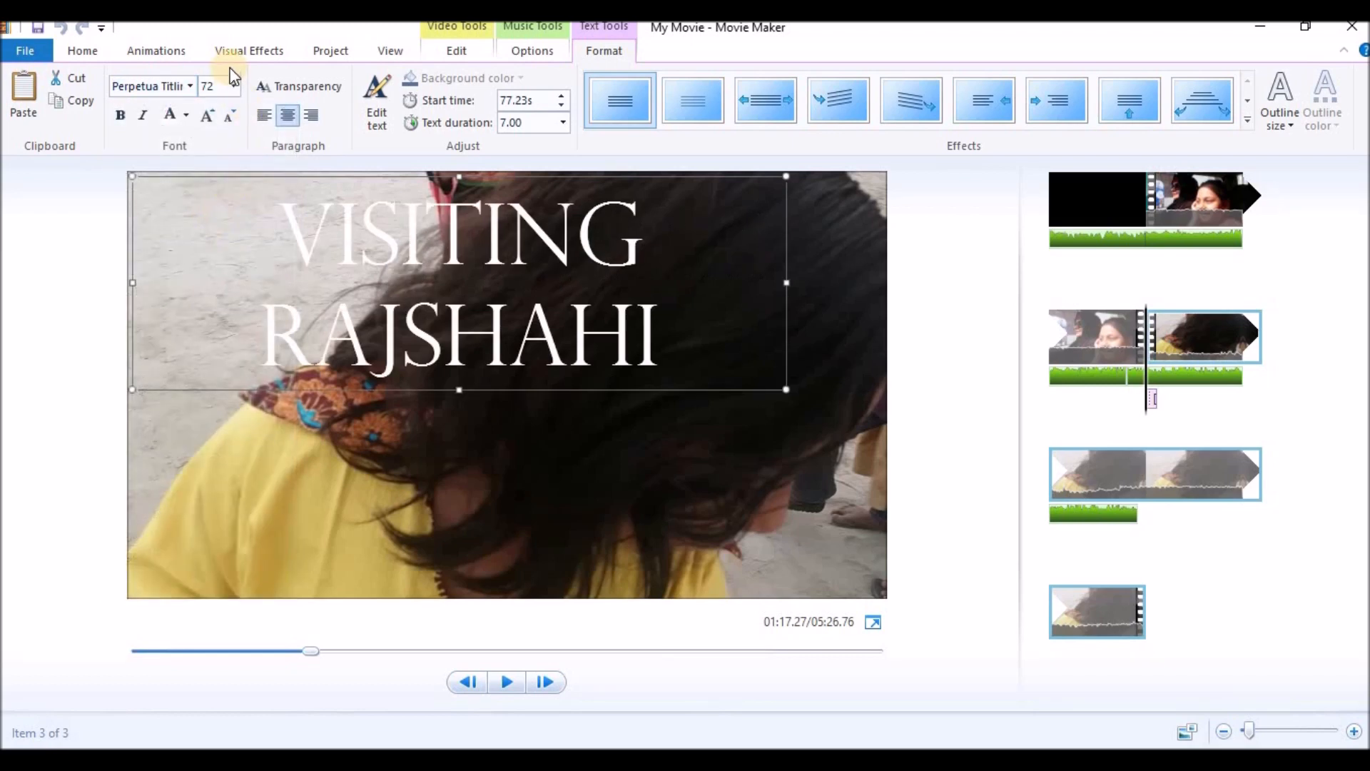
{"action": "left_click", "coordinate": [190, 86]}
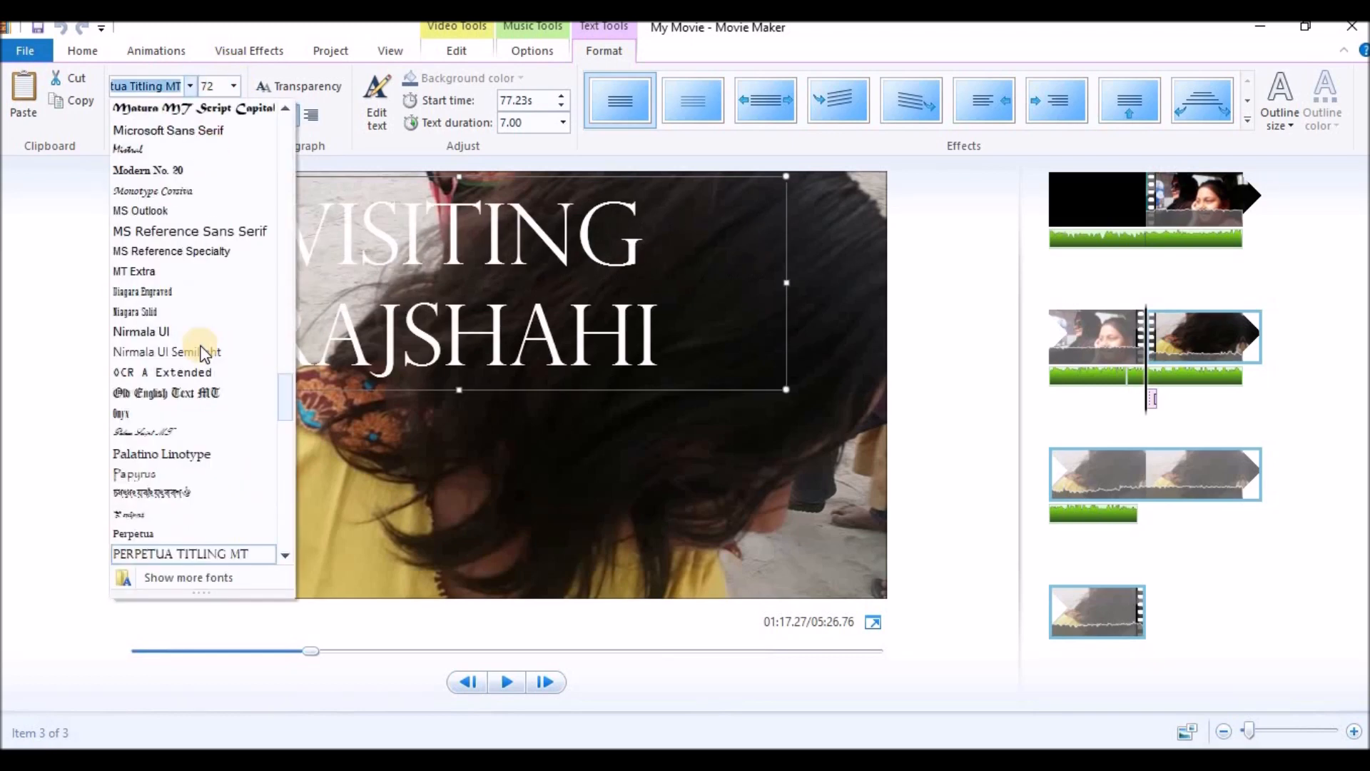
{"action": "scroll", "coordinate": [194, 395], "scroll_direction": "down", "scroll_amount": 4}
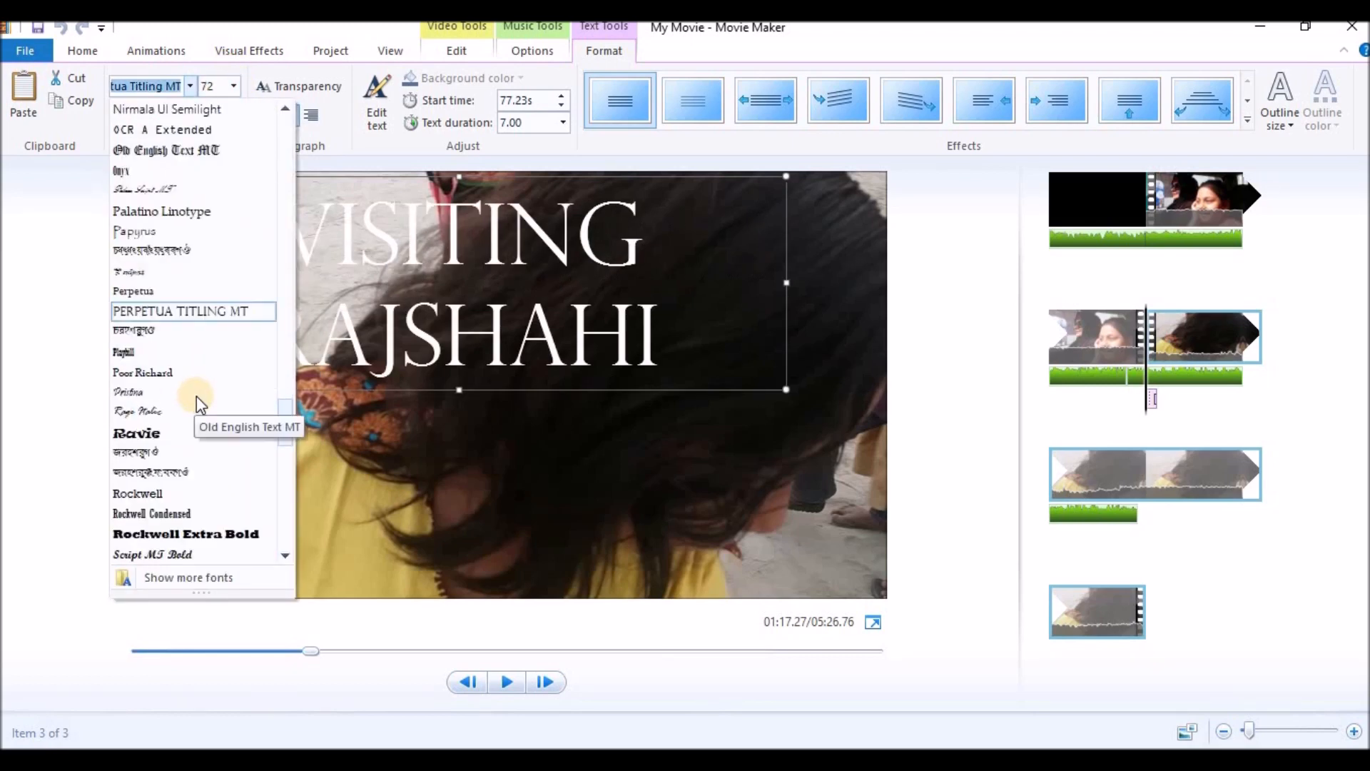
{"action": "left_click", "coordinate": [237, 534]}
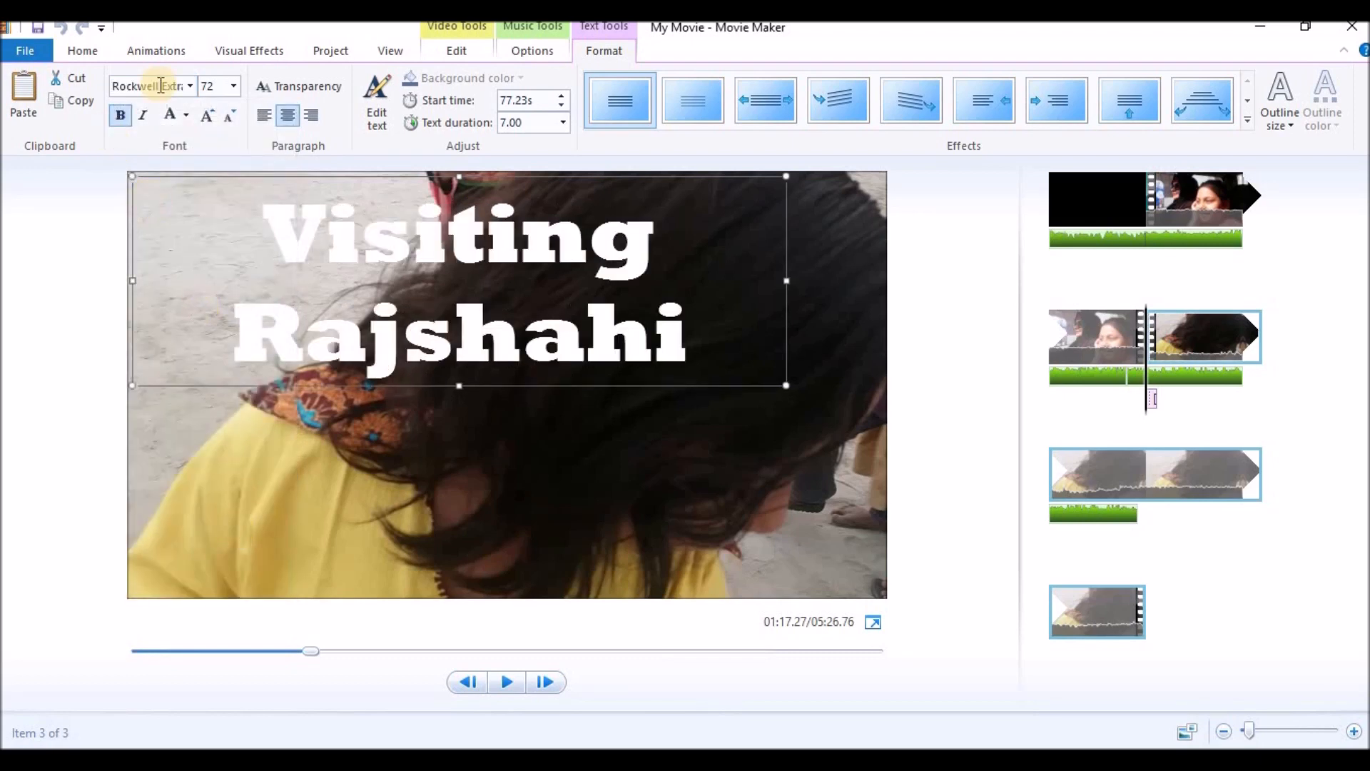
{"action": "left_click", "coordinate": [194, 82]}
{"action": "scroll", "coordinate": [191, 224], "scroll_direction": "down", "scroll_amount": 8}
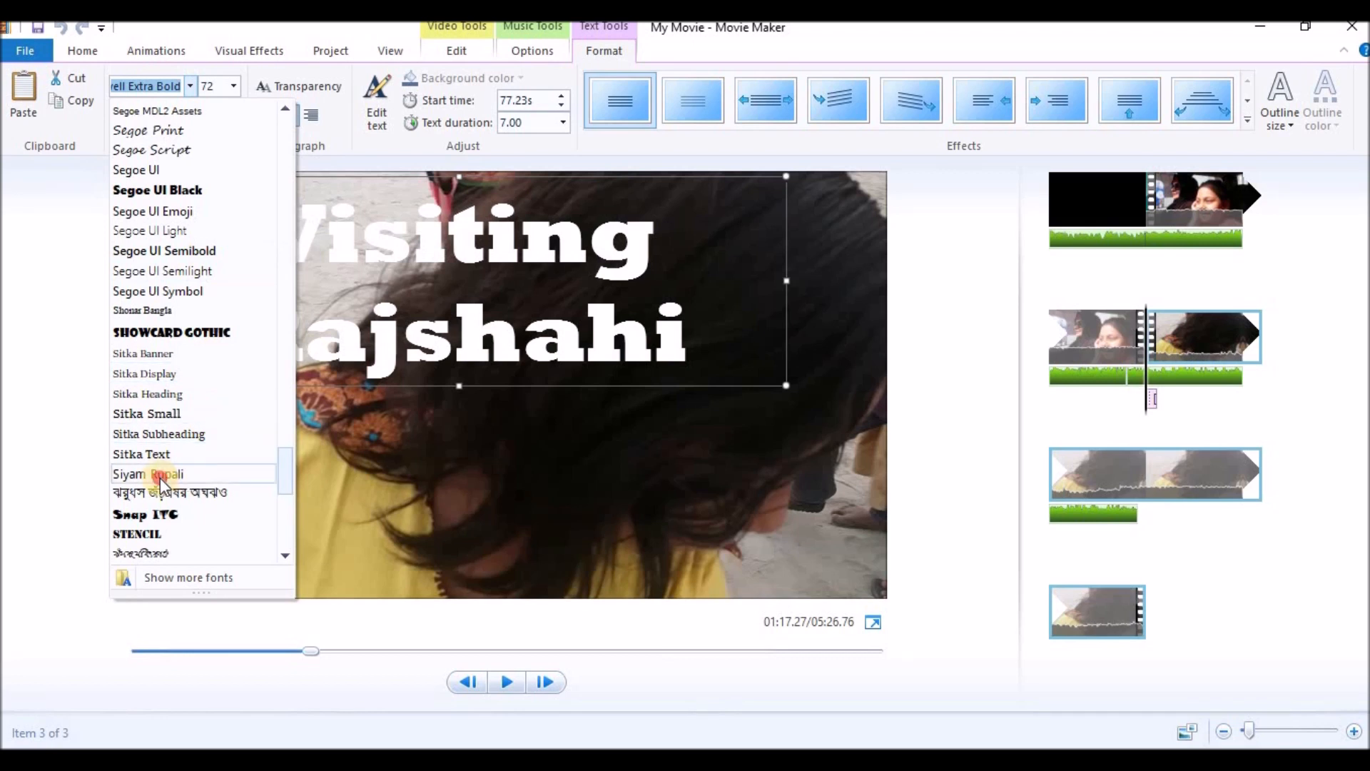
{"action": "left_click", "coordinate": [174, 474]}
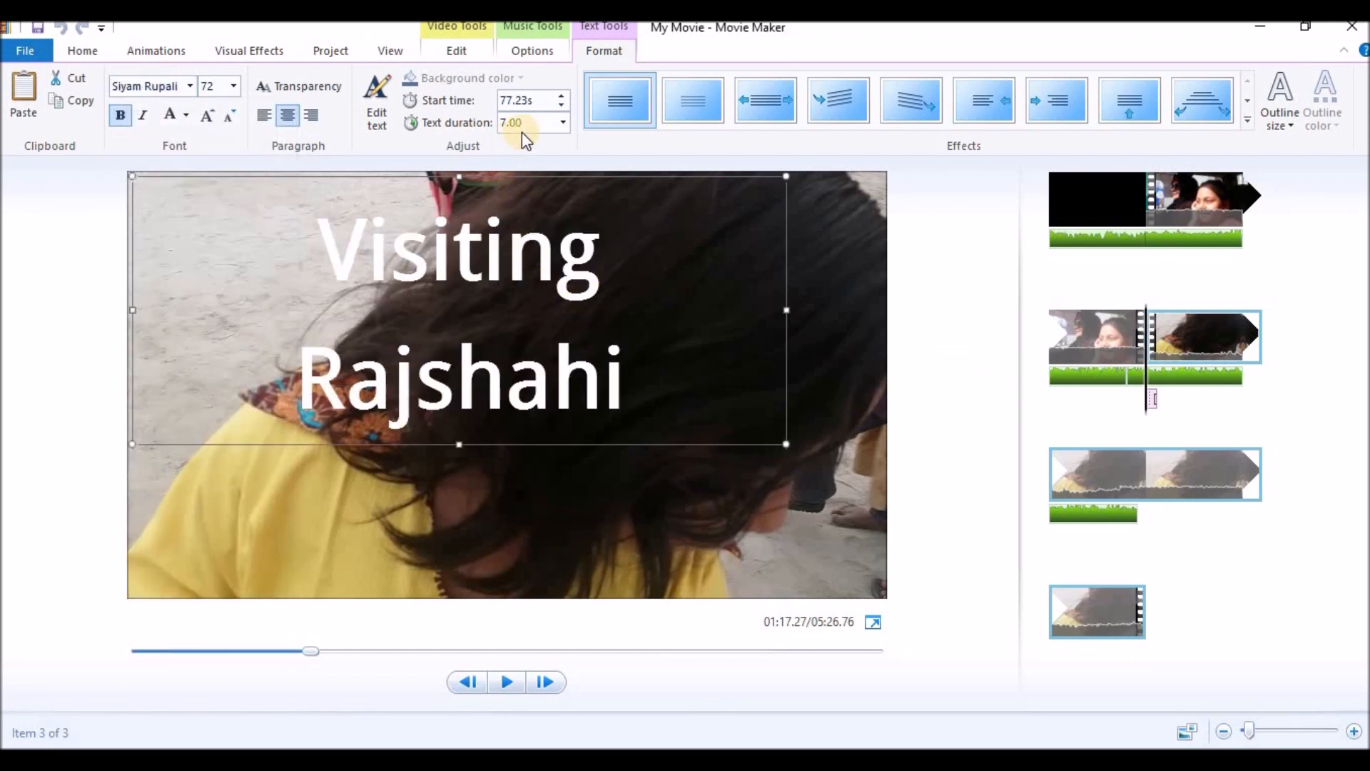
Step: Set the "Visiting Rajshahi" caption's text duration to 15.00 seconds and preview it over the third item
{"action": "left_click_drag", "start_coordinate": [527, 128], "coordinate": [515, 125]}
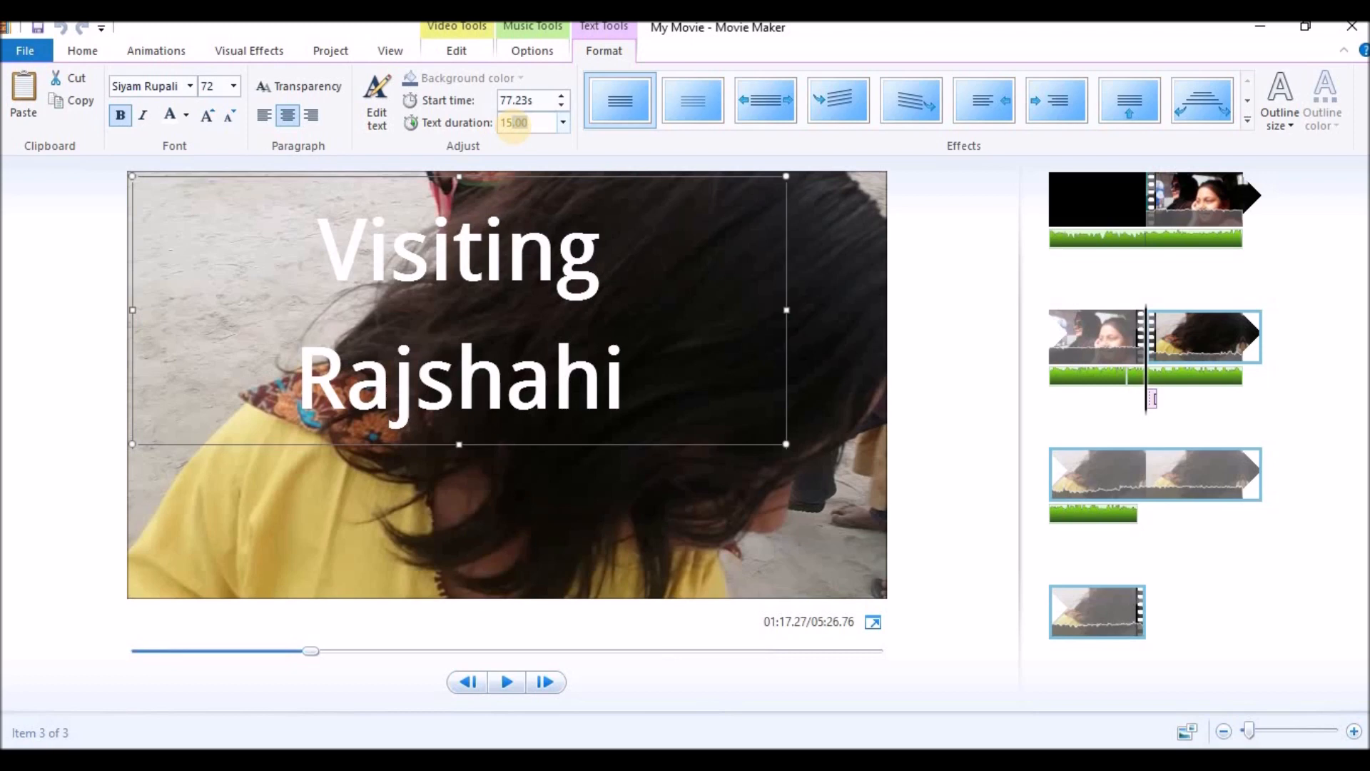
{"action": "key", "text": "Return"}
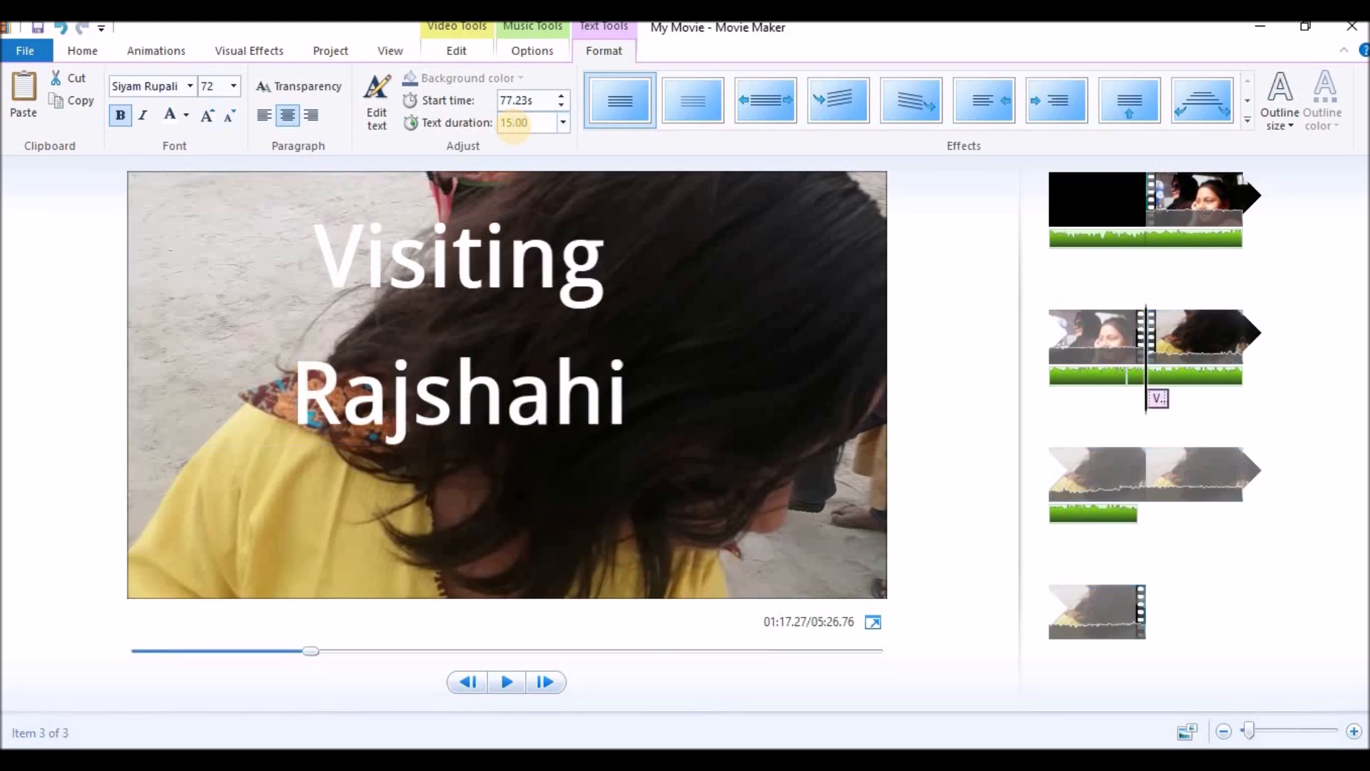
{"action": "left_click", "coordinate": [521, 682]}
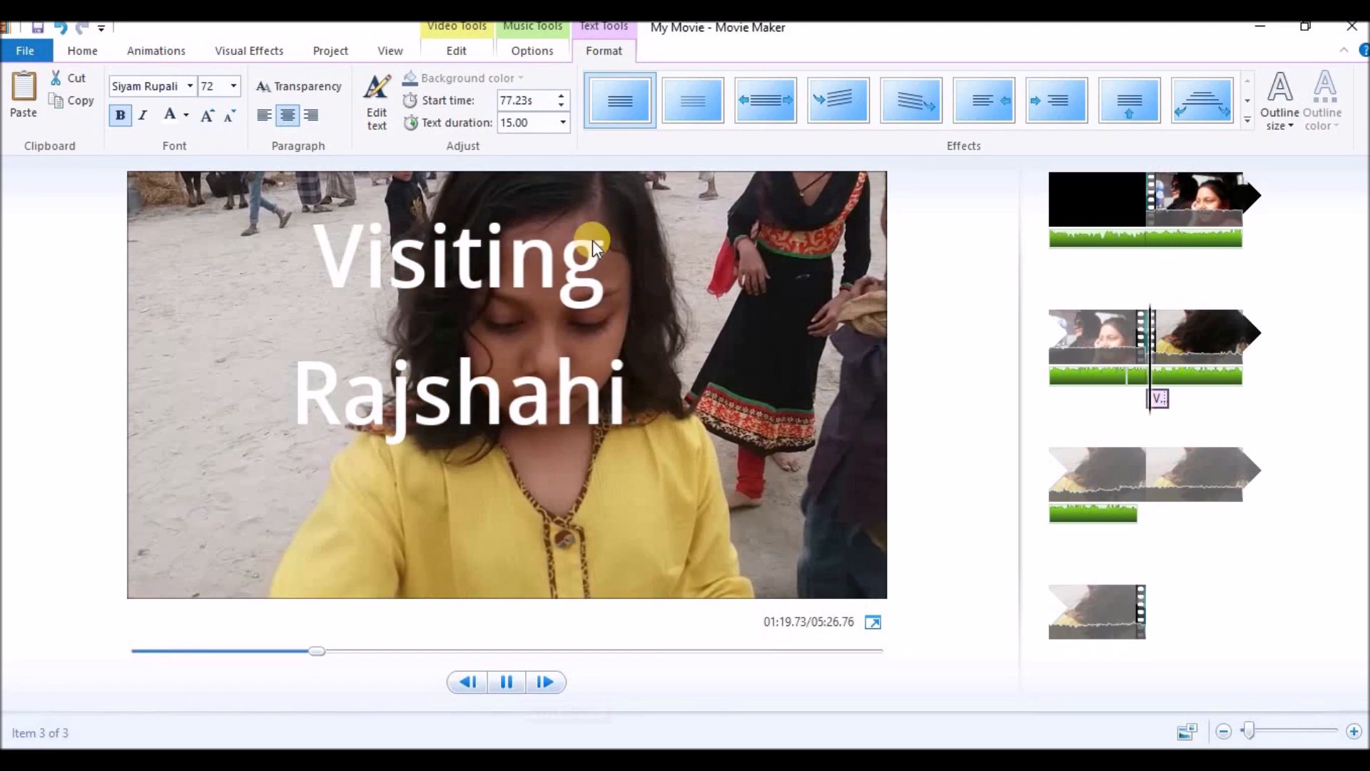
{"action": "left_click", "coordinate": [461, 685]}
Step: Delete the "Visiting Rajshahi" caption from the third item in the timeline
{"action": "left_click", "coordinate": [1115, 414]}
{"action": "left_click", "coordinate": [1152, 415]}
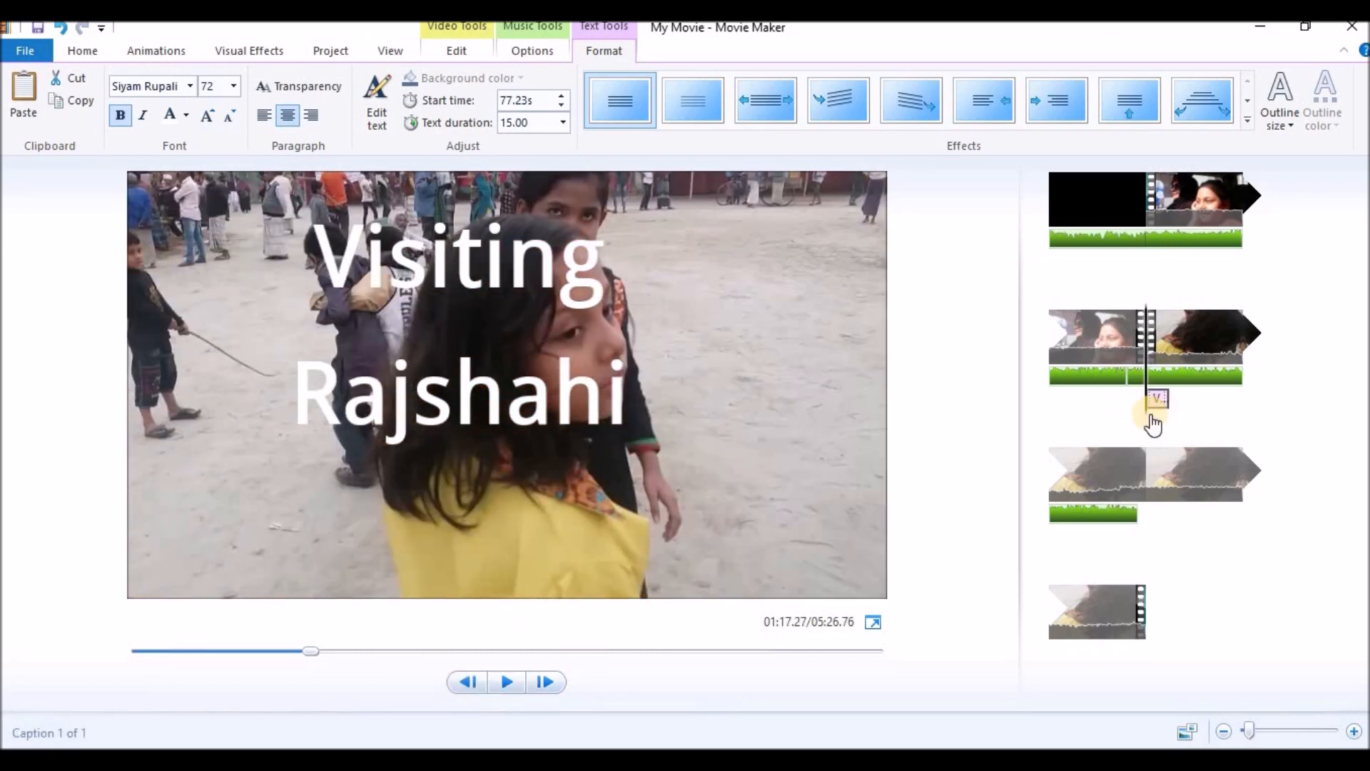
{"action": "key", "text": "Delete"}
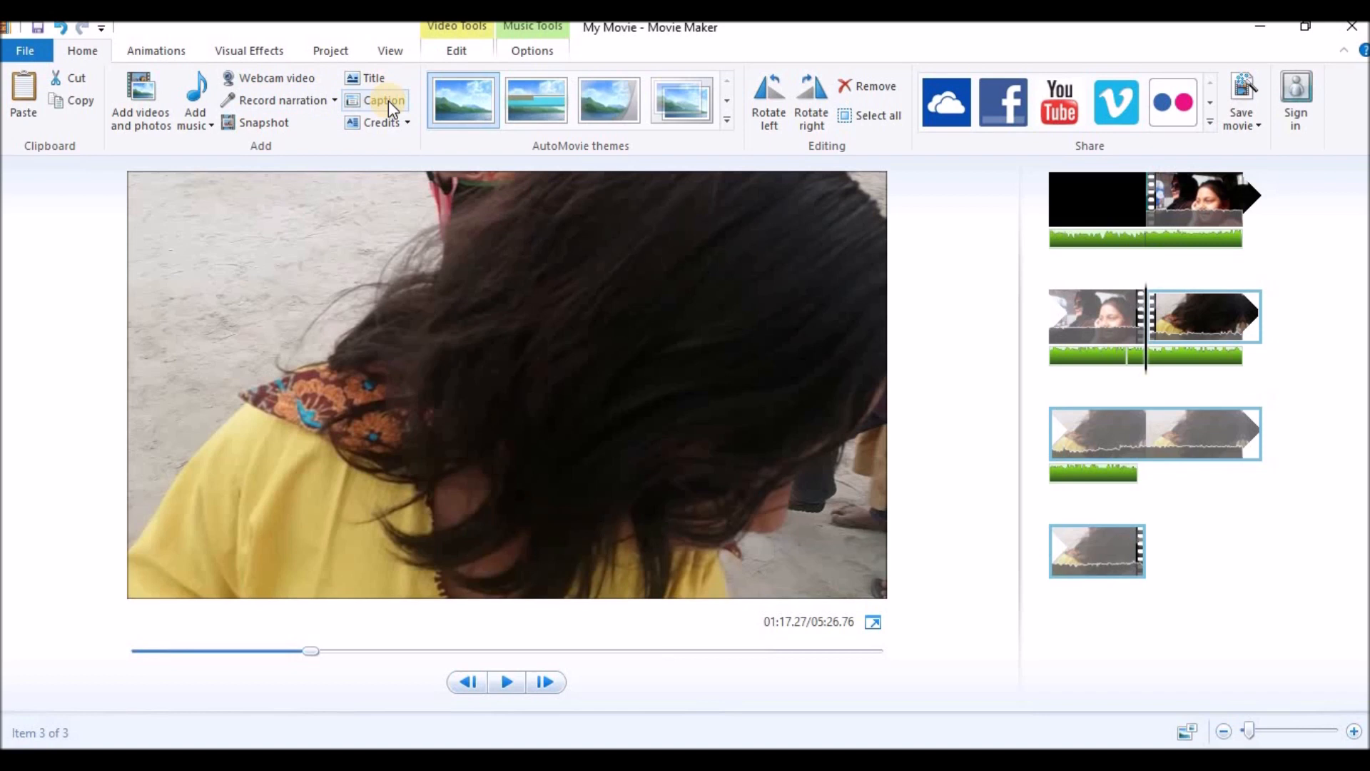
Step: Add a credits clip at the end of the movie with "The Daily Star" as the credited name
{"action": "left_click", "coordinate": [407, 123]}
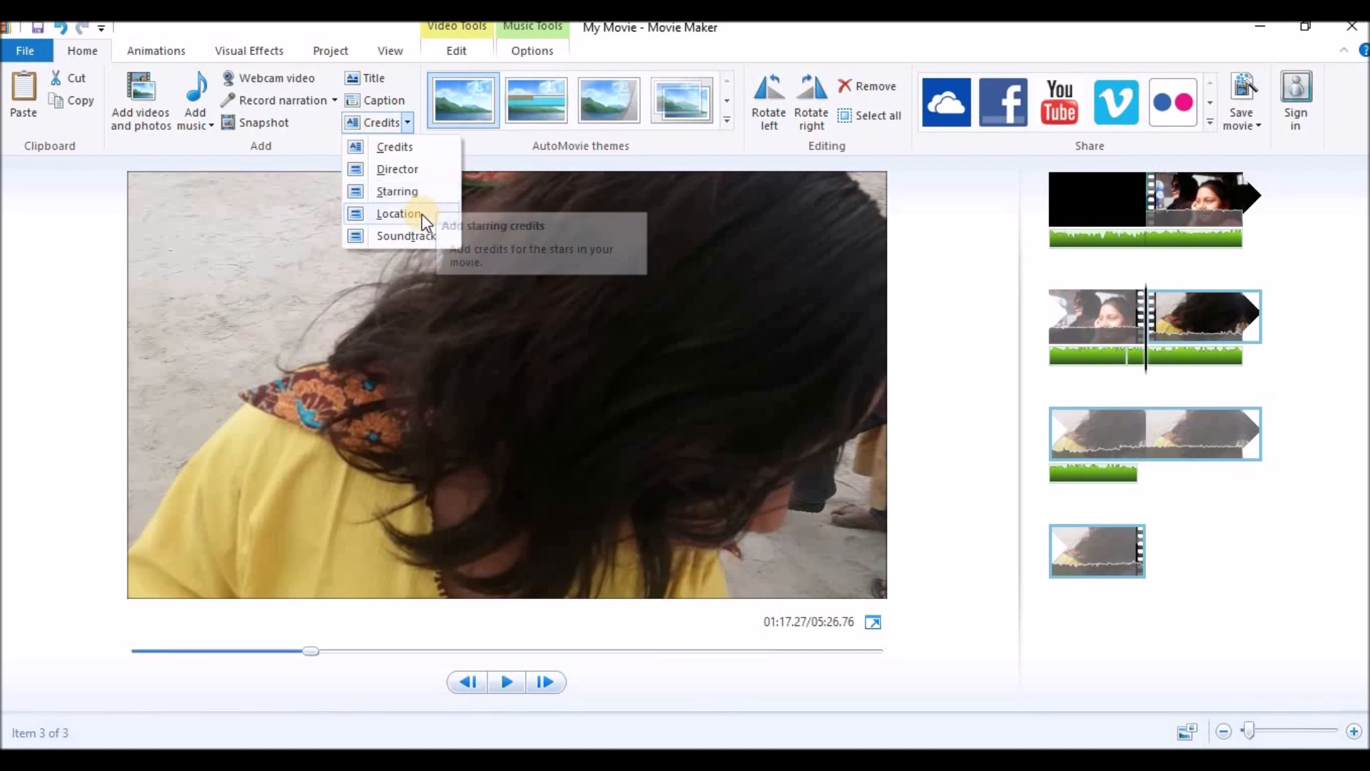
{"action": "left_click", "coordinate": [399, 147]}
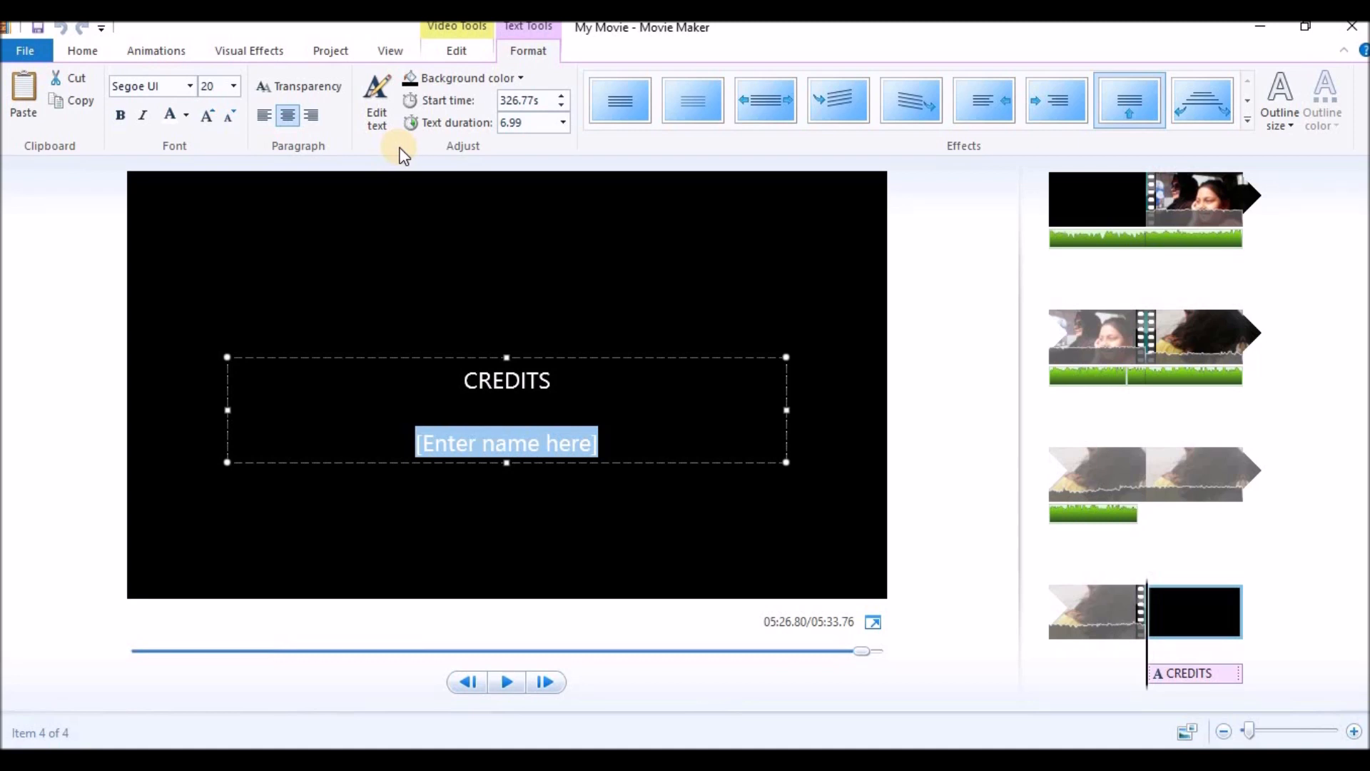
{"action": "type", "text": "The Daily Star"}
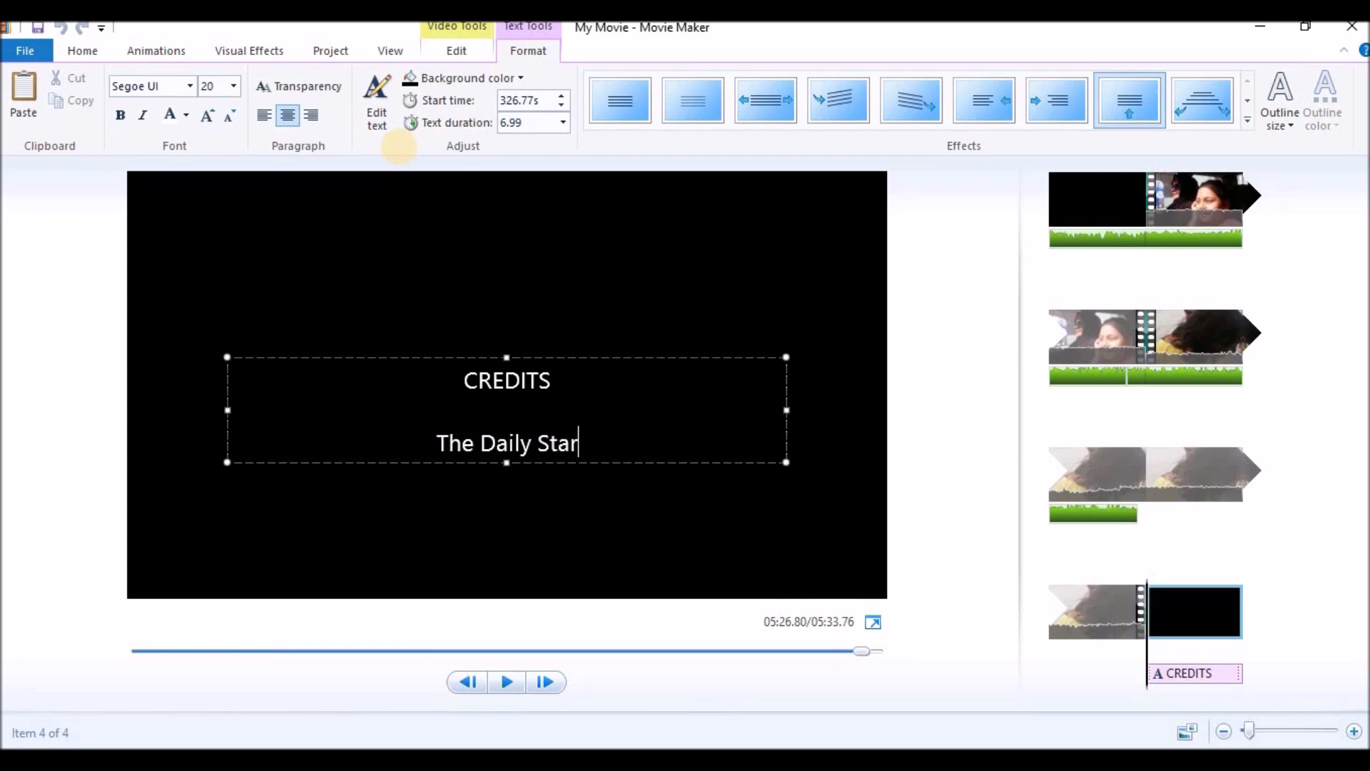
Step: Enlarge the credits text to font size 72 and stretch its text box to the frame's upper-left corner
{"action": "left_click", "coordinate": [234, 86]}
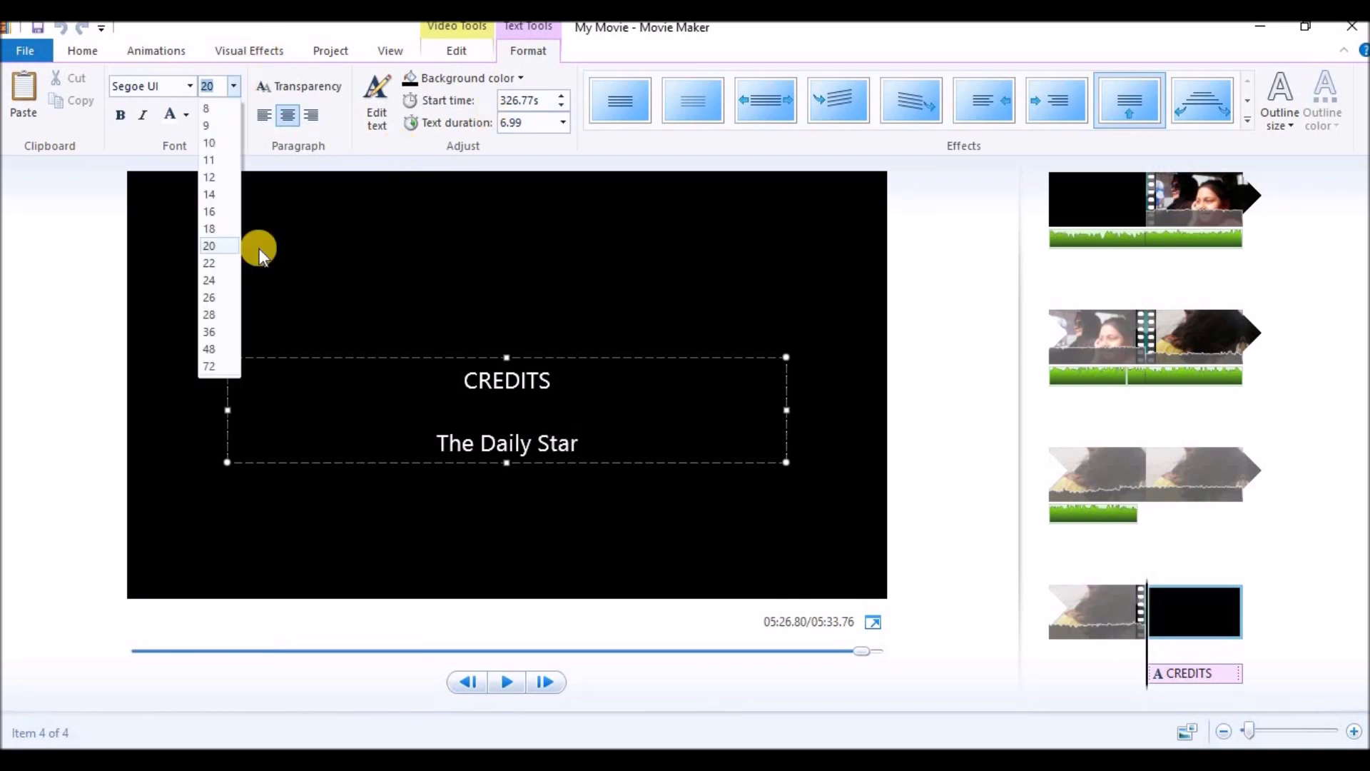
{"action": "left_click", "coordinate": [209, 367]}
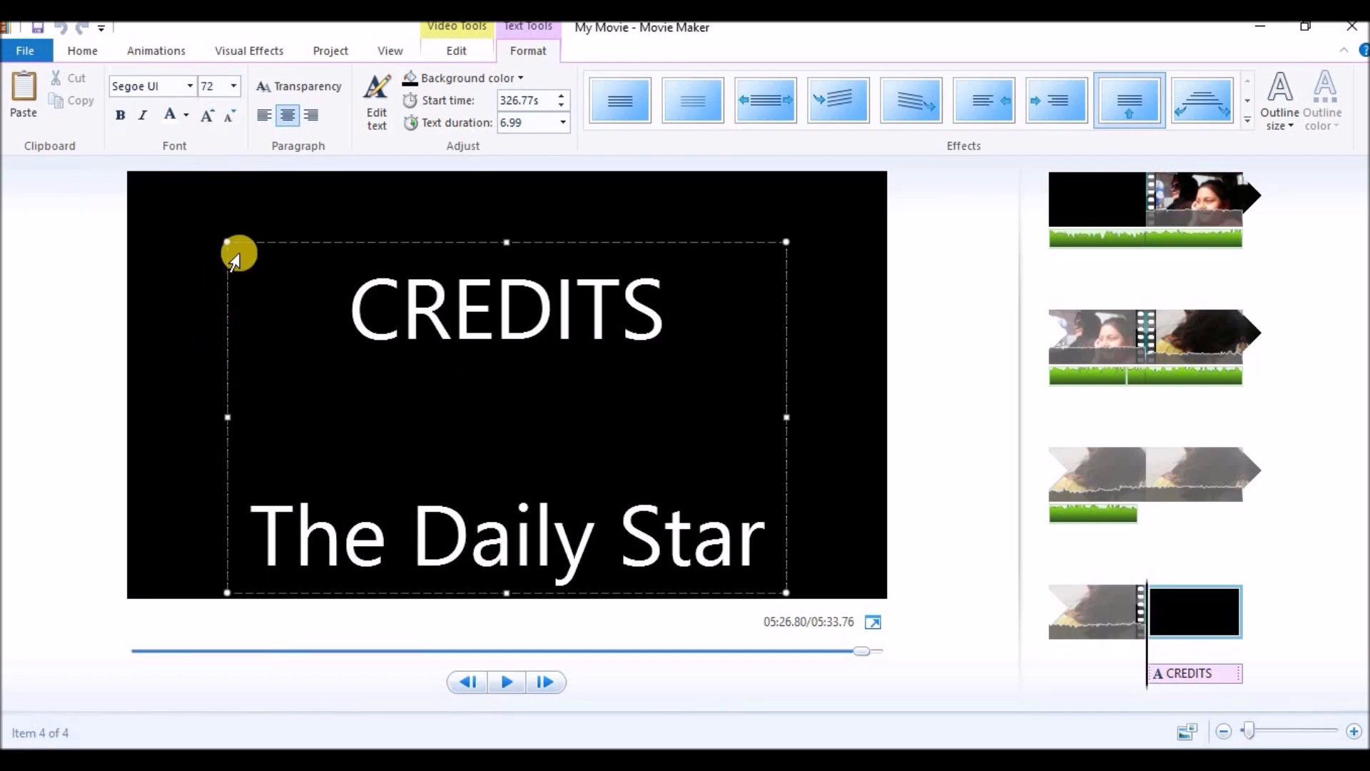
{"action": "left_click_drag", "start_coordinate": [227, 239], "coordinate": [134, 140]}
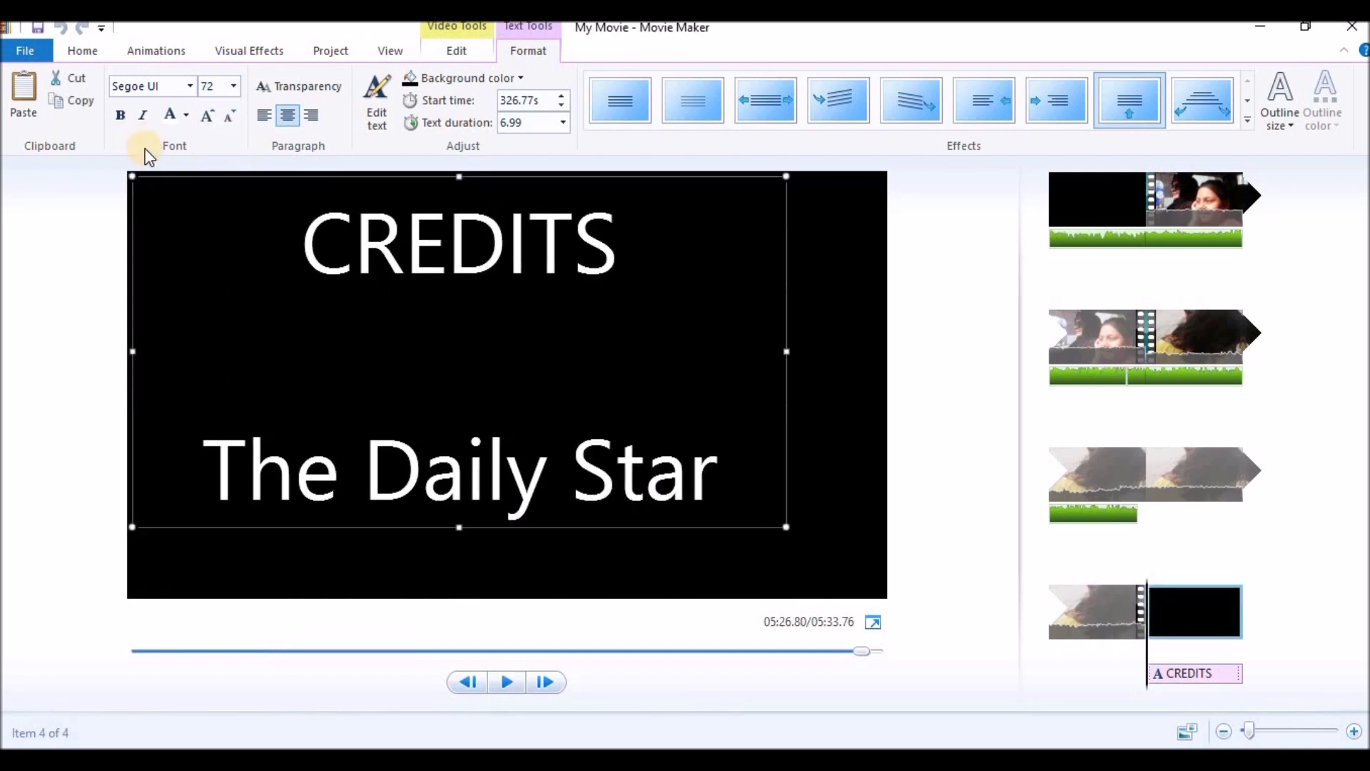
Step: Format the credits text as bold and italic, and color it purple
{"action": "left_click", "coordinate": [124, 115]}
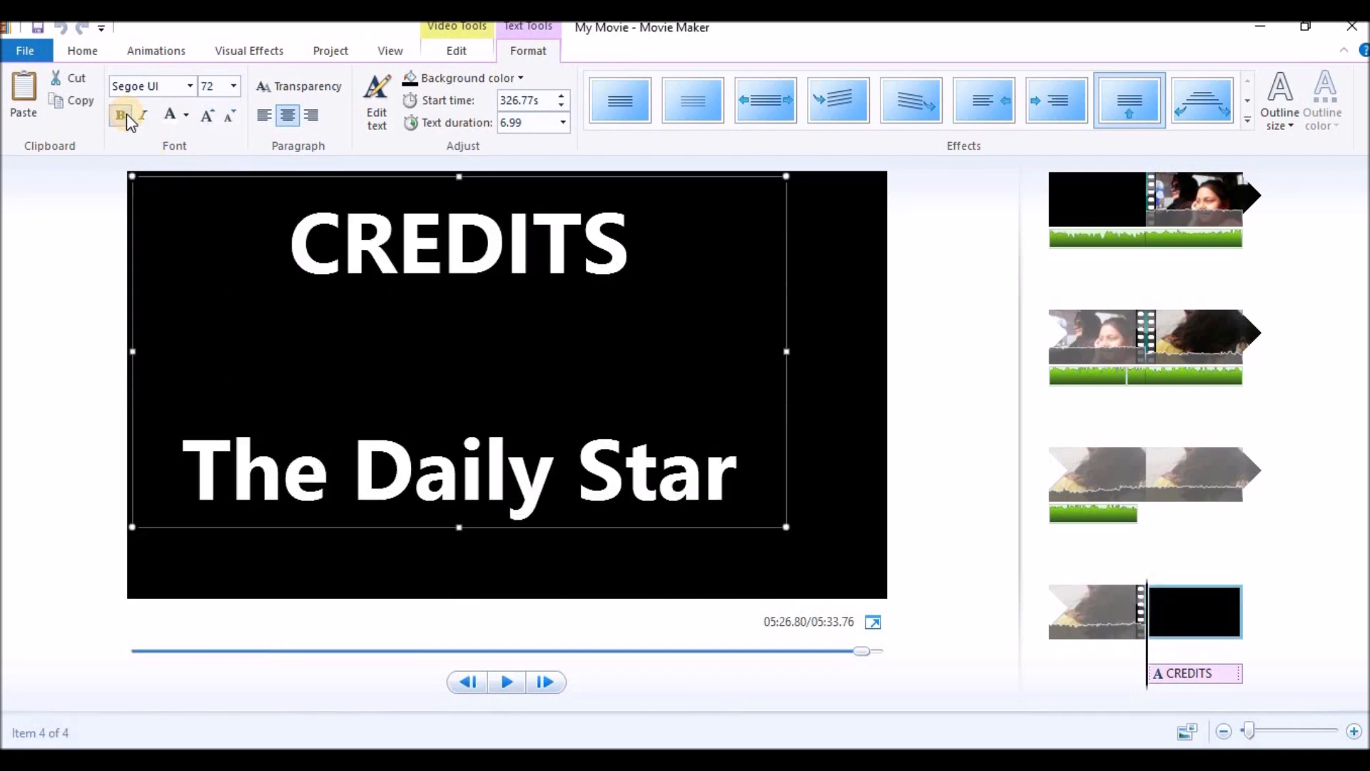
{"action": "left_click", "coordinate": [148, 119]}
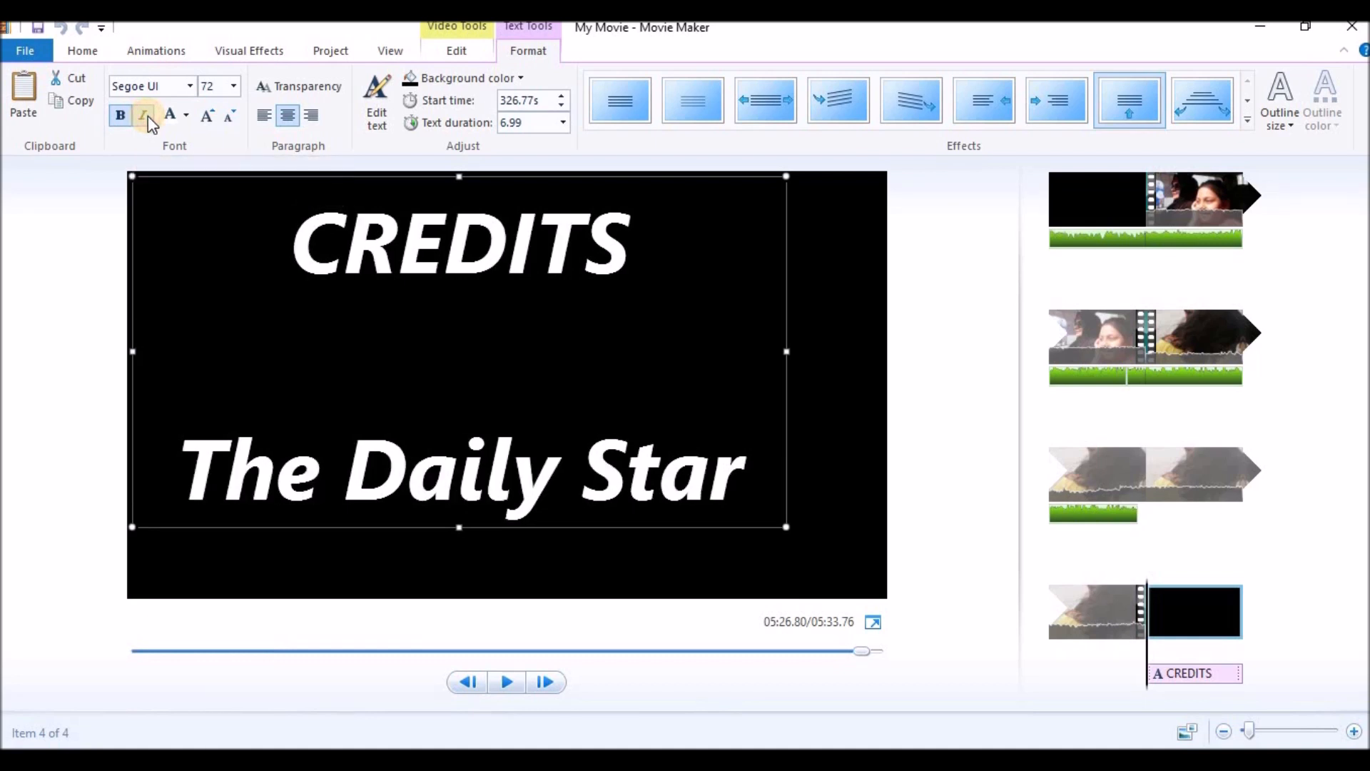
{"action": "left_click", "coordinate": [187, 116]}
{"action": "left_click", "coordinate": [190, 244]}
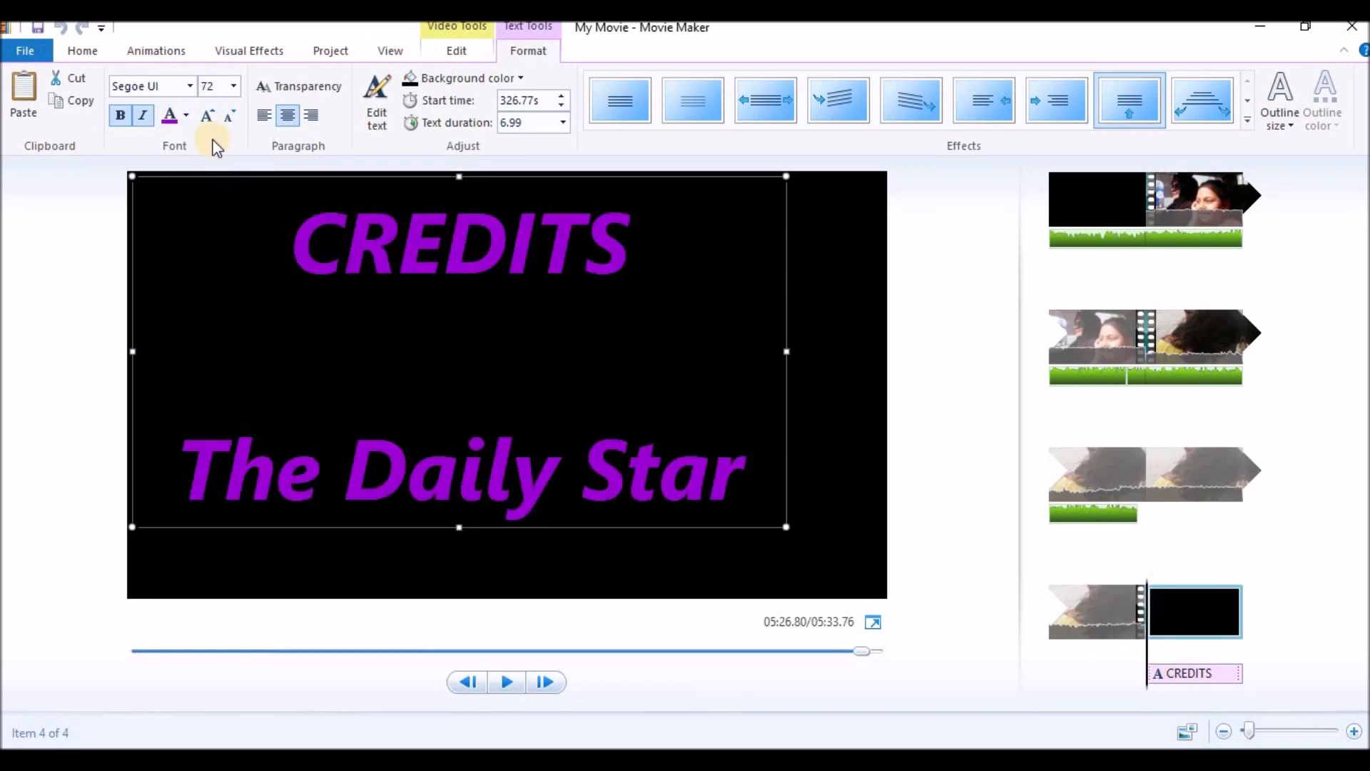
Step: Try enlarging the credits text by three increments, and shrink it again by three increments
{"action": "left_click", "coordinate": [211, 108]}
{"action": "left_click", "coordinate": [211, 108]}
{"action": "left_click", "coordinate": [212, 108]}
{"action": "left_click", "coordinate": [237, 113]}
{"action": "left_click", "coordinate": [238, 112]}
{"action": "left_click", "coordinate": [238, 112]}
Step: Set the credits text duration to 30.00 seconds and play the credits clip
{"action": "left_click", "coordinate": [539, 112]}
{"action": "double_click", "coordinate": [536, 121]}
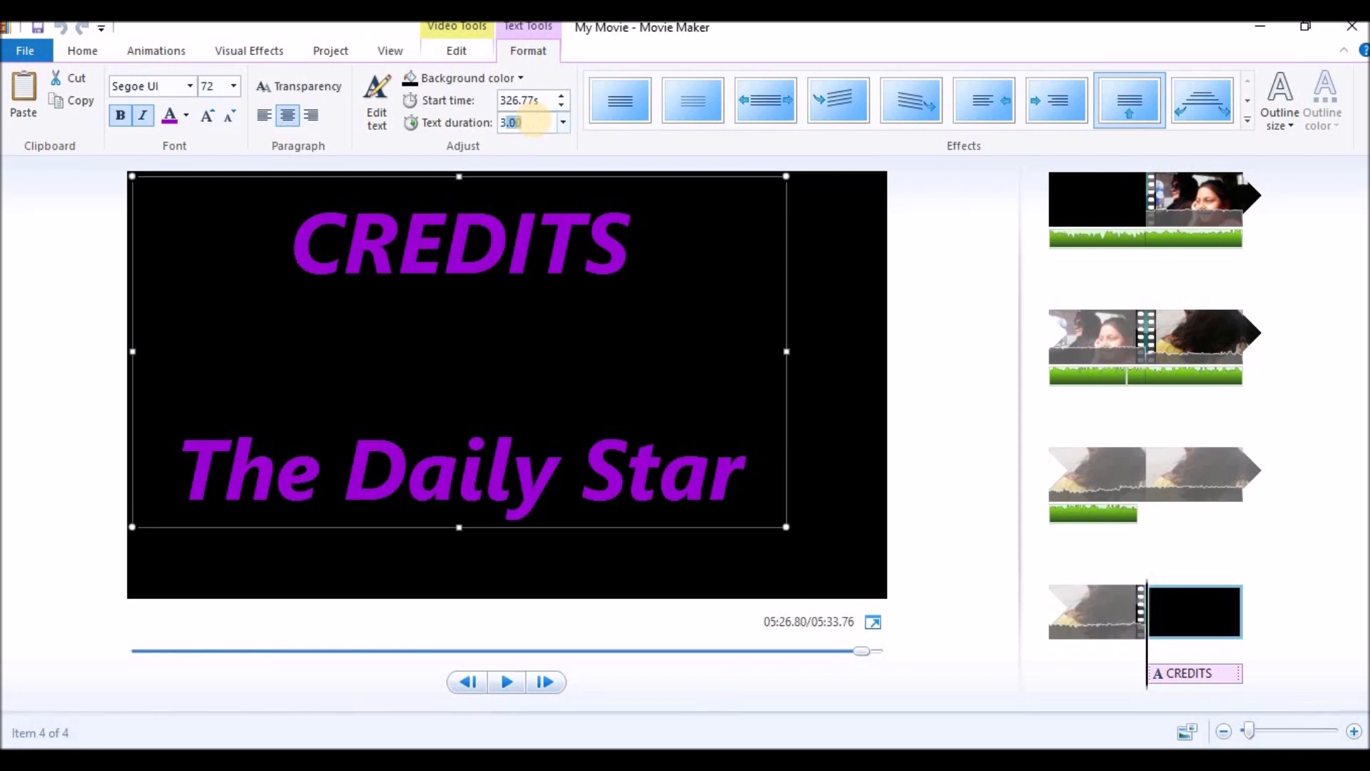
{"action": "left_click", "coordinate": [675, 139]}
{"action": "left_click", "coordinate": [518, 681]}
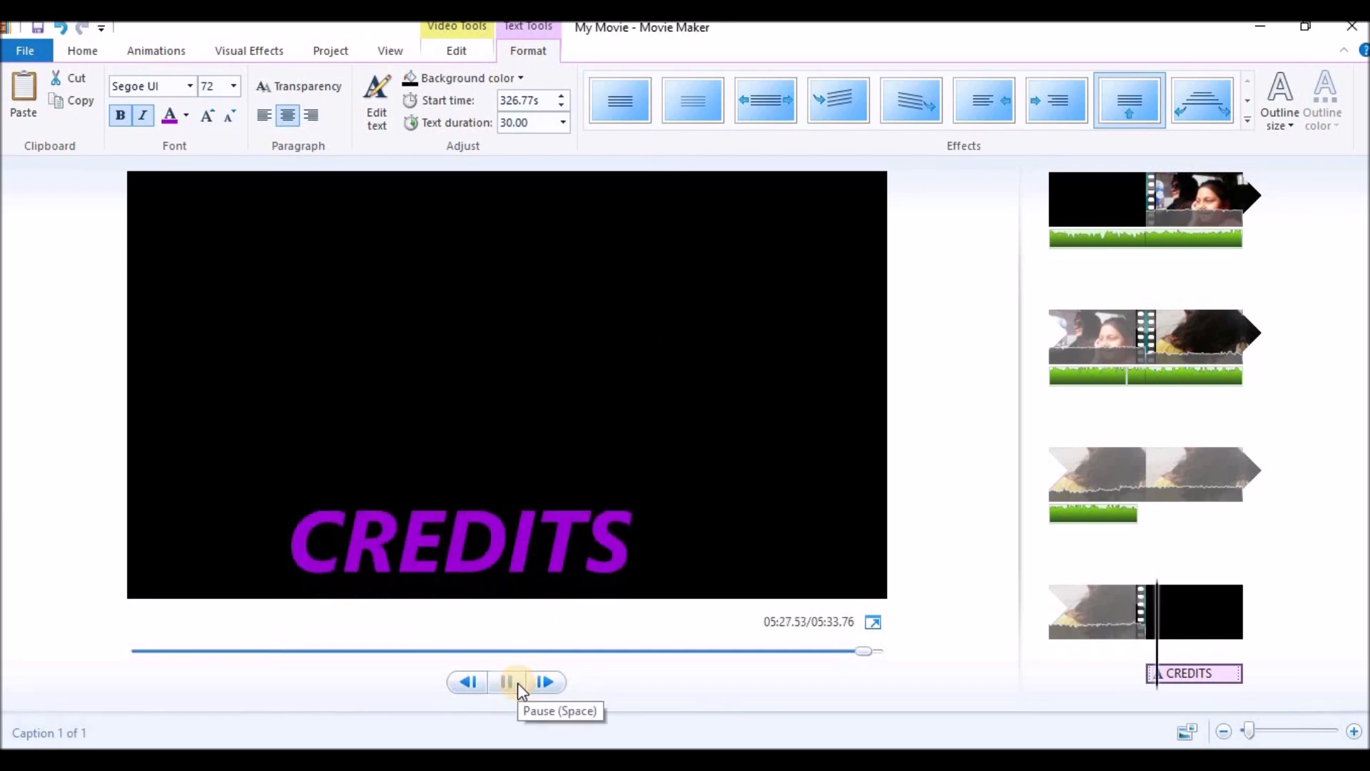
Step: Try several text effects on the credits and apply the one that moves the text leftward
{"action": "left_click", "coordinate": [710, 107]}
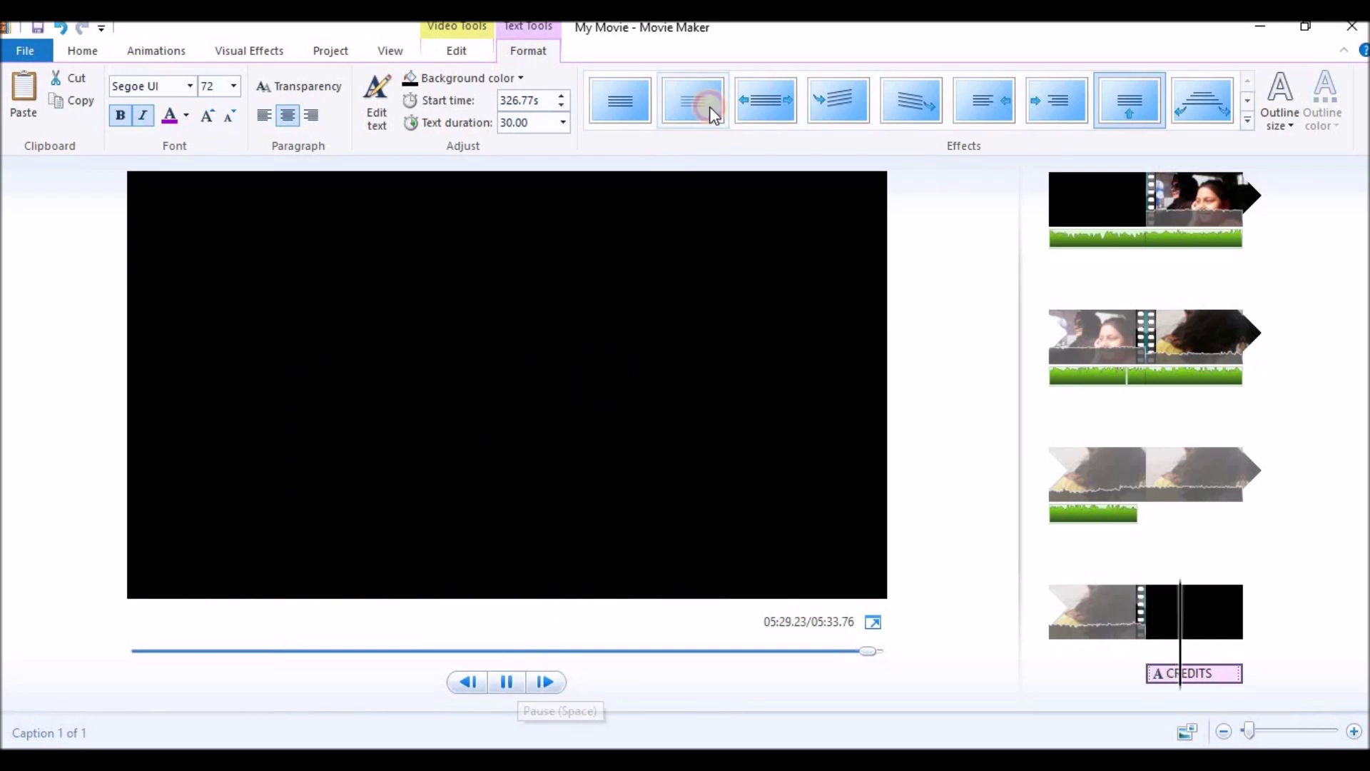
{"action": "left_click", "coordinate": [922, 97]}
{"action": "left_click", "coordinate": [983, 101]}
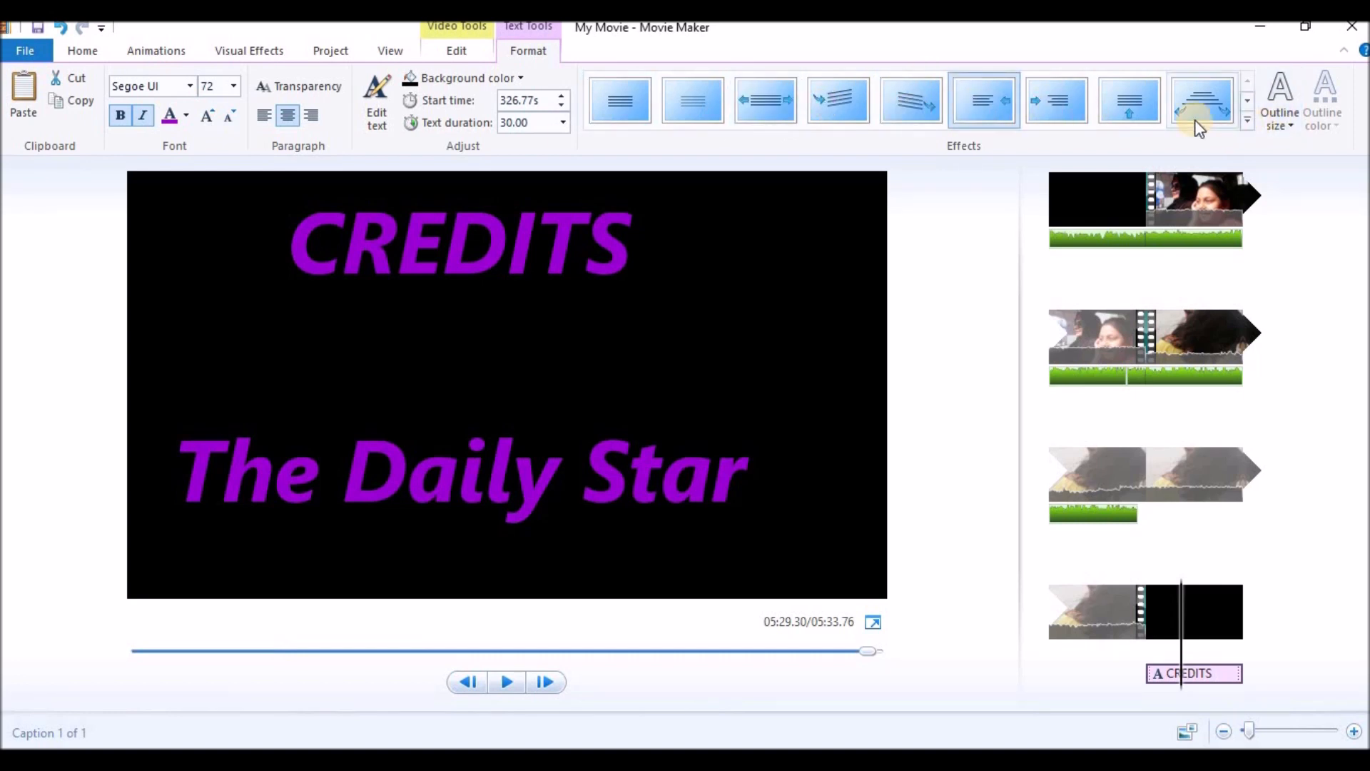
Step: Try the Extra Thick and Medium outline sizes on the credits text, and set the outline back to None
{"action": "left_click", "coordinate": [1281, 118]}
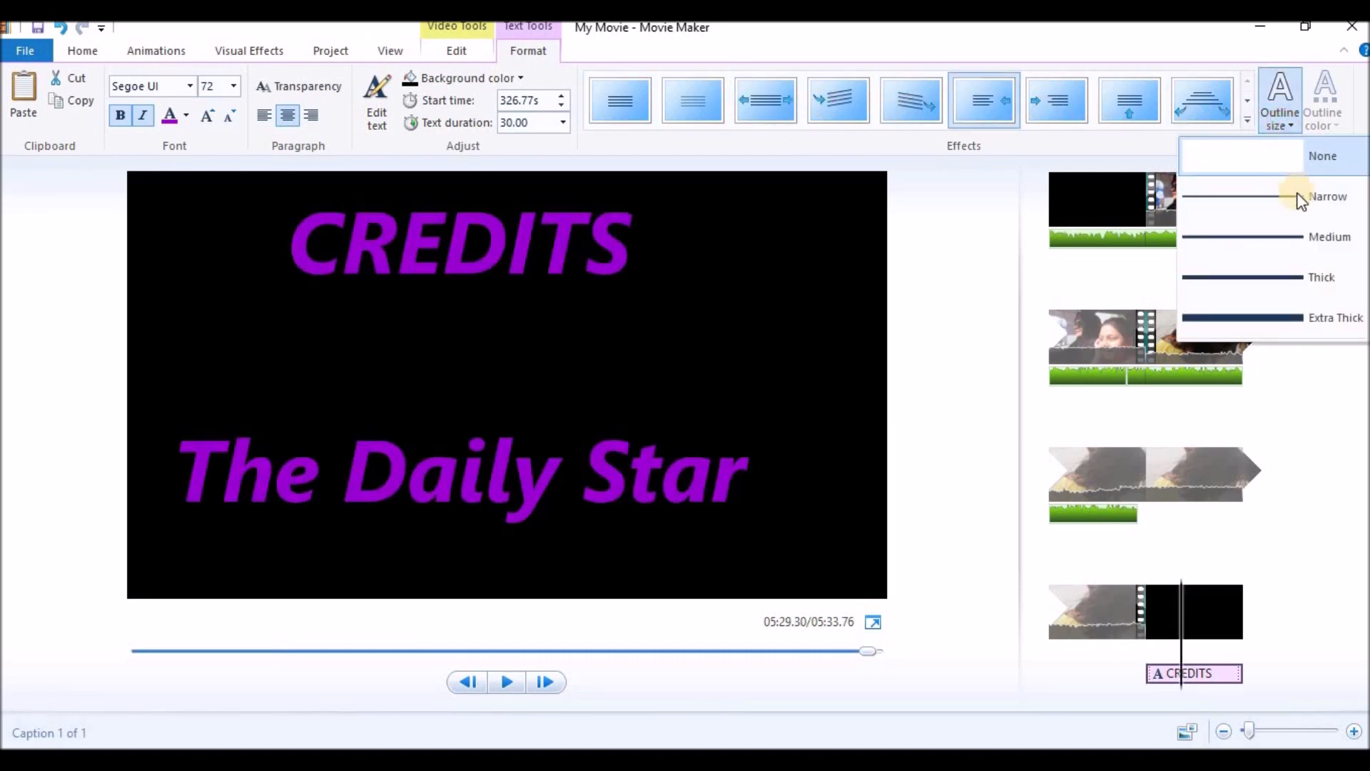
{"action": "left_click", "coordinate": [1255, 317]}
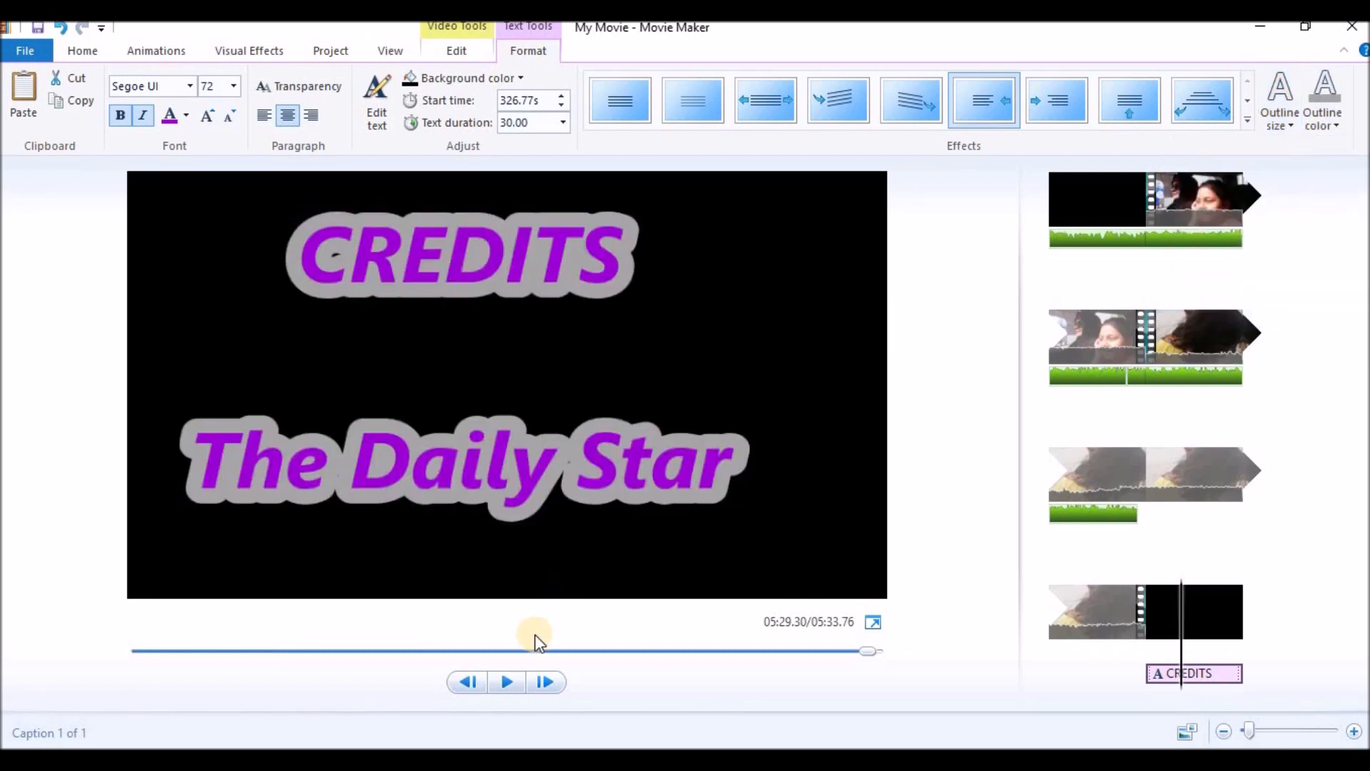
{"action": "left_click", "coordinate": [1292, 116]}
{"action": "left_click", "coordinate": [1313, 223]}
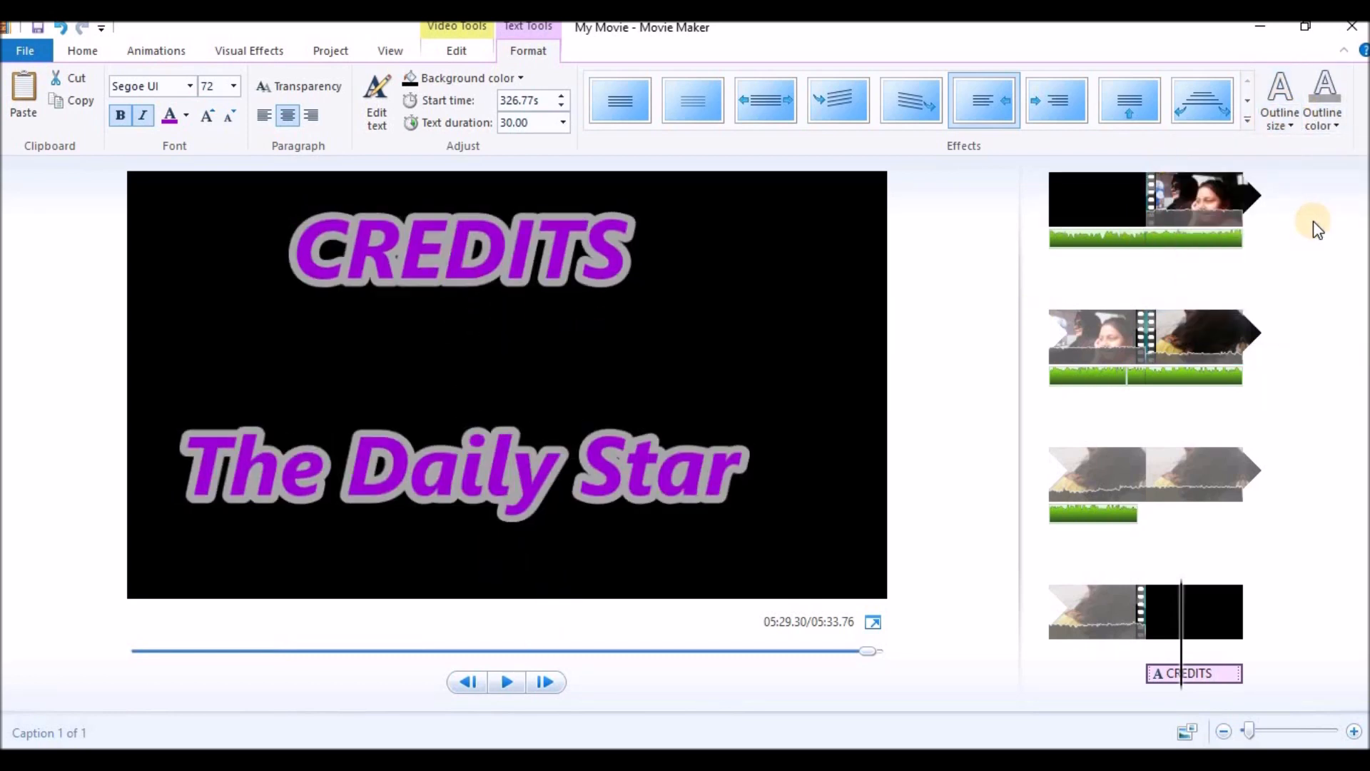
{"action": "left_click", "coordinate": [1281, 116]}
{"action": "left_click", "coordinate": [1309, 159]}
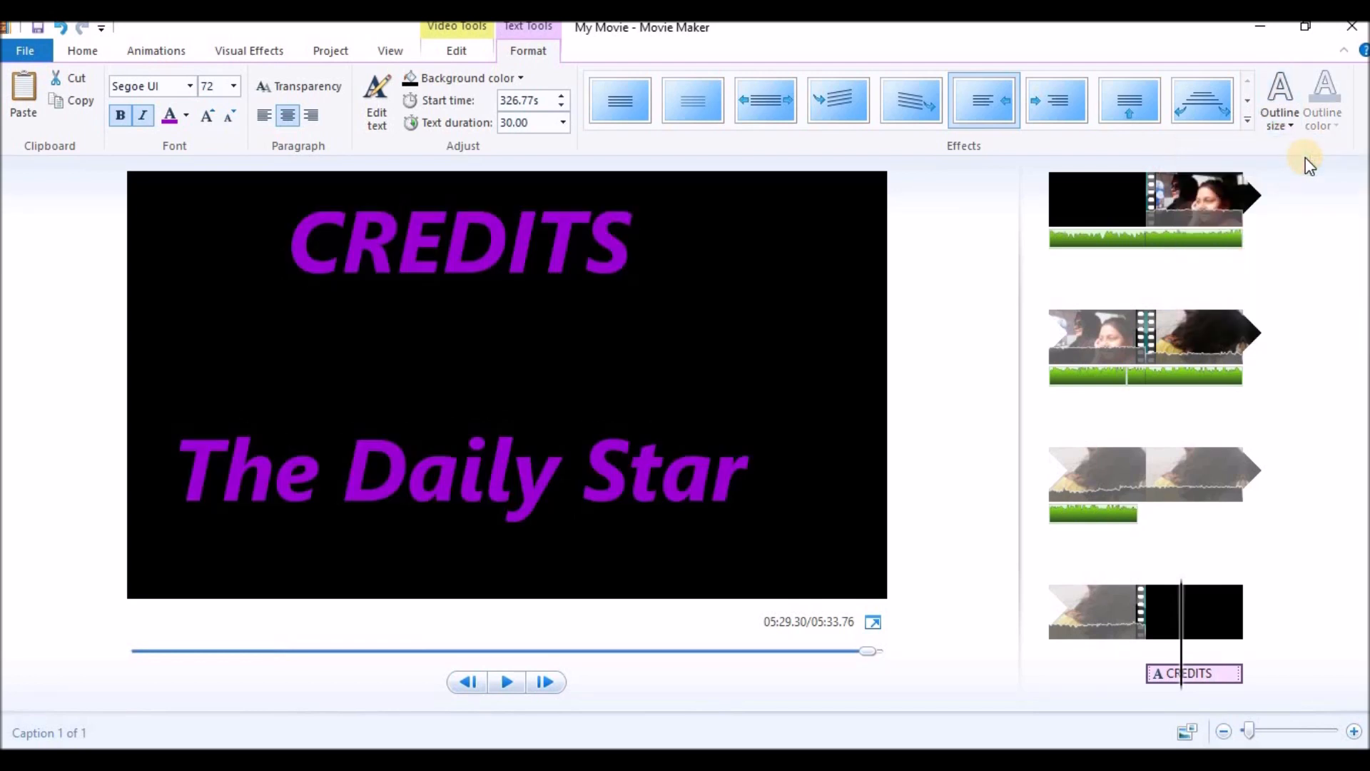
Step: Preview the credits clip and delete its credits text, leaving the black clip in place
{"action": "left_click", "coordinate": [511, 687]}
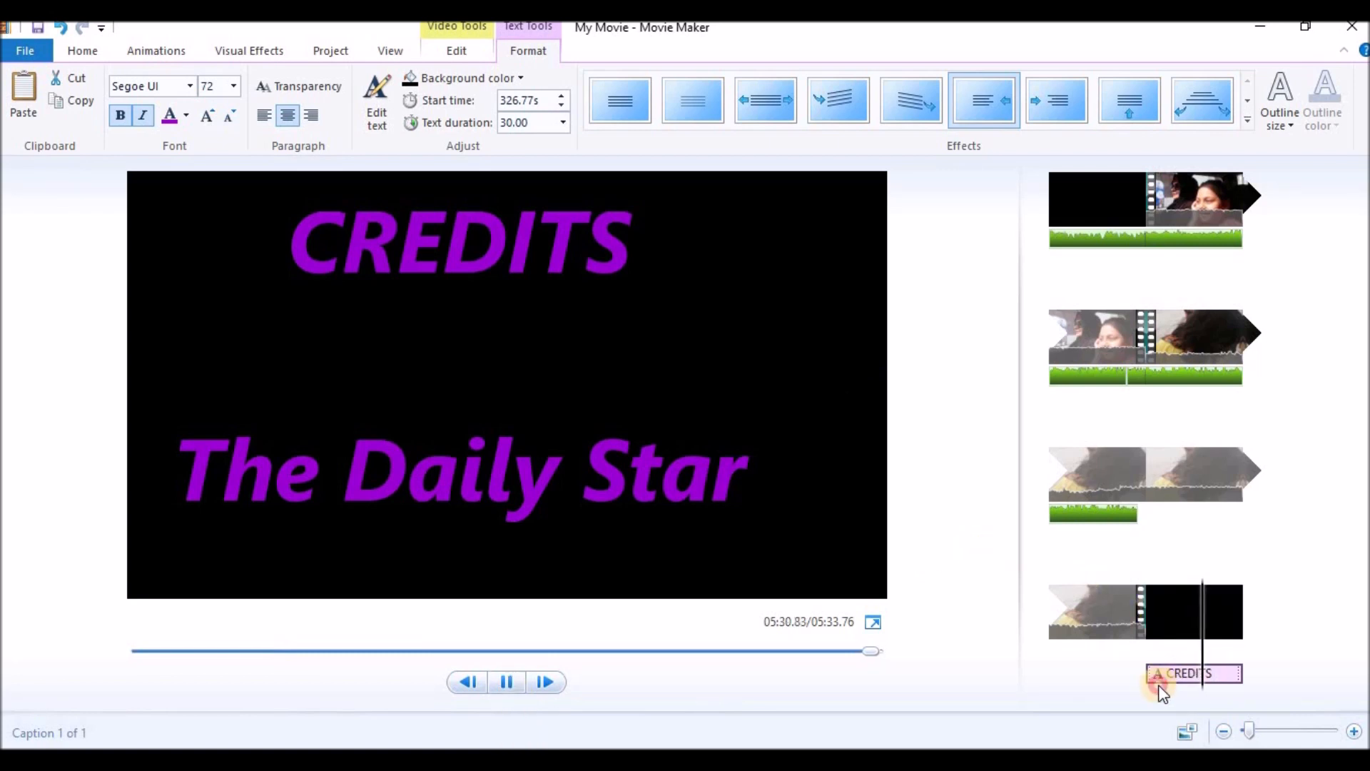
{"action": "key", "text": "Delete"}
{"action": "left_click", "coordinate": [107, 51]}
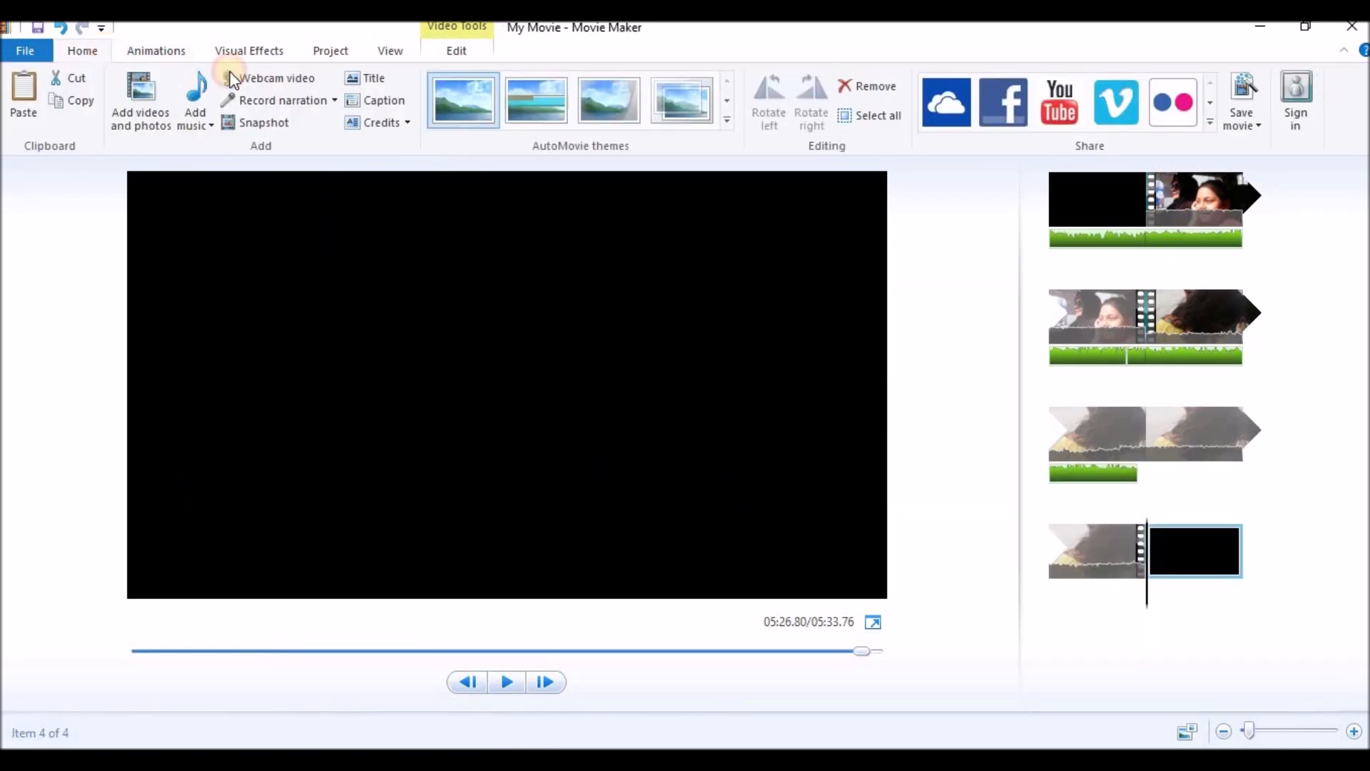
Step: Delete the black title clip at the start of the timeline
{"action": "left_click", "coordinate": [448, 99]}
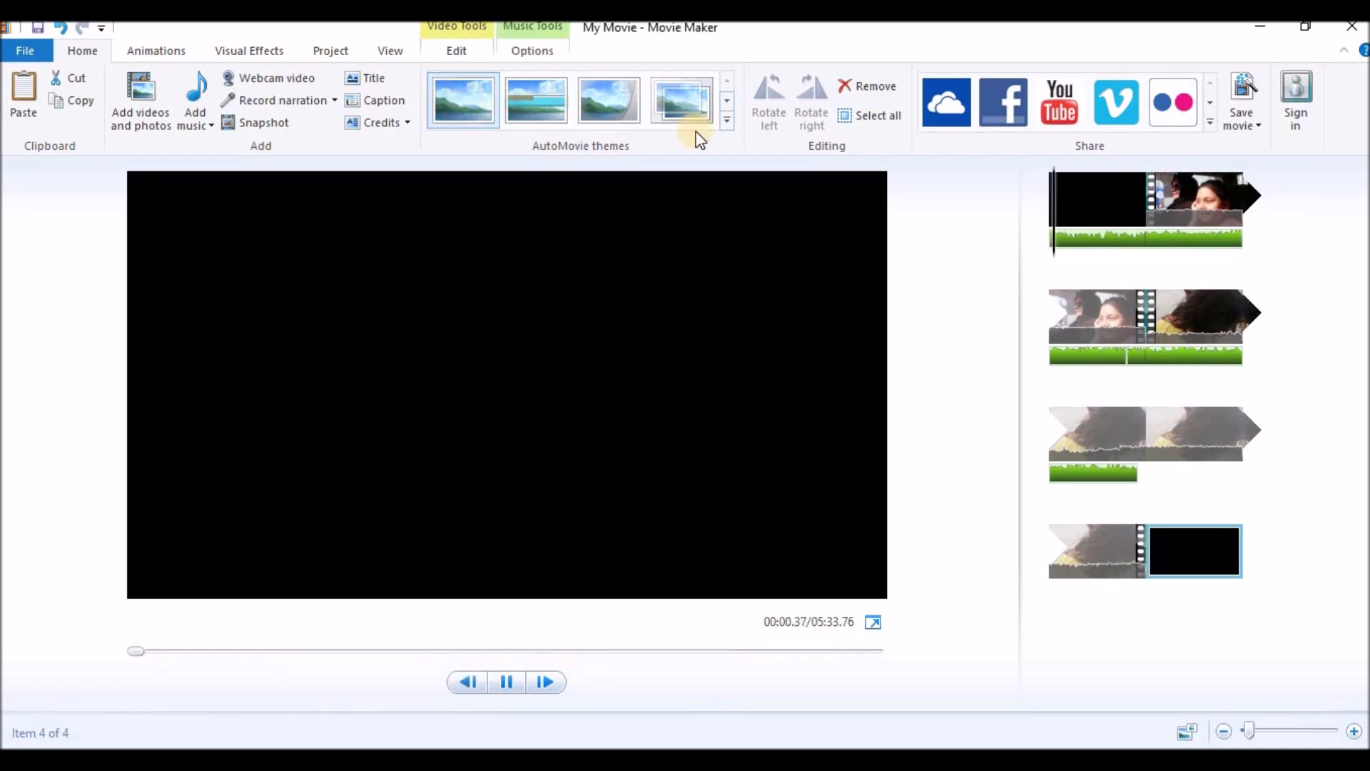
{"action": "left_click", "coordinate": [1095, 194]}
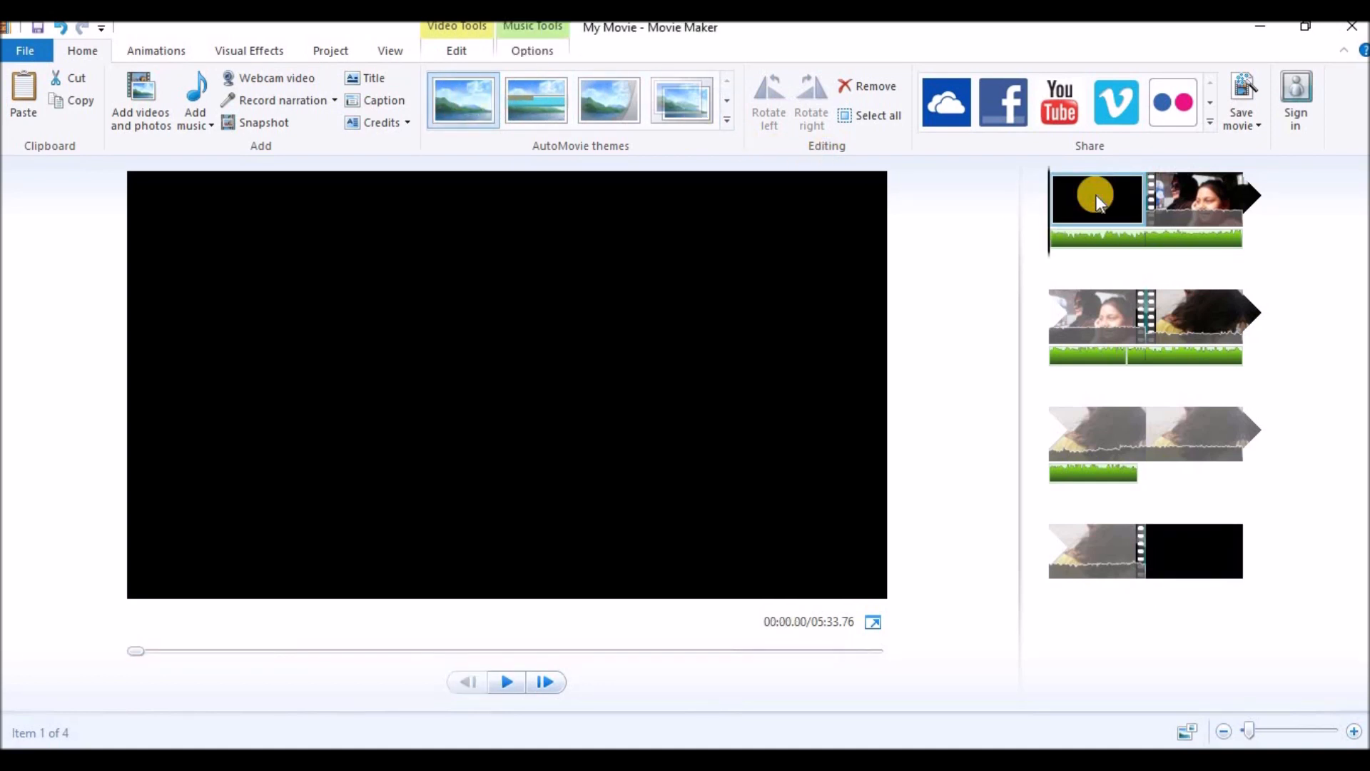
{"action": "key", "text": "Delete"}
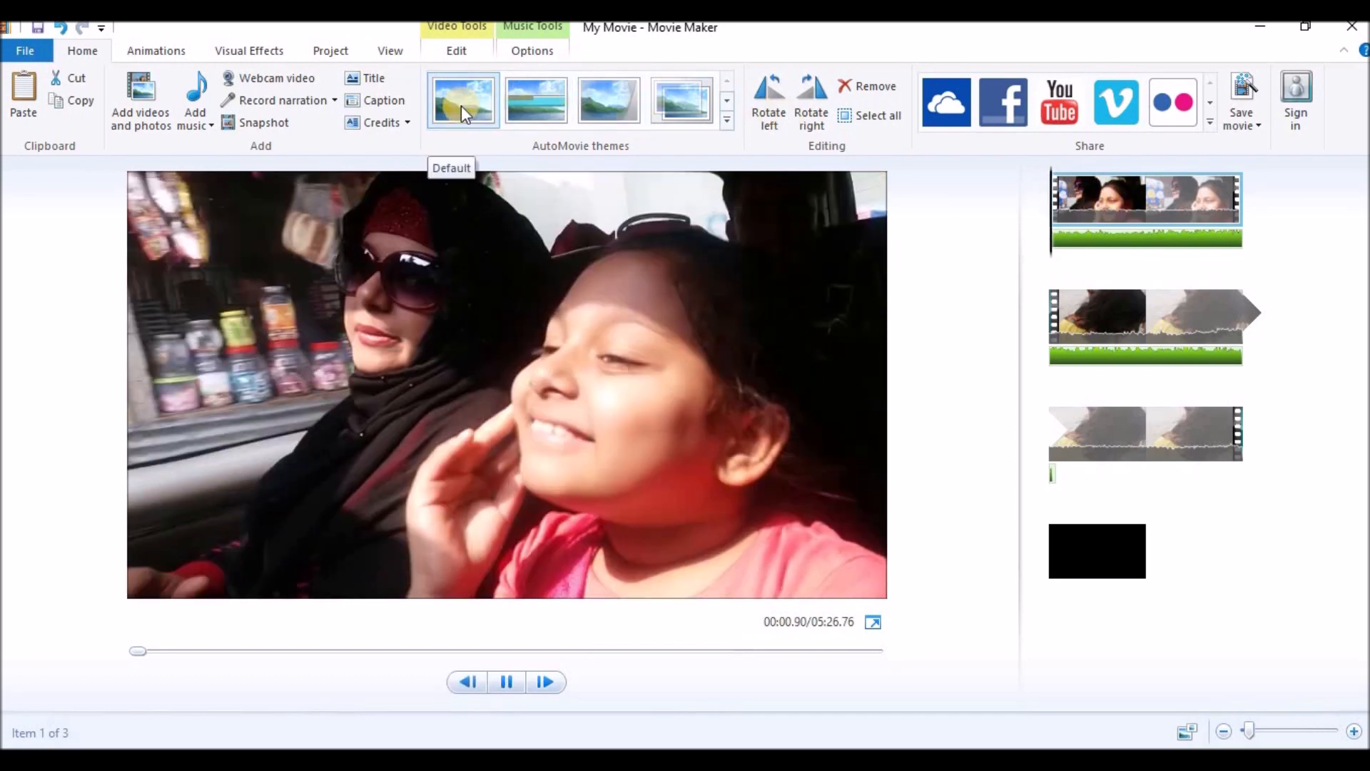
Step: Try the Contemporary and Fade AutoMovie themes, and apply the sepia-toned theme with director, starring and location credits
{"action": "left_click", "coordinate": [527, 97]}
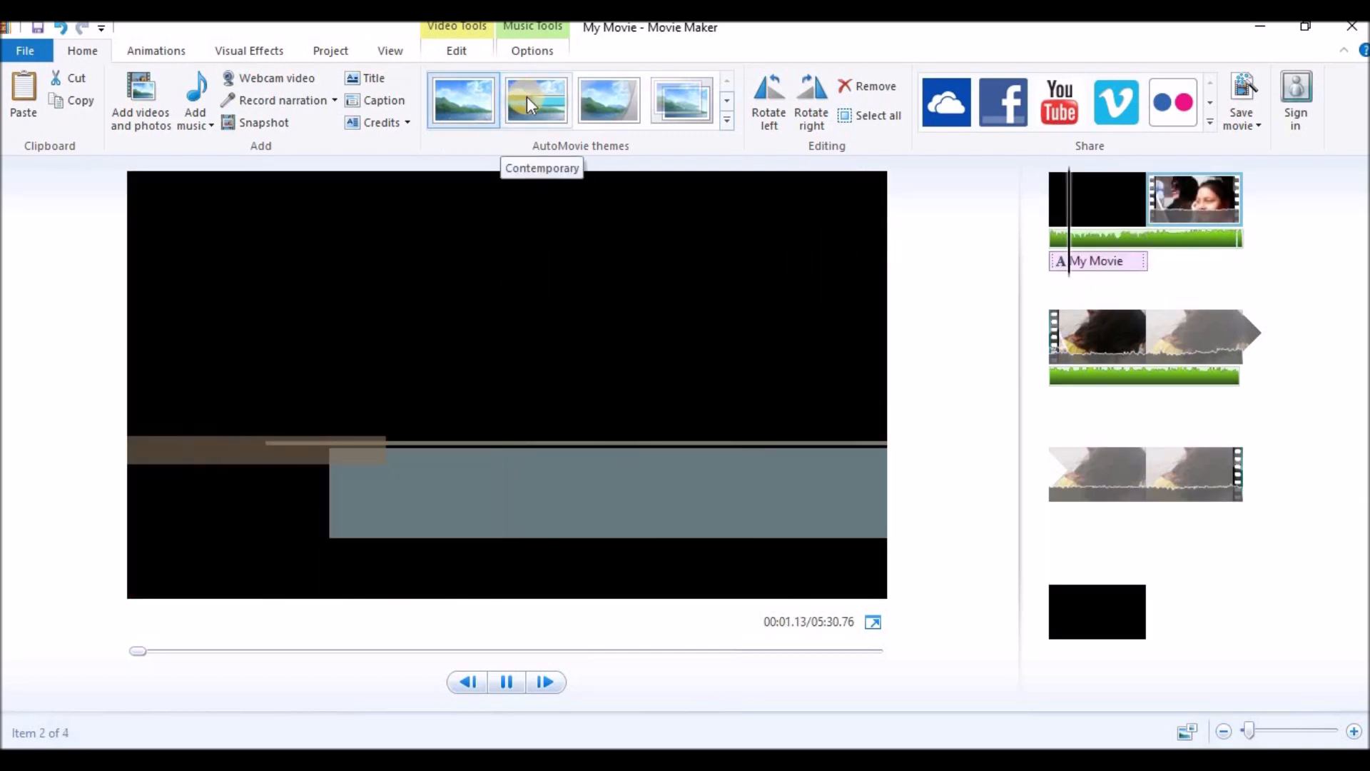
{"action": "left_click", "coordinate": [628, 83]}
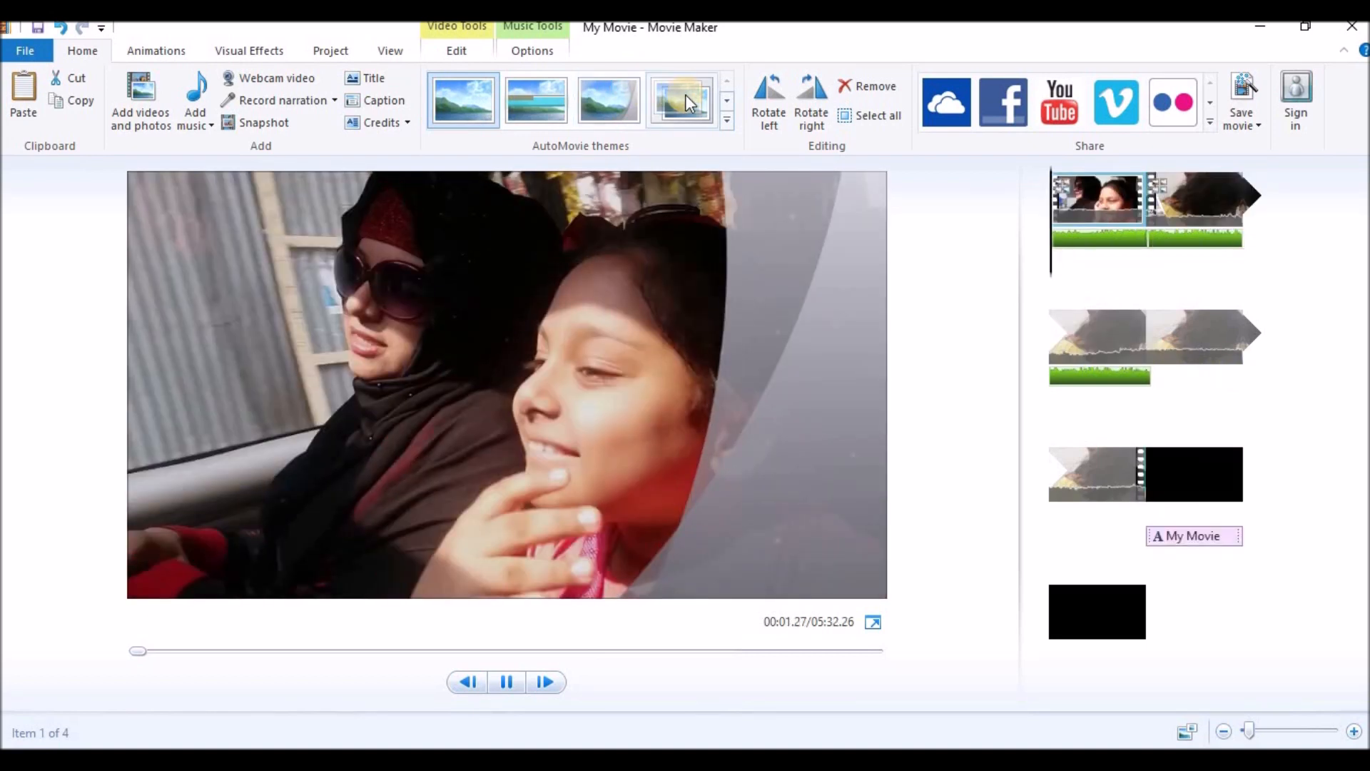
{"action": "left_click", "coordinate": [685, 94]}
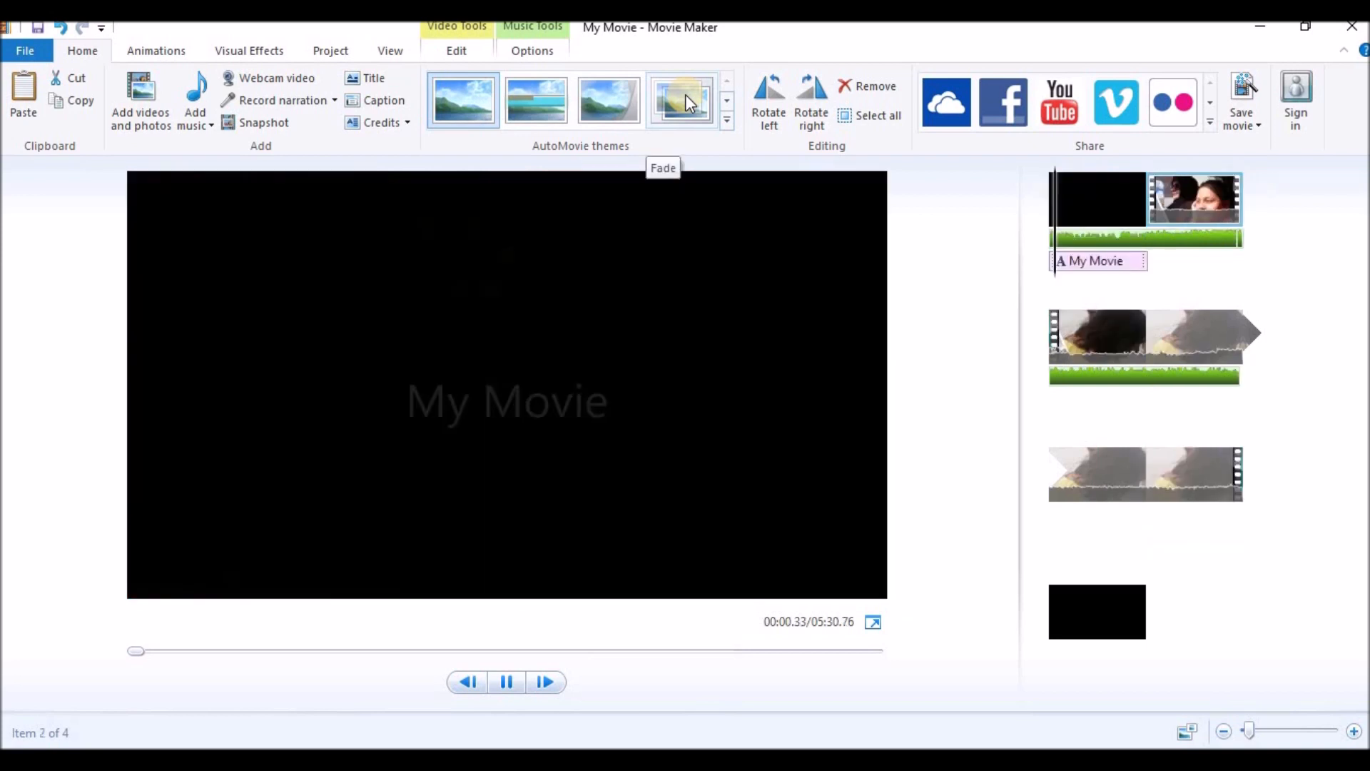
{"action": "left_click", "coordinate": [730, 96]}
{"action": "left_click", "coordinate": [615, 111]}
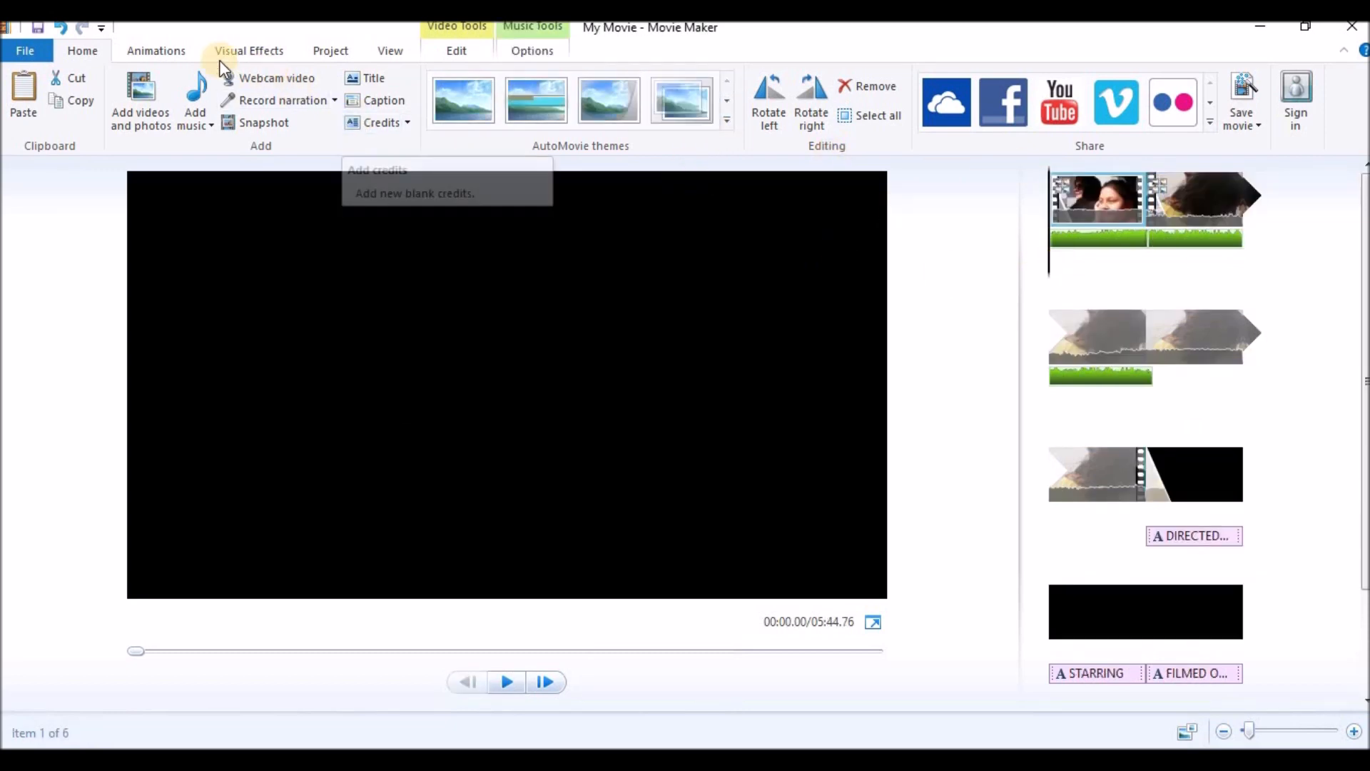
Step: Try the vertical-strip transition on the second timeline item and play it
{"action": "left_click", "coordinate": [163, 51]}
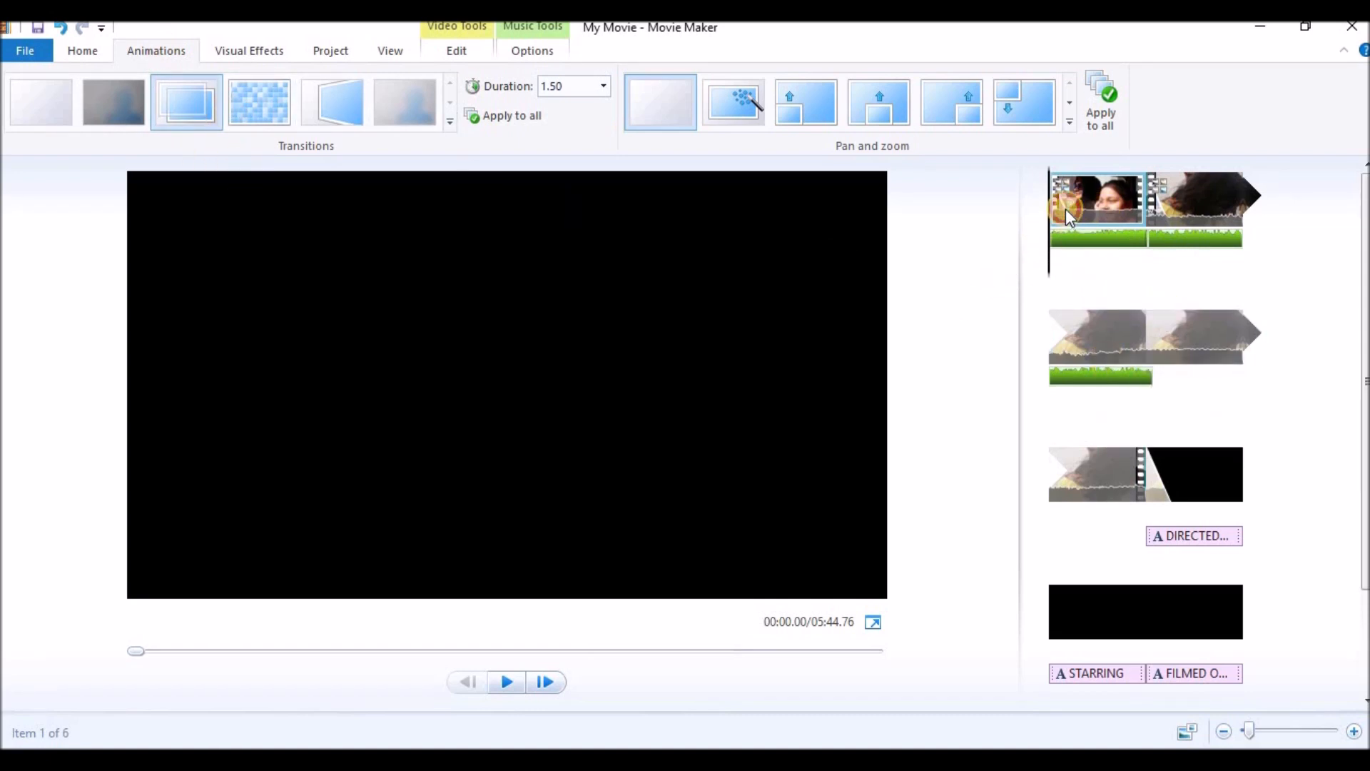
{"action": "left_click", "coordinate": [1197, 209]}
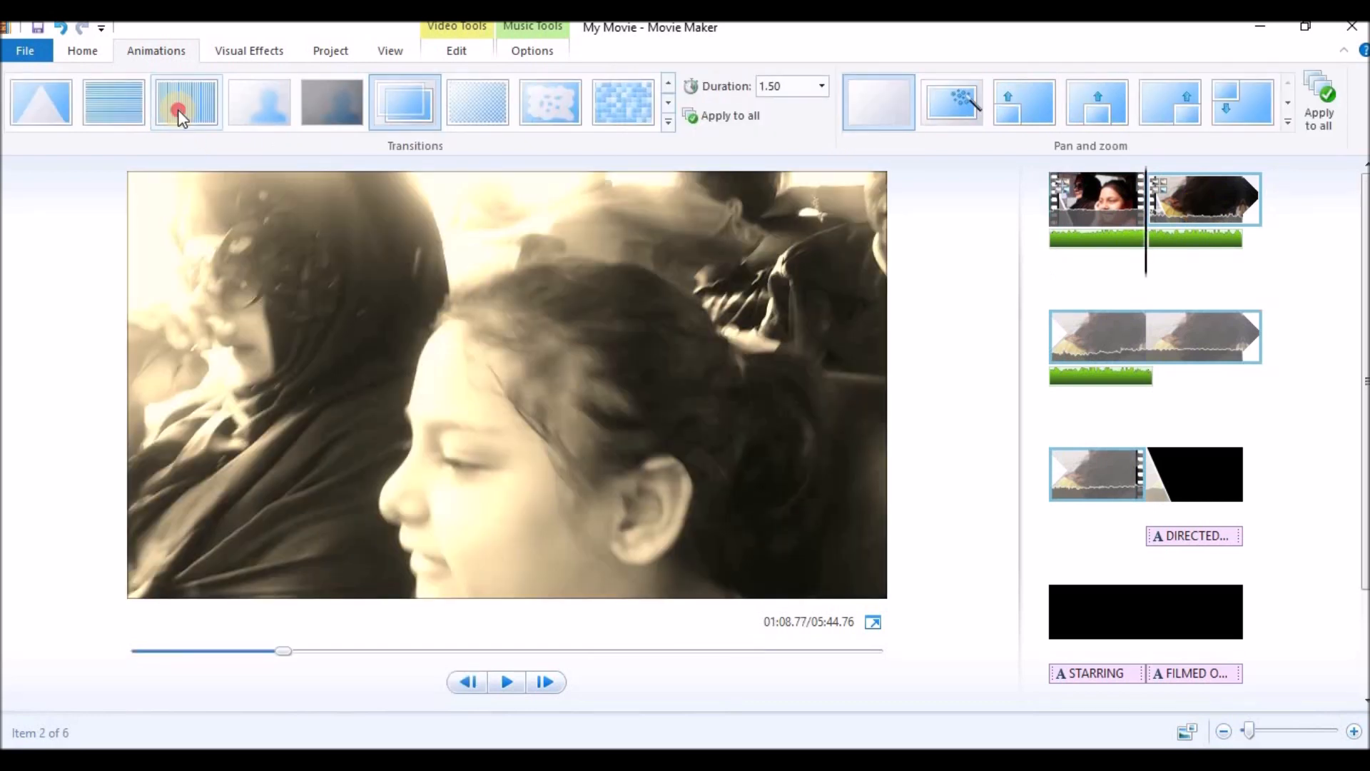
{"action": "left_click", "coordinate": [178, 109]}
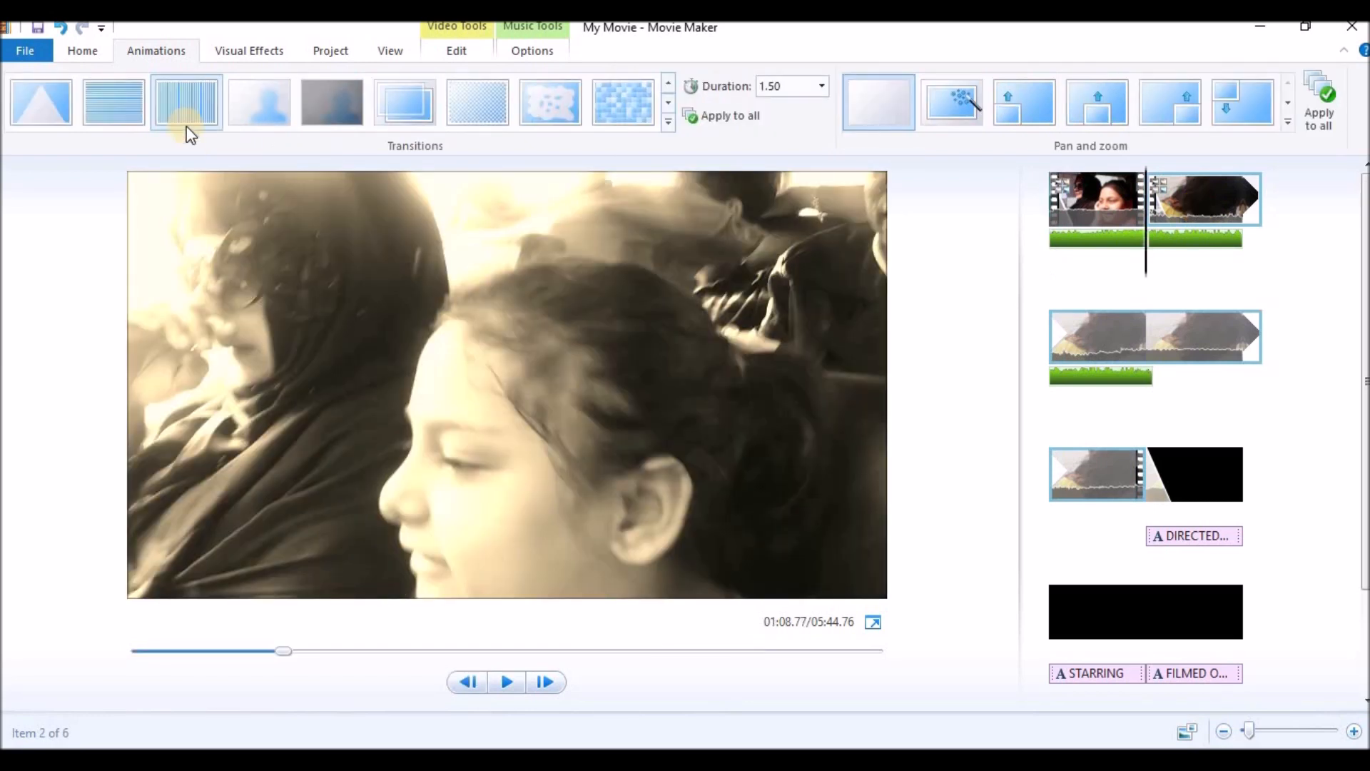
{"action": "left_click", "coordinate": [525, 682]}
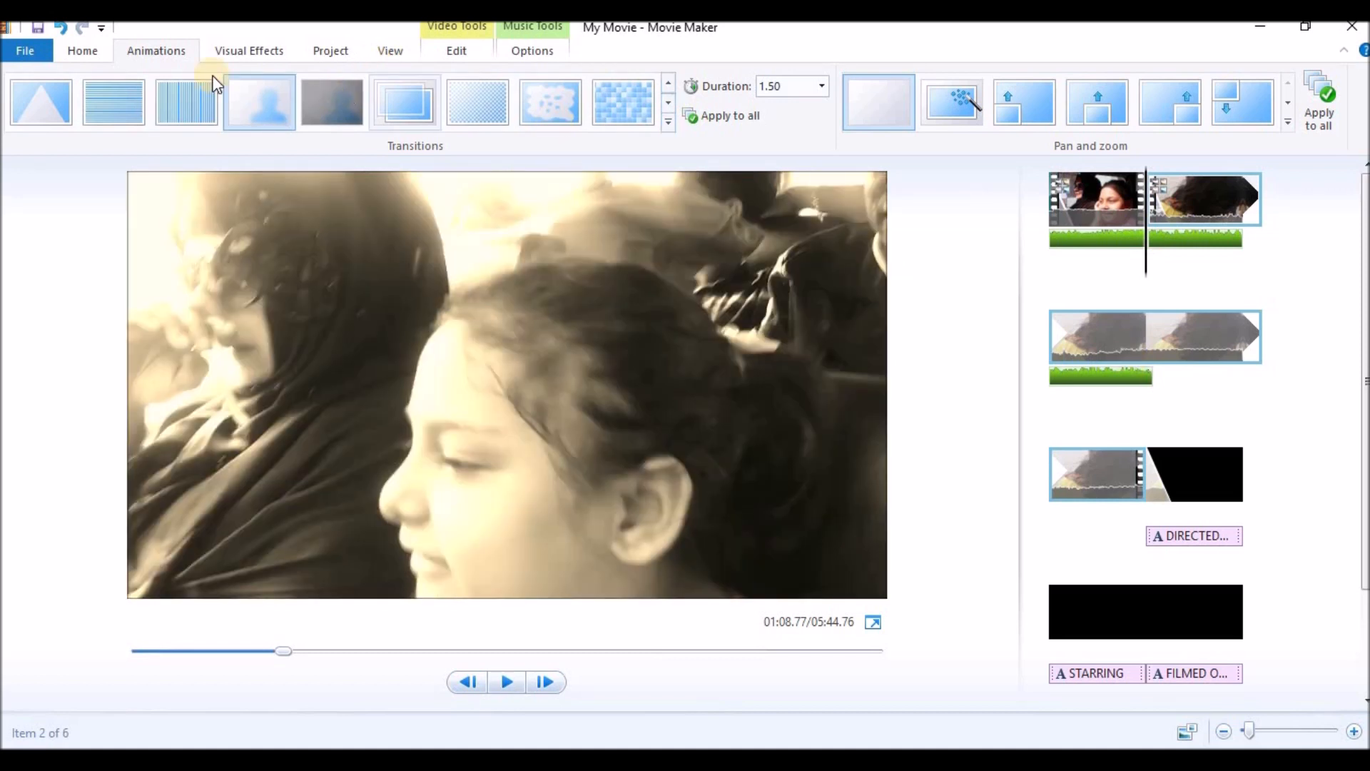
Step: Remove the AutoMovie theme from the movie by applying the no-theme option, and check the first clip
{"action": "left_click", "coordinate": [83, 50]}
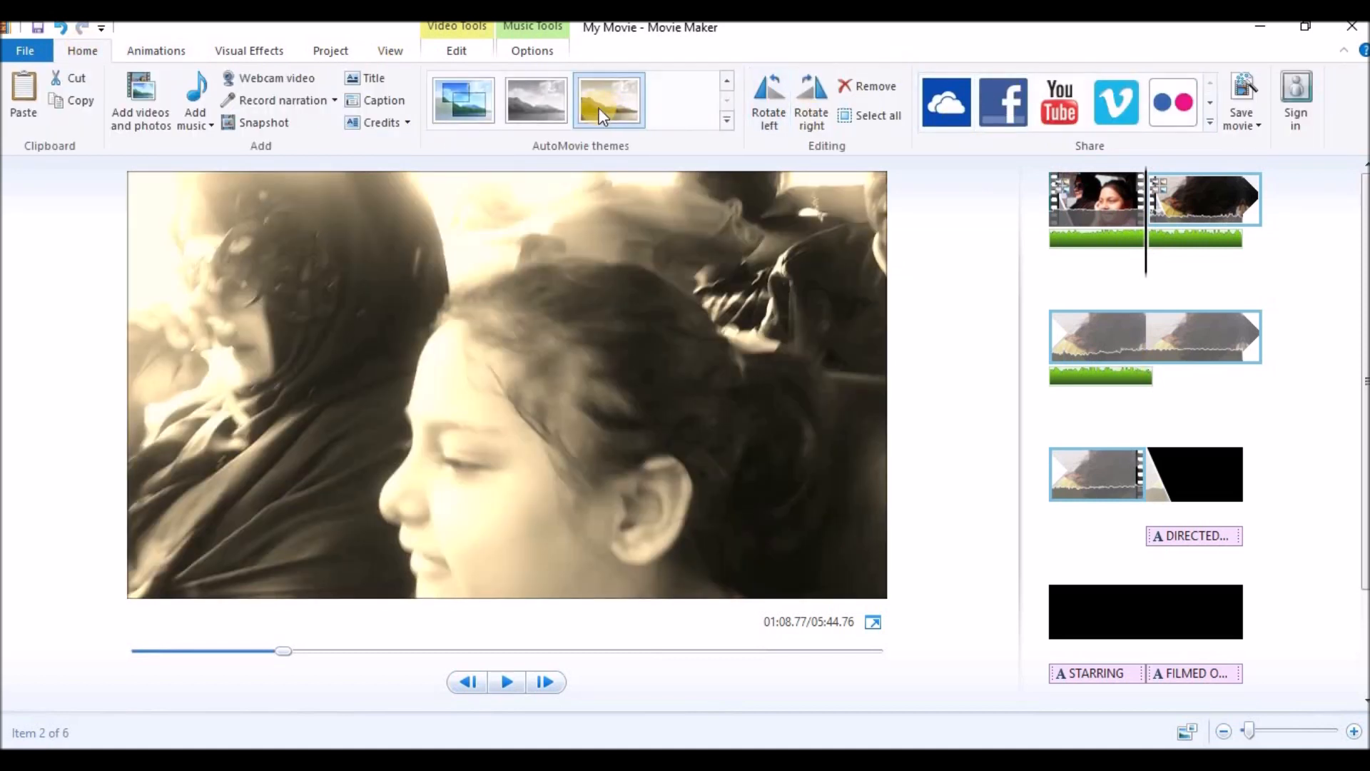
{"action": "left_click", "coordinate": [724, 72]}
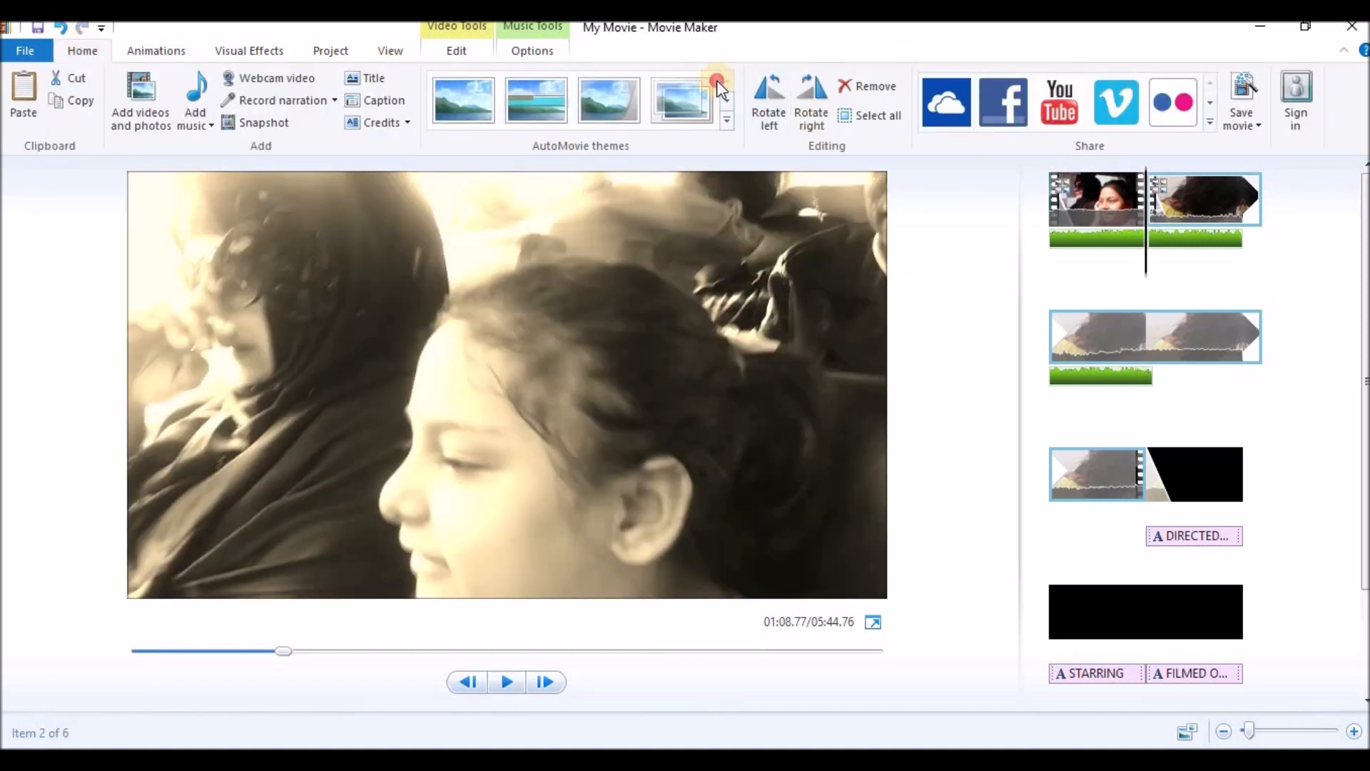
{"action": "left_click", "coordinate": [456, 88]}
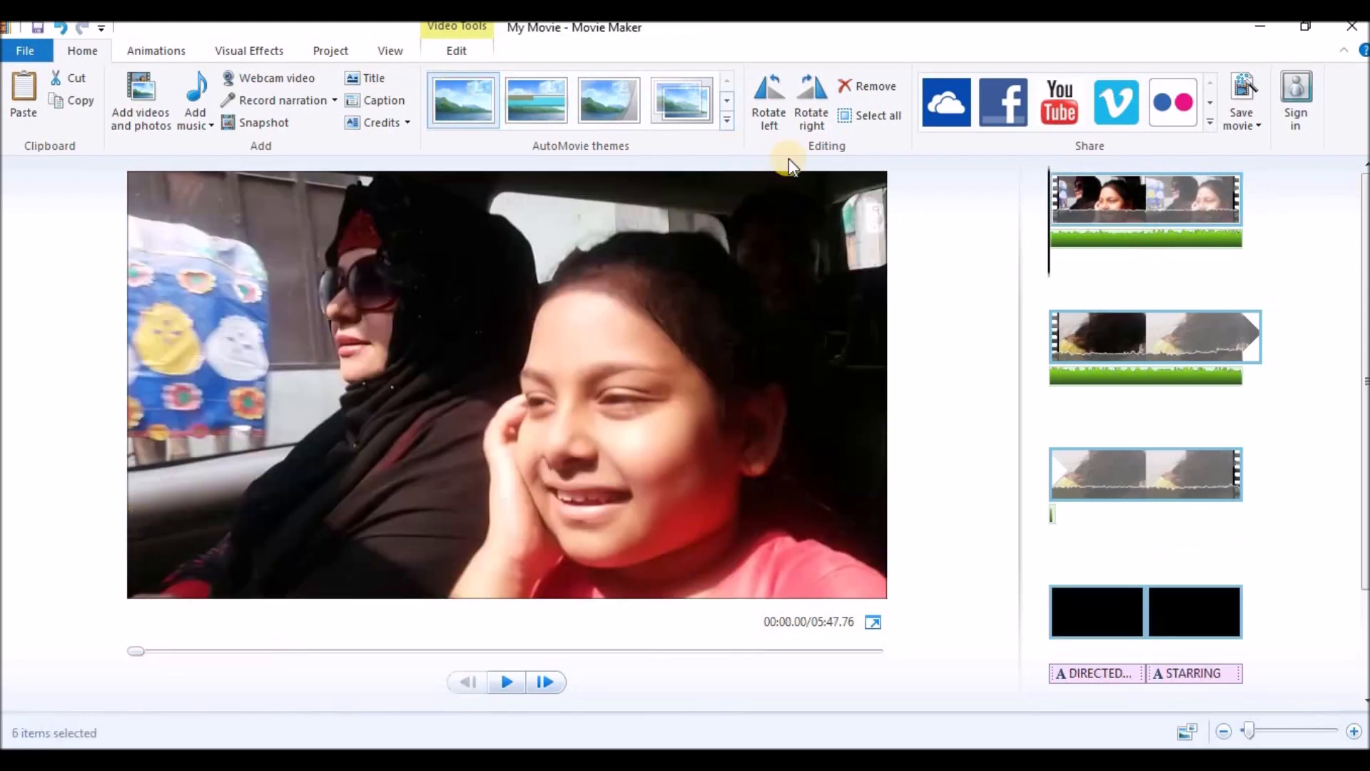
{"action": "left_click", "coordinate": [1074, 198]}
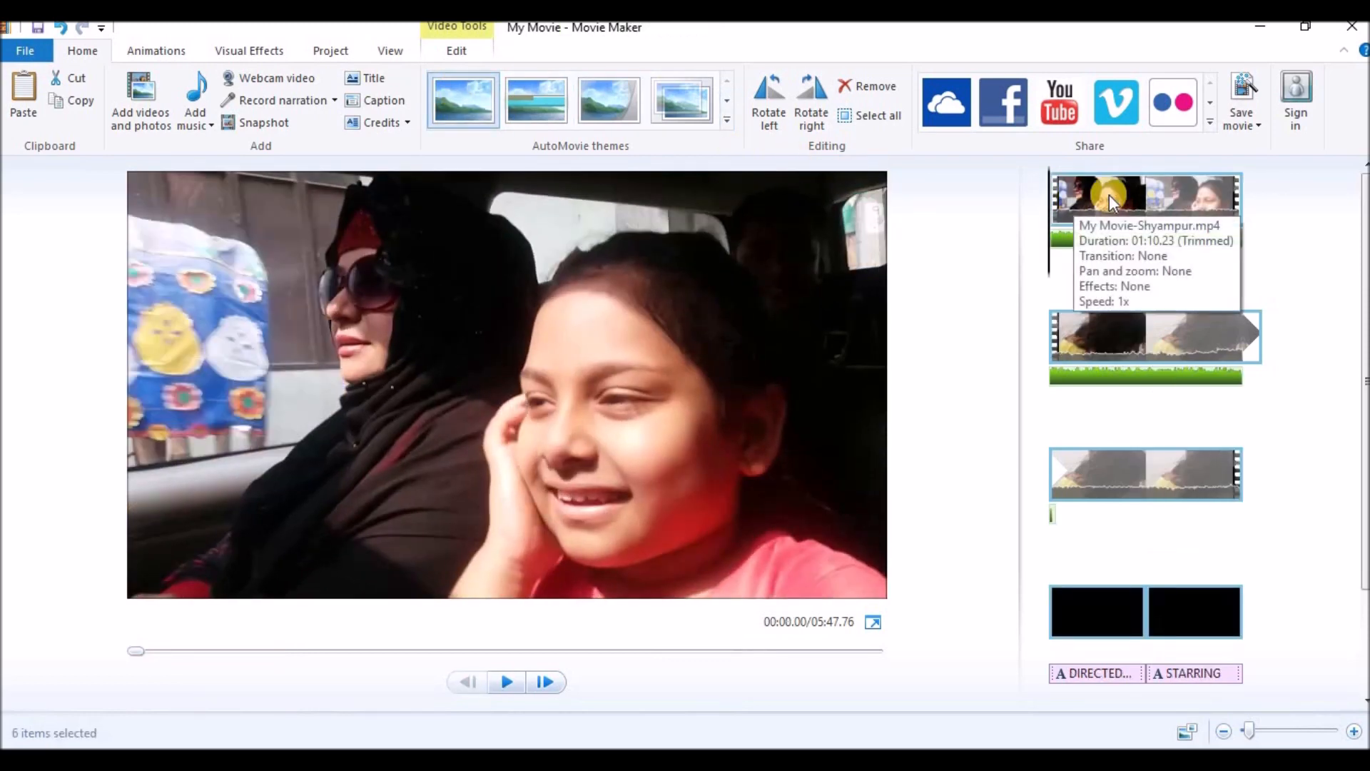
{"action": "left_click", "coordinate": [541, 106]}
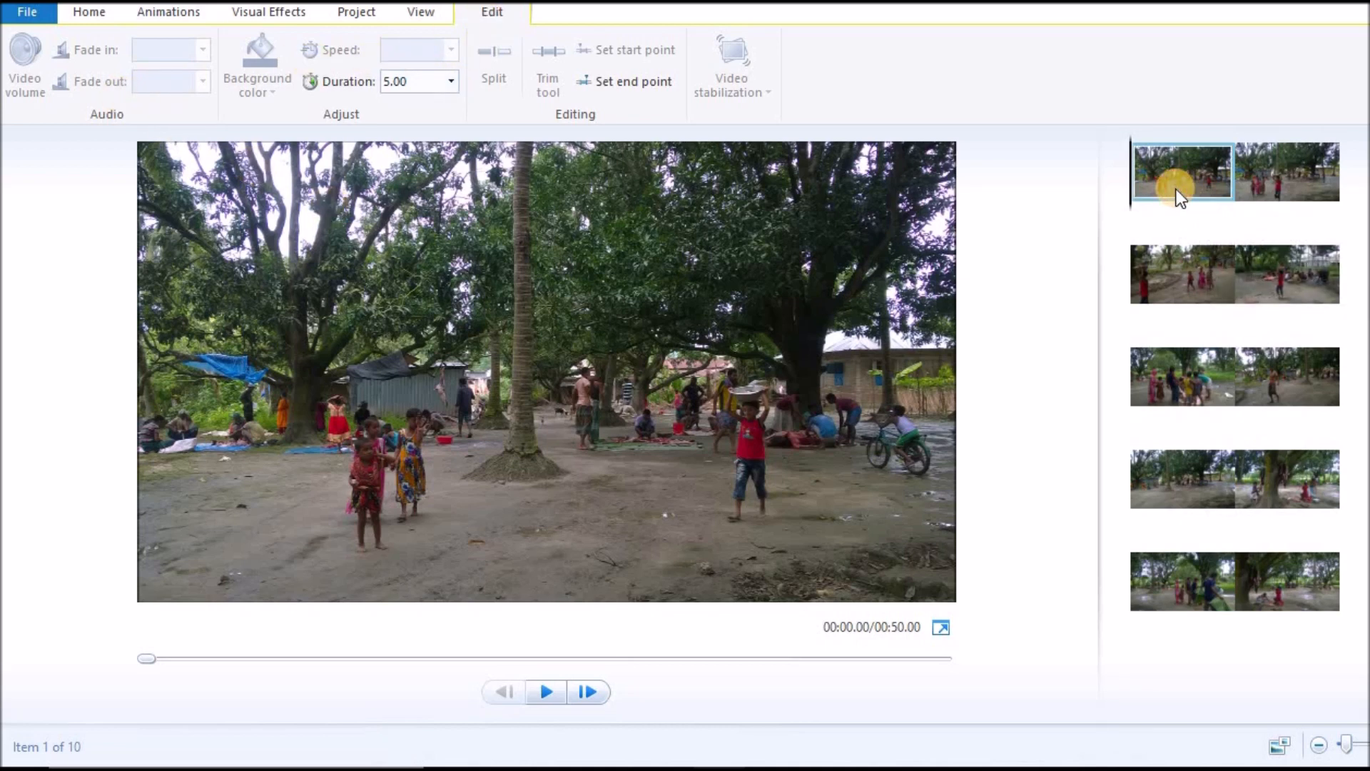
Step: Set the duration of all ten photos to 7.00 seconds
{"action": "key", "text": "ctrl+a"}
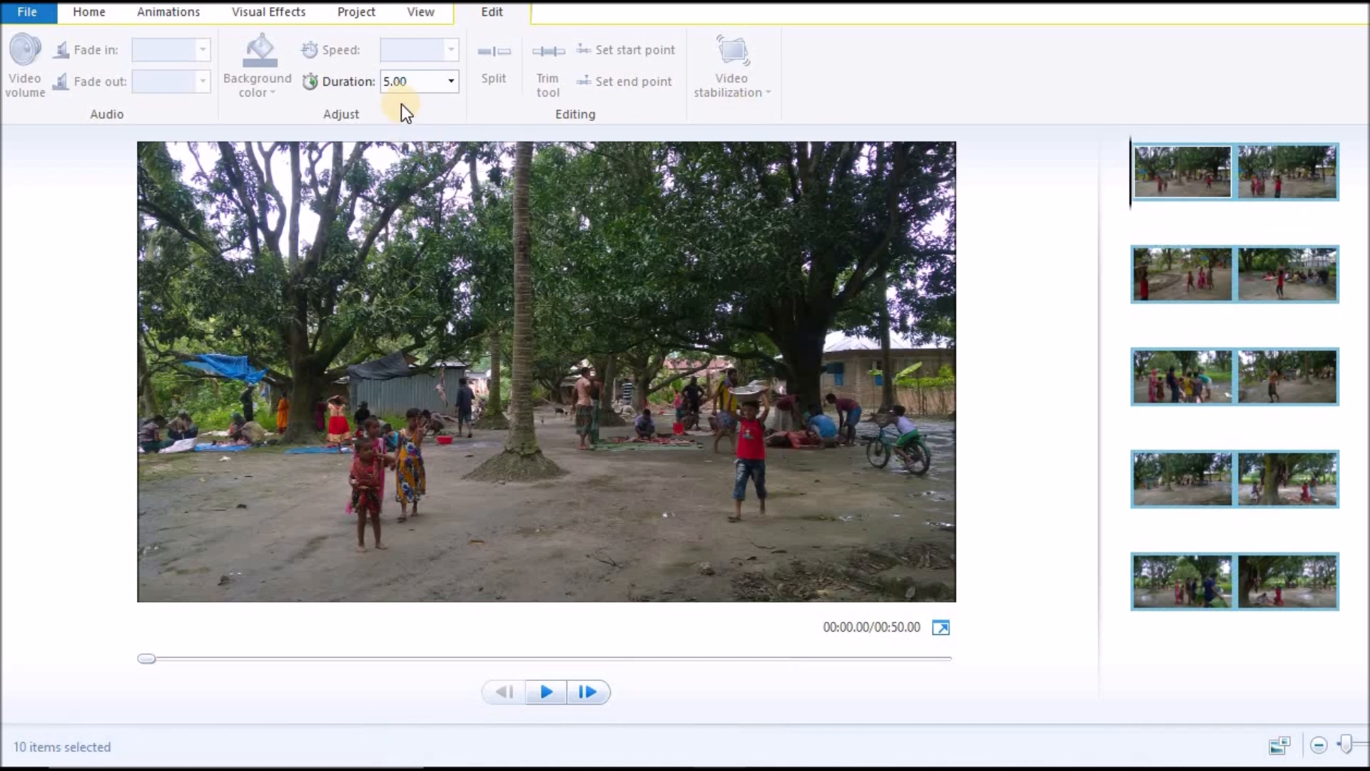
{"action": "left_click", "coordinate": [415, 85]}
{"action": "type", "text": "7.00"}
{"action": "key", "text": "Return"}
Step: Try a 15.00-second duration on all the photos and set it back to 7 seconds
{"action": "left_click", "coordinate": [421, 88]}
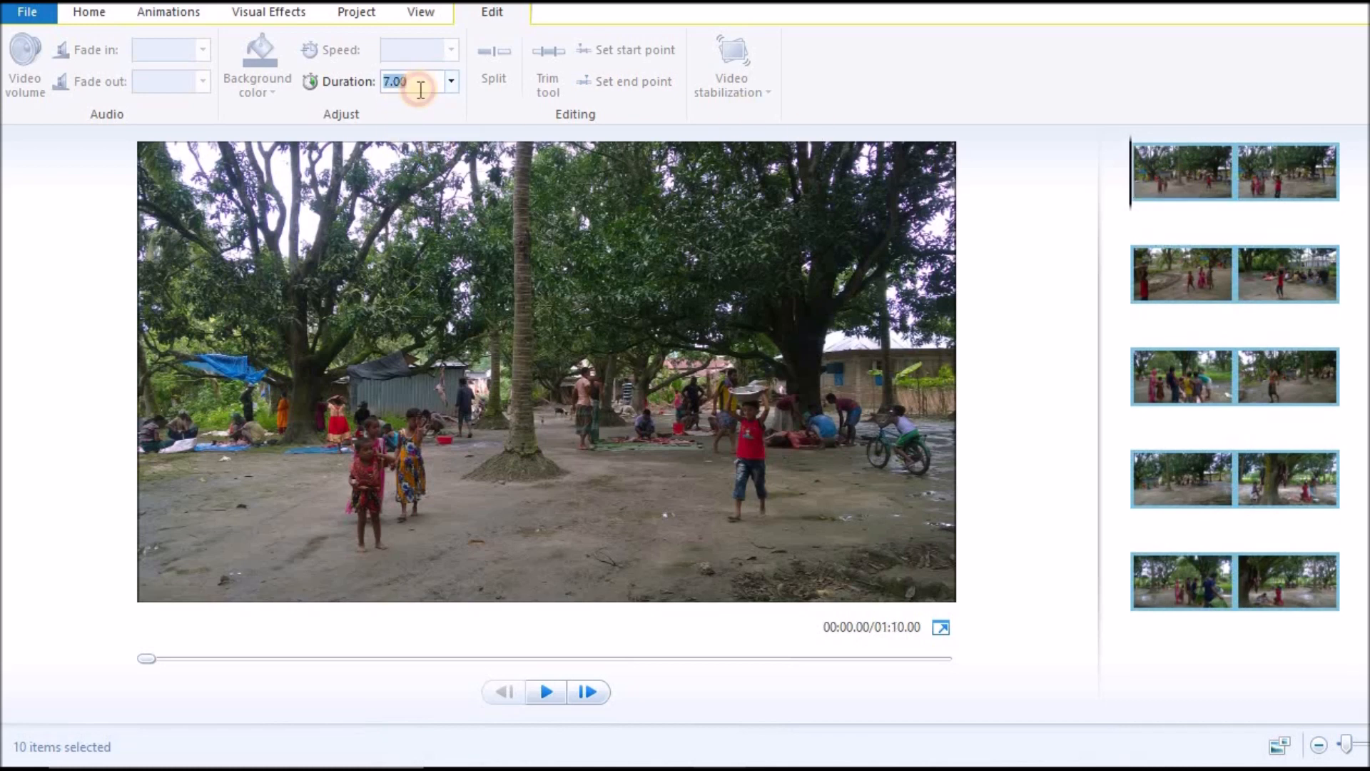
{"action": "type", "text": "15.00"}
{"action": "key", "text": "Return"}
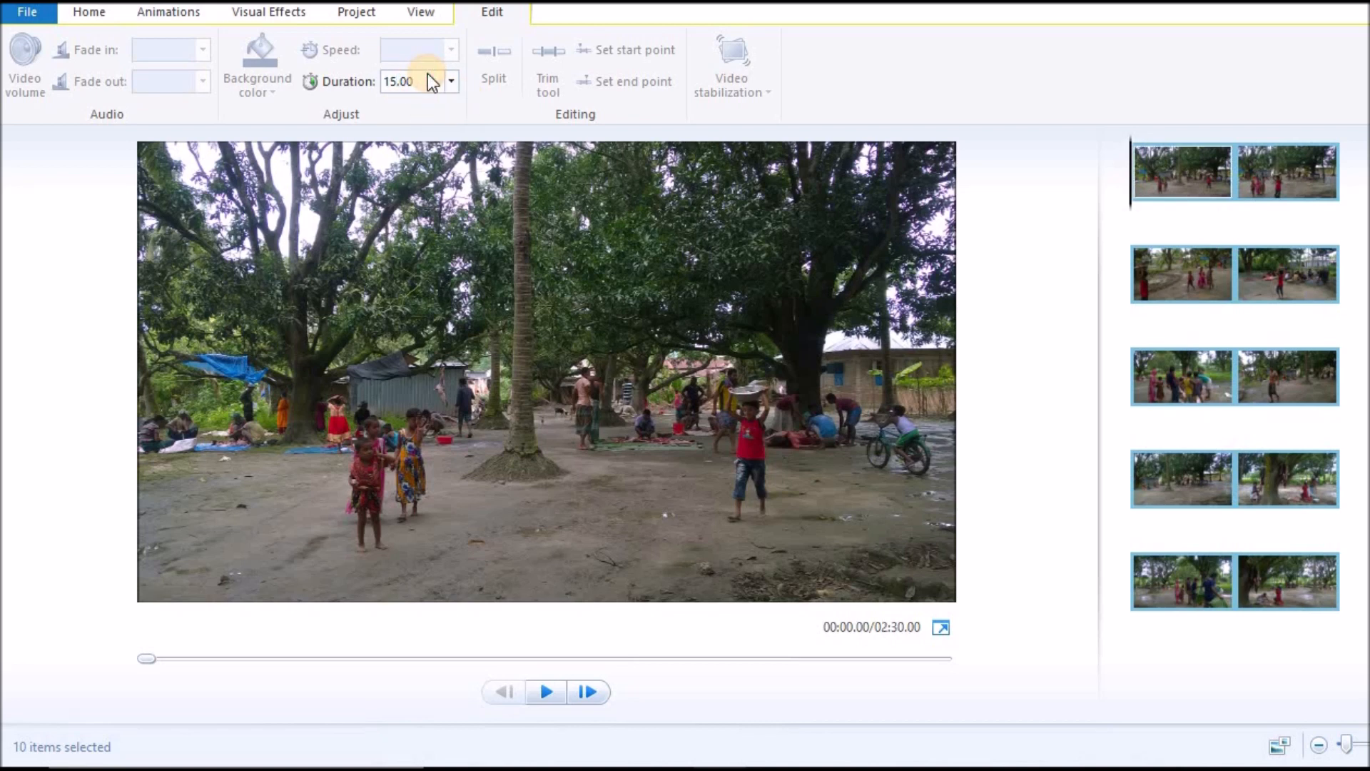
{"action": "left_click", "coordinate": [428, 84]}
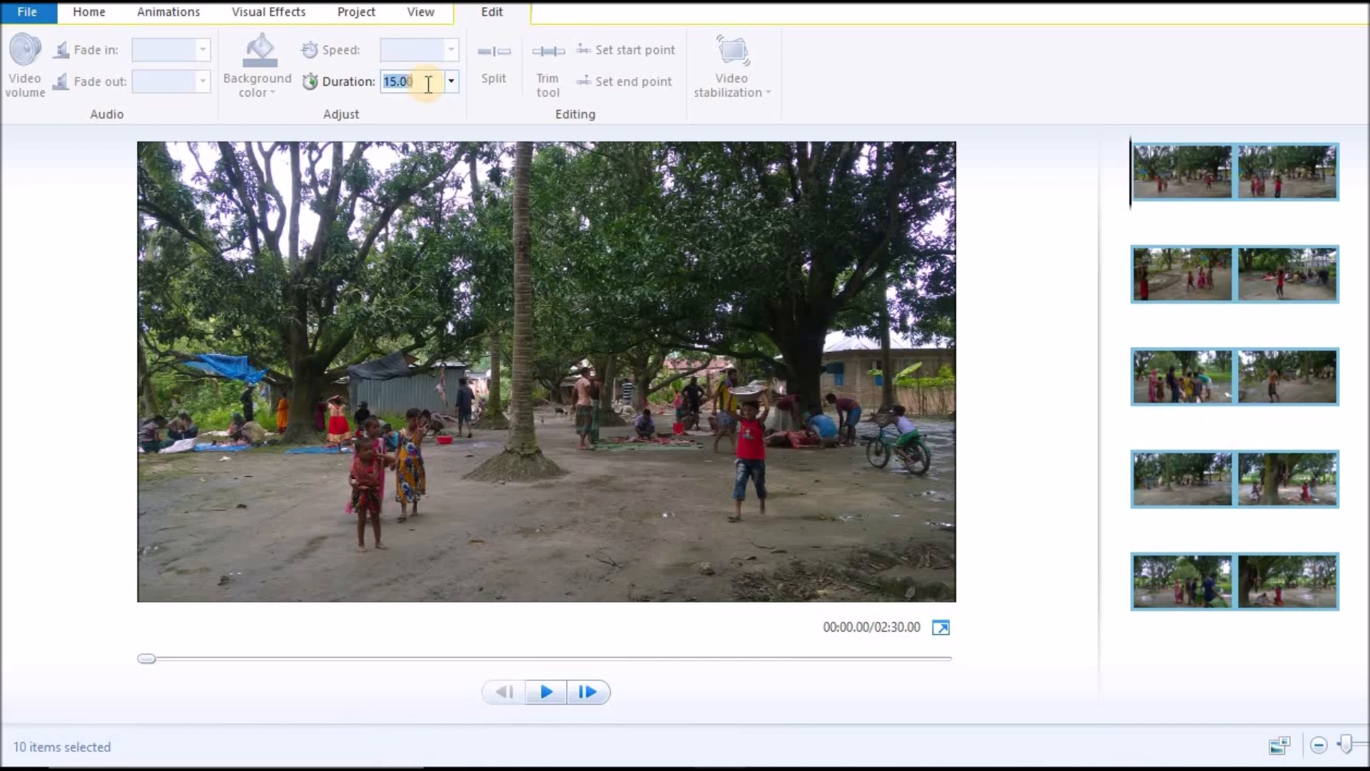
{"action": "type", "text": "7"}
{"action": "key", "text": "Return"}
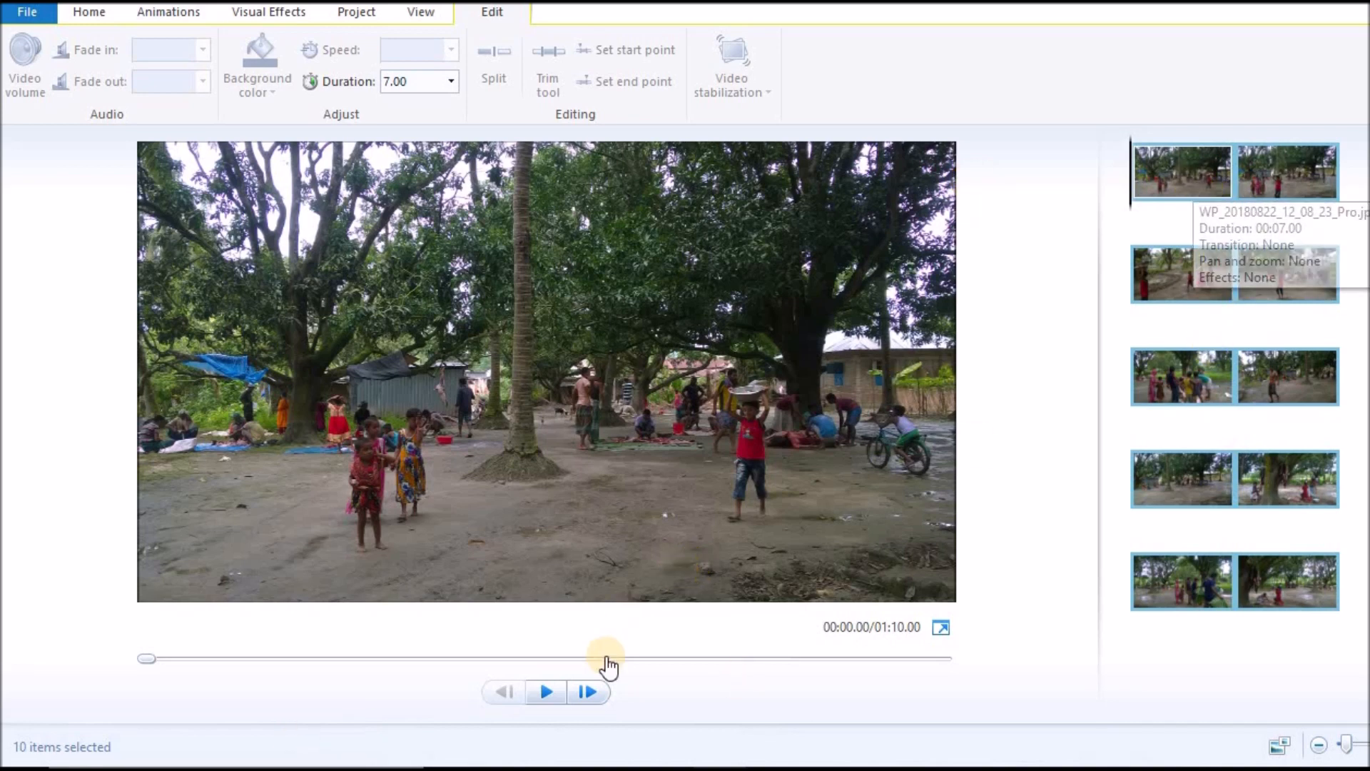
Step: Play the slideshow from the start and return to the beginning of the first photo
{"action": "left_click", "coordinate": [550, 695]}
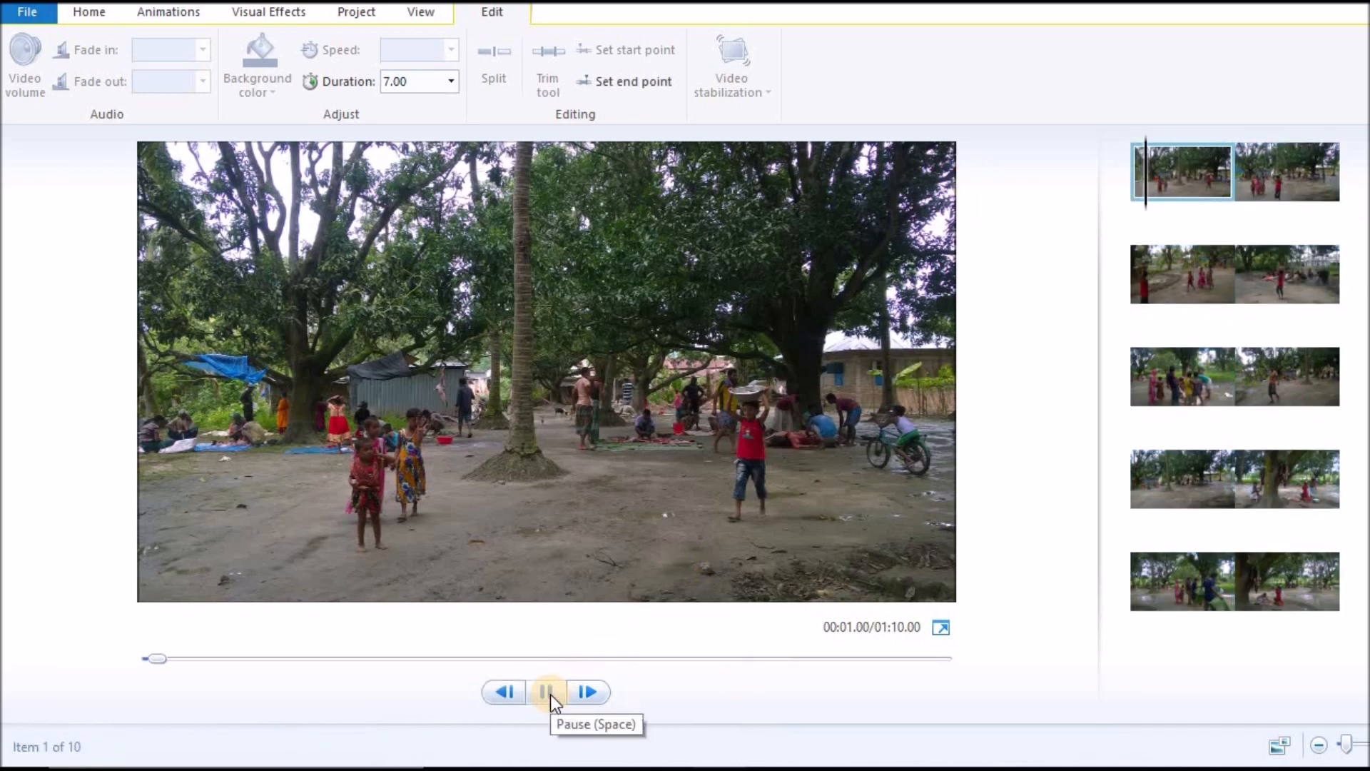
{"action": "left_click", "coordinate": [1160, 171]}
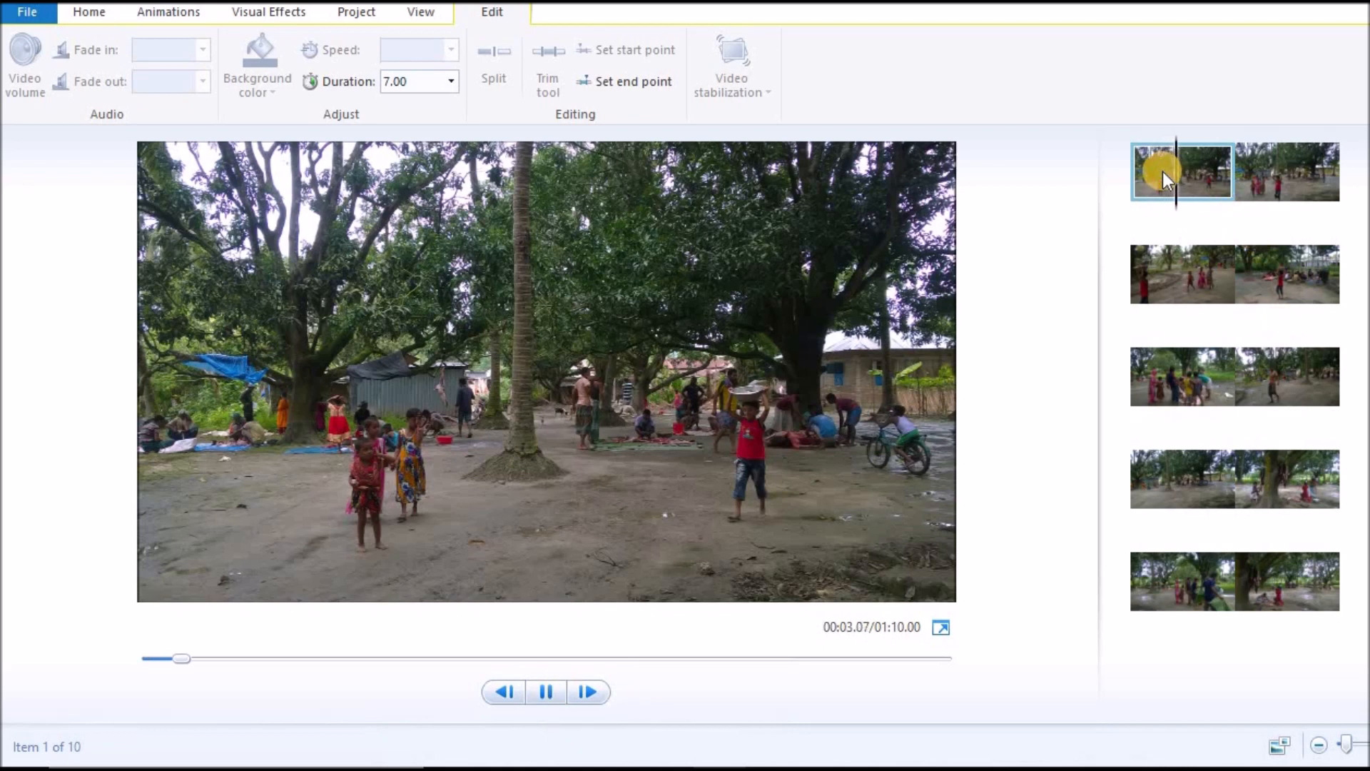
{"action": "left_click", "coordinate": [1155, 170]}
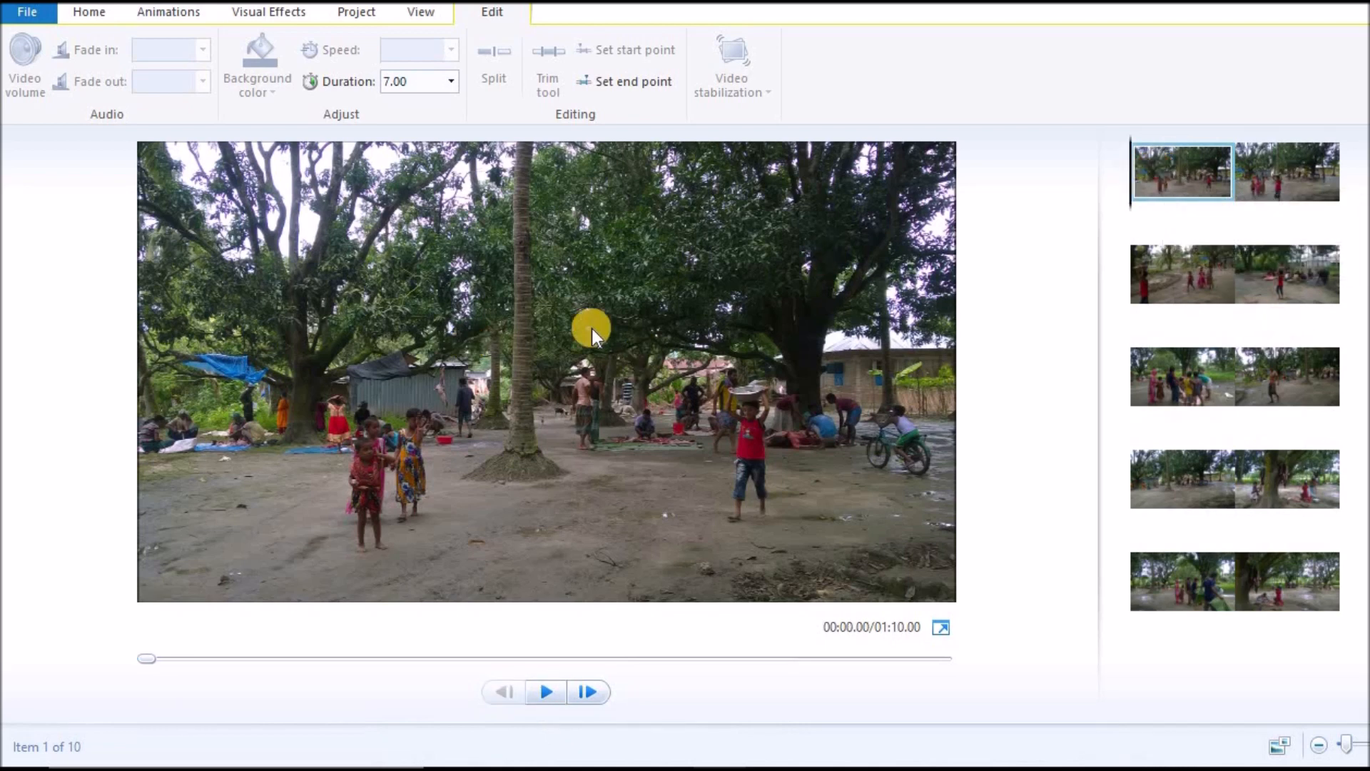
Step: Apply the bow-tie transition to all ten photos at once, ending with the first photo selected
{"action": "left_click", "coordinate": [167, 16]}
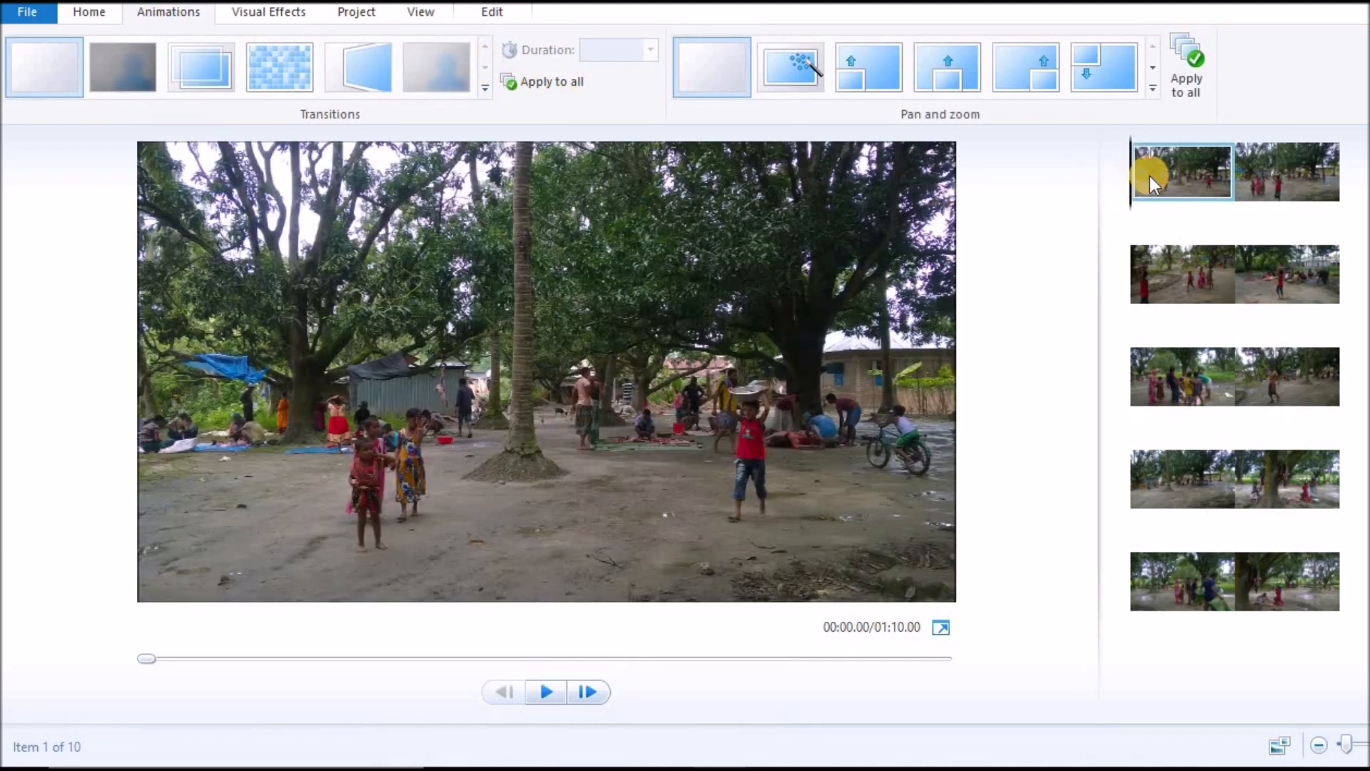
{"action": "key", "text": "ctrl+a"}
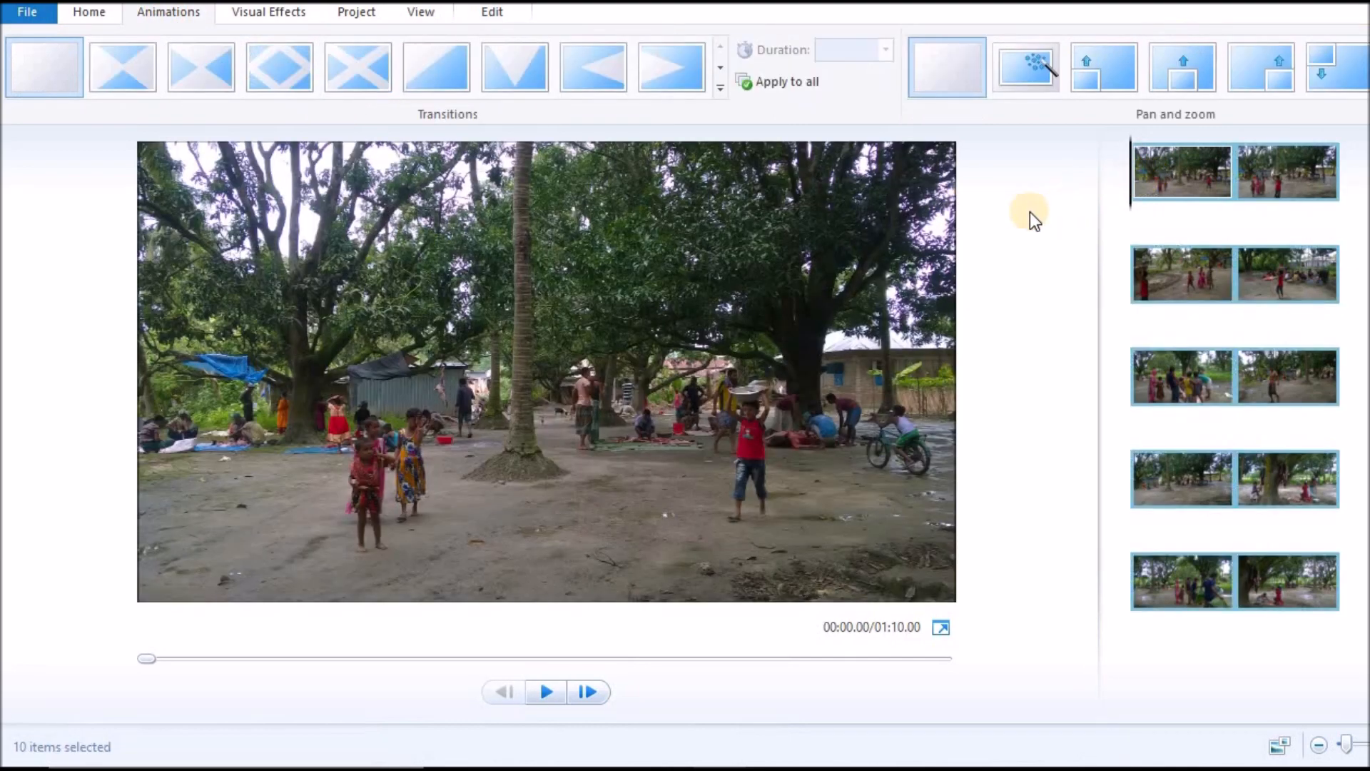
{"action": "left_click", "coordinate": [202, 71]}
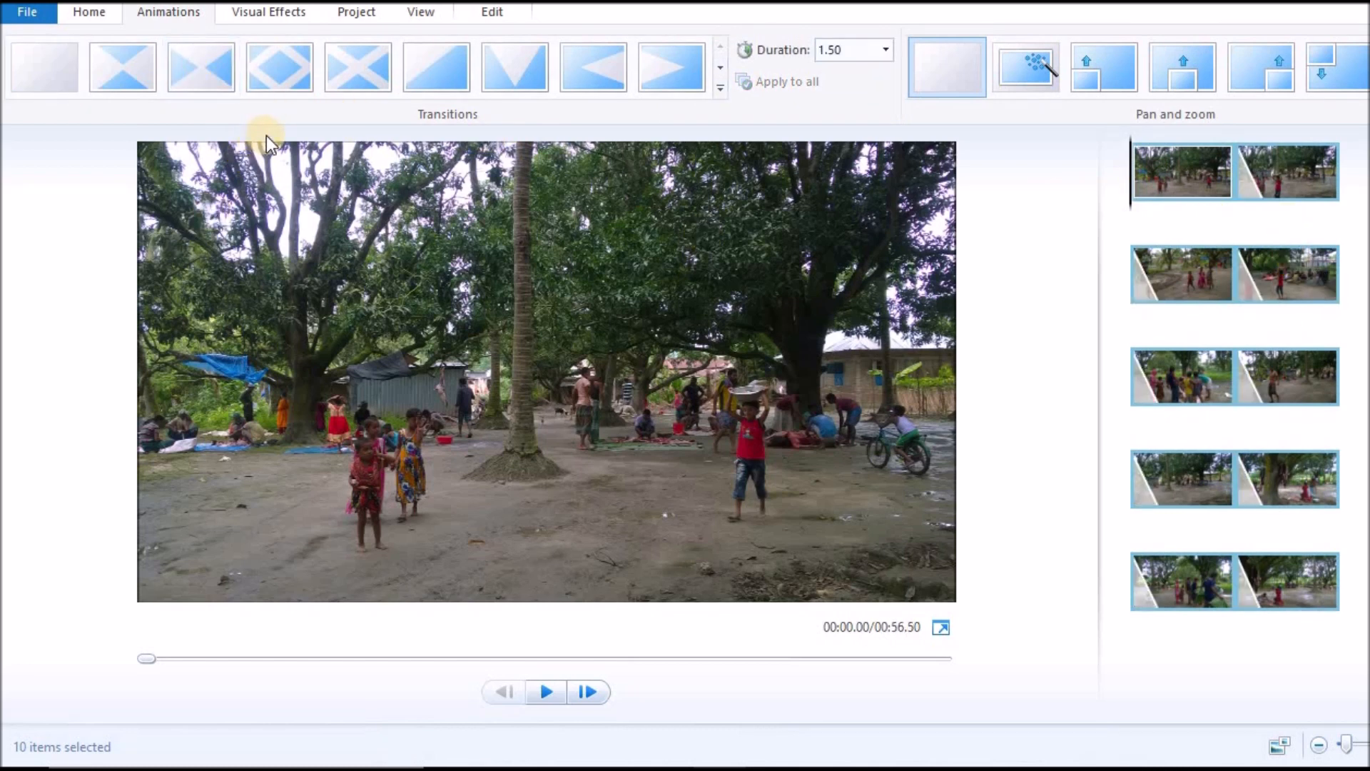
{"action": "left_click", "coordinate": [1188, 161]}
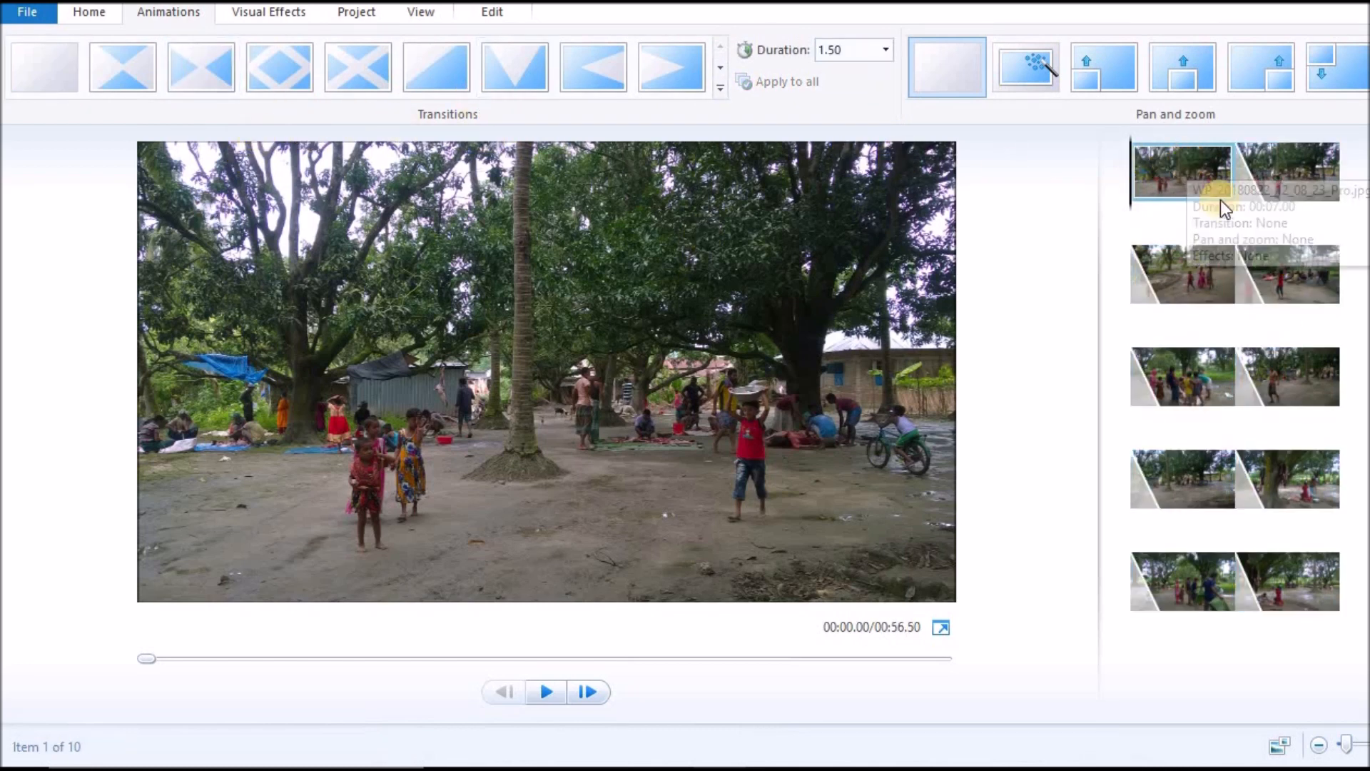
Step: Widen the timeline area and apply the tilted-panel transition to the first photo, adding the ninth photo to the selection
{"action": "left_click_drag", "start_coordinate": [1095, 239], "coordinate": [504, 305]}
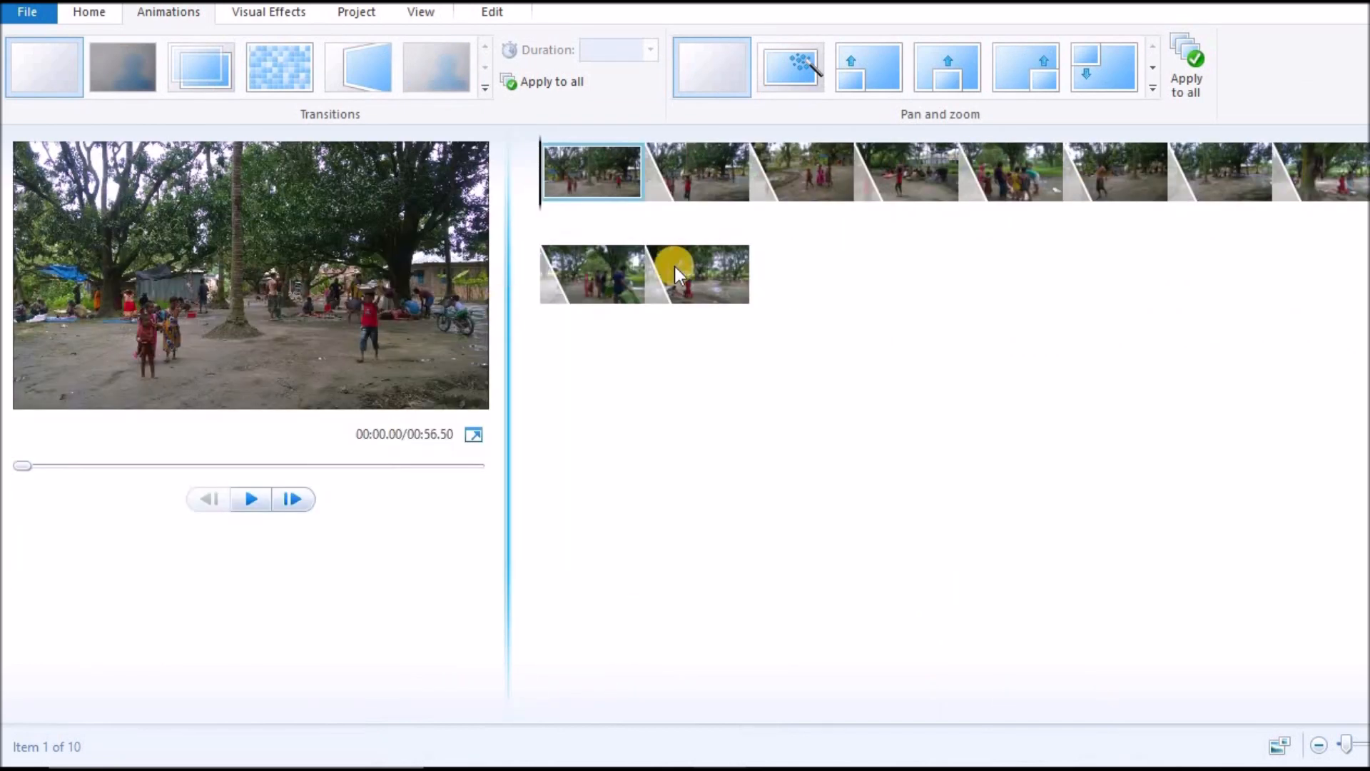
{"action": "left_click", "coordinate": [351, 70]}
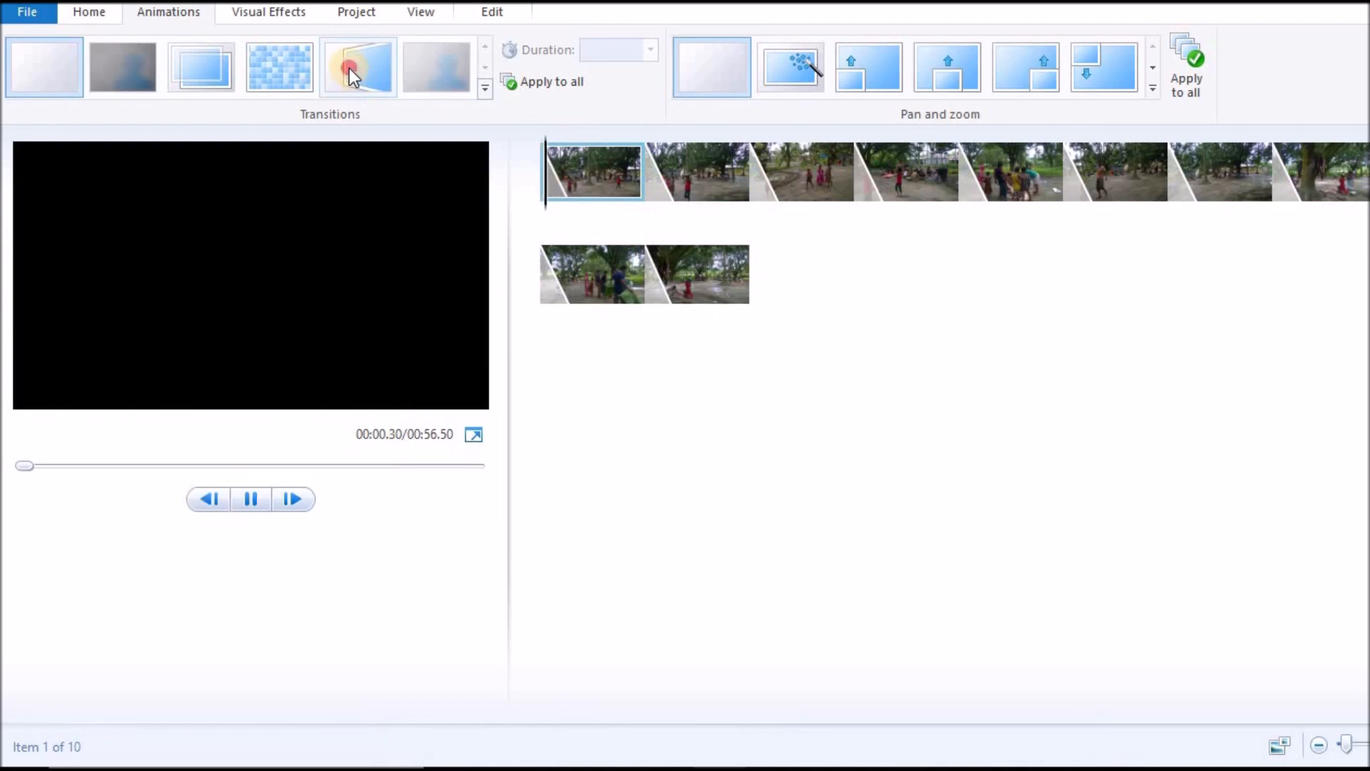
{"action": "left_click", "coordinate": [593, 277], "text": "ctrl"}
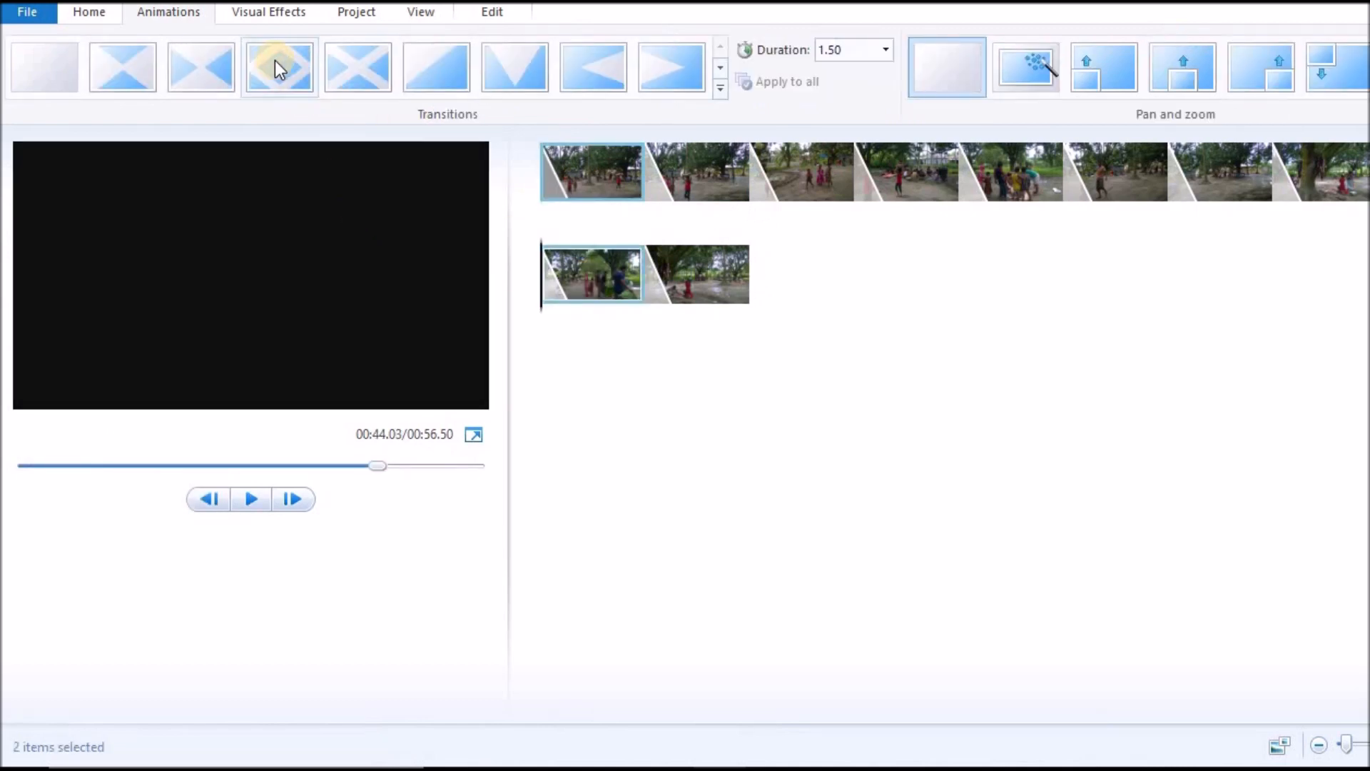
Step: Give individual photos different transitions: the V-shaped one for the fifth photo and the right-pointing one for the seventh
{"action": "left_click", "coordinate": [817, 173]}
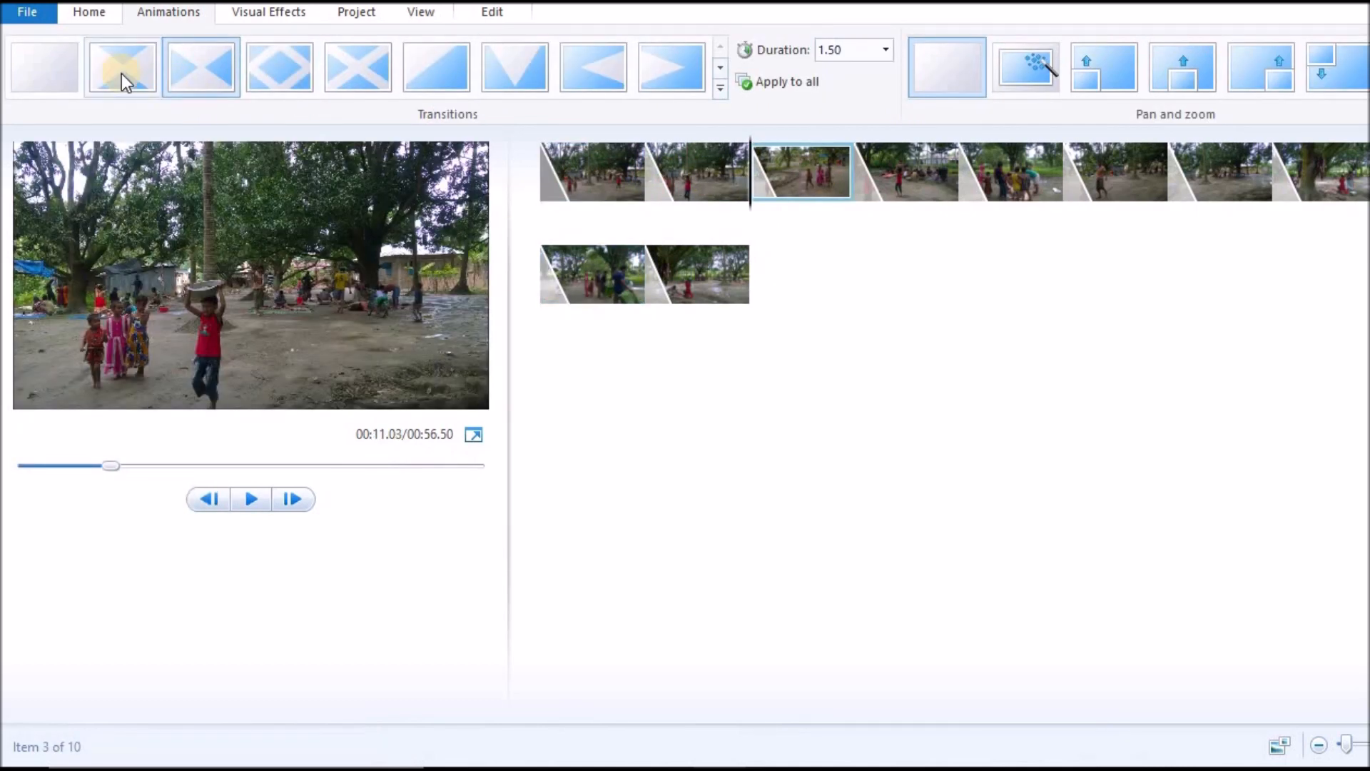
{"action": "left_click", "coordinate": [1024, 179]}
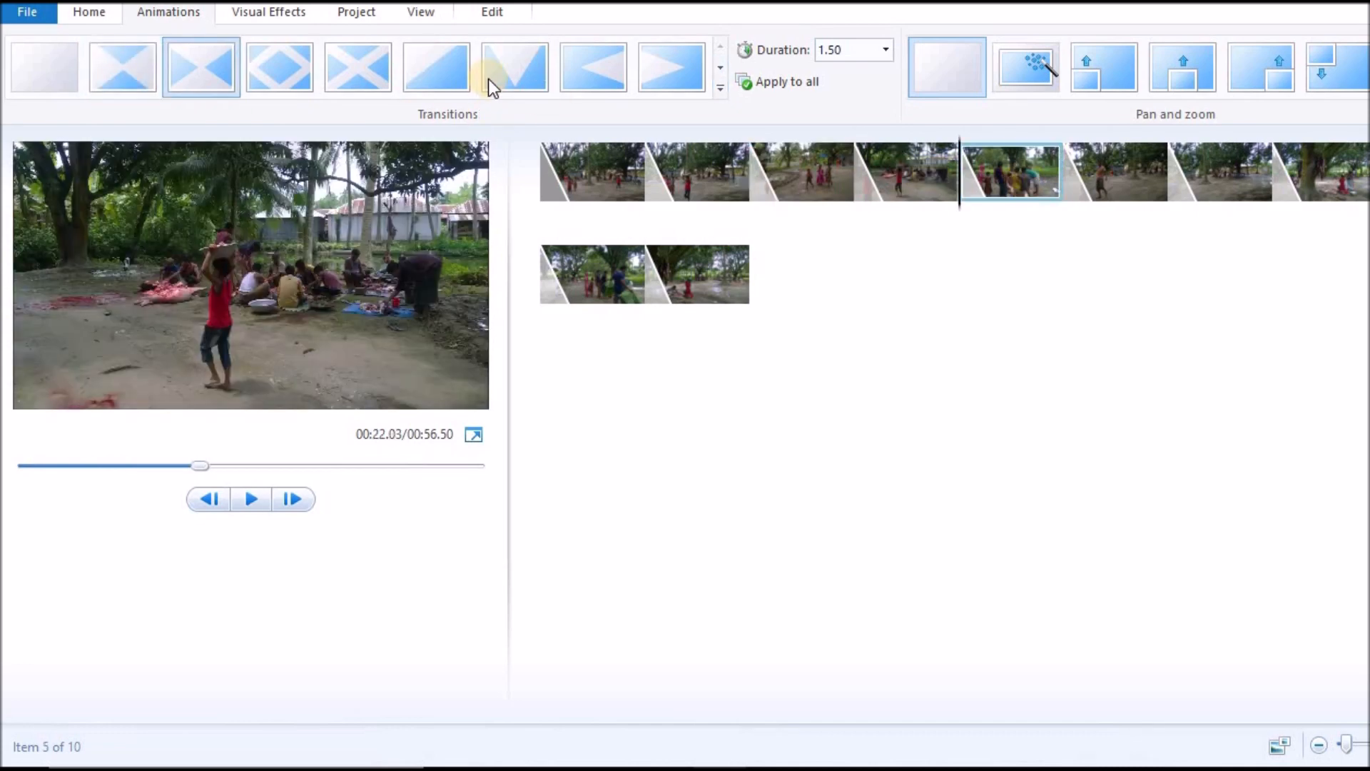
{"action": "left_click", "coordinate": [503, 67]}
{"action": "left_click", "coordinate": [1261, 177]}
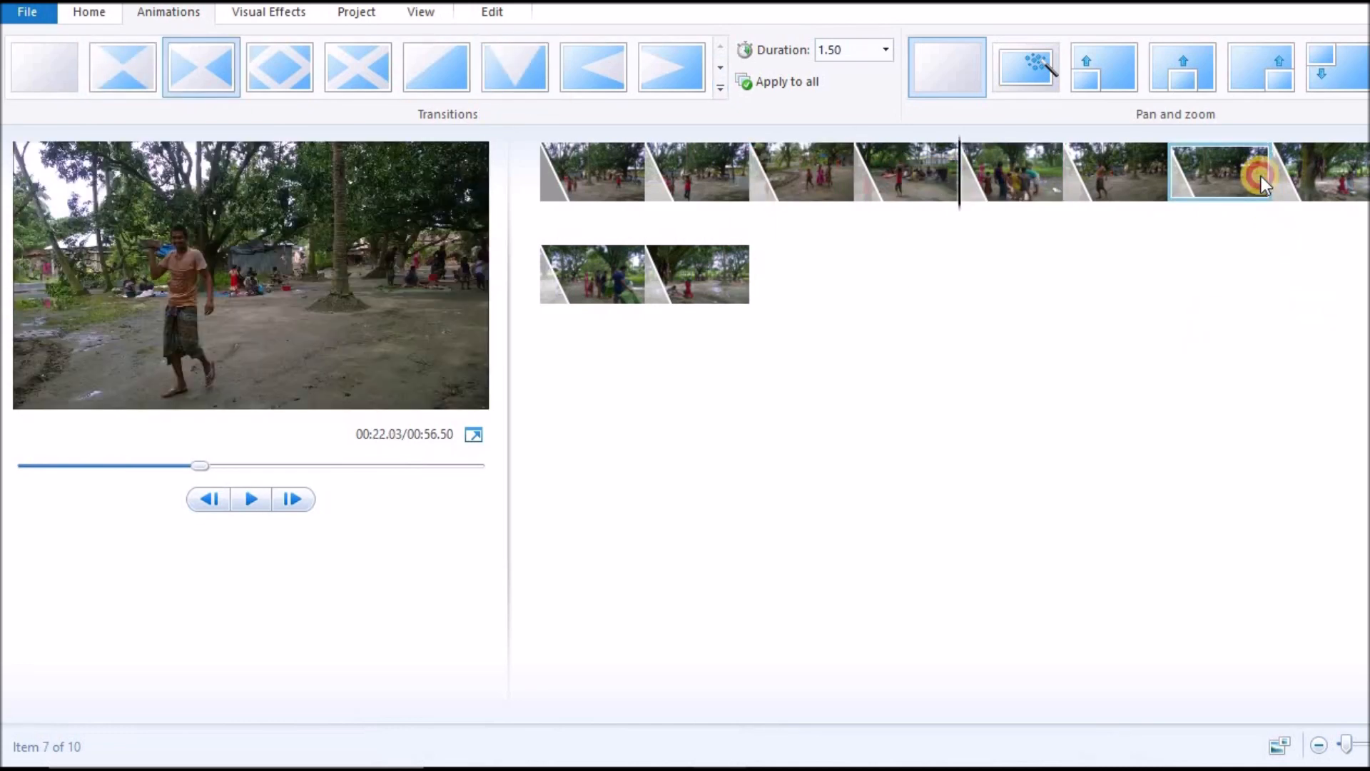
{"action": "left_click", "coordinate": [646, 67]}
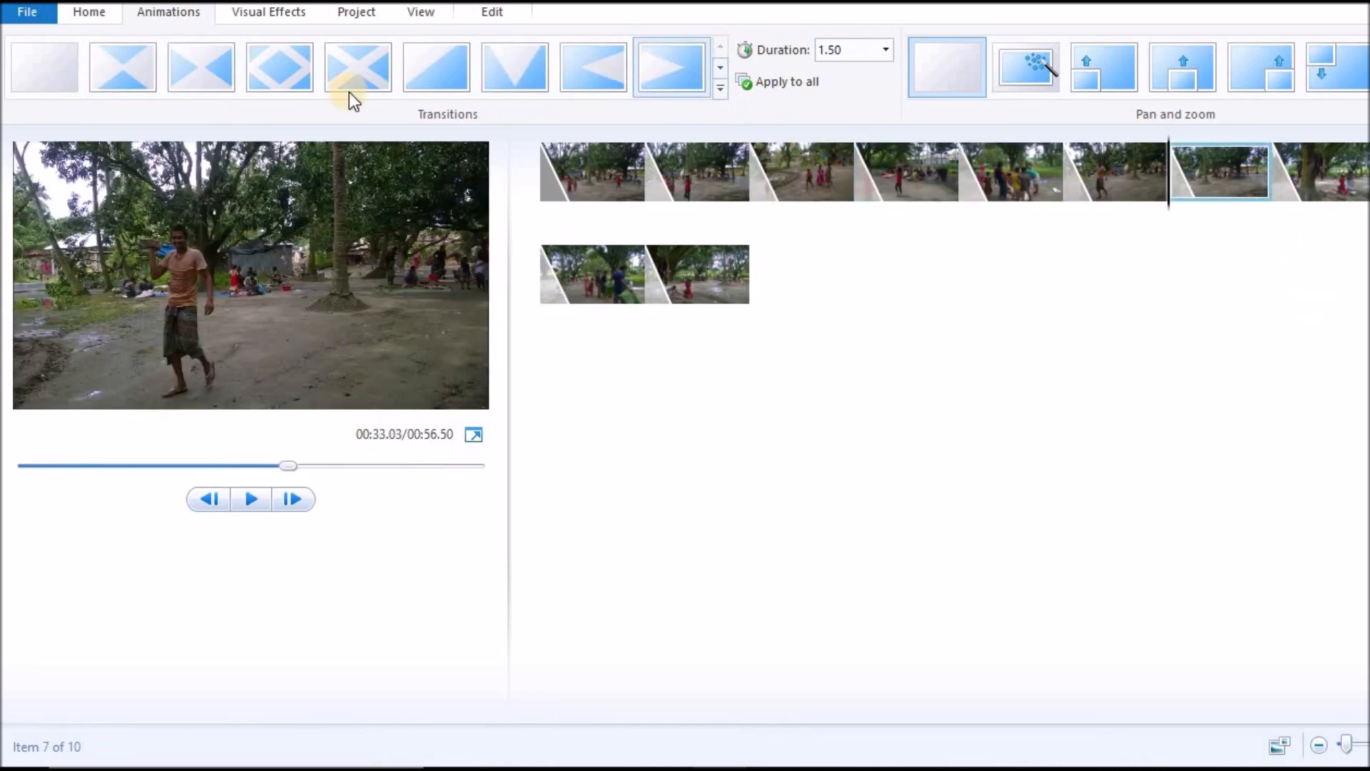
Step: Add the untitled audio file from the PC as background music for the slideshow
{"action": "left_click", "coordinate": [91, 21]}
{"action": "left_click", "coordinate": [211, 85]}
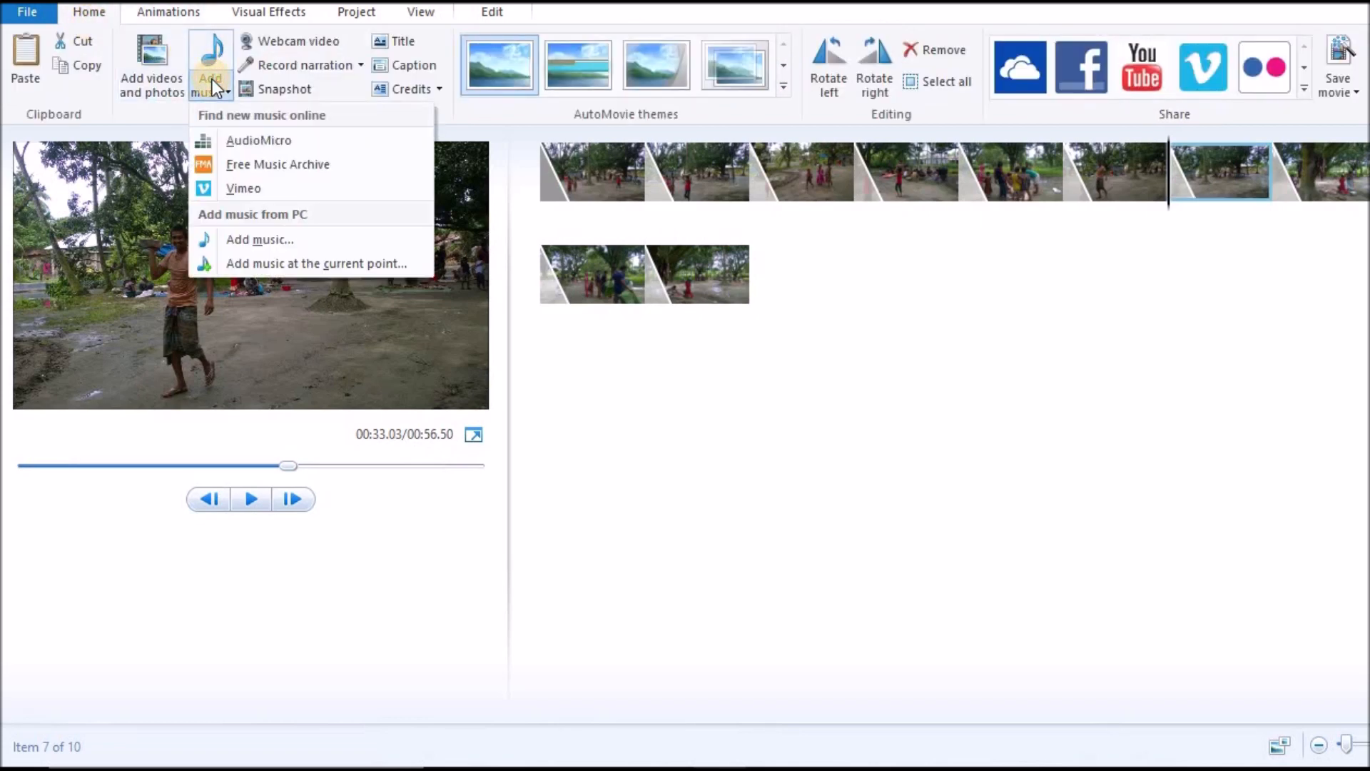
{"action": "left_click", "coordinate": [260, 241]}
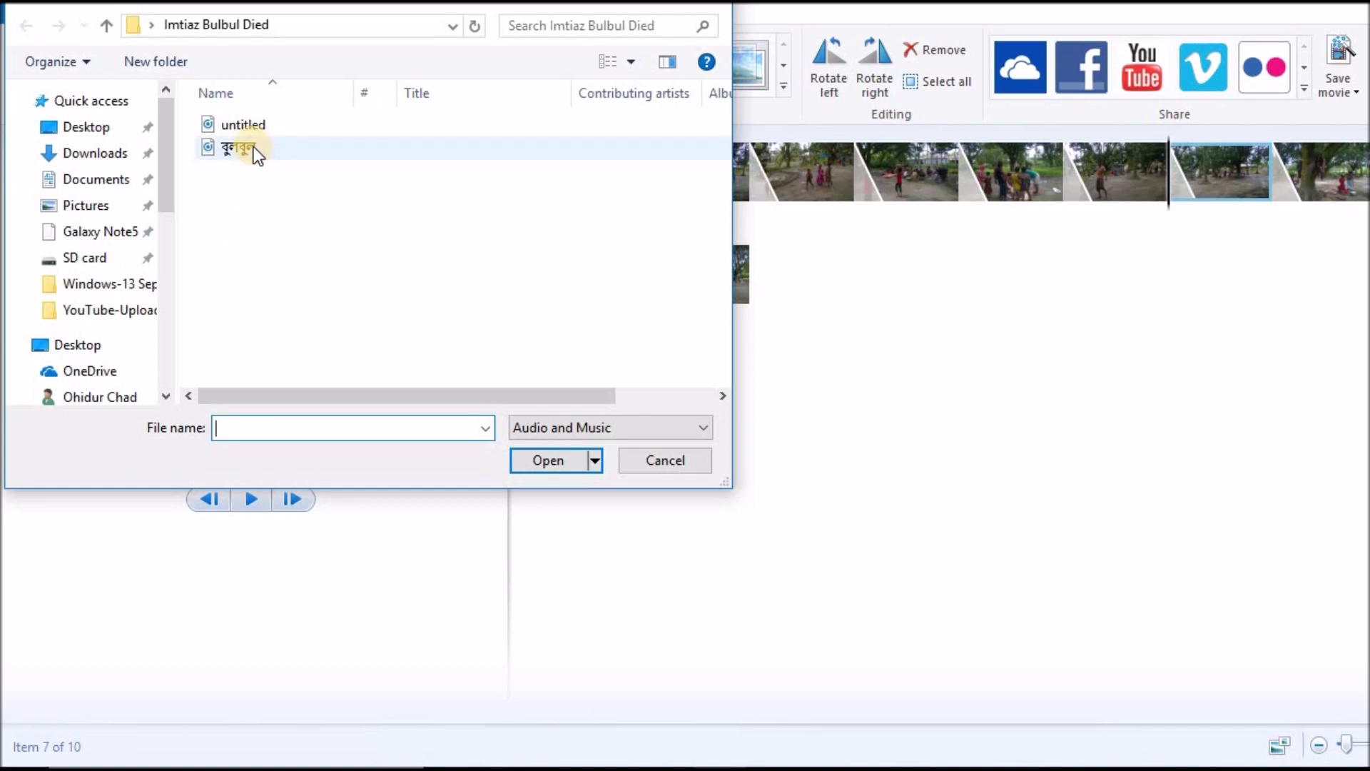
{"action": "double_click", "coordinate": [251, 129]}
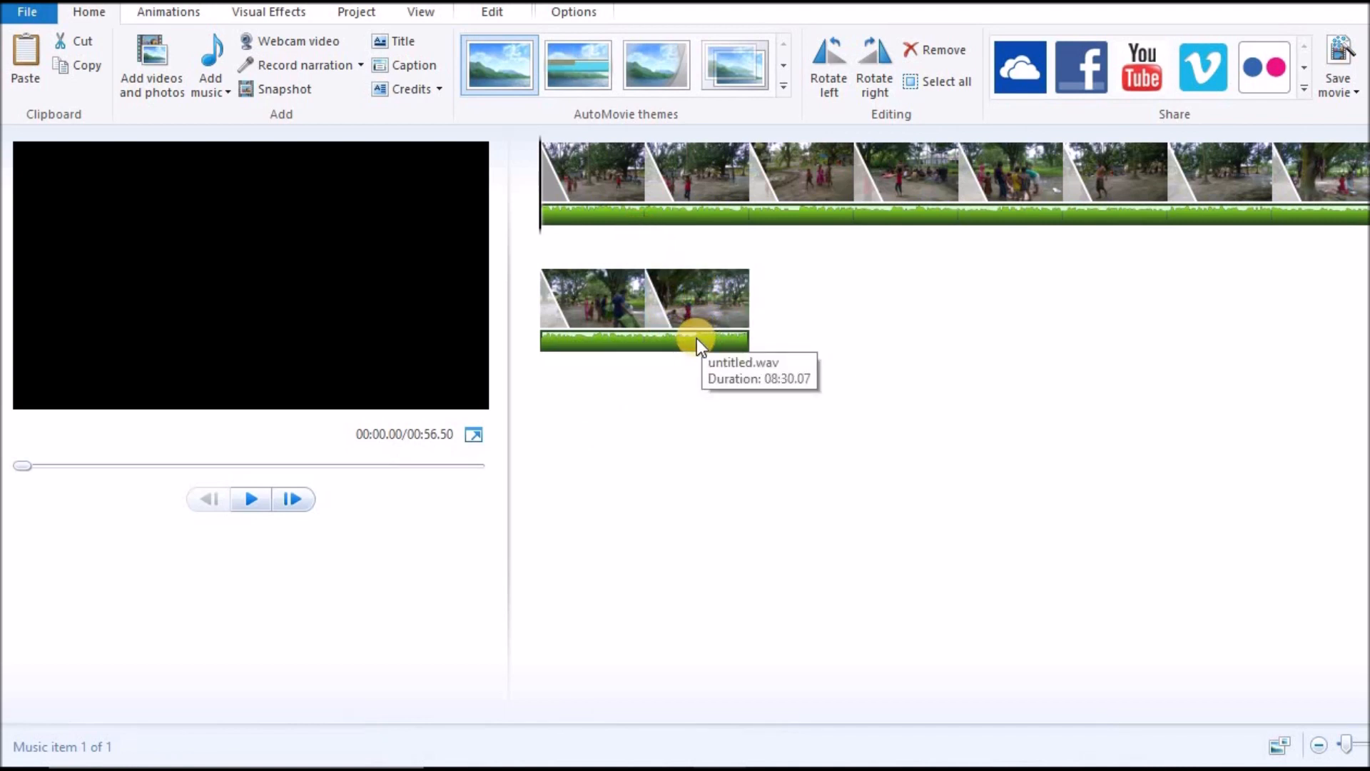
Step: Select all ten photos and paste nine copies of the set so the slideshow runs past the end of the music
{"action": "left_click", "coordinate": [588, 182]}
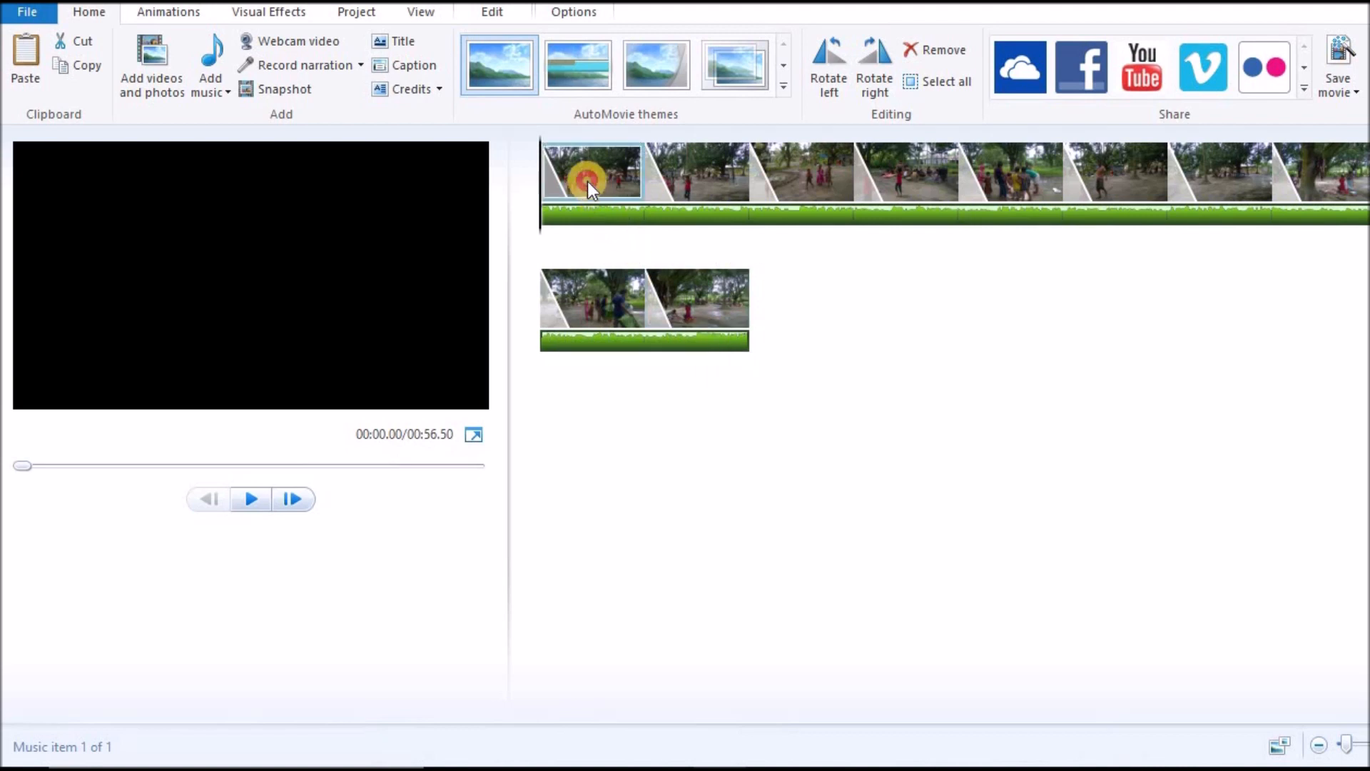
{"action": "left_click", "coordinate": [731, 305], "text": "shift"}
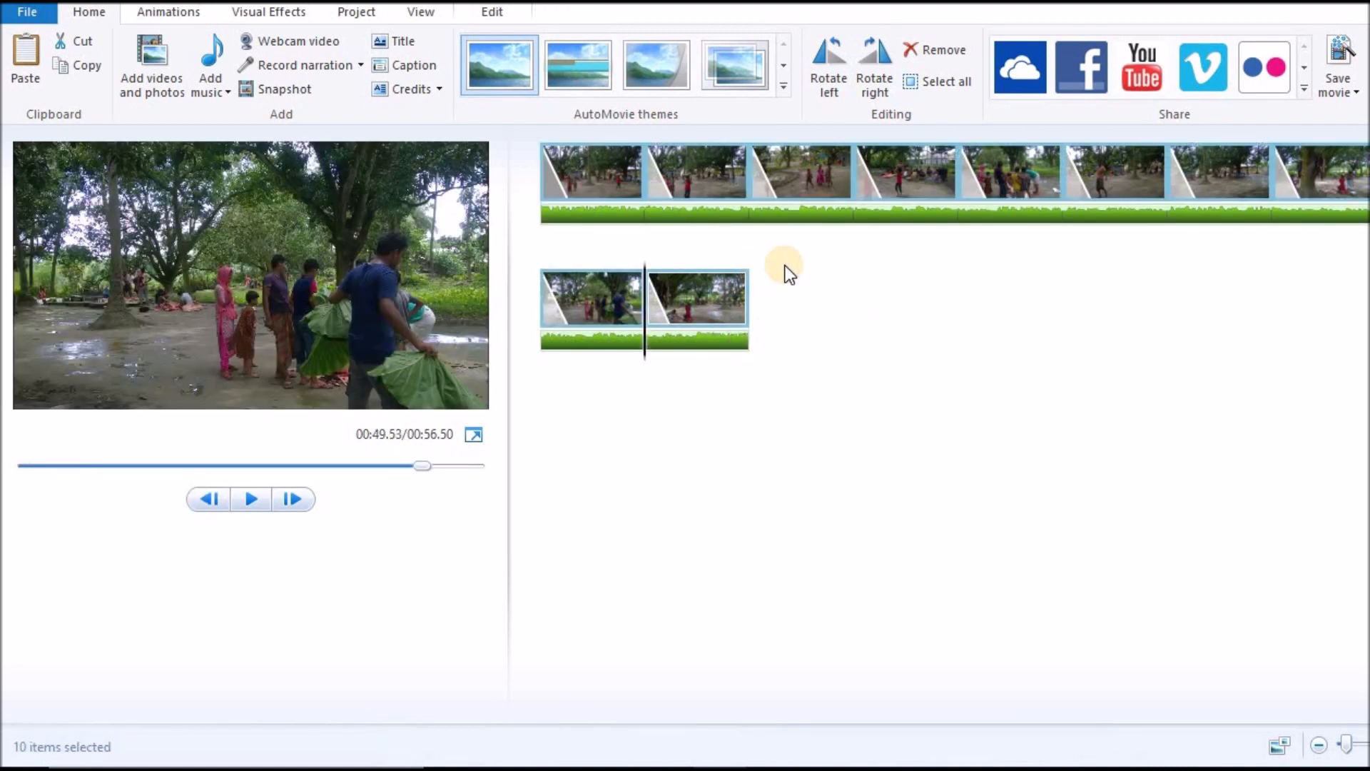
{"action": "key", "text": "ctrl+v"}
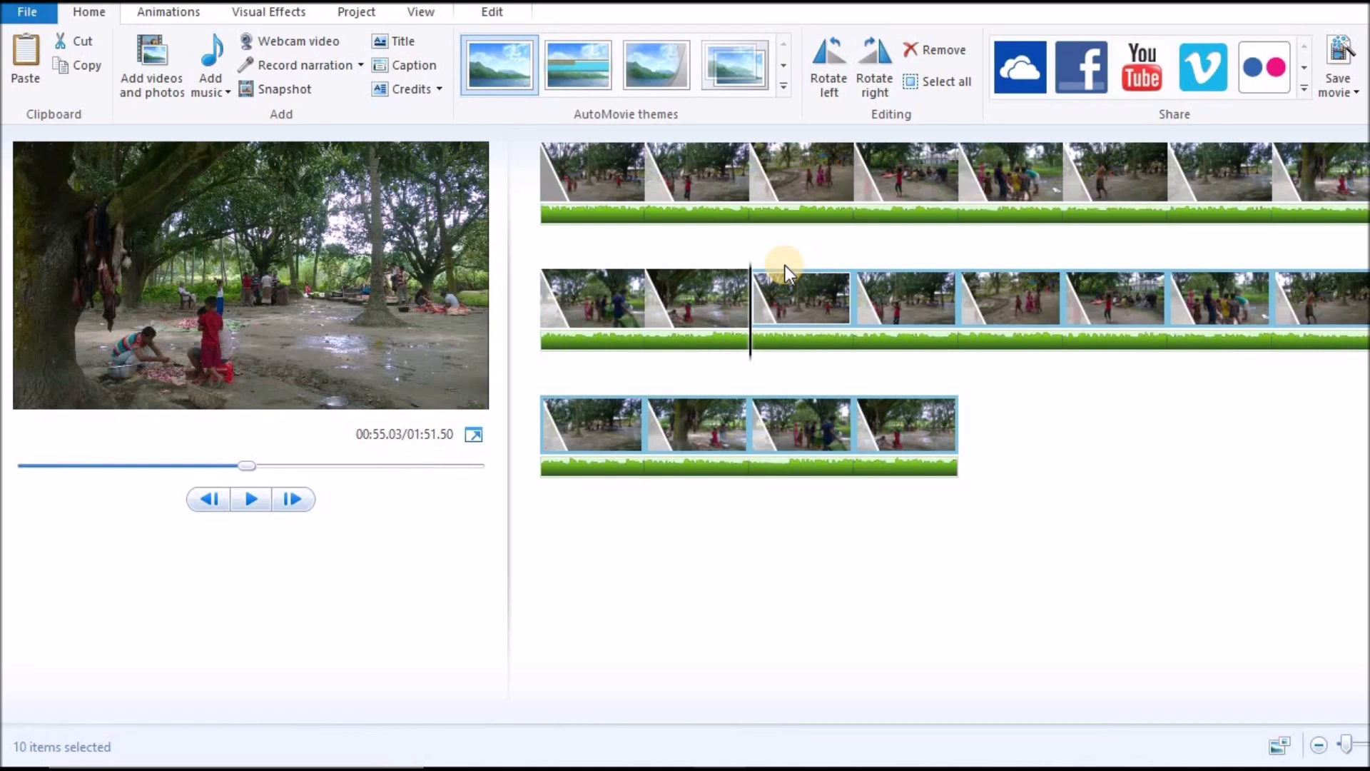
{"action": "key", "text": "ctrl+v"}
{"action": "key", "text": "ctrl+v"}
{"action": "key", "text": "ctrl+v"}
{"action": "key", "text": "ctrl+v"}
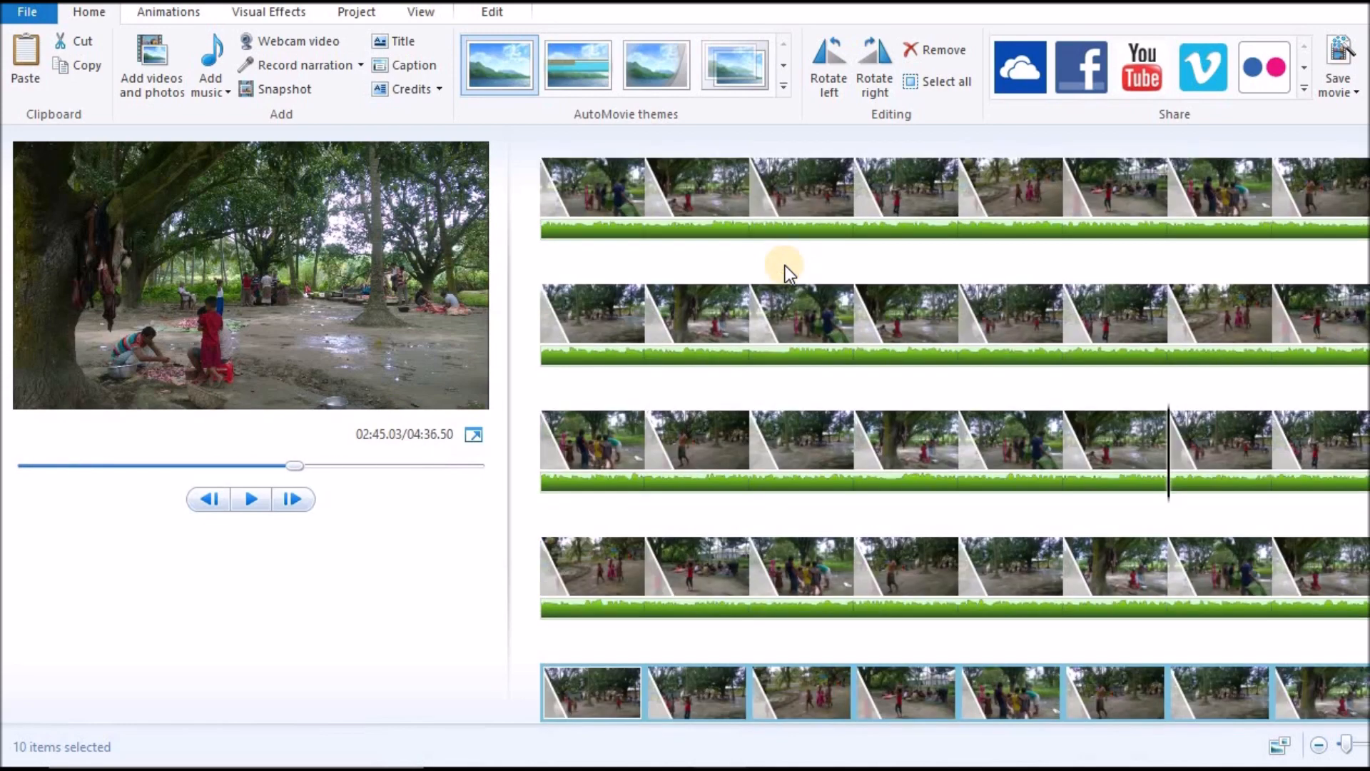
{"action": "key", "text": "ctrl+v"}
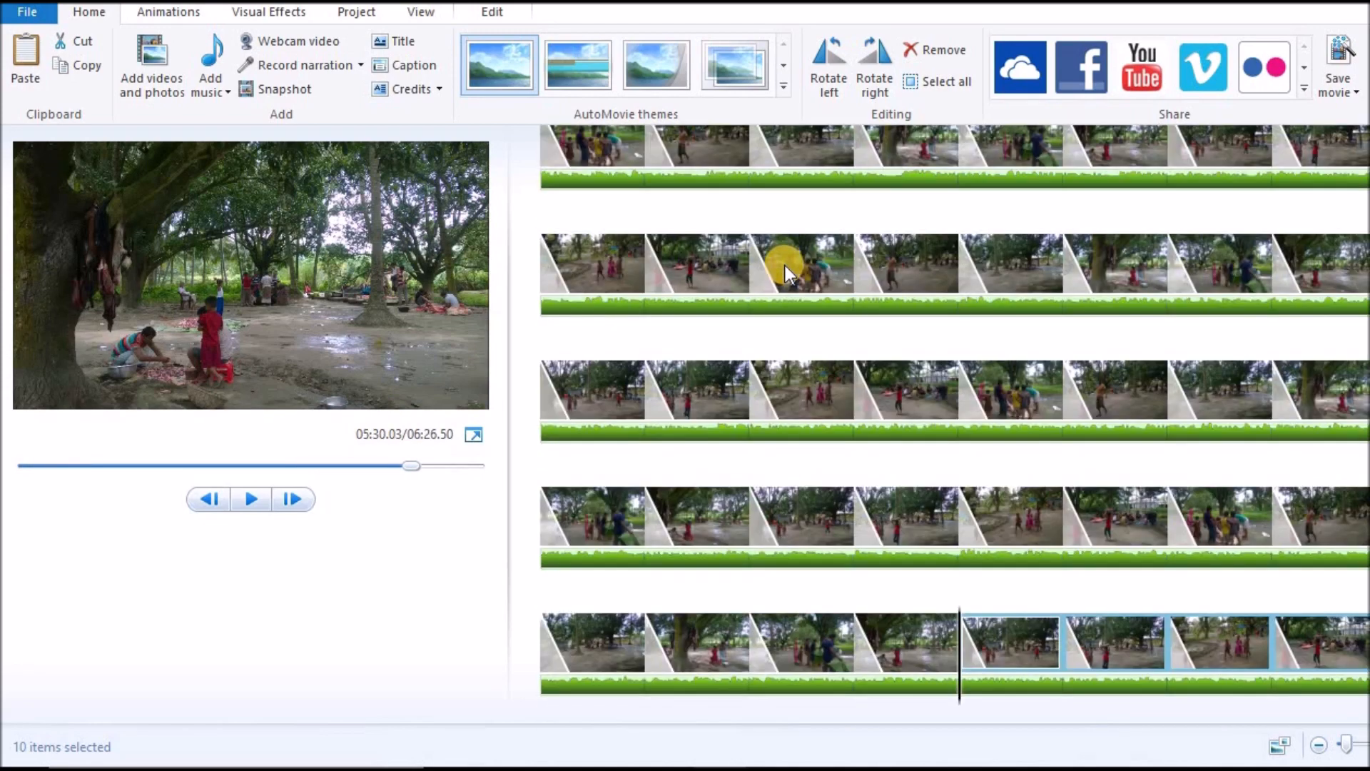
{"action": "key", "text": "ctrl+v"}
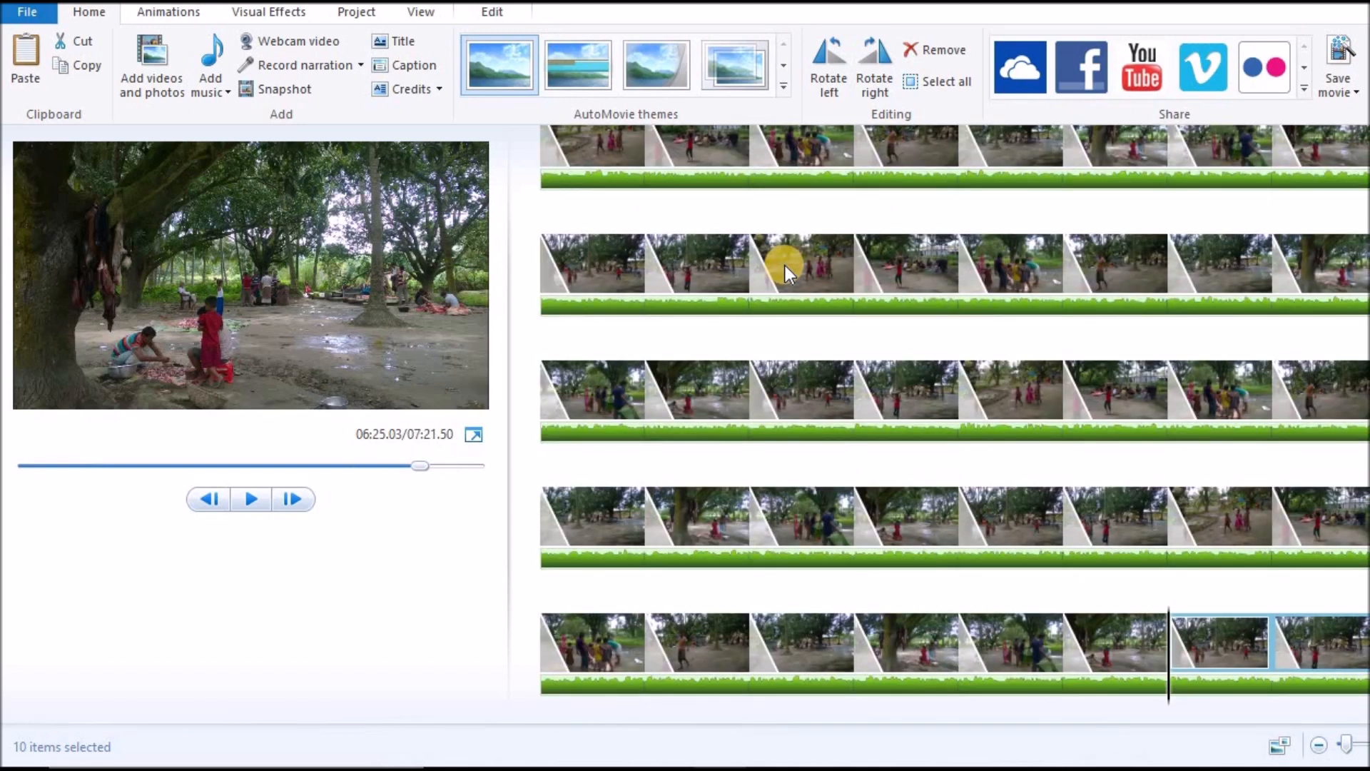
{"action": "key", "text": "ctrl+v"}
{"action": "key", "text": "ctrl+v"}
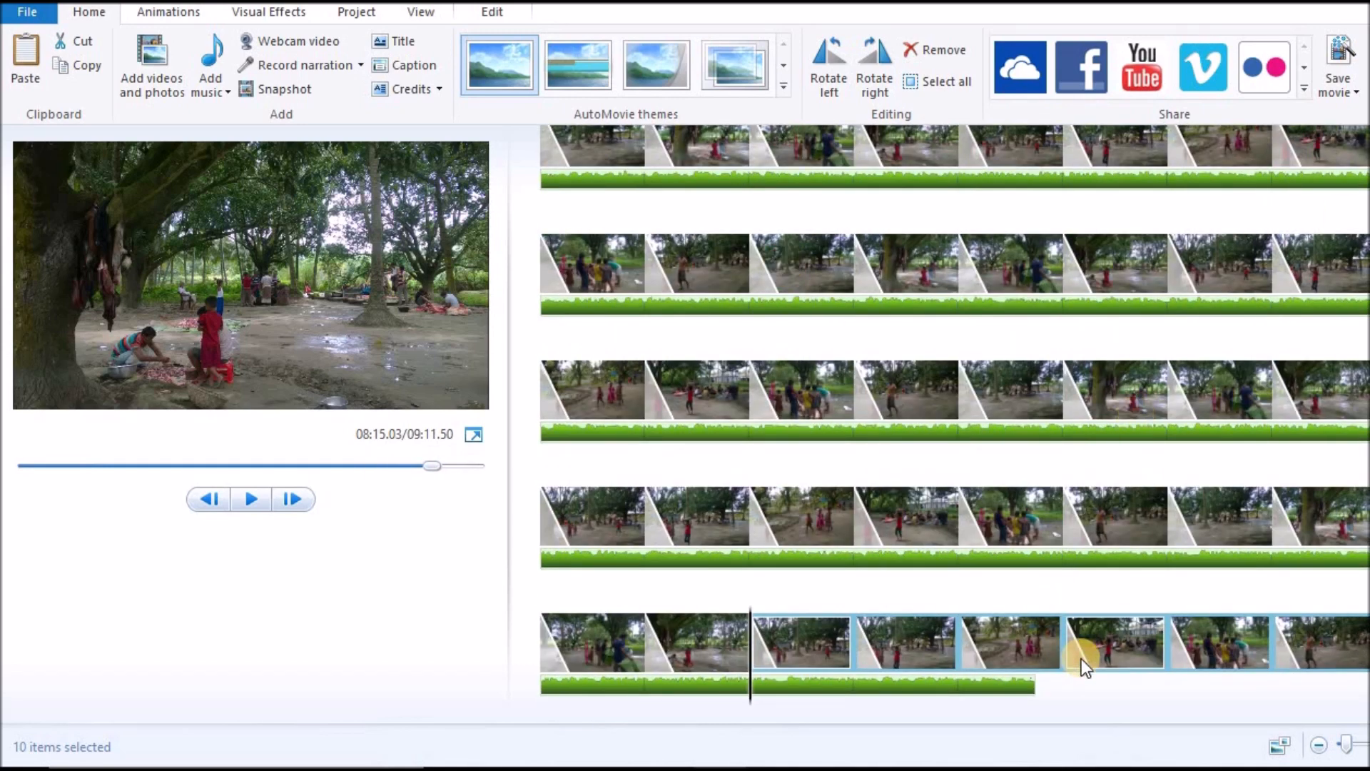
Step: Delete the last seven photos that run past the end of the background music
{"action": "left_click", "coordinate": [1065, 674]}
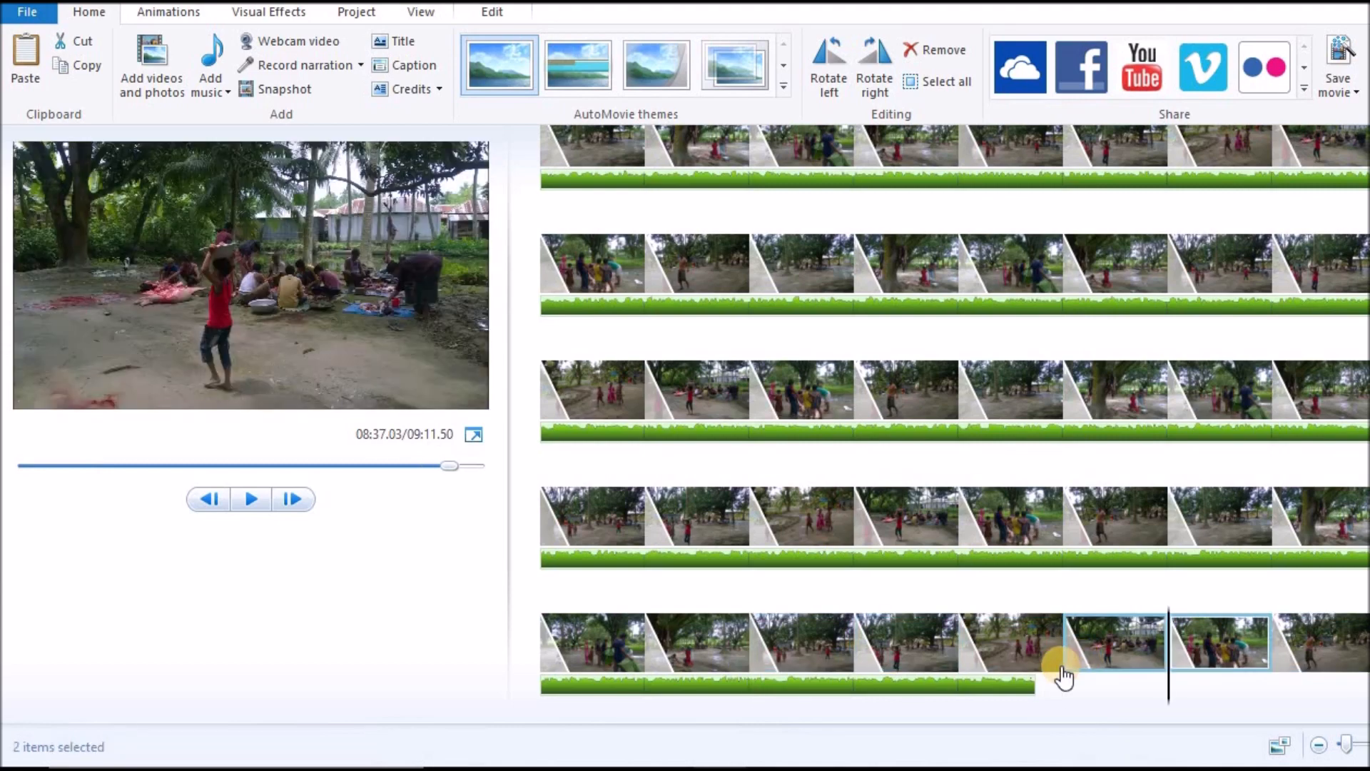
{"action": "key", "text": "shift+End"}
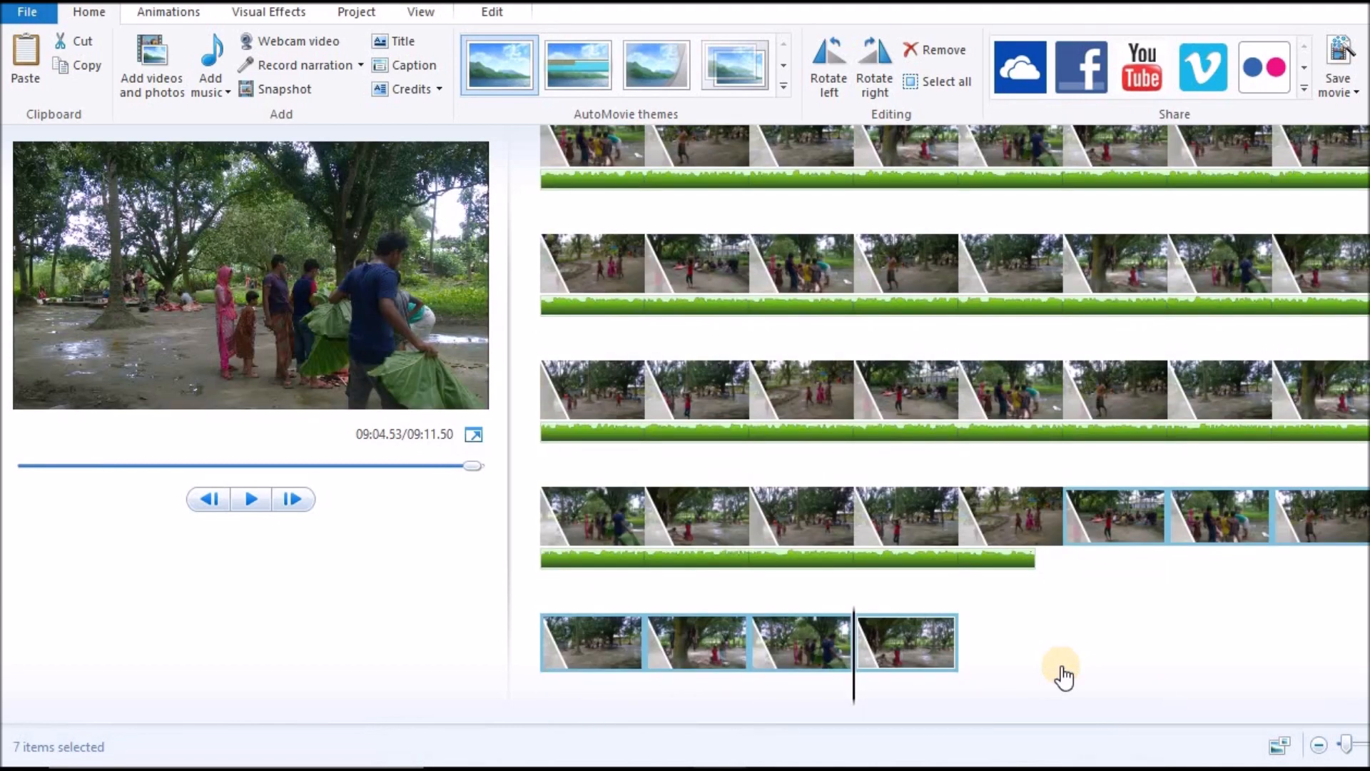
{"action": "key", "text": "Delete"}
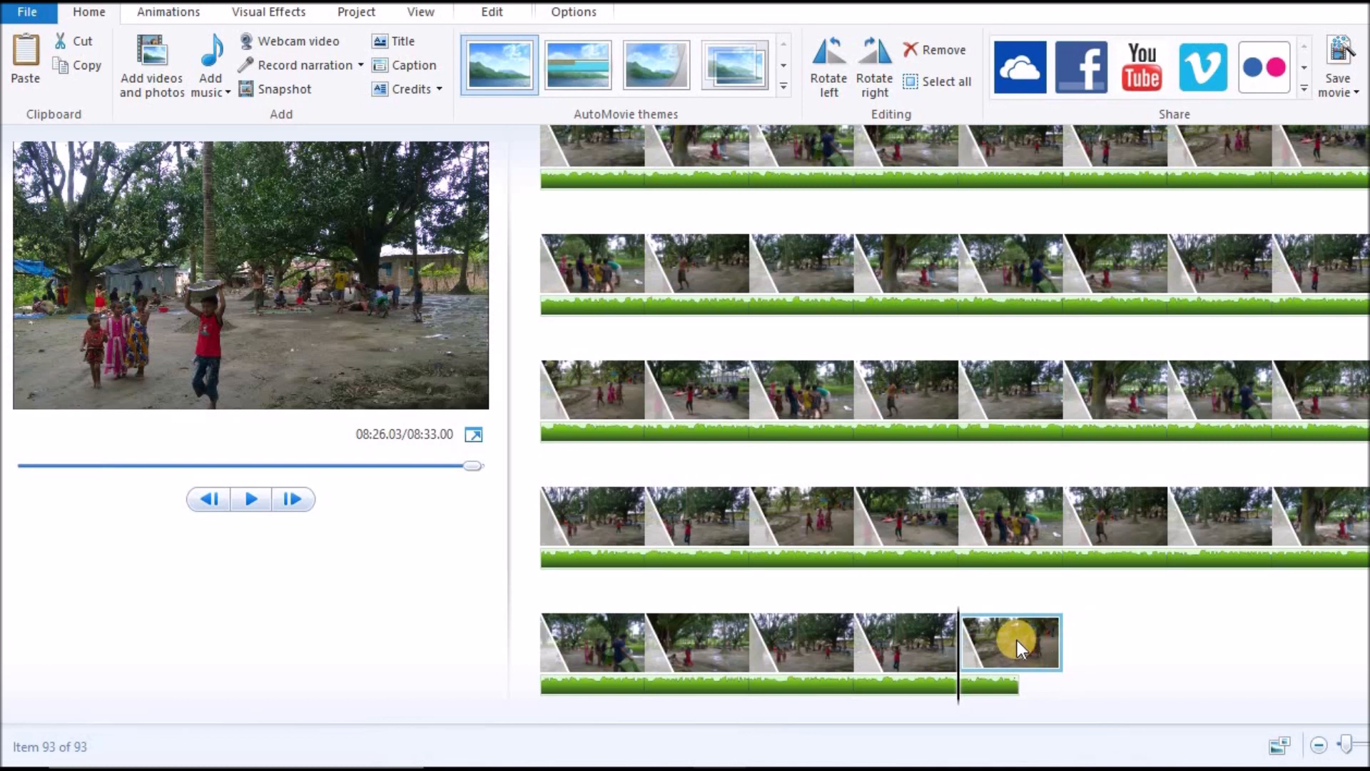
Step: Set the last photo's duration to 5 seconds
{"action": "left_click", "coordinate": [507, 16]}
{"action": "left_click", "coordinate": [423, 81]}
{"action": "type", "text": "5"}
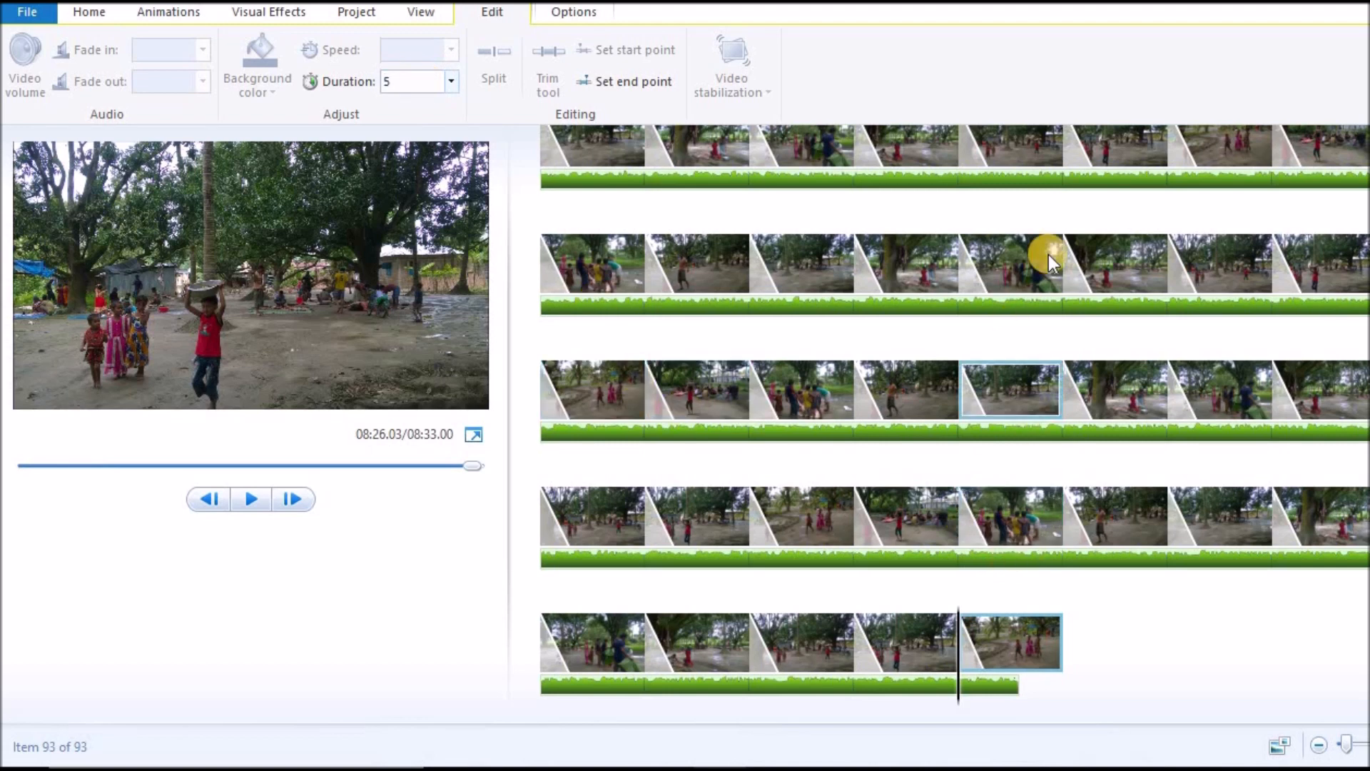
{"action": "key", "text": "BackSpace"}
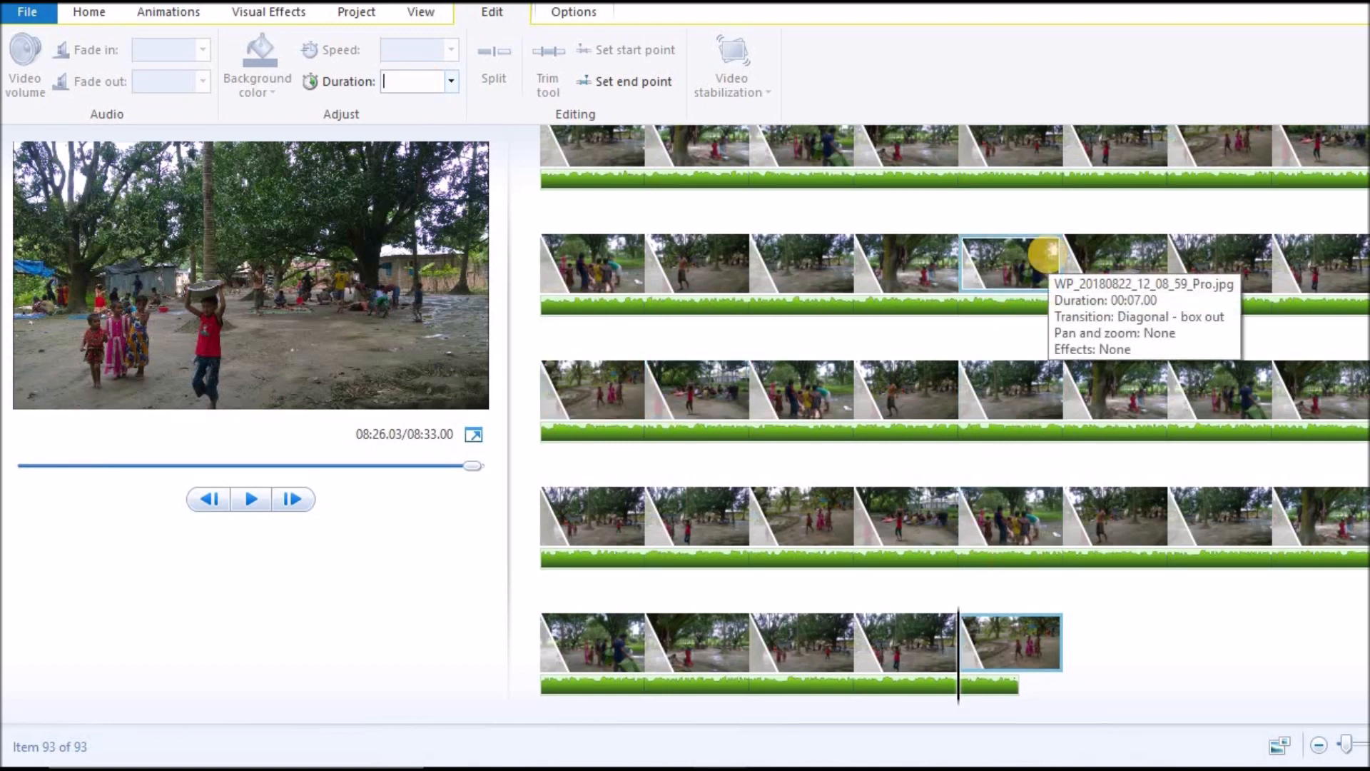
{"action": "type", "text": "5"}
{"action": "key", "text": "Return"}
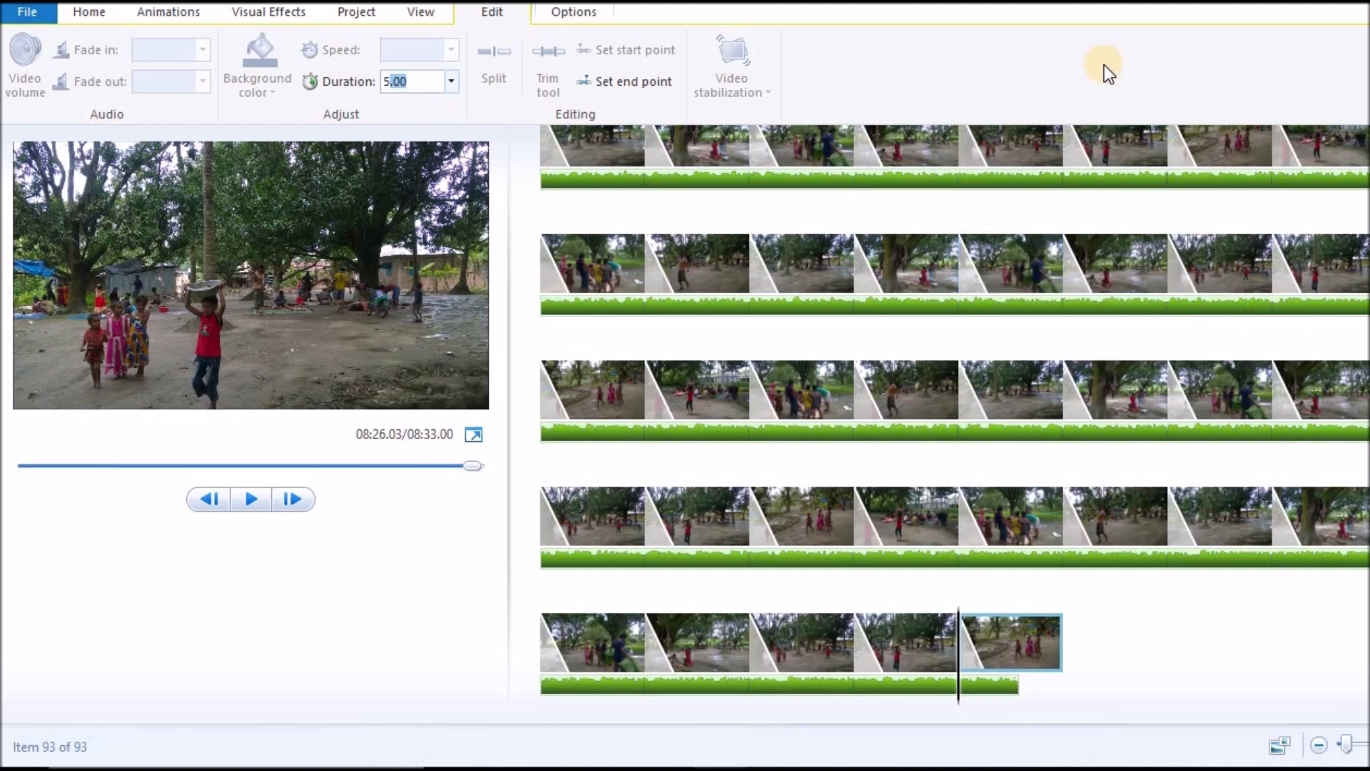
Step: Set the last photo's duration to 4 seconds
{"action": "left_click", "coordinate": [1039, 621]}
{"action": "left_click", "coordinate": [408, 84]}
{"action": "left_click", "coordinate": [415, 81]}
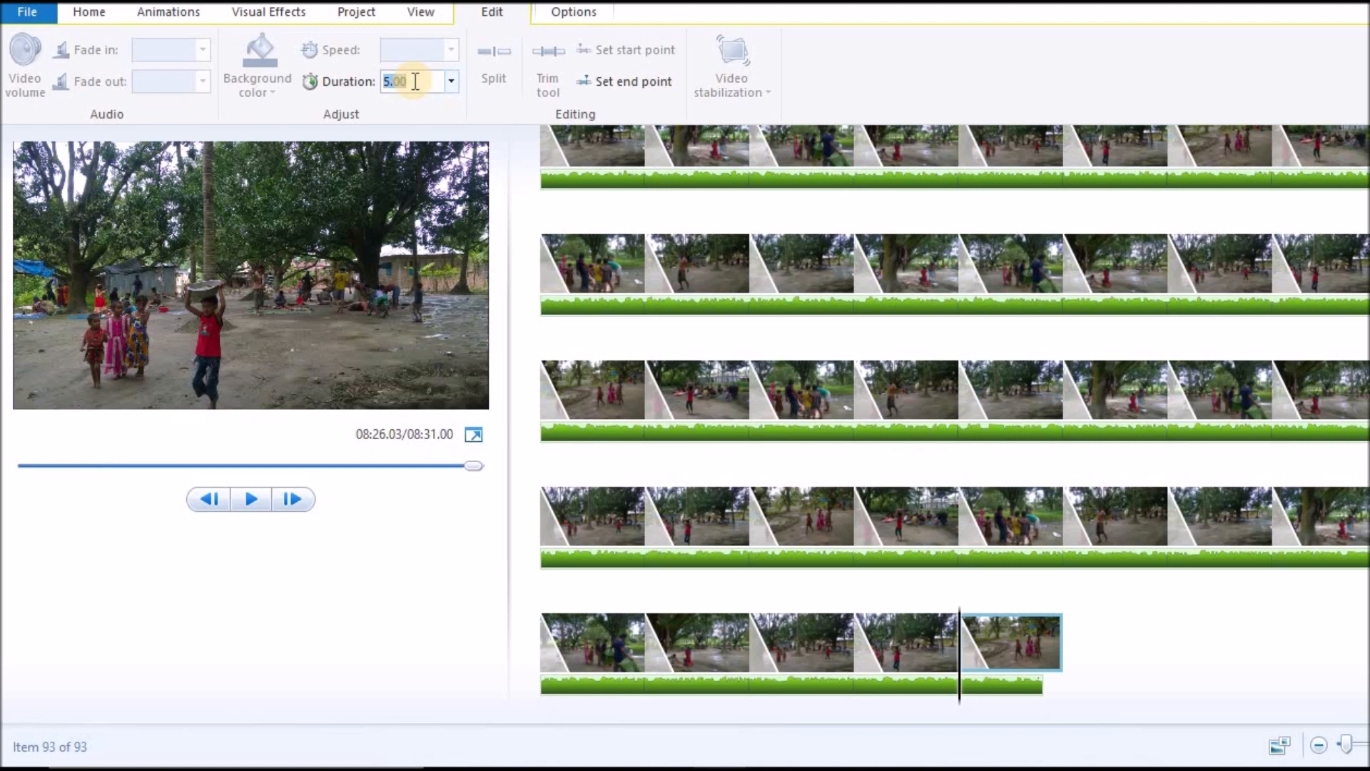
{"action": "type", "text": "4"}
{"action": "key", "text": "Return"}
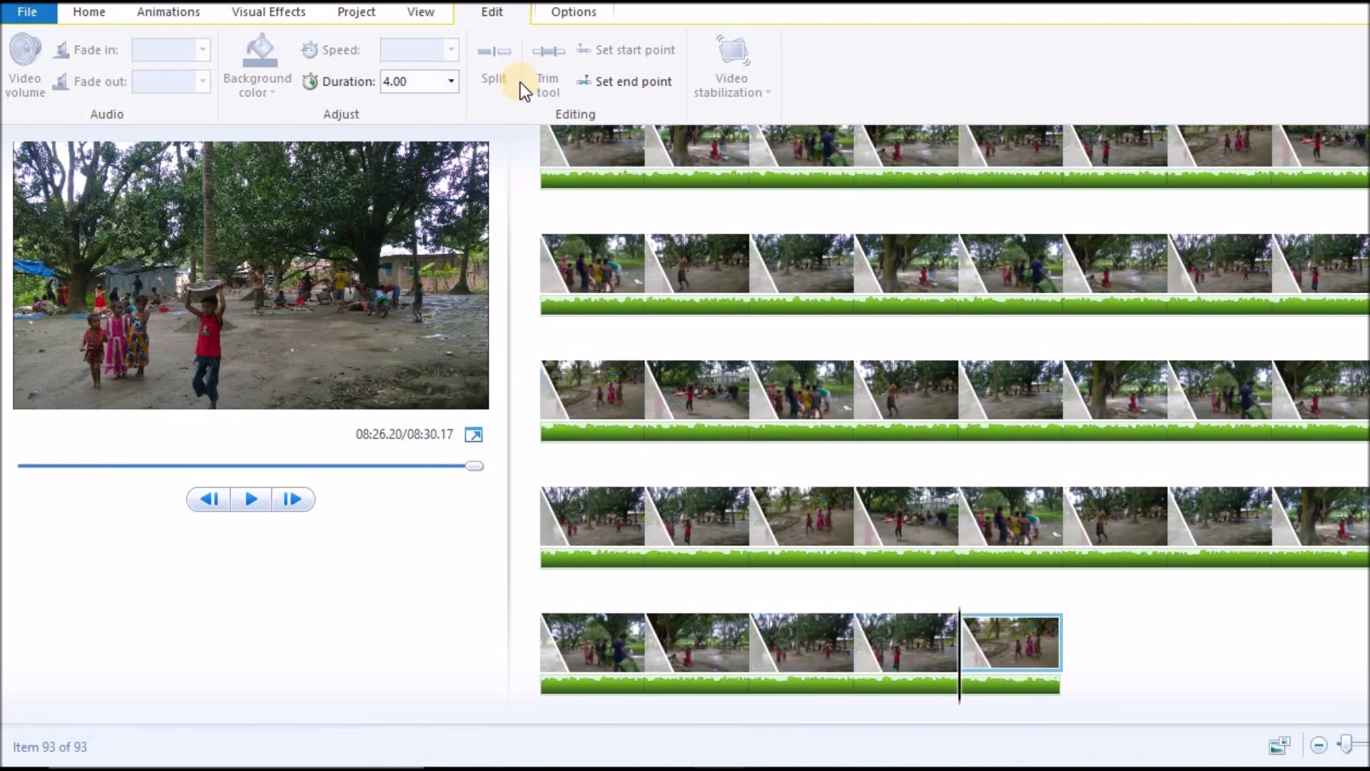
Step: Set the last photo's duration to 6 seconds
{"action": "left_click", "coordinate": [423, 74]}
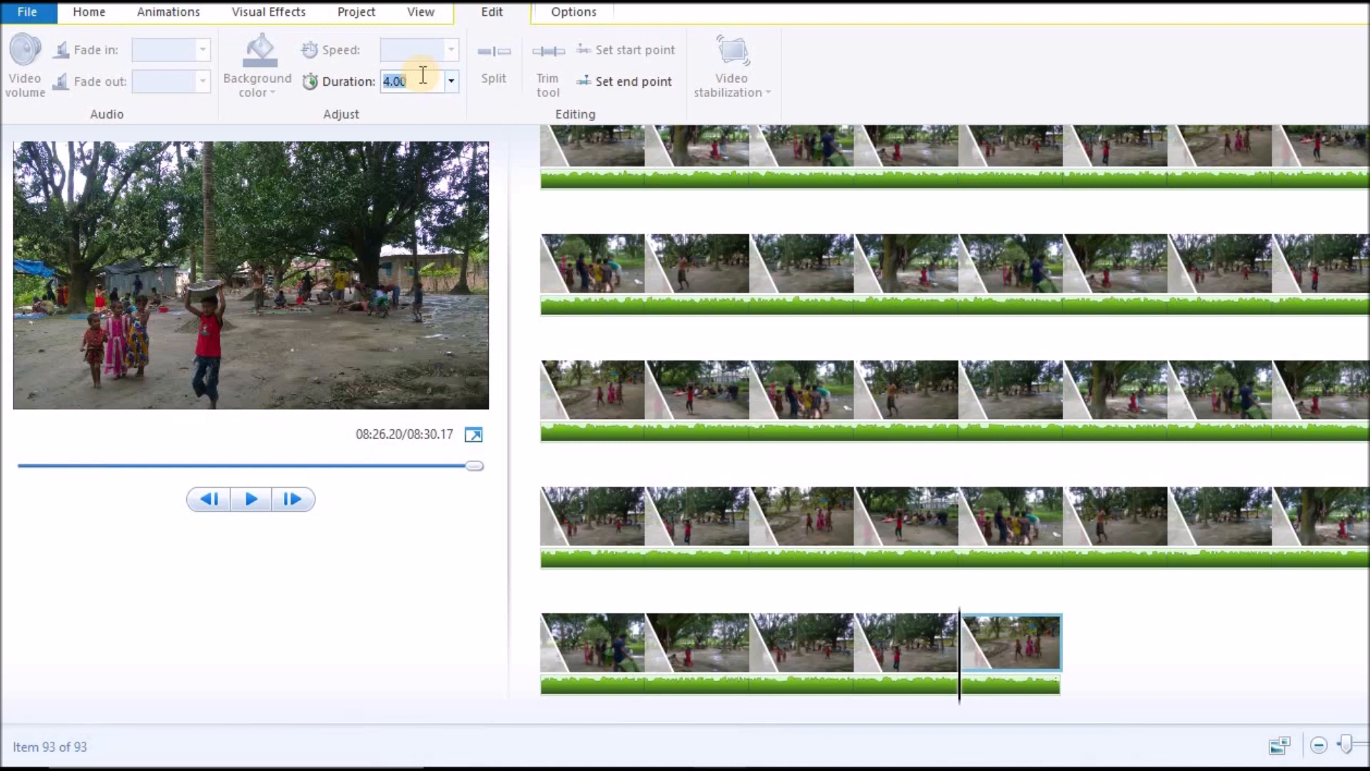
{"action": "type", "text": "6"}
{"action": "key", "text": "Return"}
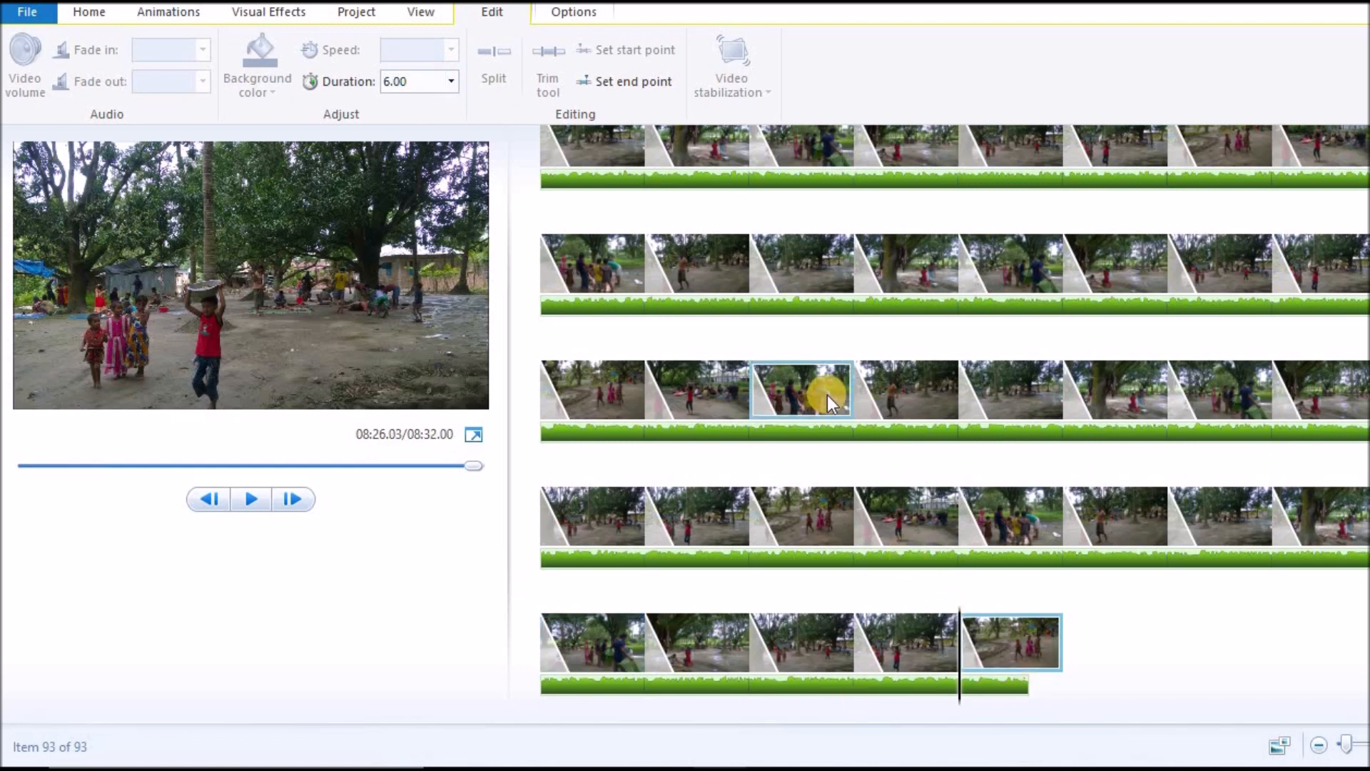
Step: Enlarge the preview area and play the slideshow from the first photo, pausing on the third
{"action": "scroll", "coordinate": [827, 396], "scroll_direction": "up", "scroll_amount": 3}
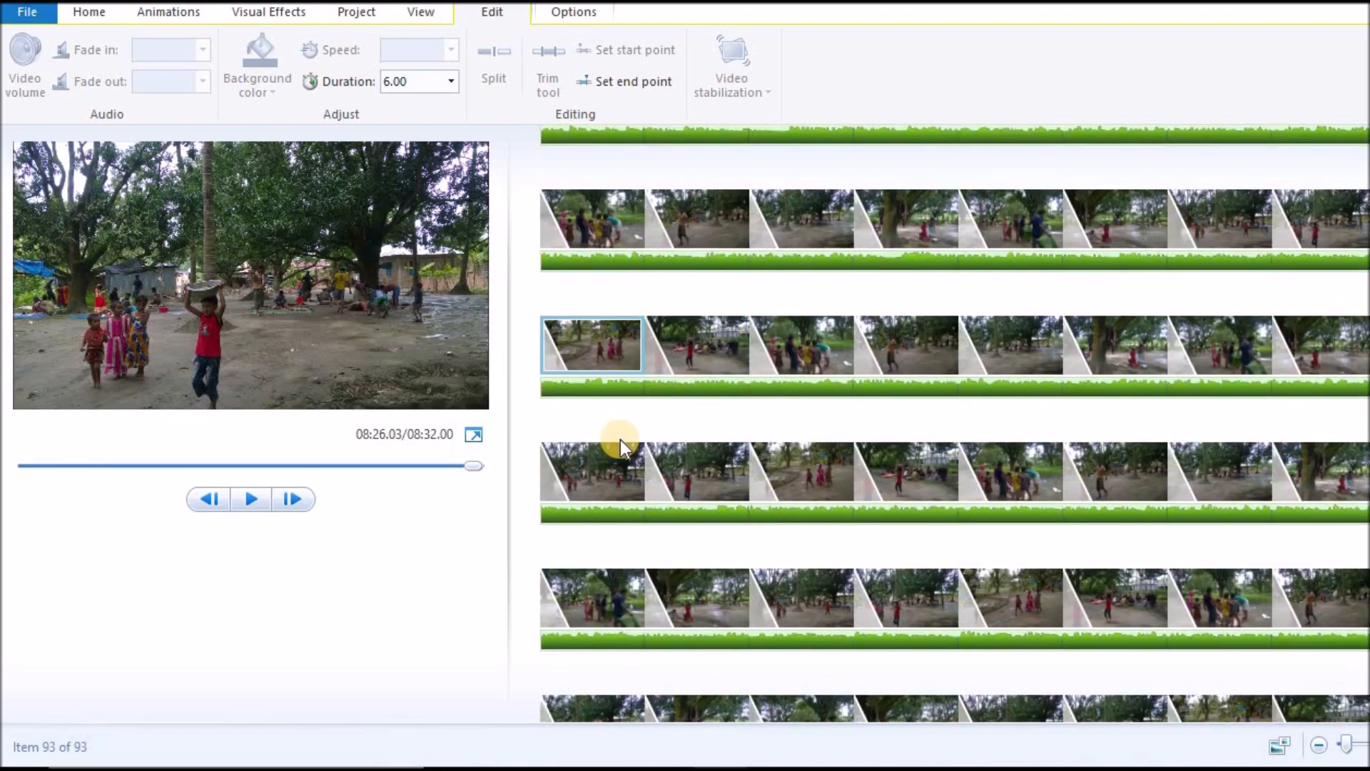
{"action": "scroll", "coordinate": [621, 443], "scroll_direction": "up", "scroll_amount": 5}
{"action": "left_click", "coordinate": [594, 179]}
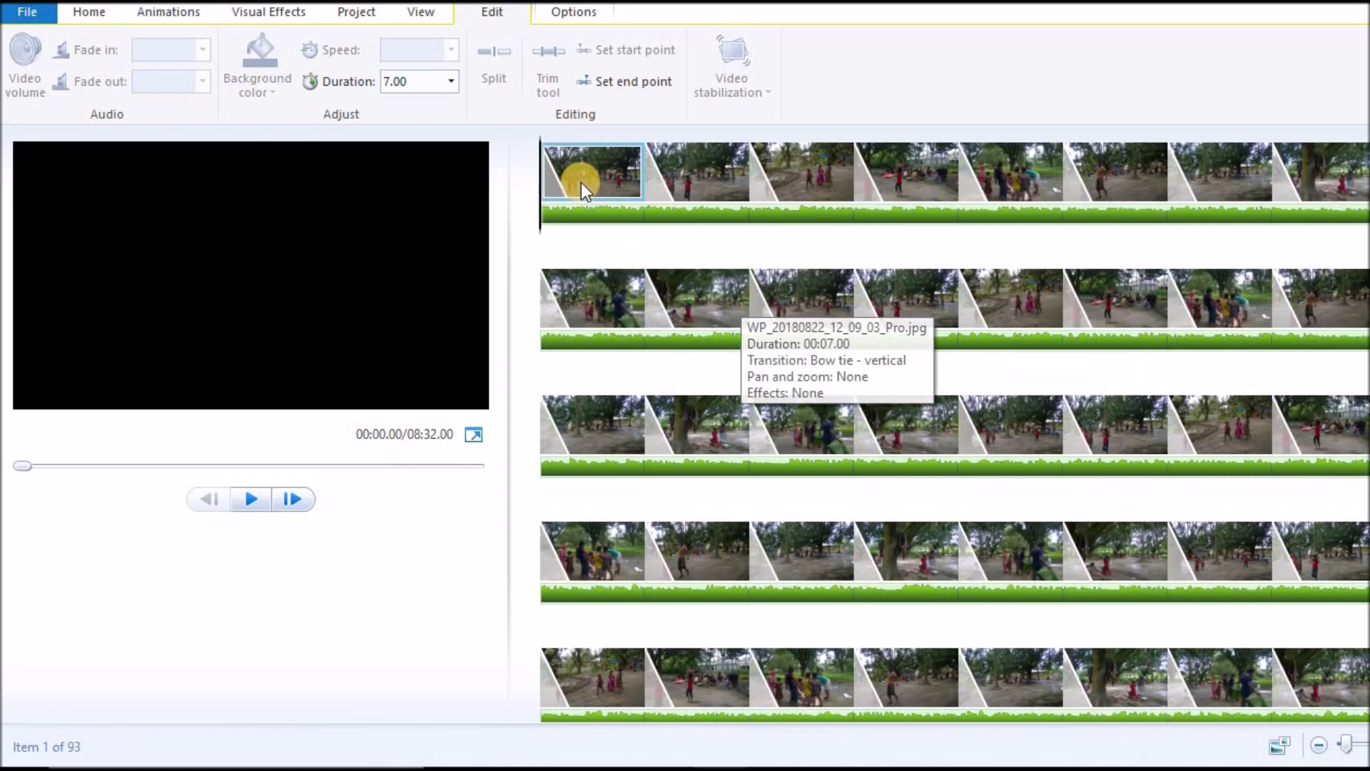
{"action": "left_click_drag", "start_coordinate": [507, 391], "coordinate": [1099, 379]}
{"action": "left_click", "coordinate": [537, 695]}
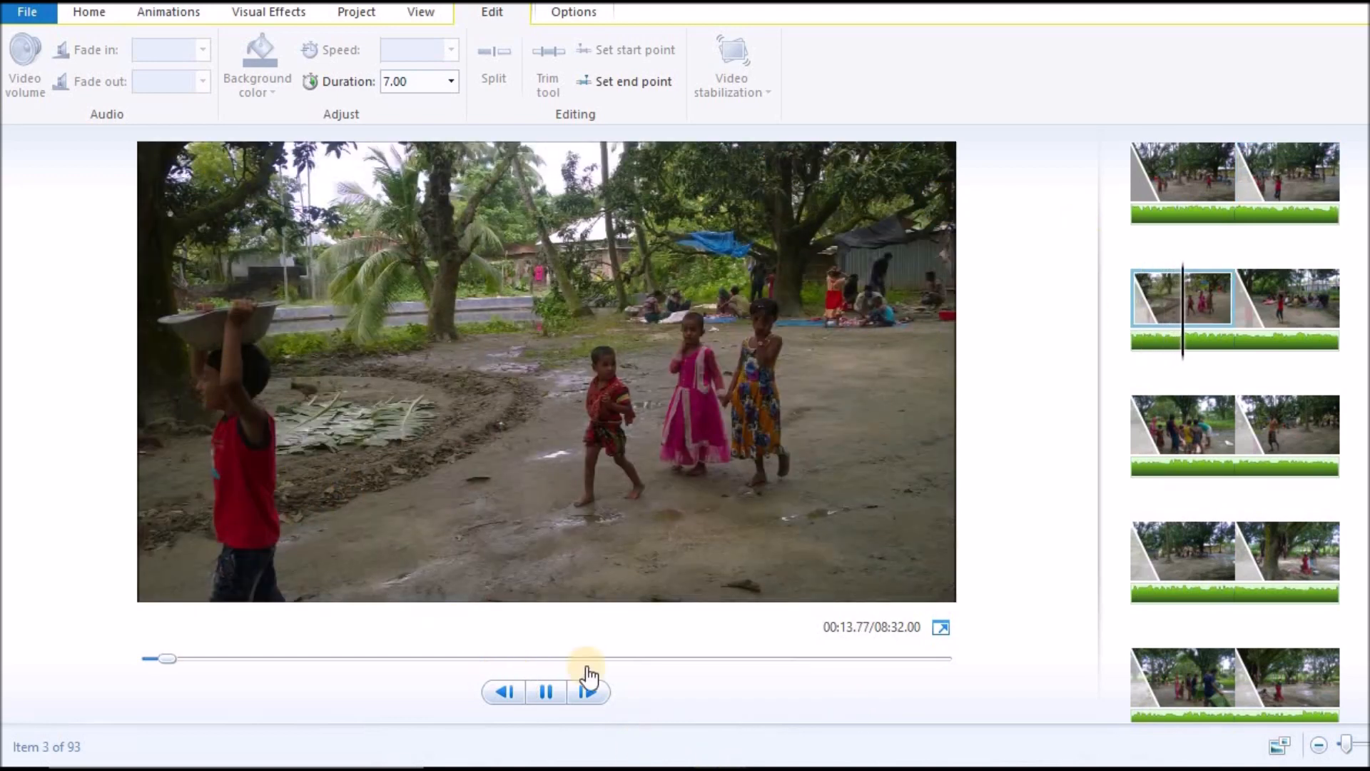
{"action": "left_click", "coordinate": [545, 692]}
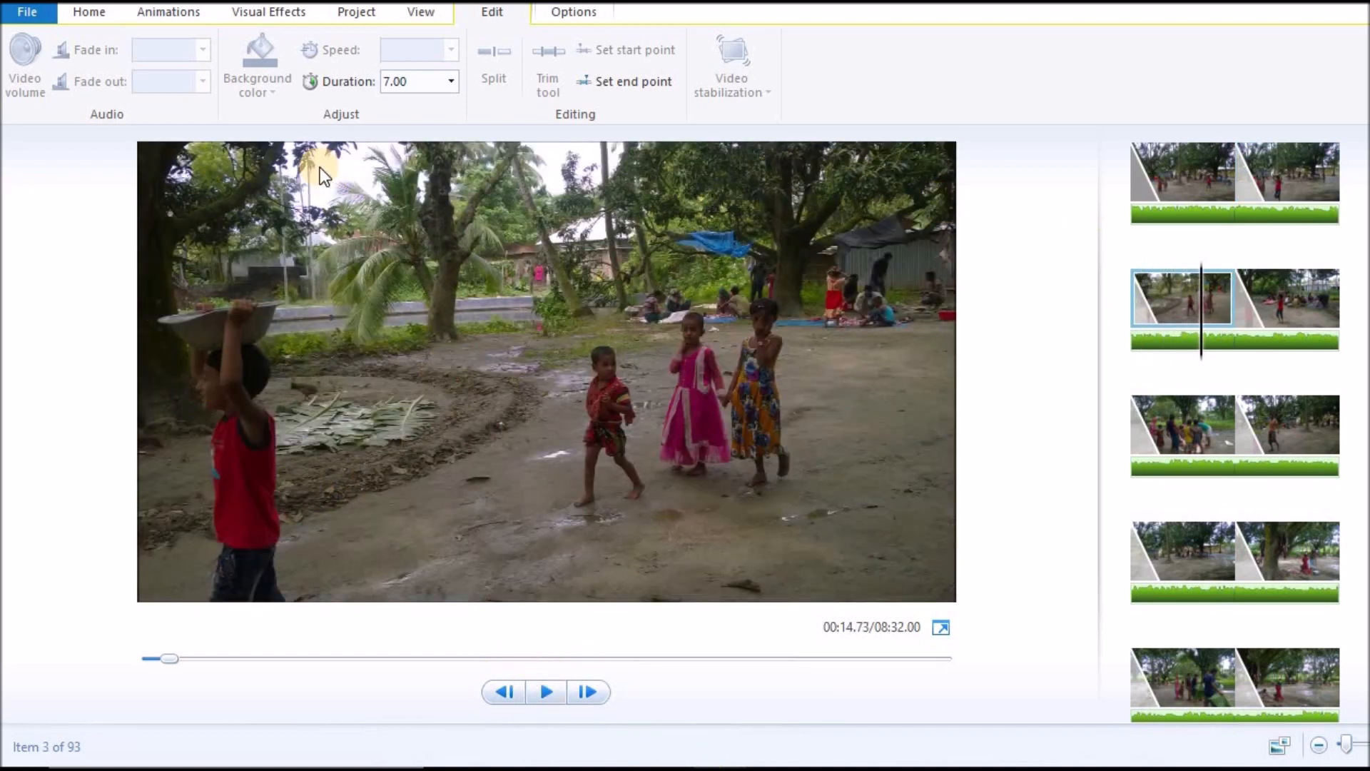
{"action": "left_click", "coordinate": [91, 11]}
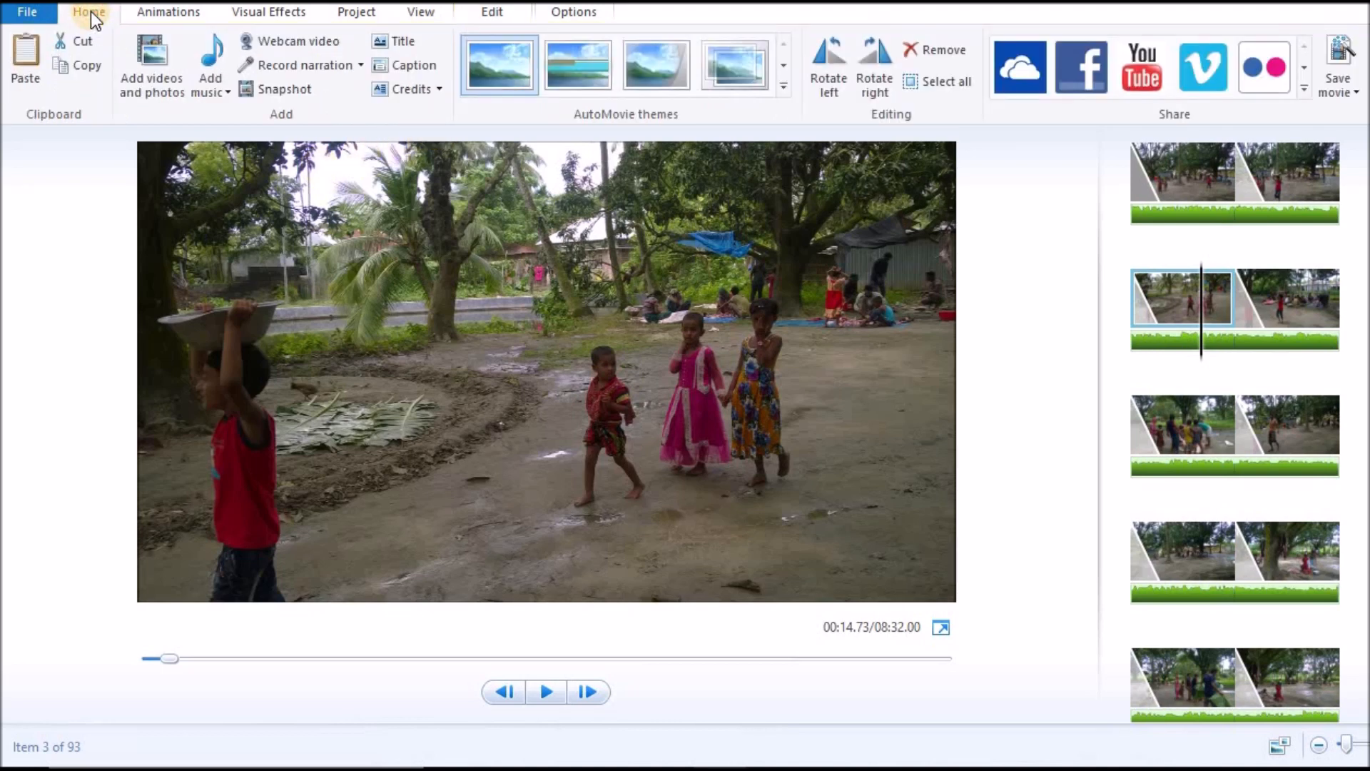
{"action": "left_click", "coordinate": [491, 9]}
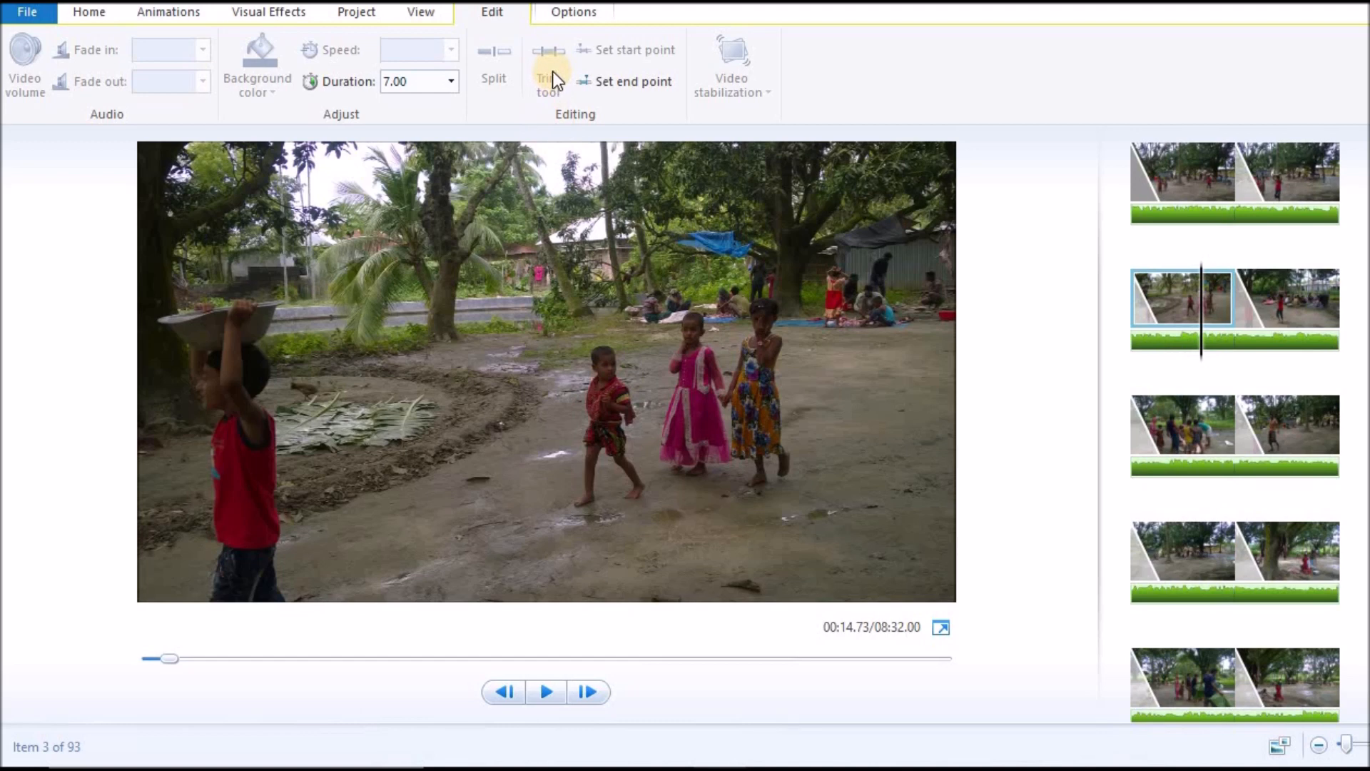
{"action": "left_click", "coordinate": [102, 11]}
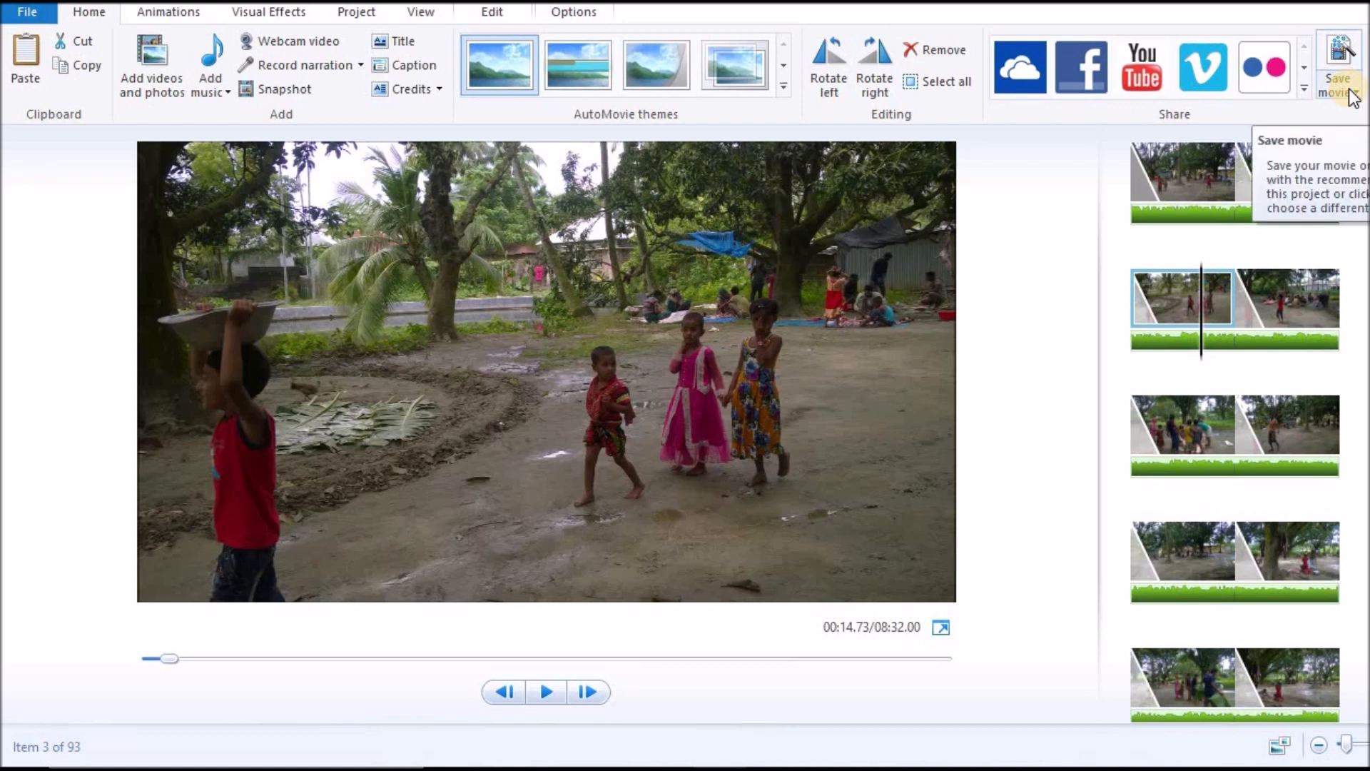
Step: Try rotating the third photo left, preview it briefly, and rotate it back to the right
{"action": "left_click", "coordinate": [1123, 267]}
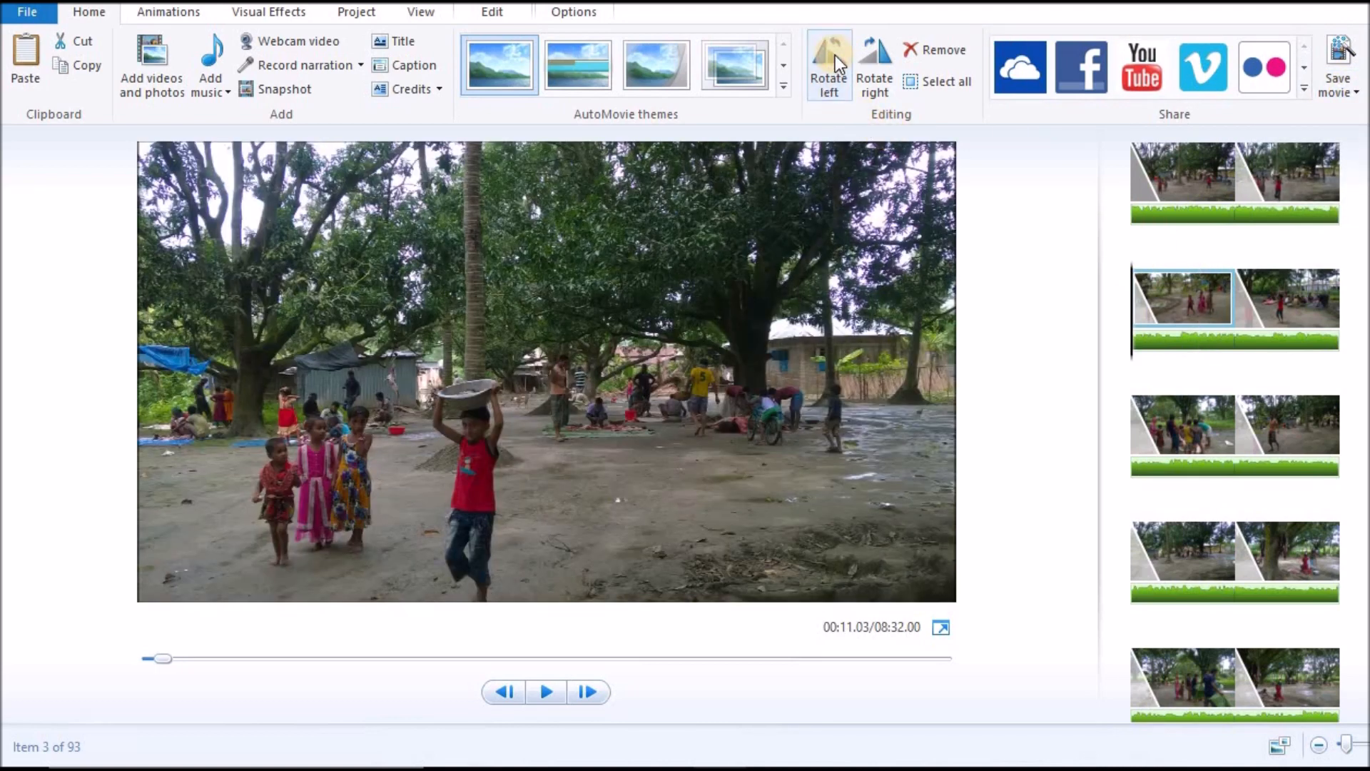
{"action": "left_click", "coordinate": [608, 362]}
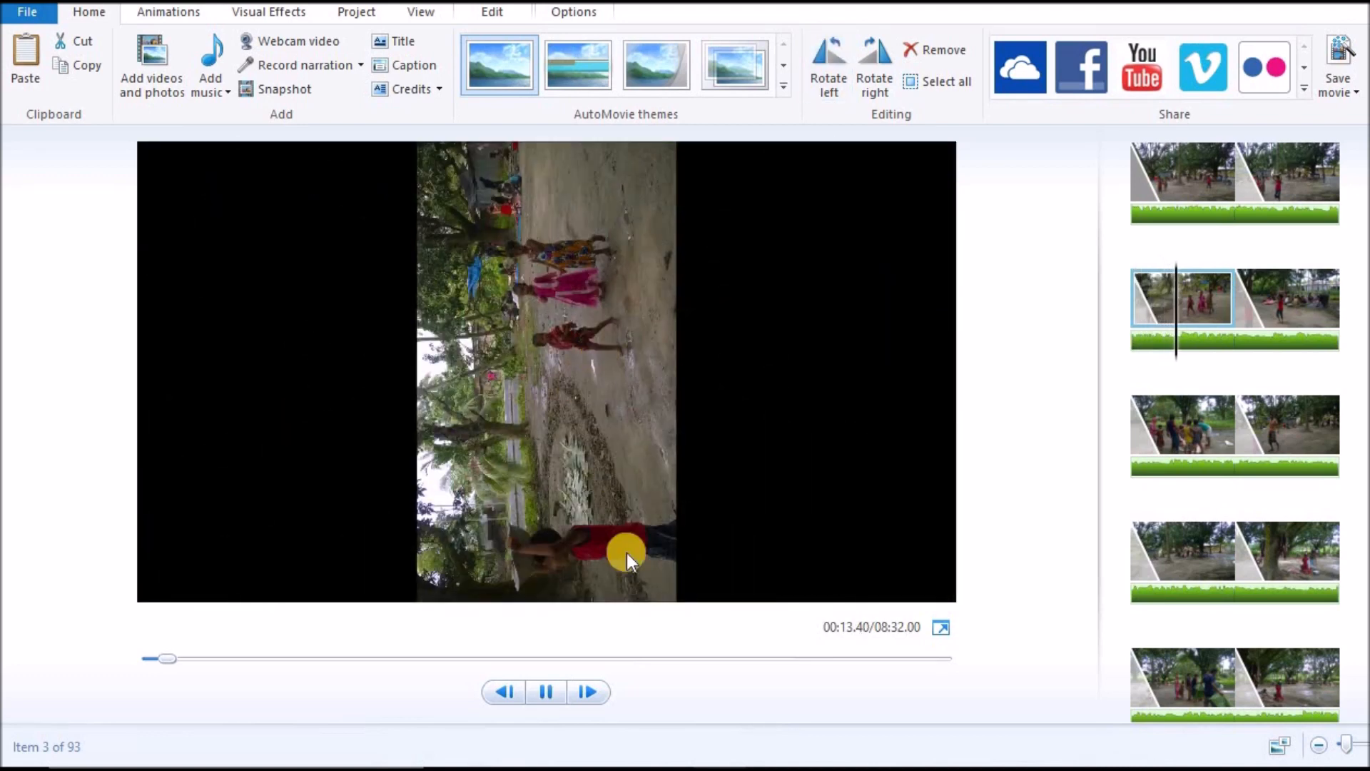
{"action": "left_click", "coordinate": [540, 696]}
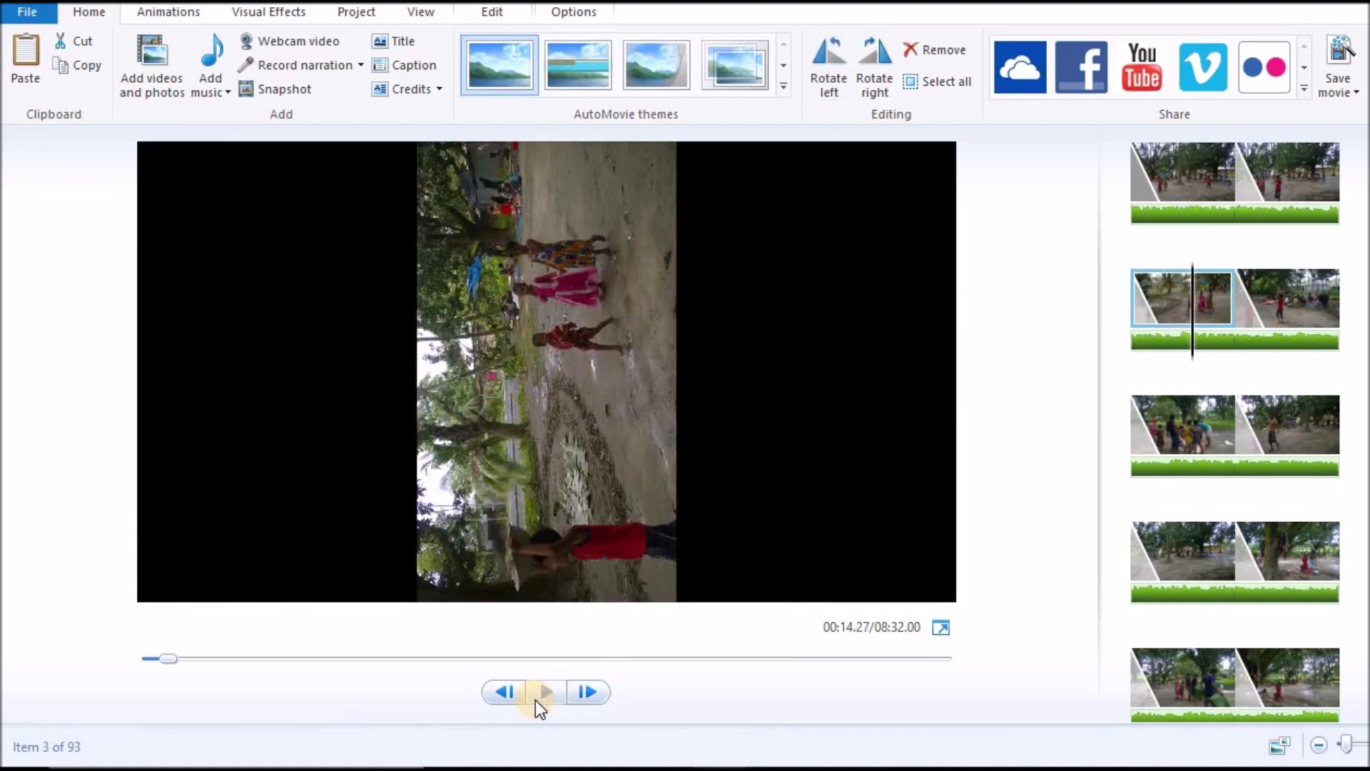
{"action": "left_click", "coordinate": [878, 53]}
Step: Try rotating the sixth photo right, restore its orientation, check it in playback and reselect the third photo
{"action": "left_click", "coordinate": [1277, 433]}
{"action": "left_click", "coordinate": [867, 61]}
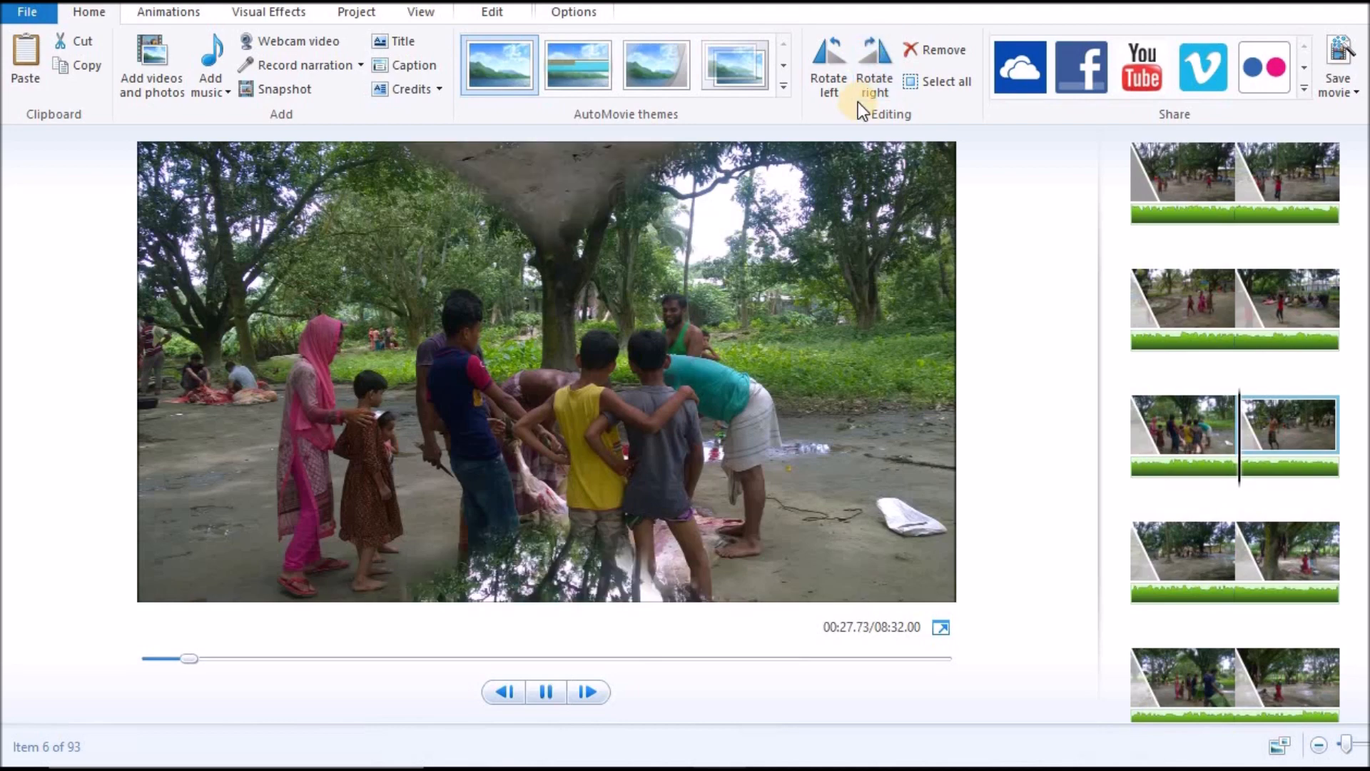
{"action": "key", "text": "space"}
{"action": "left_click", "coordinate": [1307, 428]}
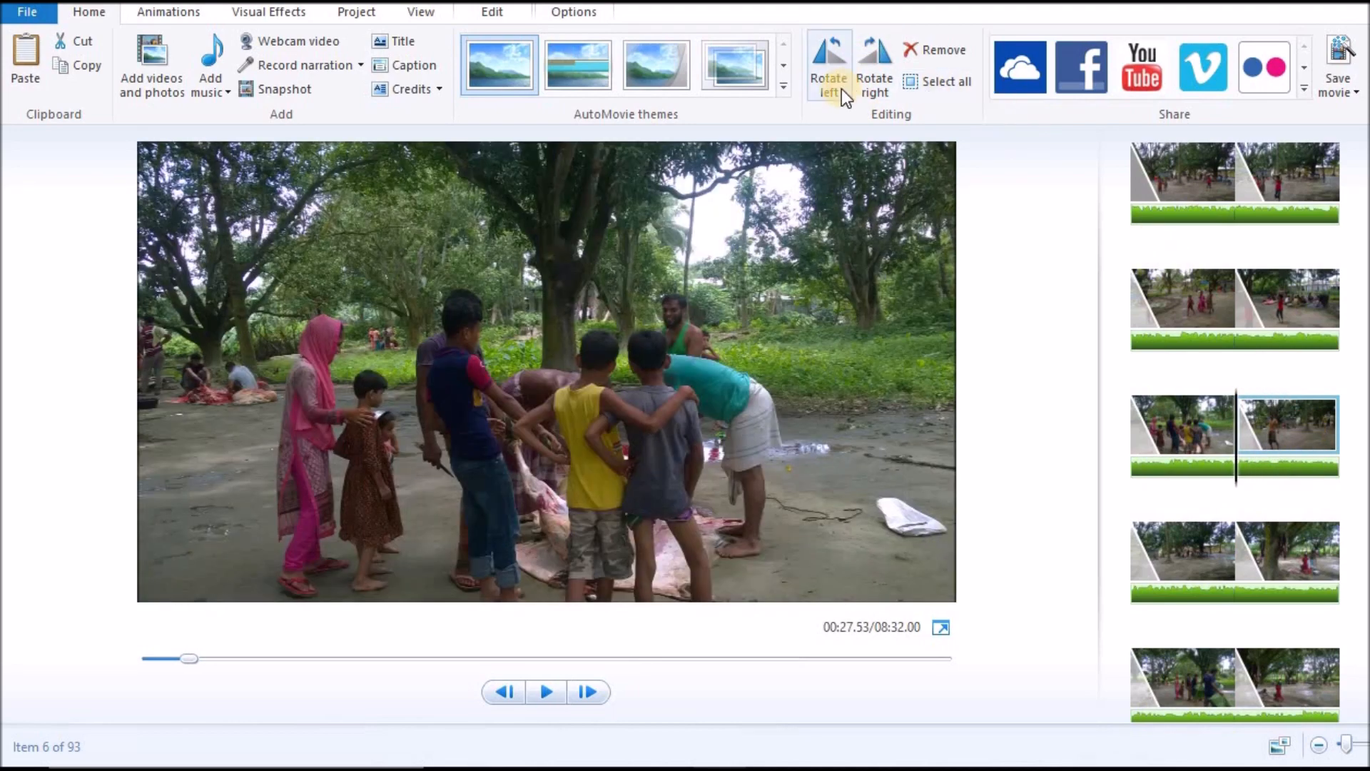
{"action": "left_click", "coordinate": [520, 690]}
{"action": "left_click", "coordinate": [547, 692]}
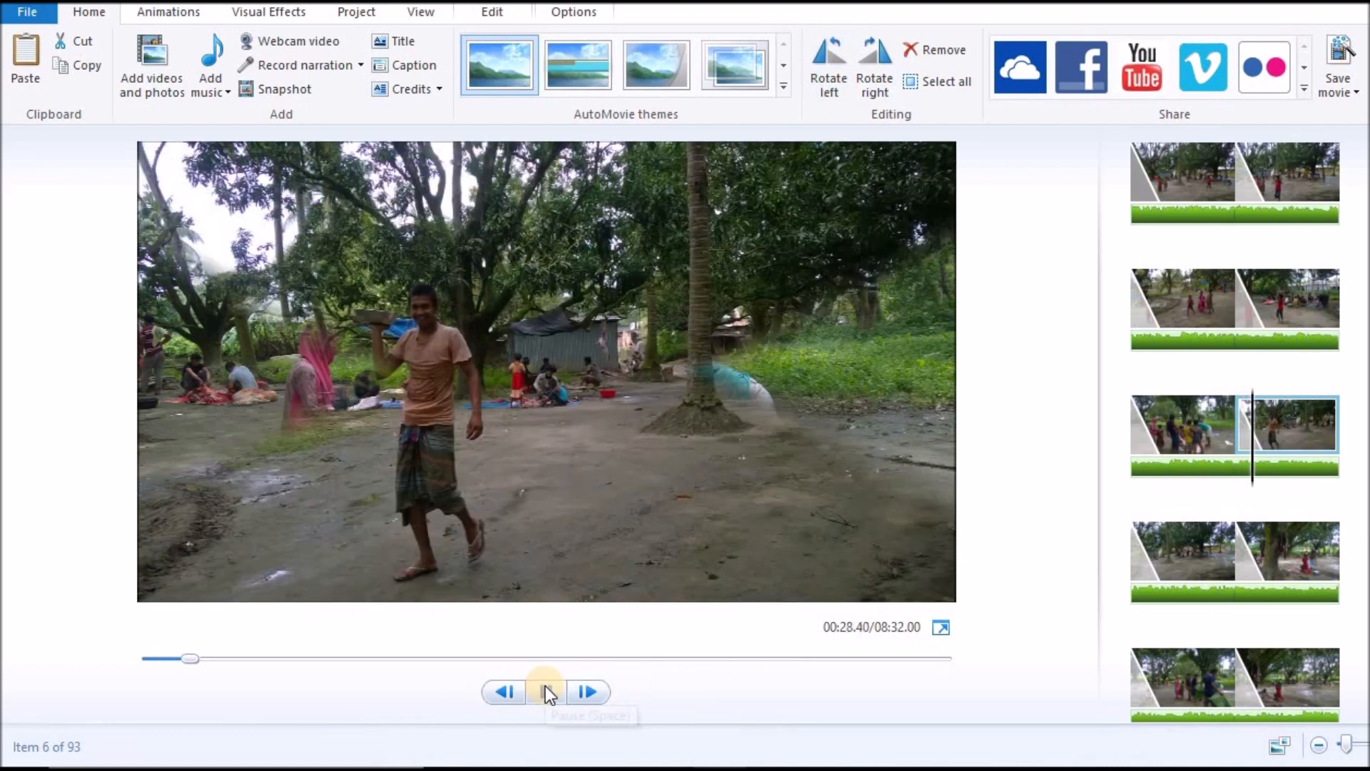
{"action": "left_click", "coordinate": [1180, 319]}
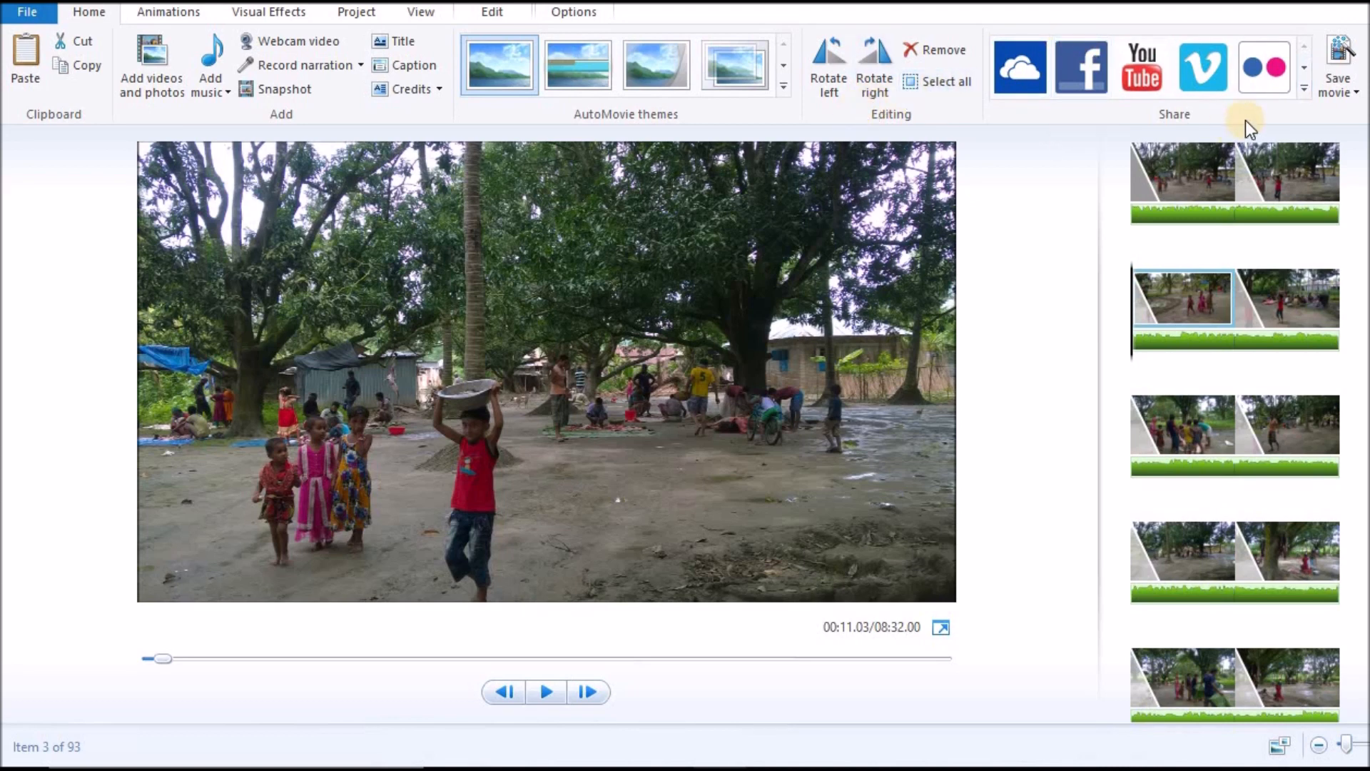
Step: Try saving the movie for computer to the Desktop as an MPEG-4/H.264 file named My Movie-Tutorial Photos, and cancel the export
{"action": "left_click", "coordinate": [1338, 85]}
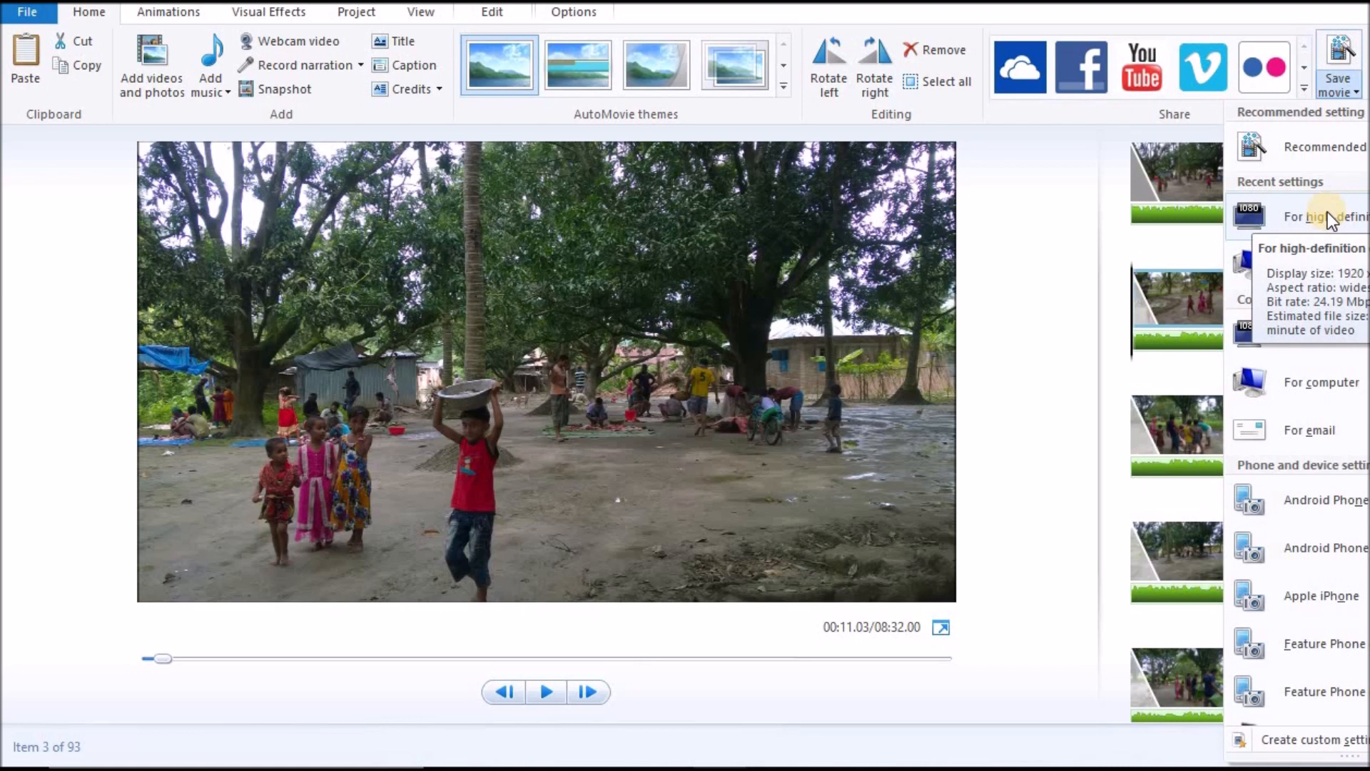
{"action": "left_click", "coordinate": [1326, 267]}
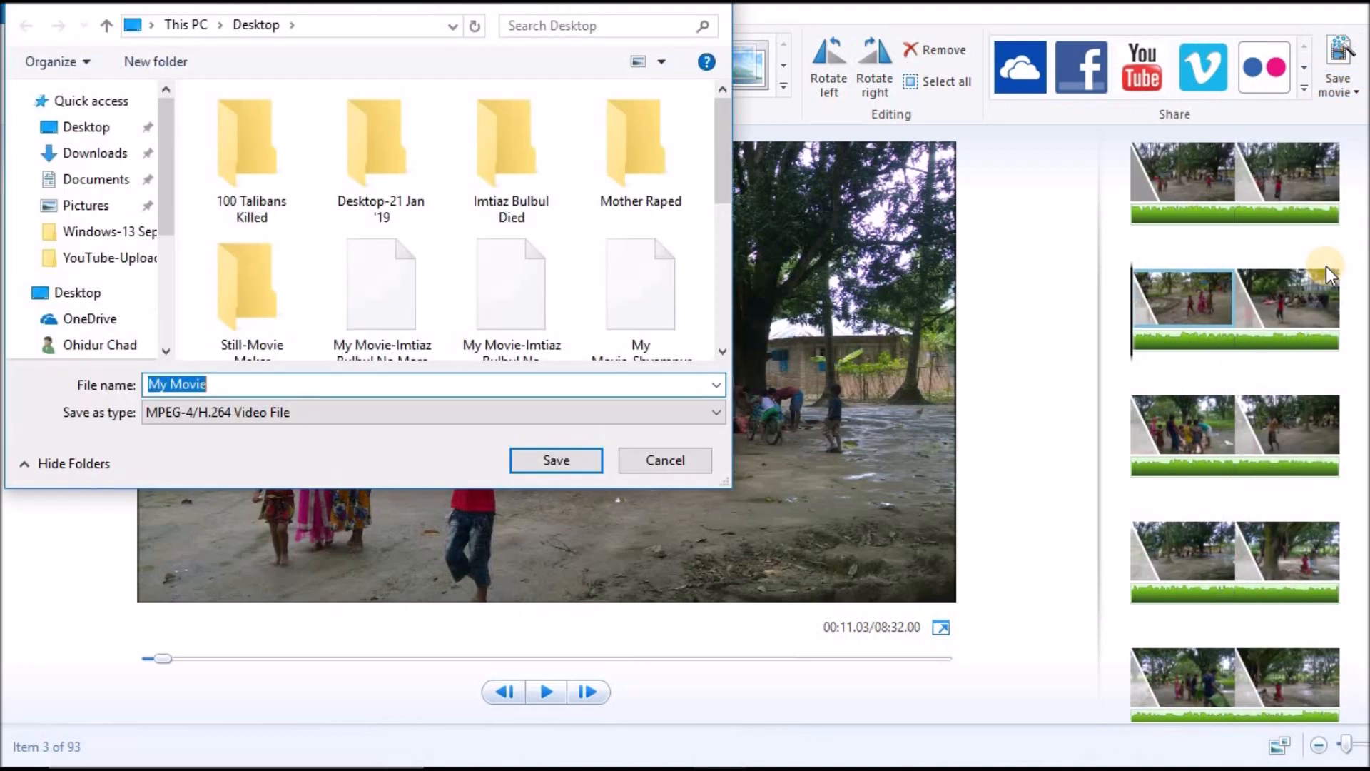
{"action": "left_click", "coordinate": [237, 384]}
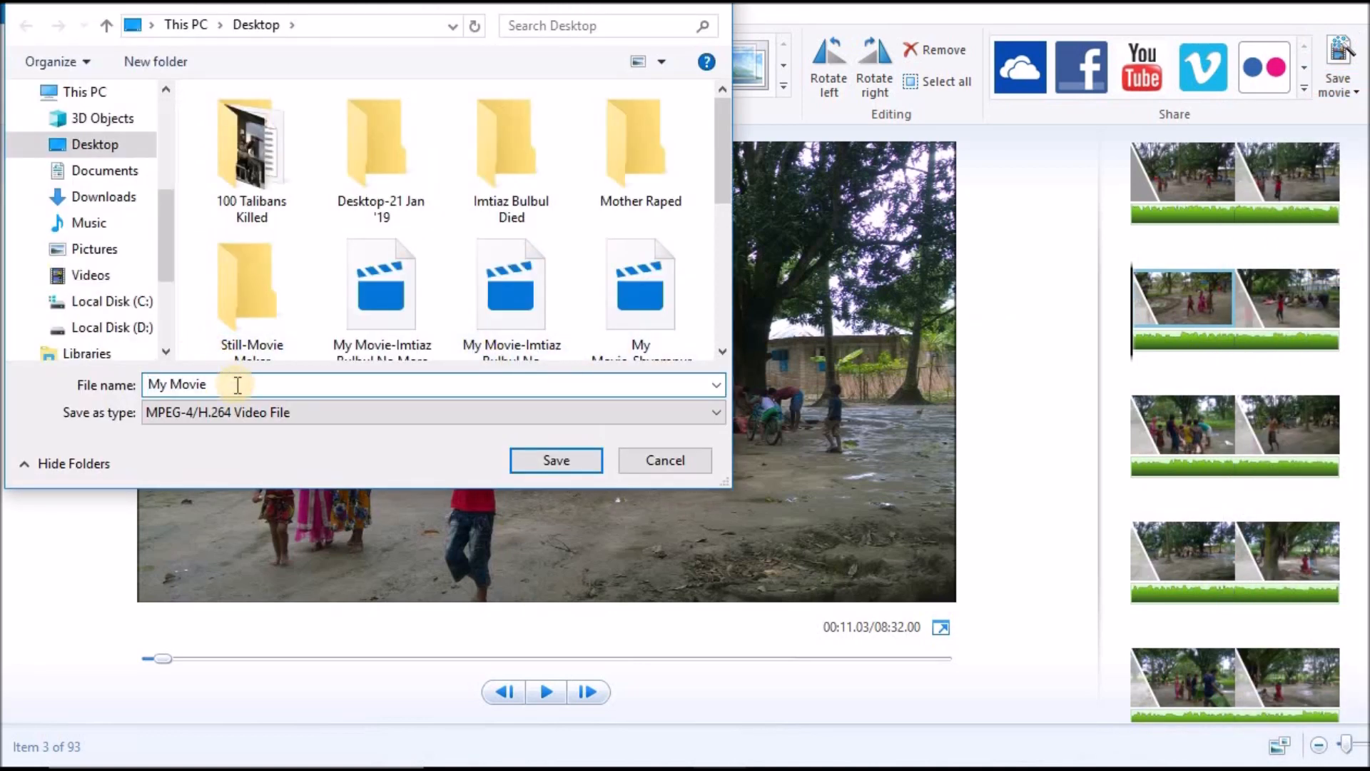
{"action": "type", "text": "-"}
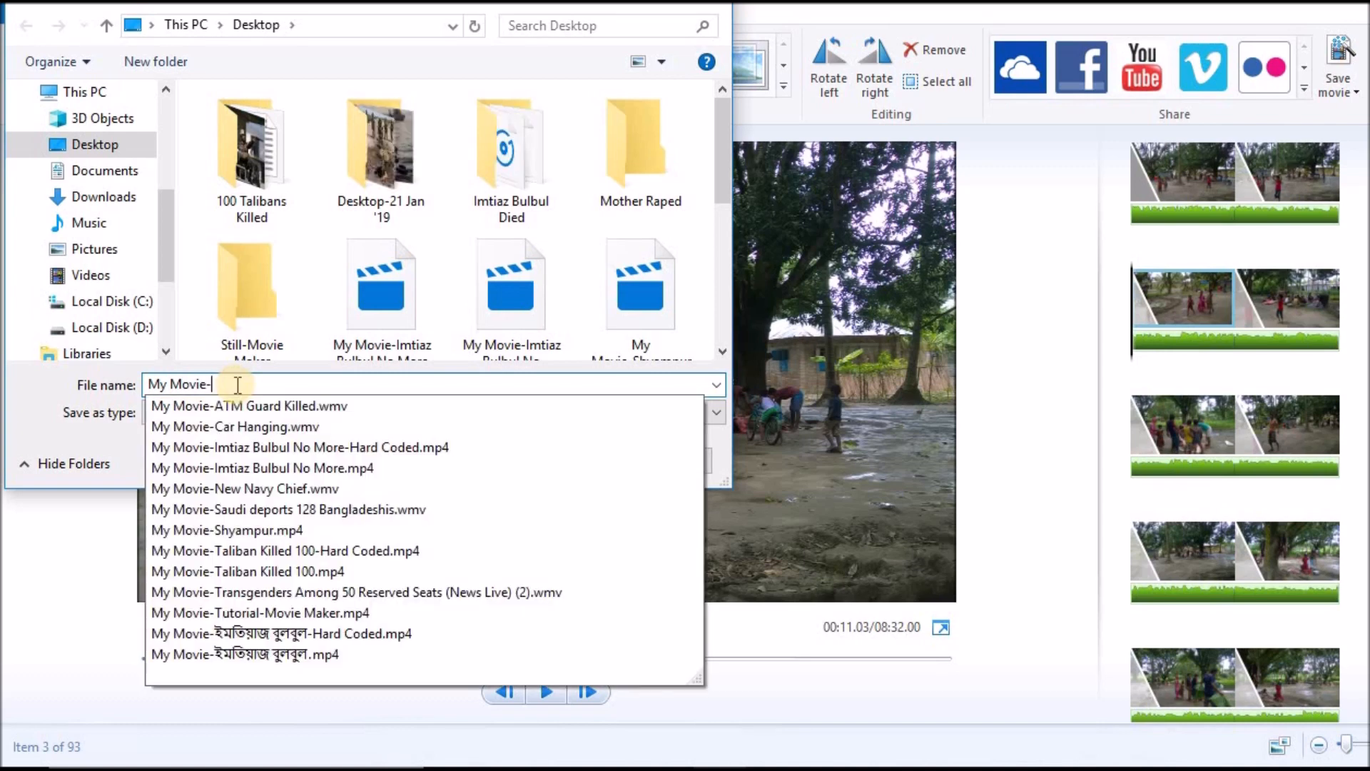
{"action": "type", "text": "T"}
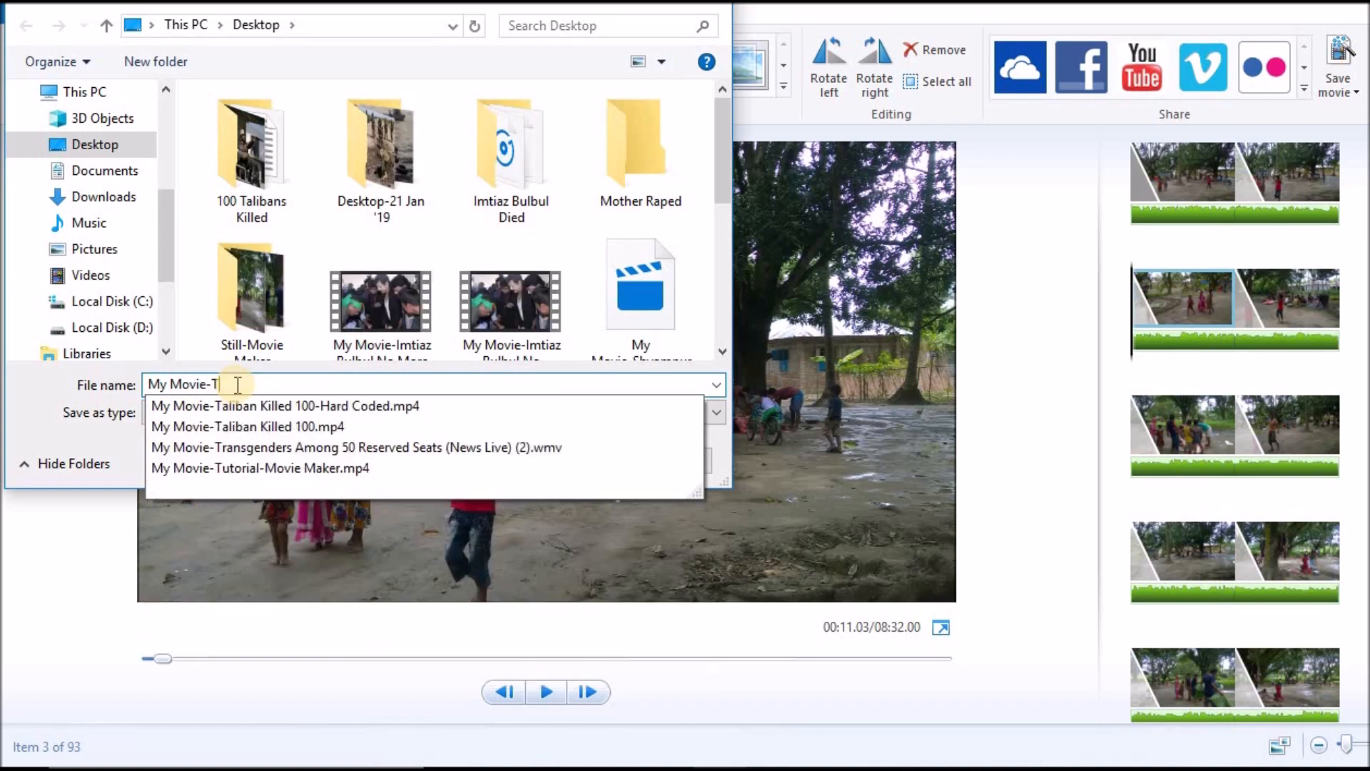
{"action": "type", "text": "utorial Photos"}
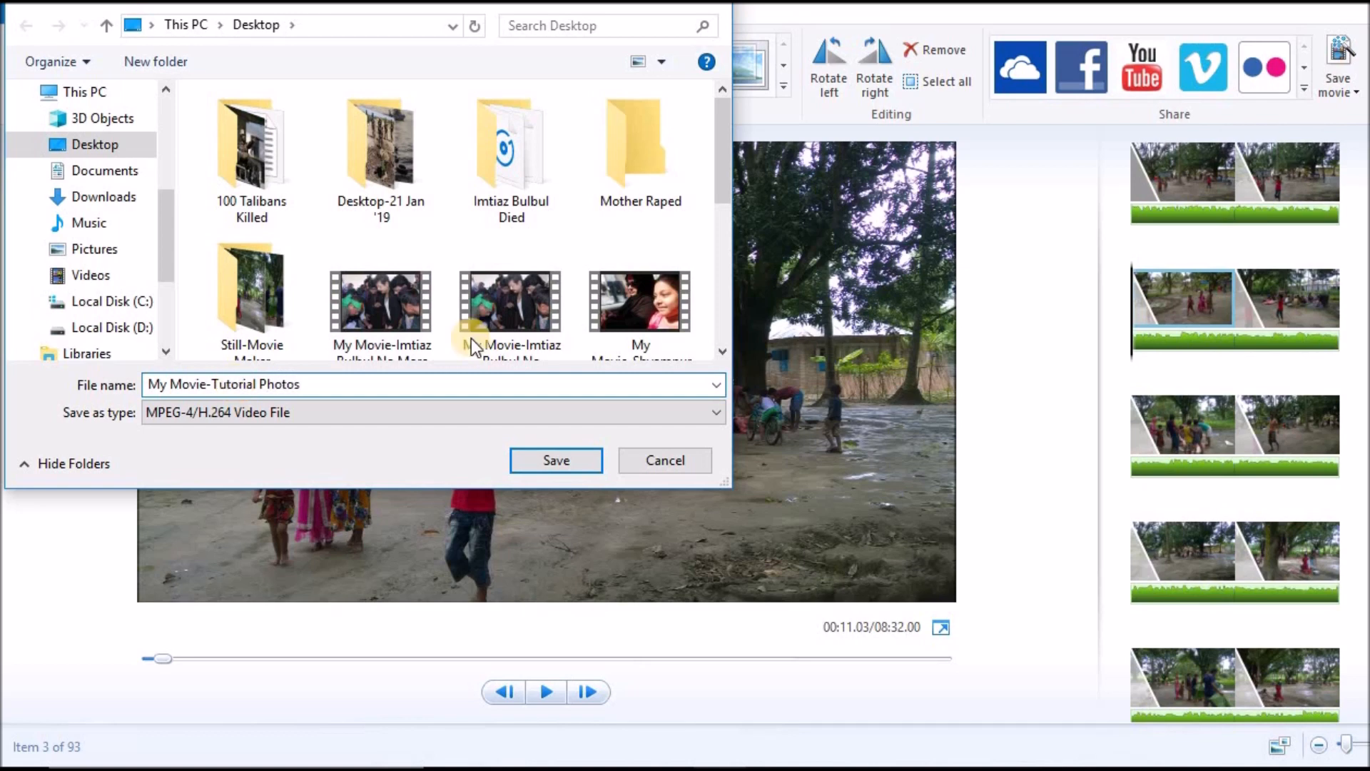
{"action": "left_click", "coordinate": [528, 460]}
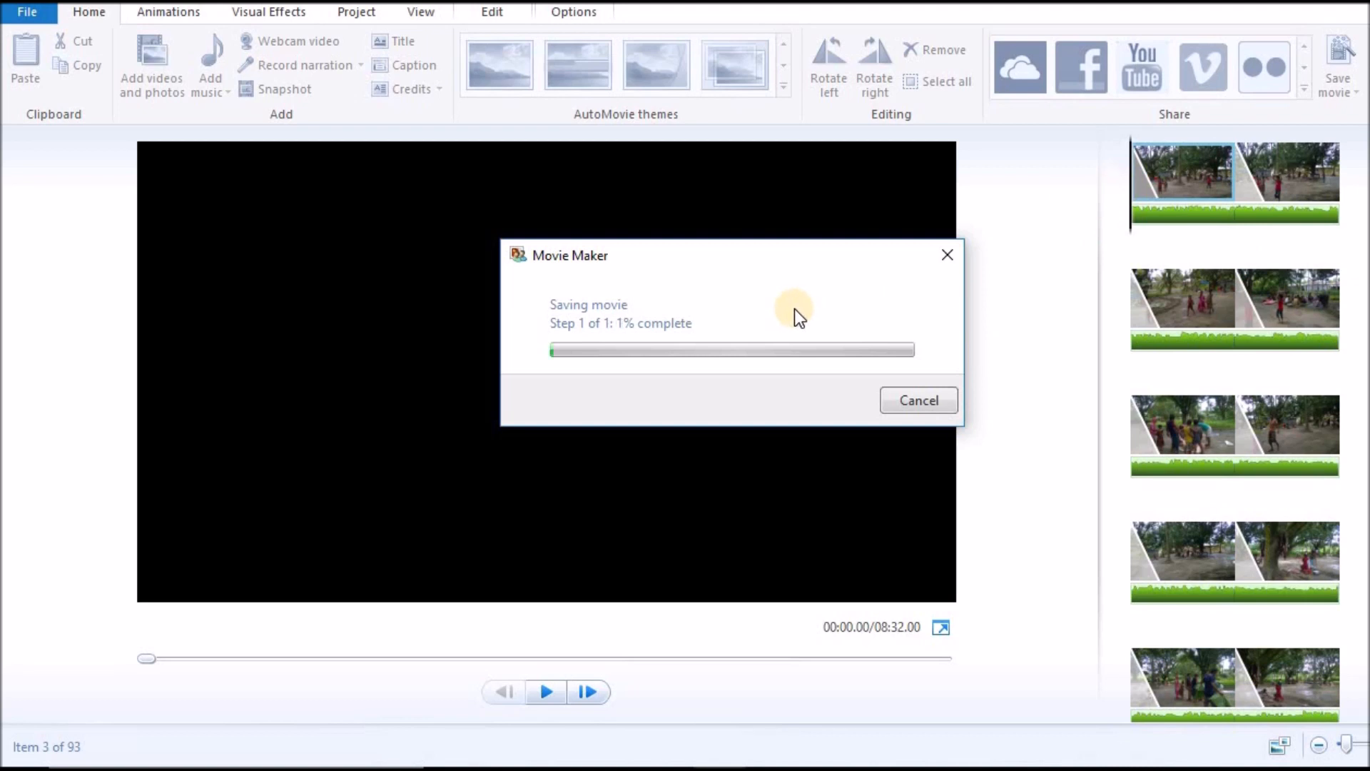
{"action": "left_click", "coordinate": [913, 401]}
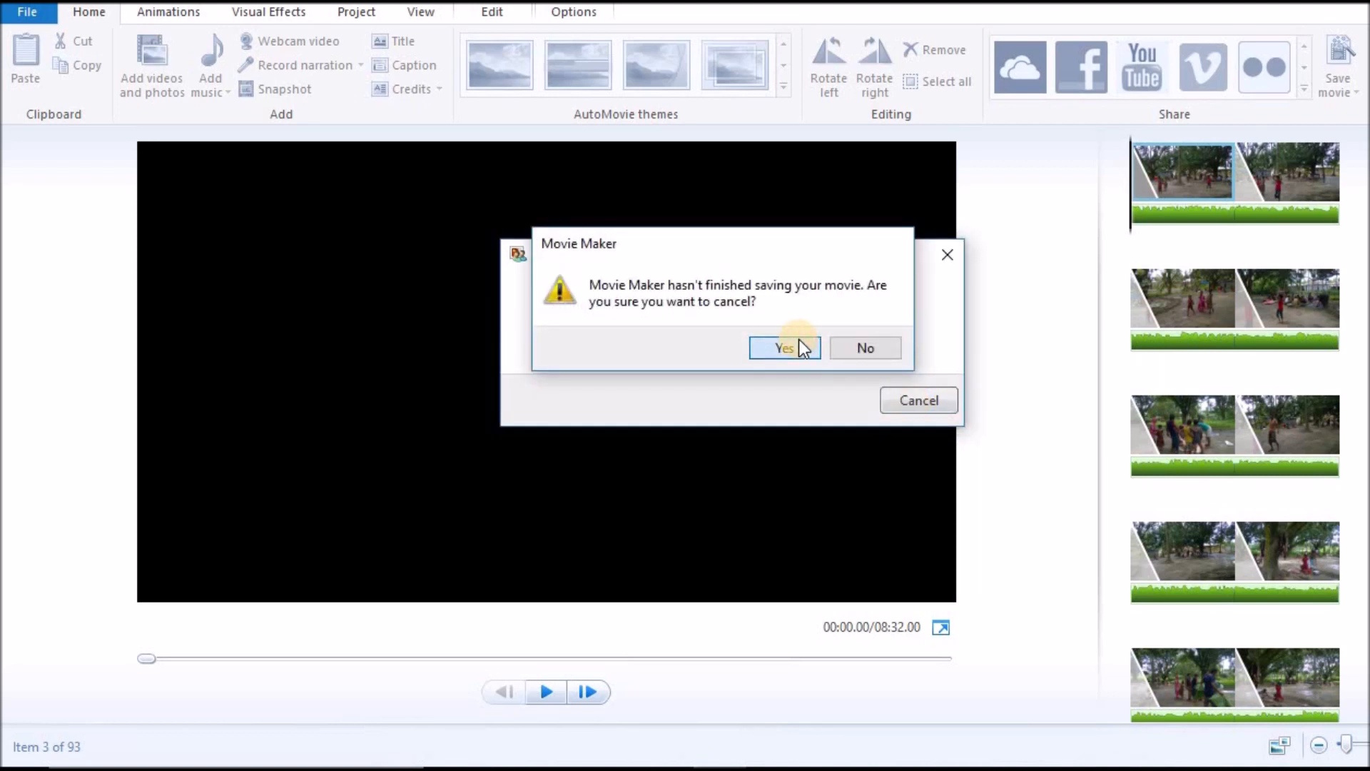
{"action": "left_click", "coordinate": [785, 347]}
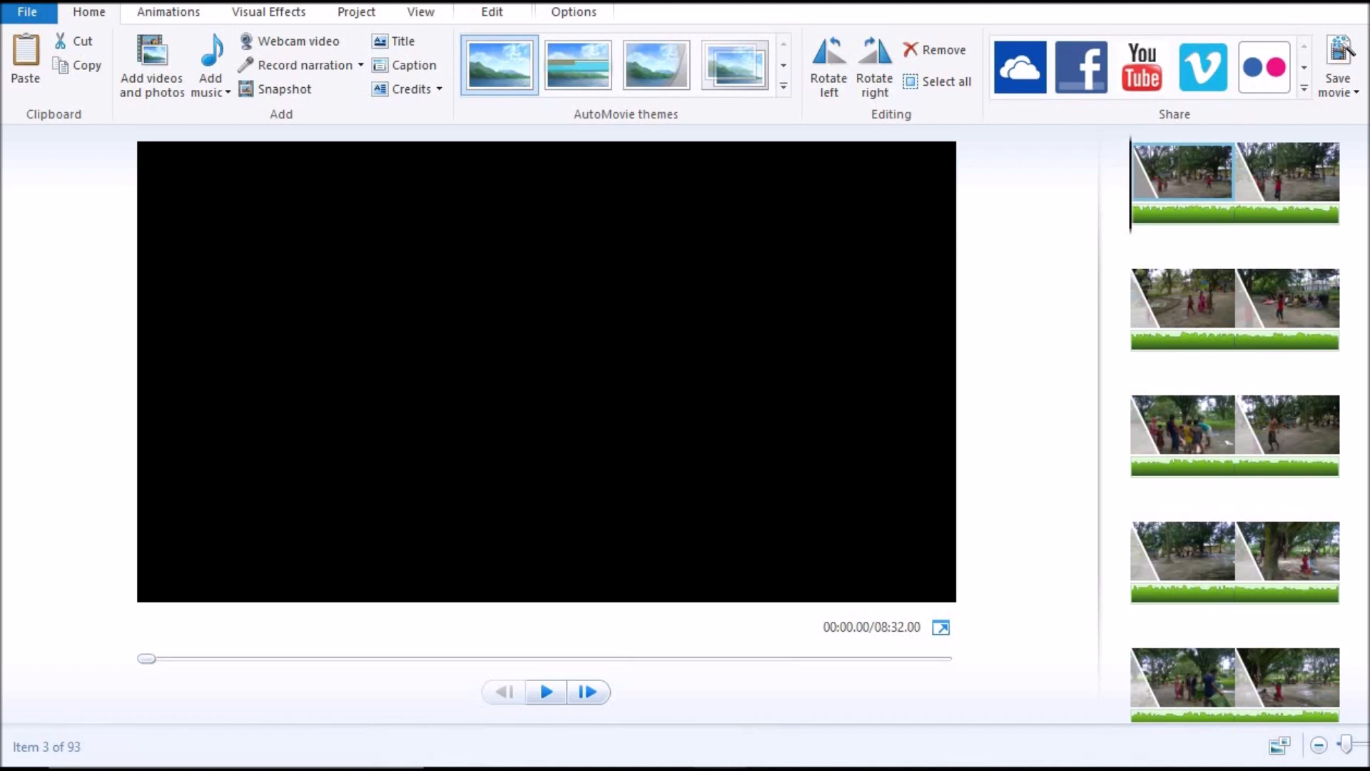
Step: Close the program, saving the project in Documents as My Movie-gsgk;sdg
{"action": "key", "text": "alt+F4"}
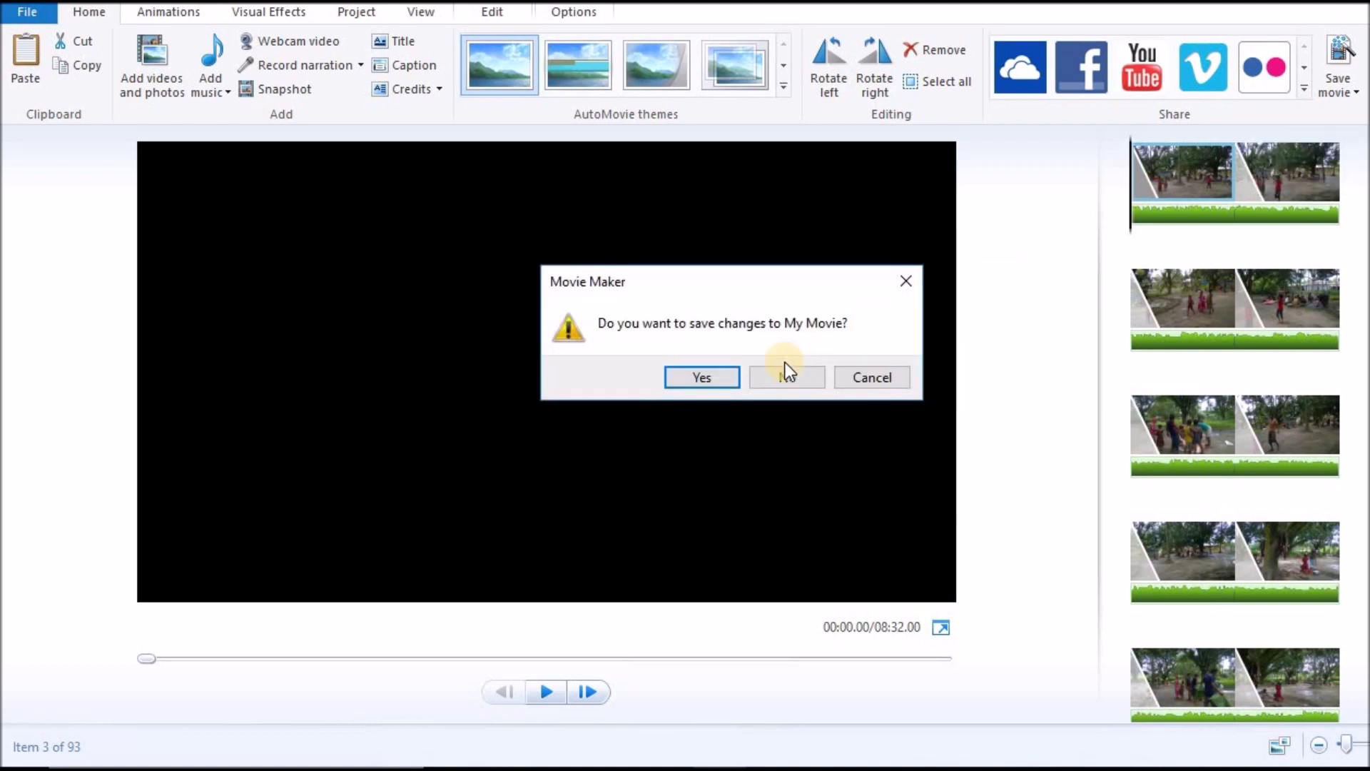
{"action": "left_click", "coordinate": [702, 377]}
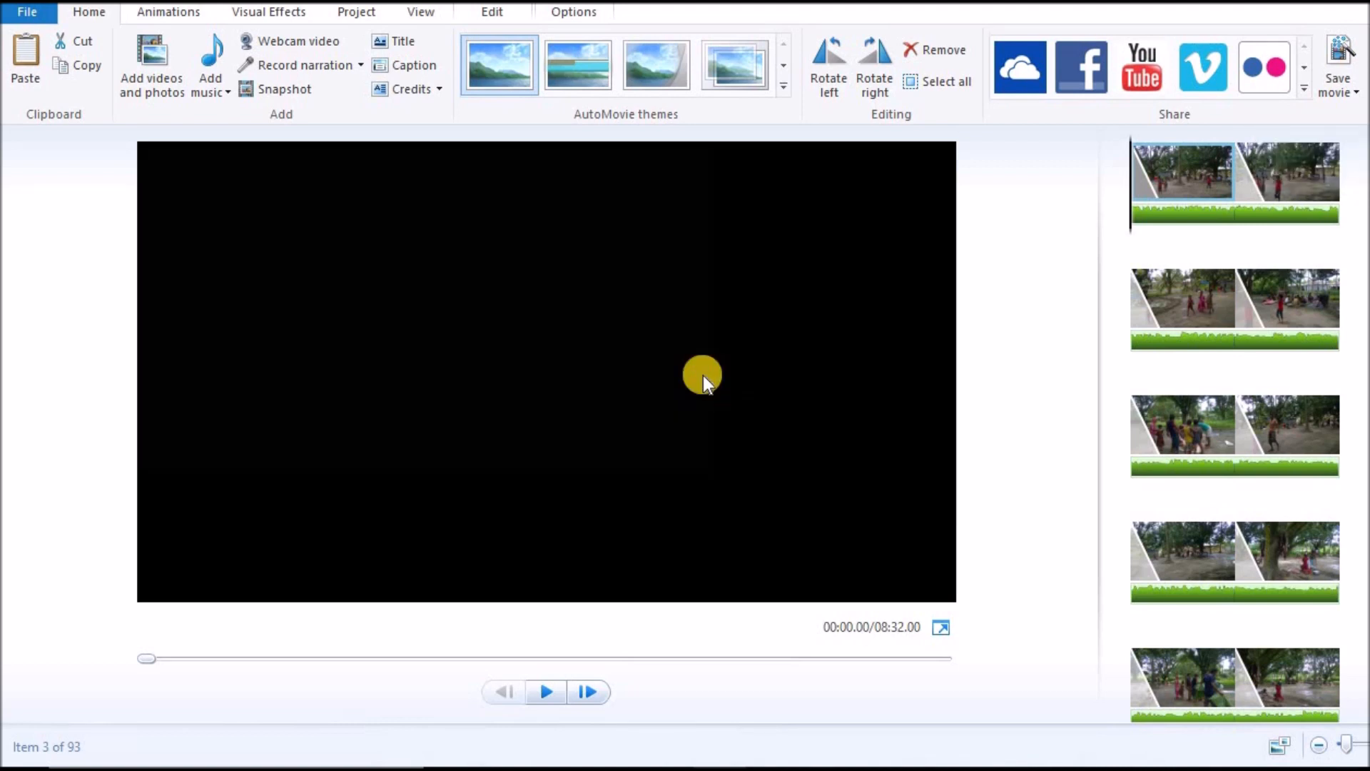
{"action": "left_click", "coordinate": [554, 377]}
{"action": "type", "text": "-gsgk;sdg"}
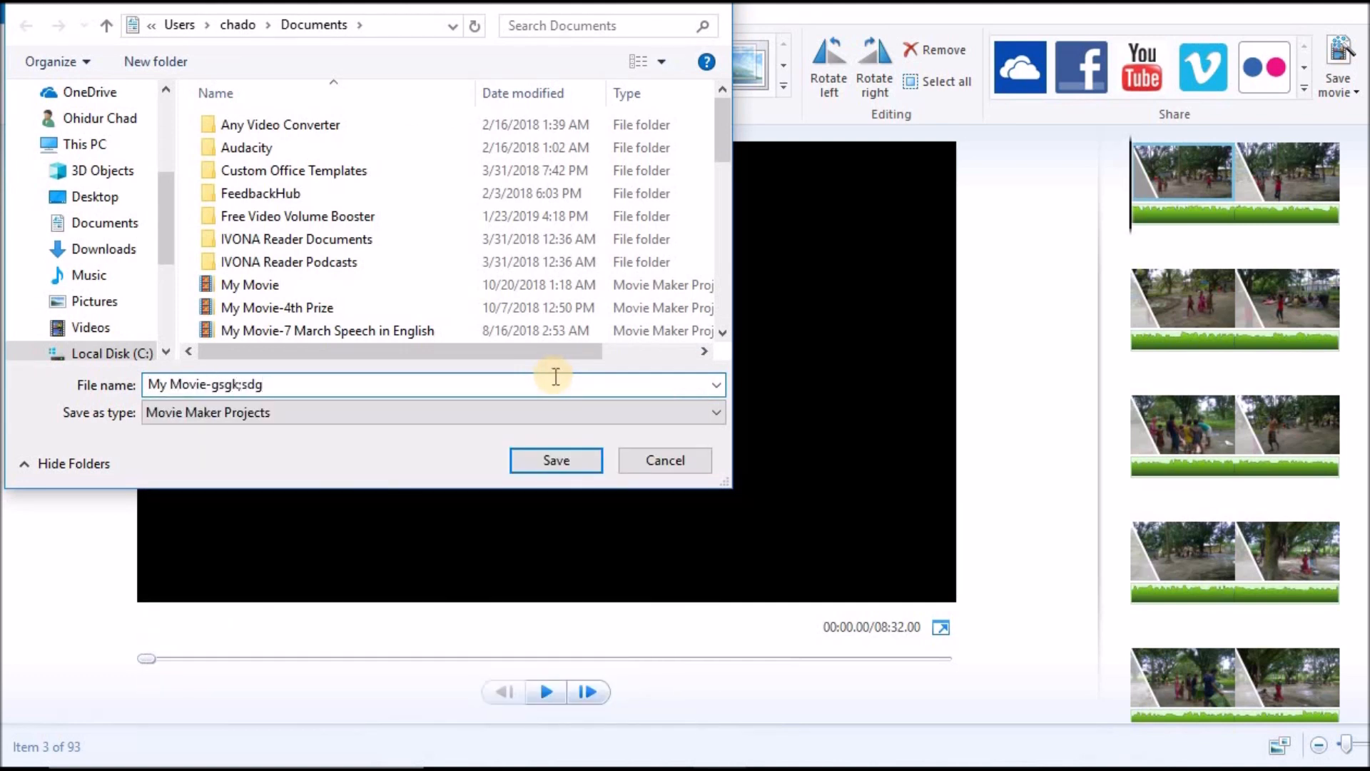
{"action": "key", "text": "Return"}
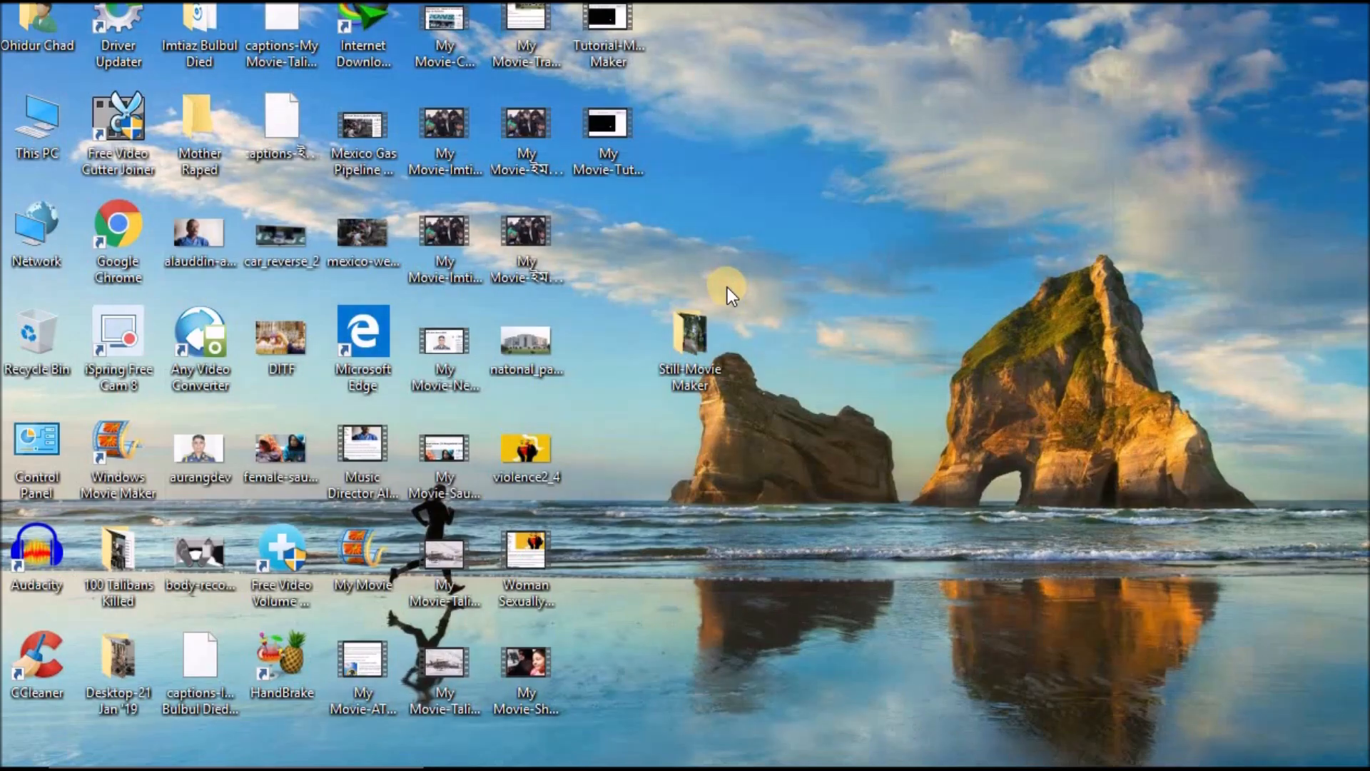